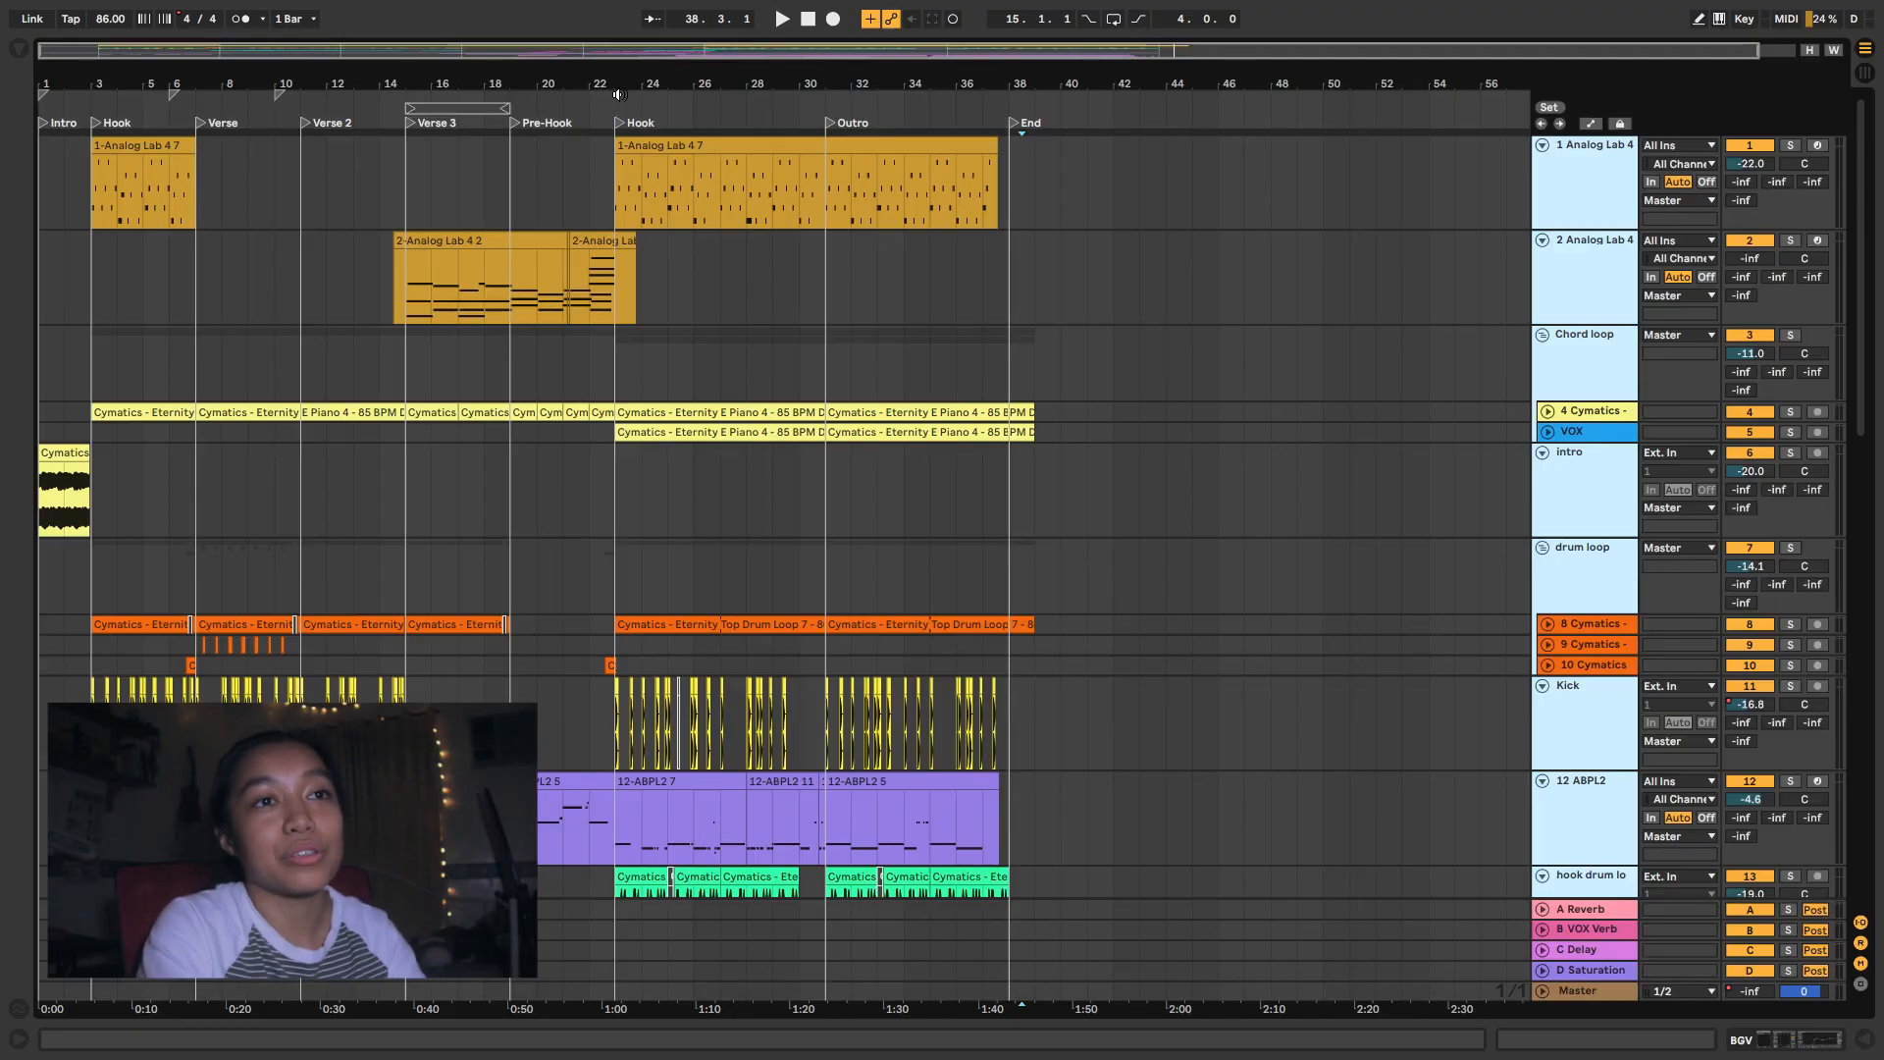
- Unfold the Cymatics E Piano 4 track under Chord loop, solo it and play it from the first Hook at bar 3
click(1194, 358)
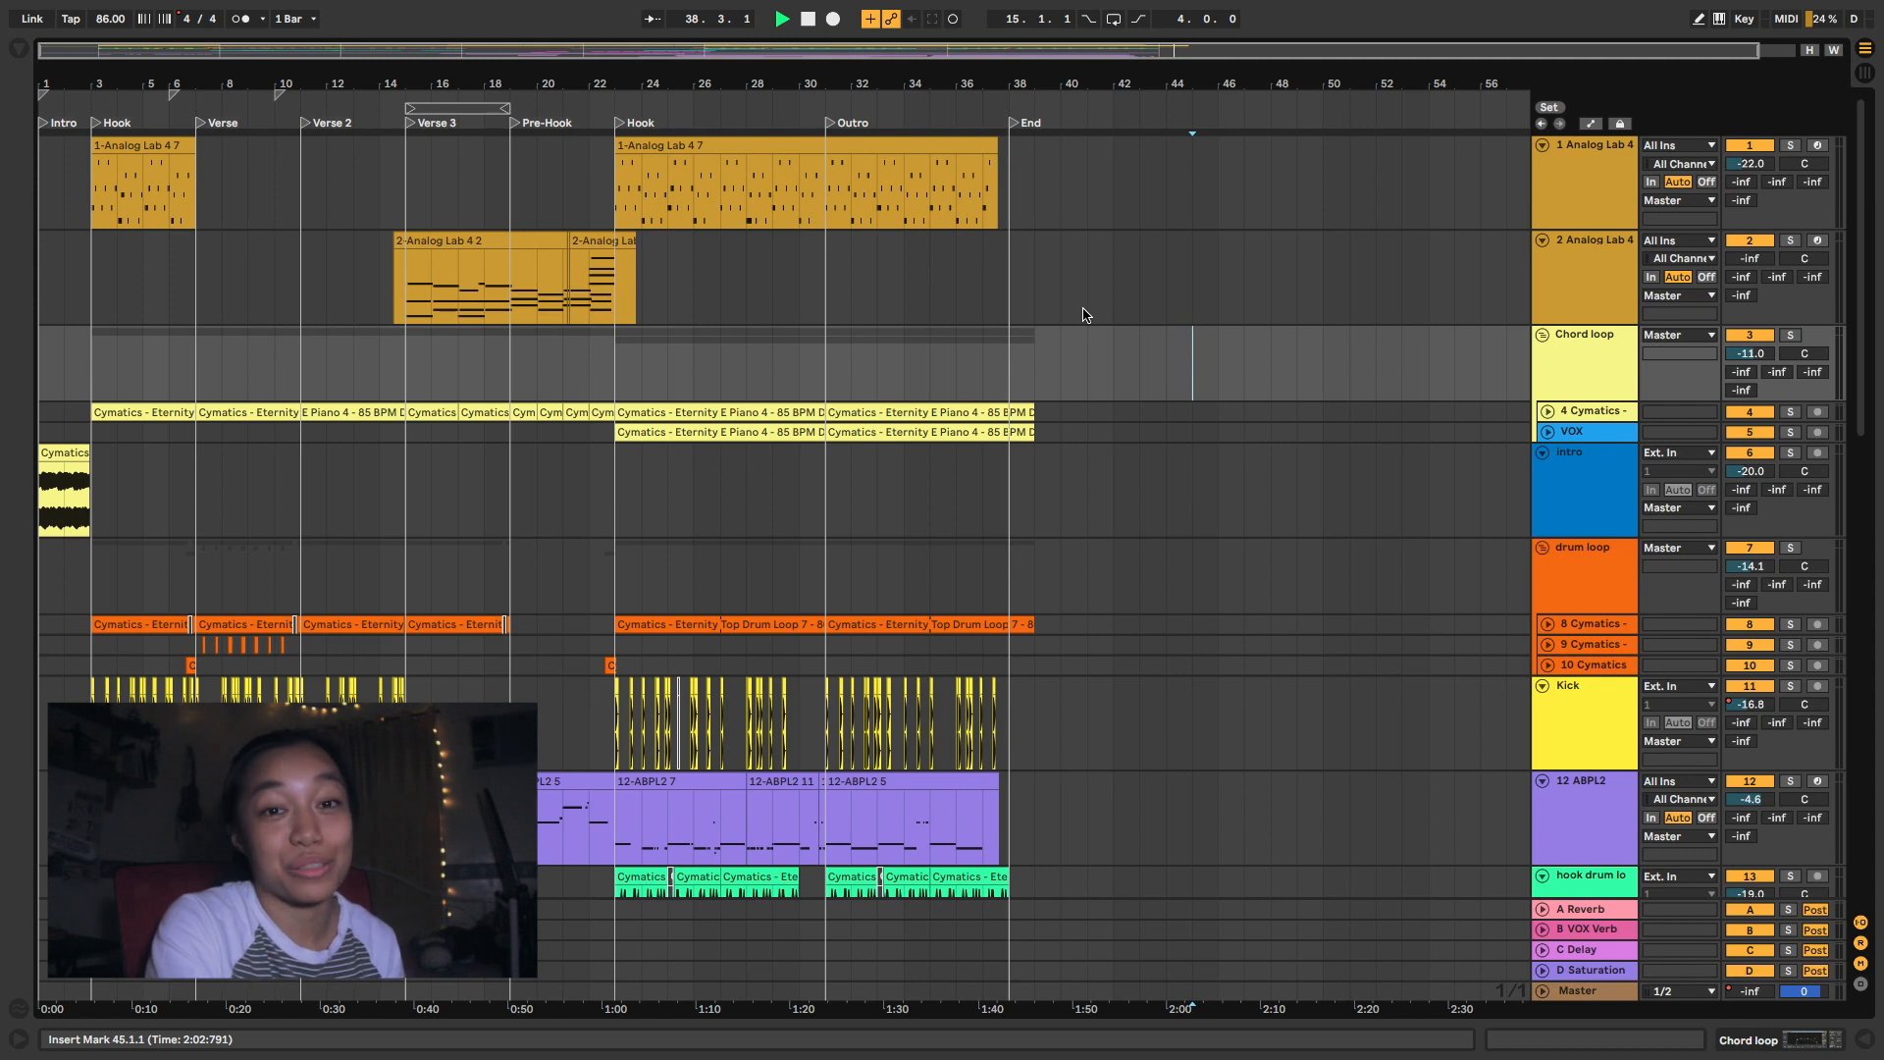
click(1546, 413)
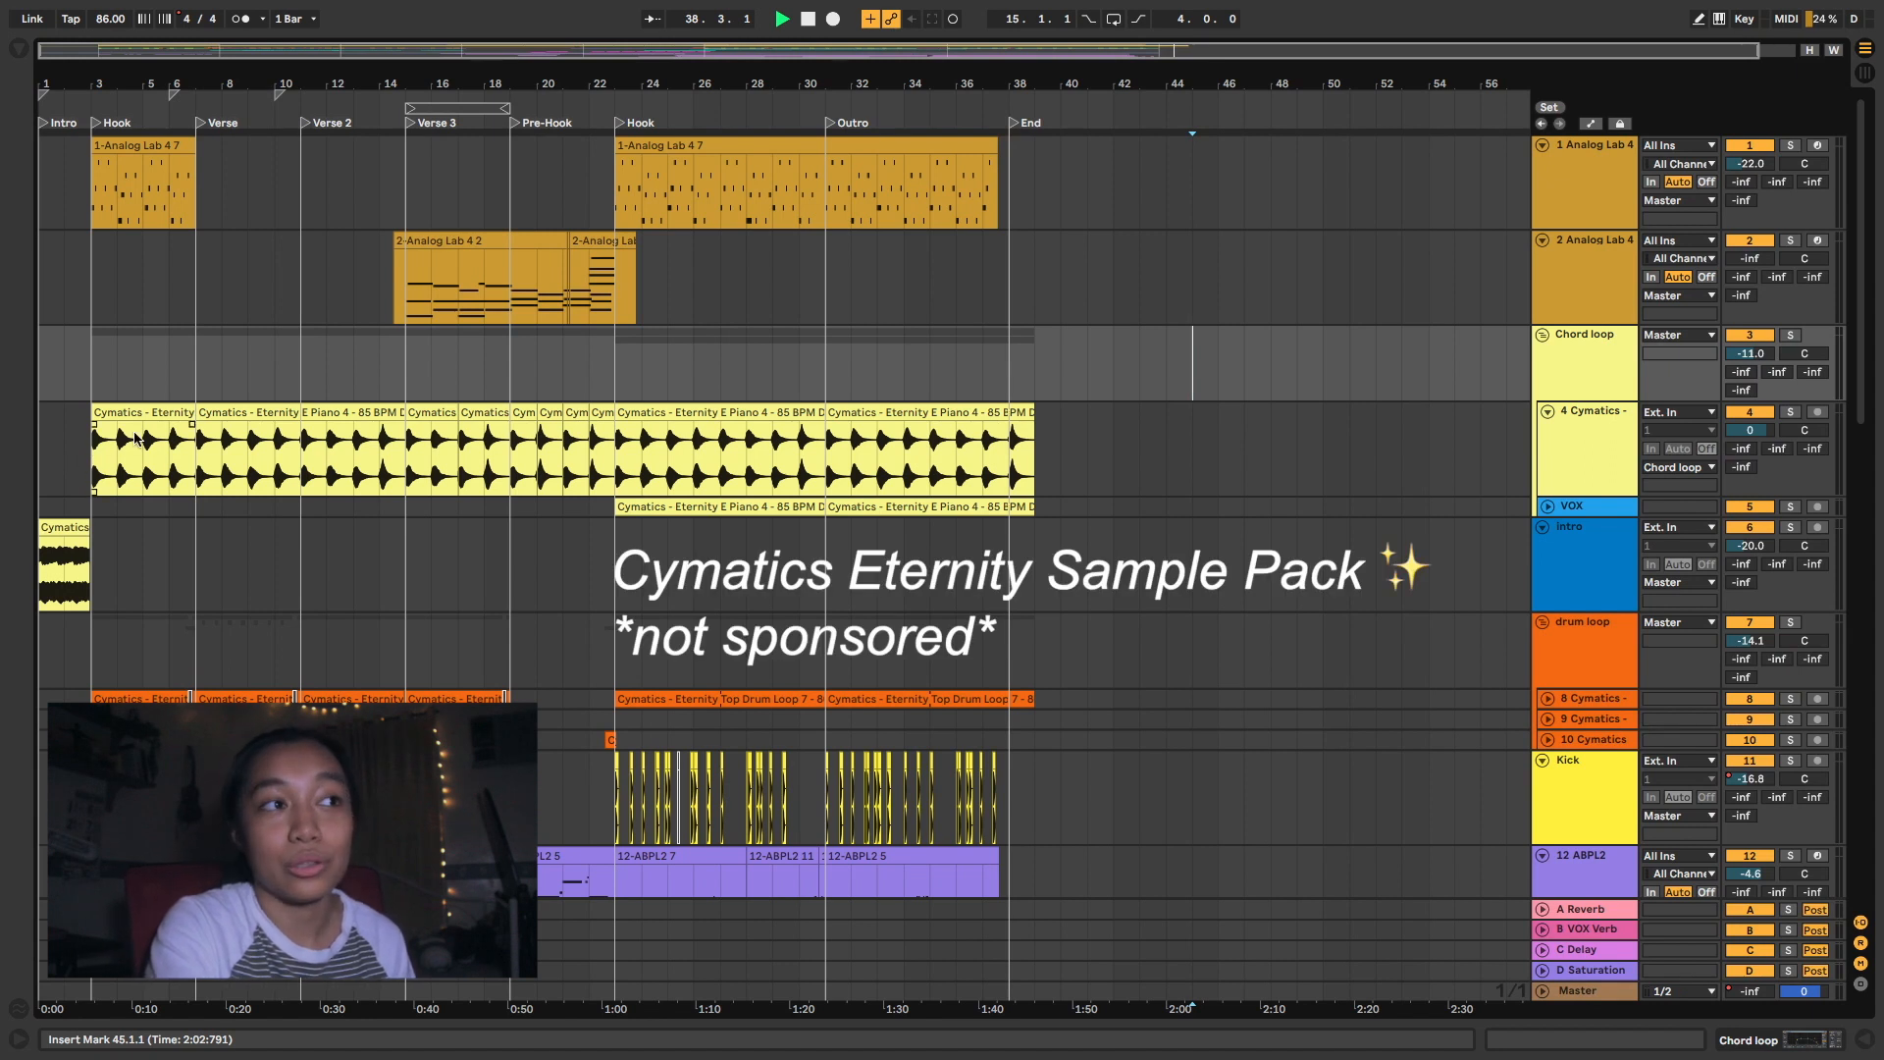
click(46, 585)
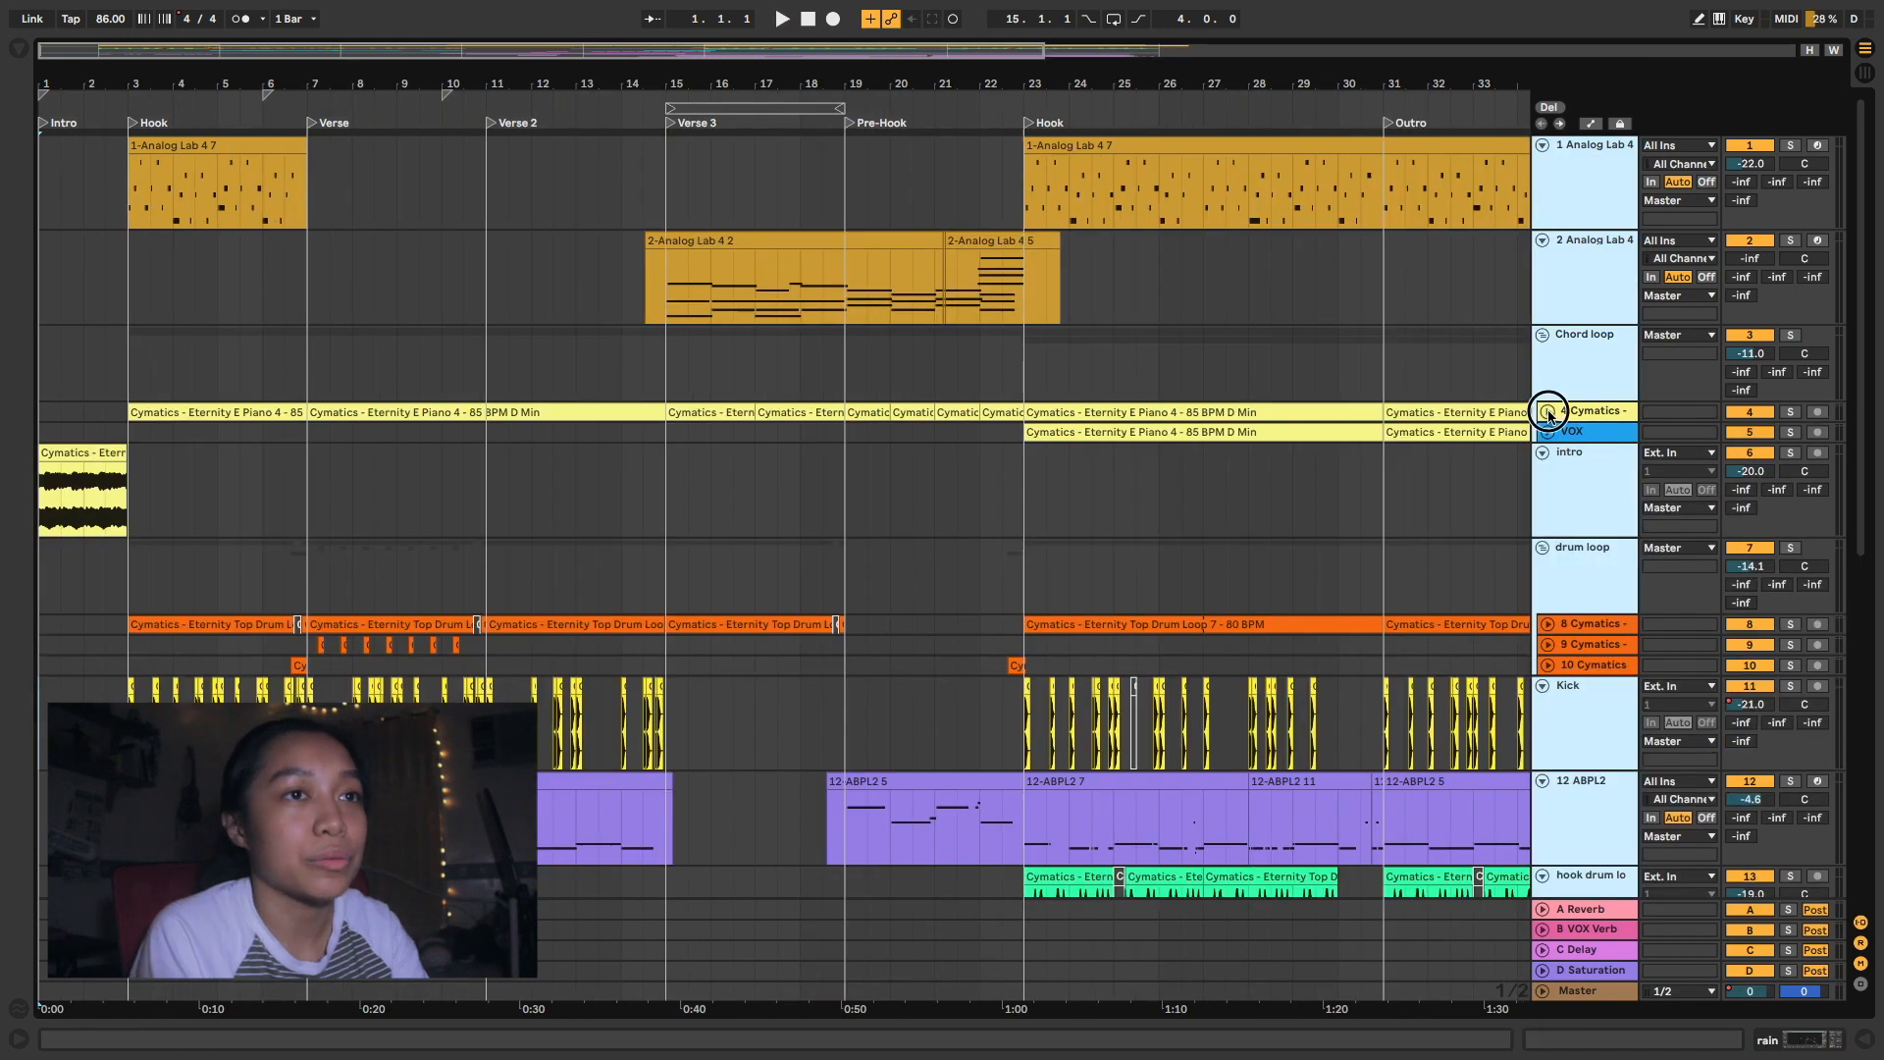
click(1547, 411)
click(122, 442)
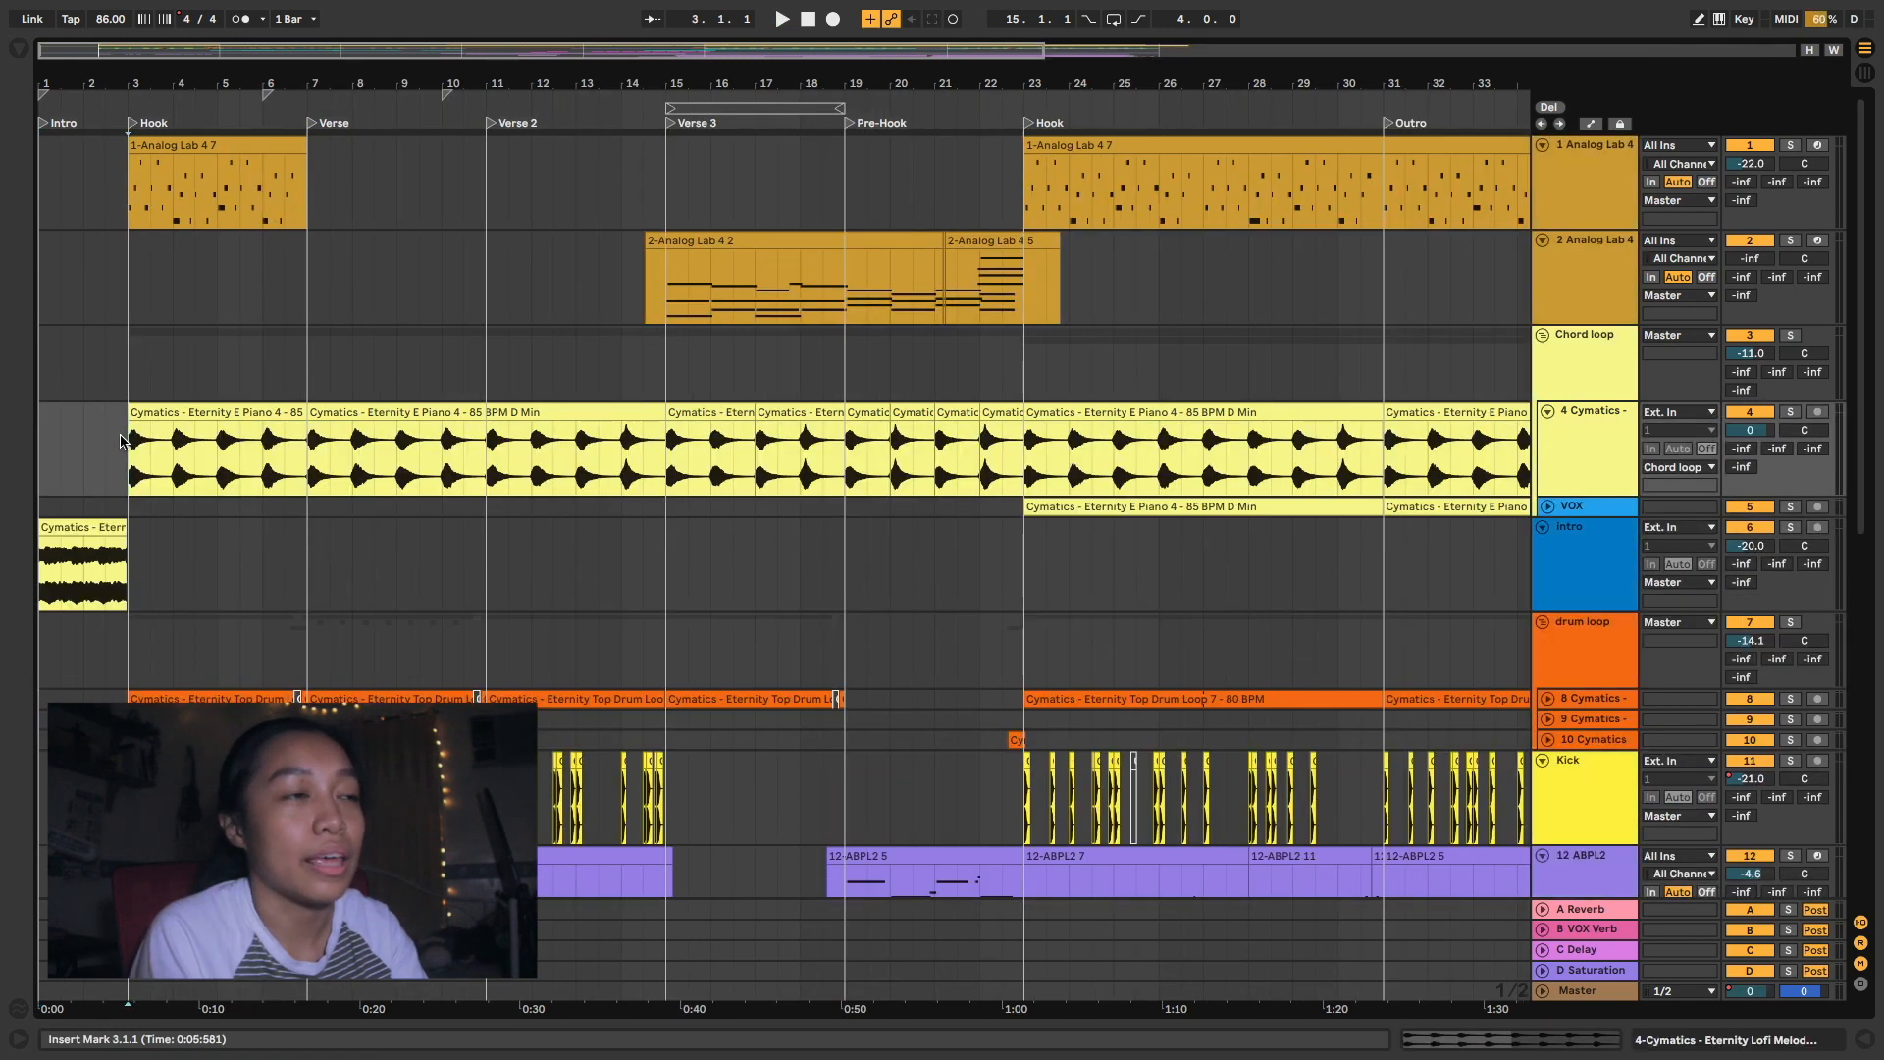
key(s)
key(space)
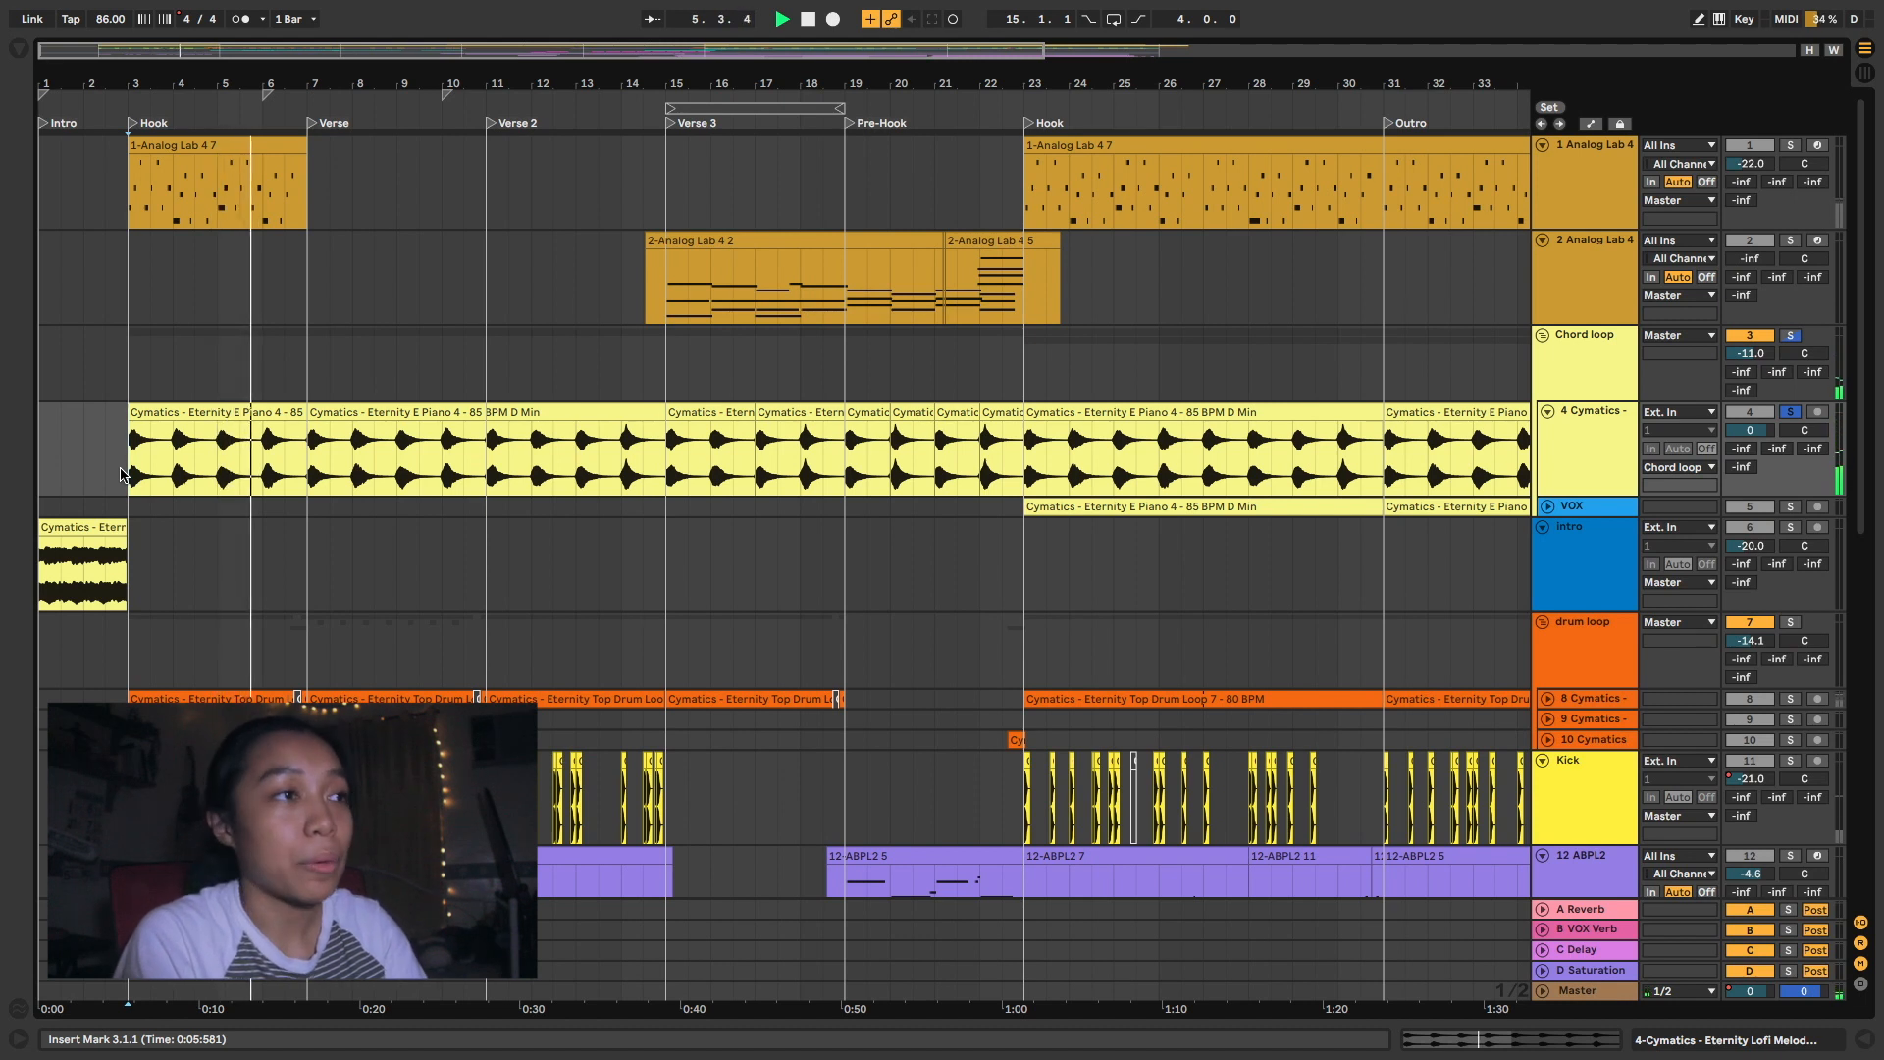
key(space)
- Open the E Piano clip of the second Hook and audition it from bar 23
double_click(211, 415)
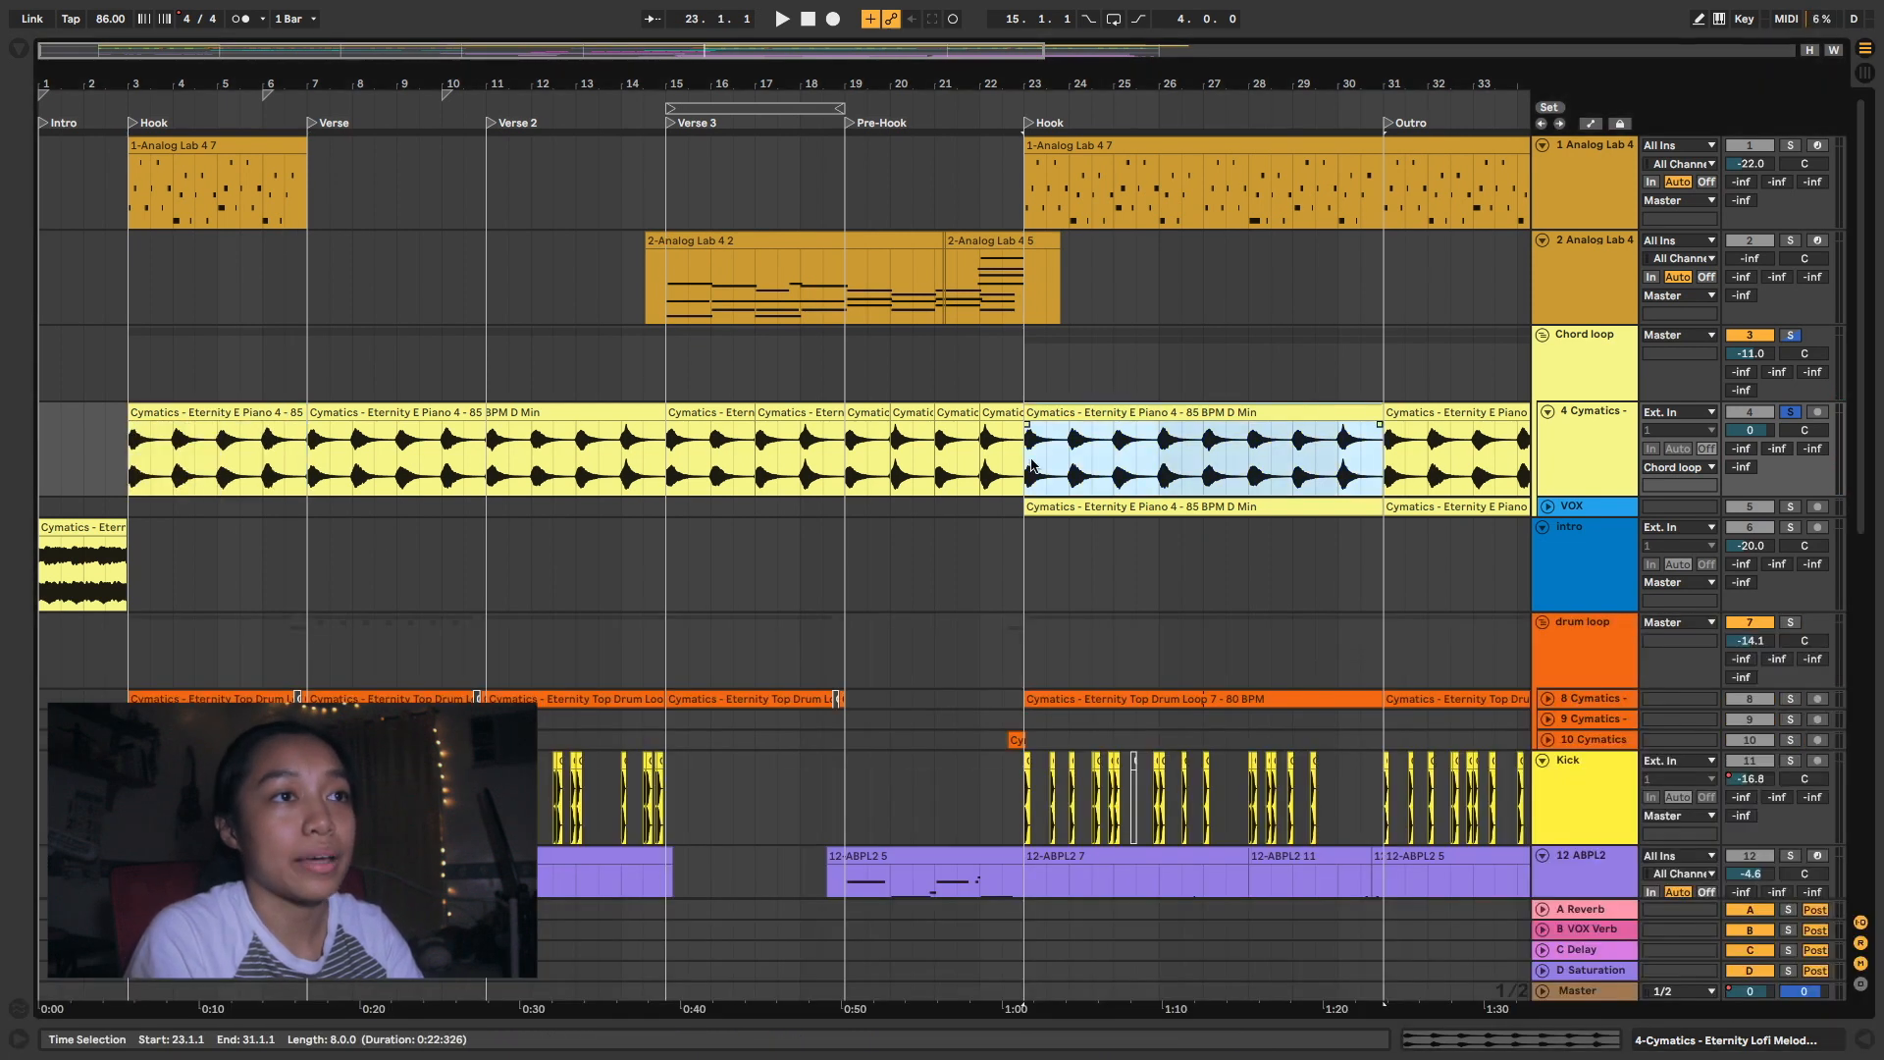
click(1033, 466)
double_click(1051, 420)
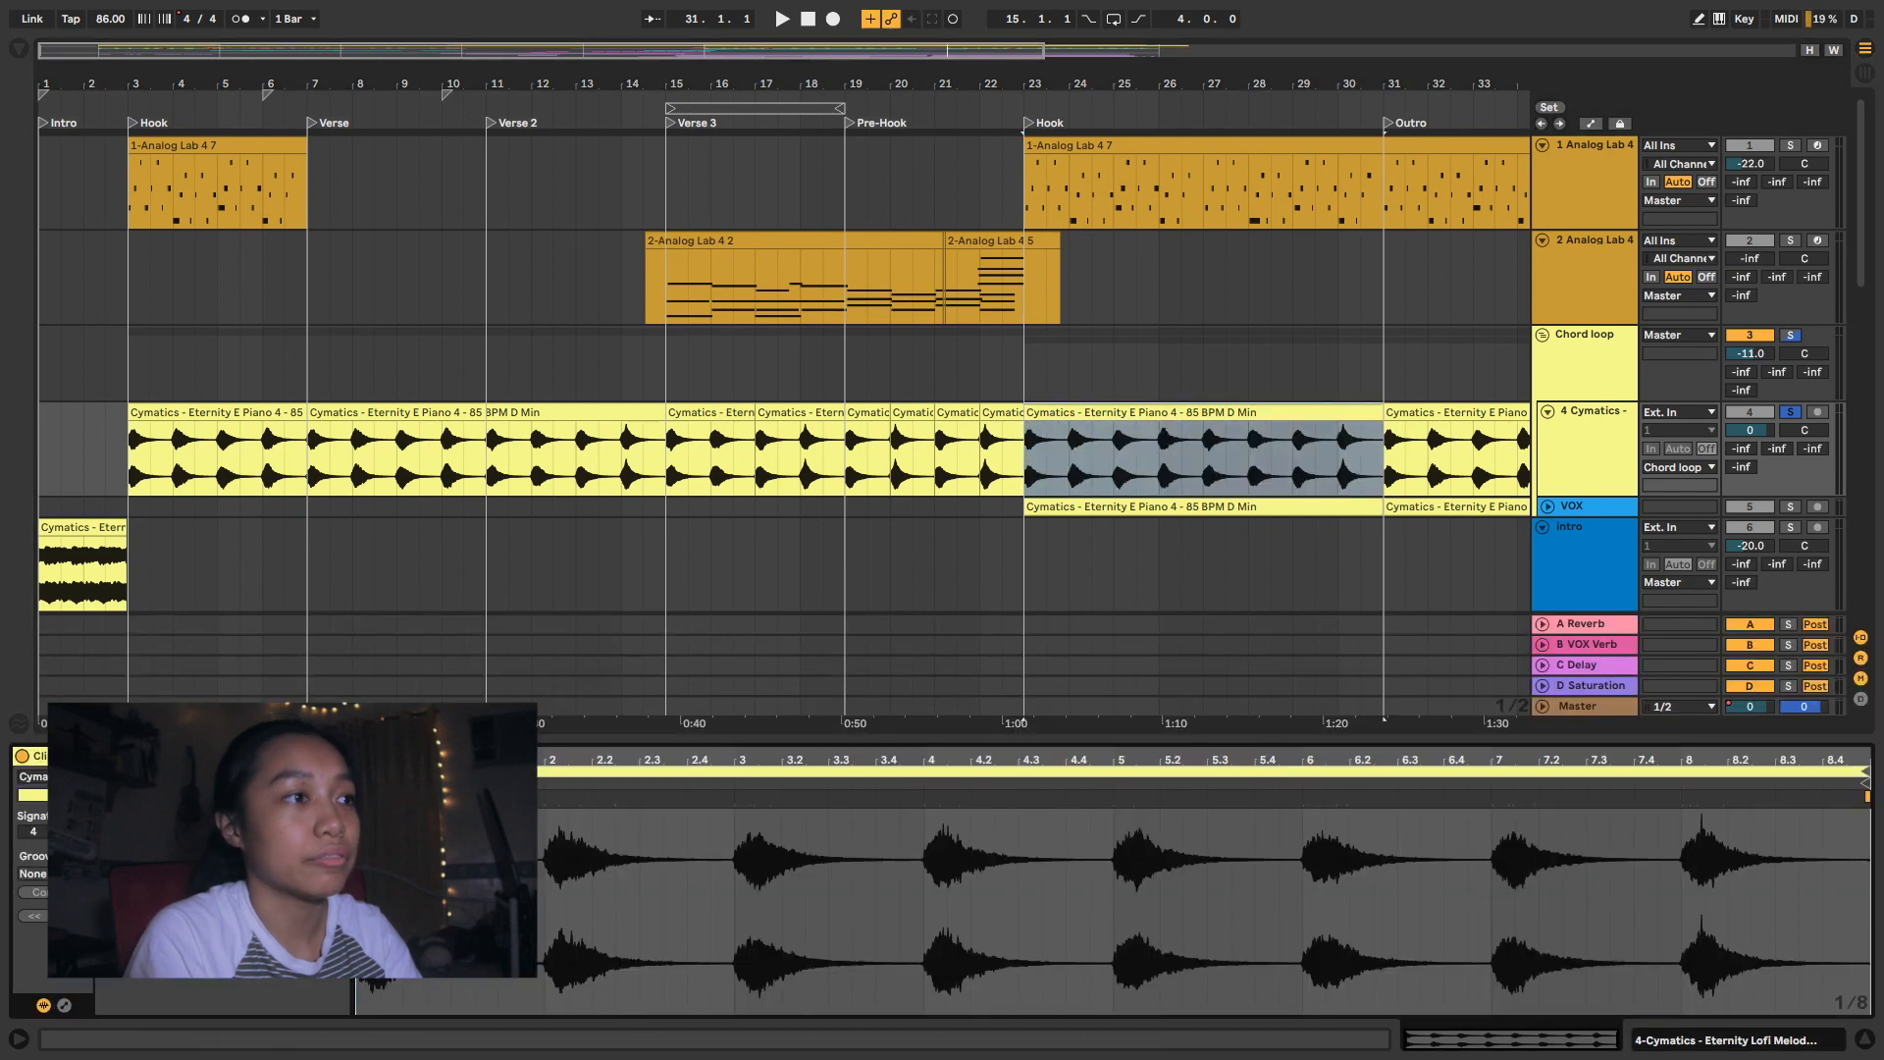
click(1028, 472)
key(space)
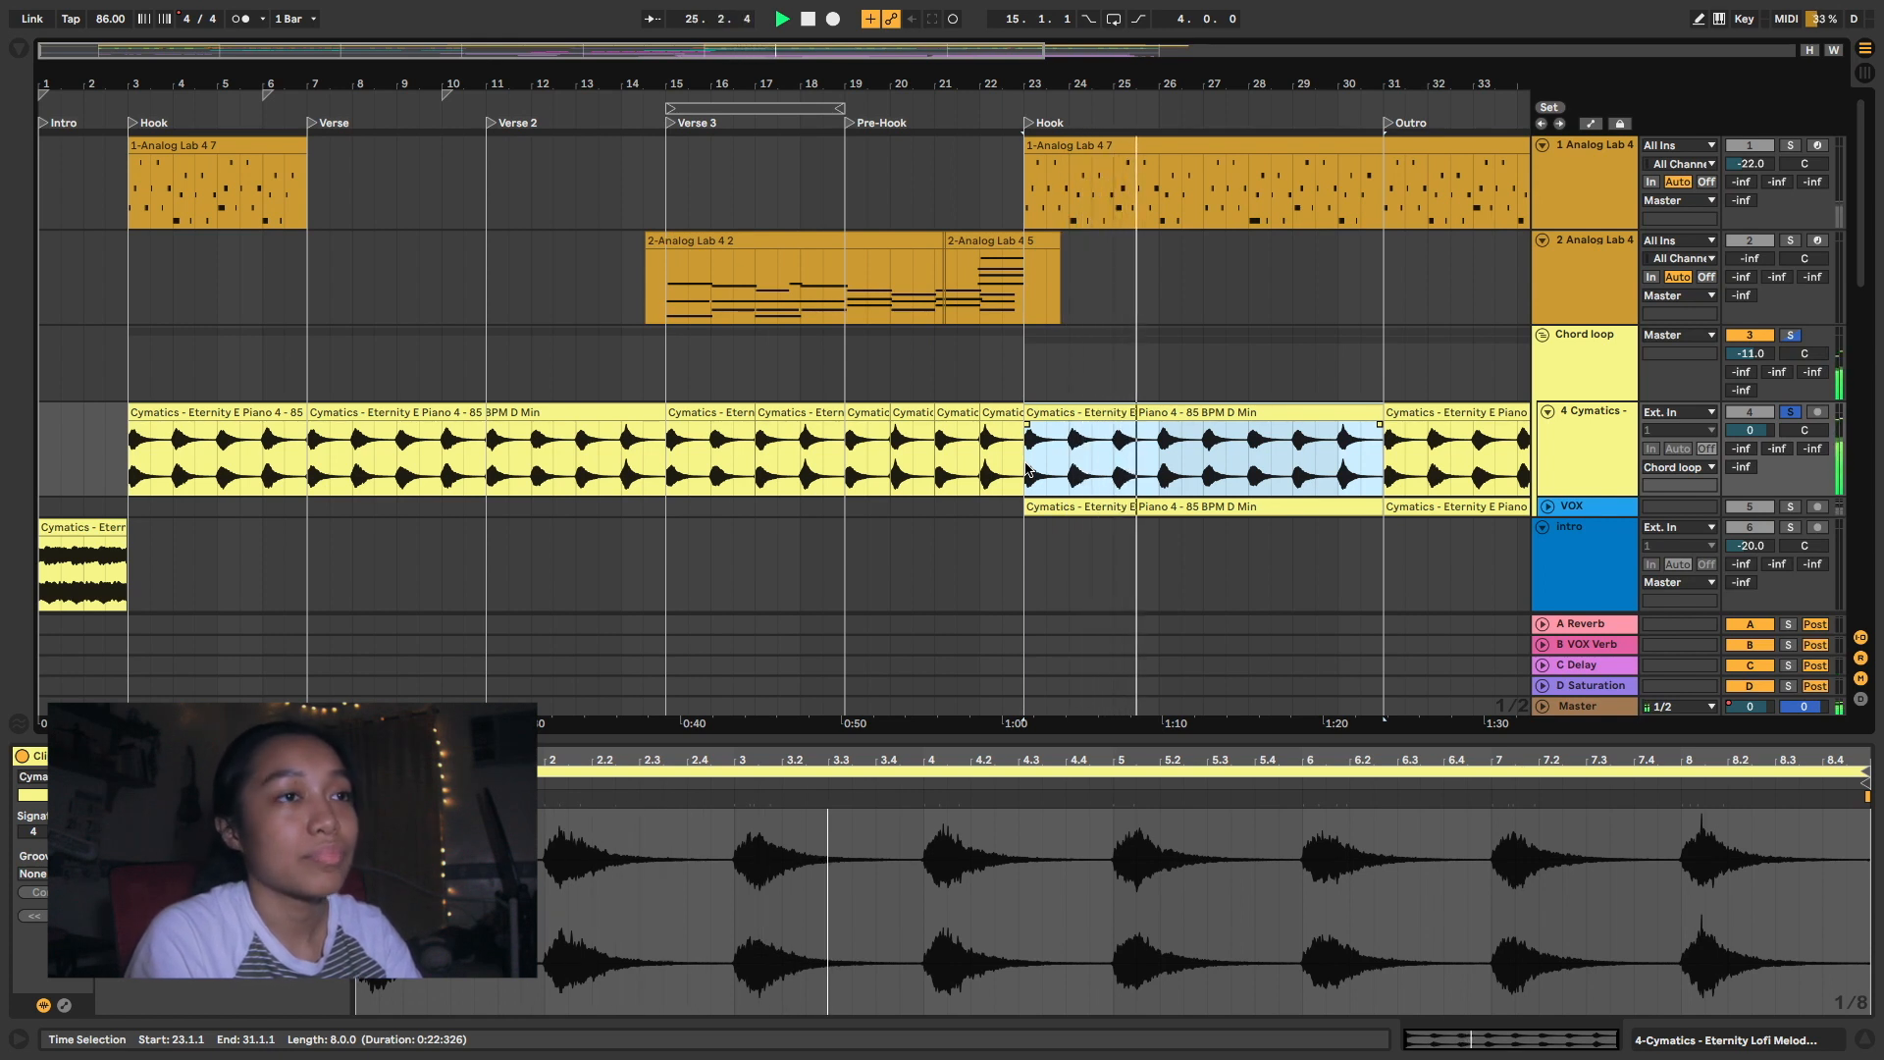
- Unfold the VOX track under Chord loop and audition it soloed together with the E Piano track from 23.3.1
click(1547, 507)
drag(1047, 441, 1087, 561)
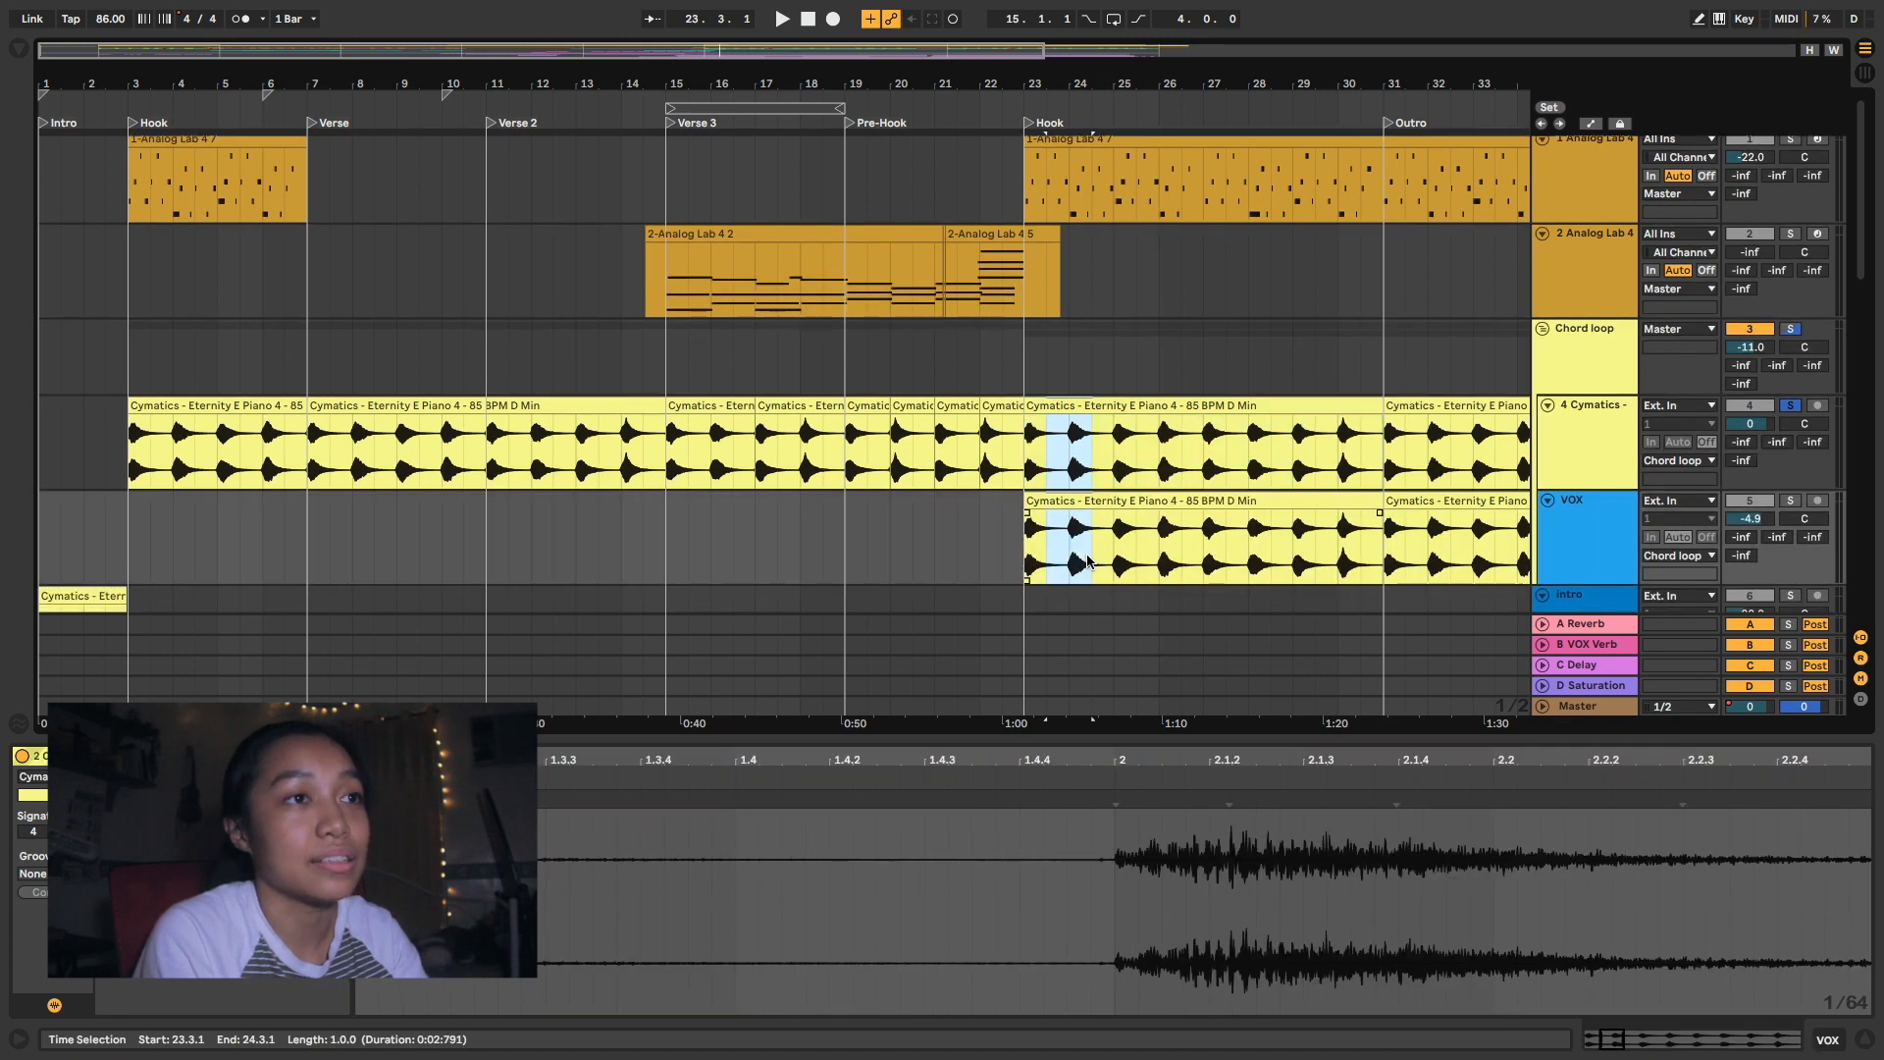
click(1047, 442)
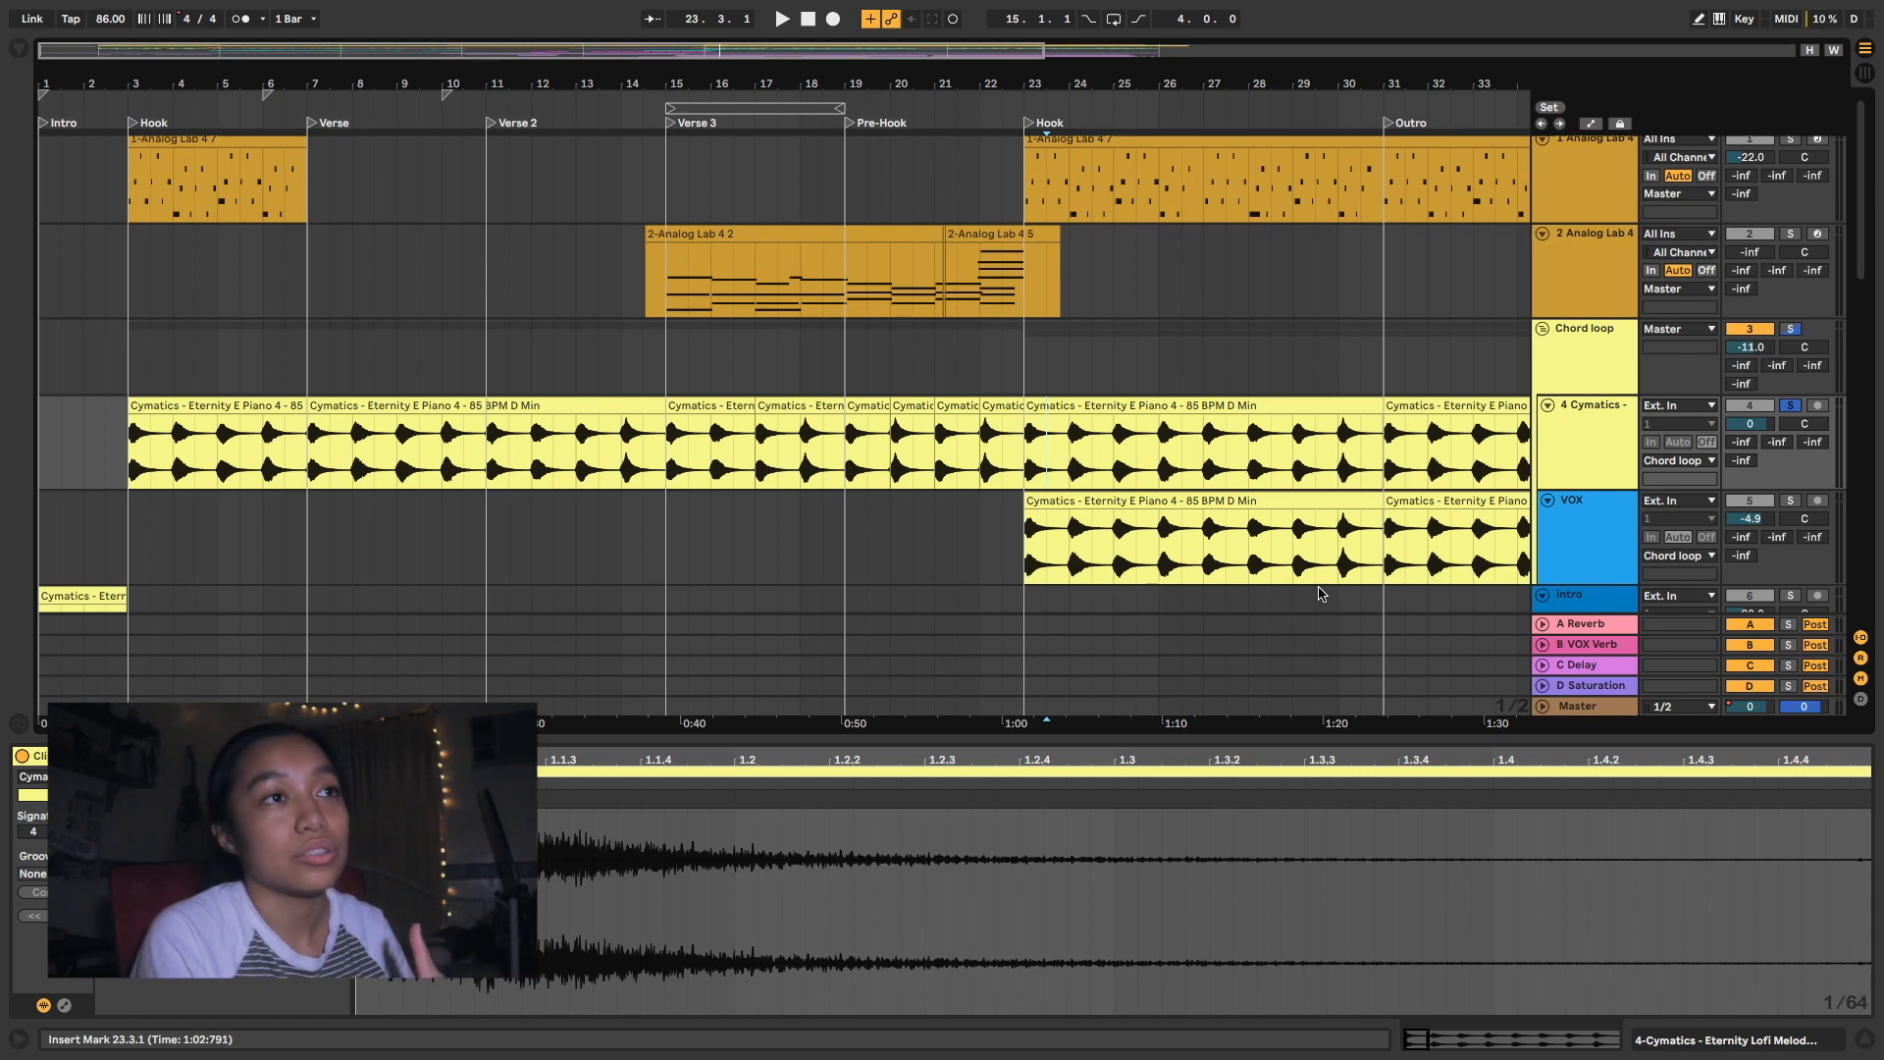
drag(1047, 442, 1087, 545)
key(space)
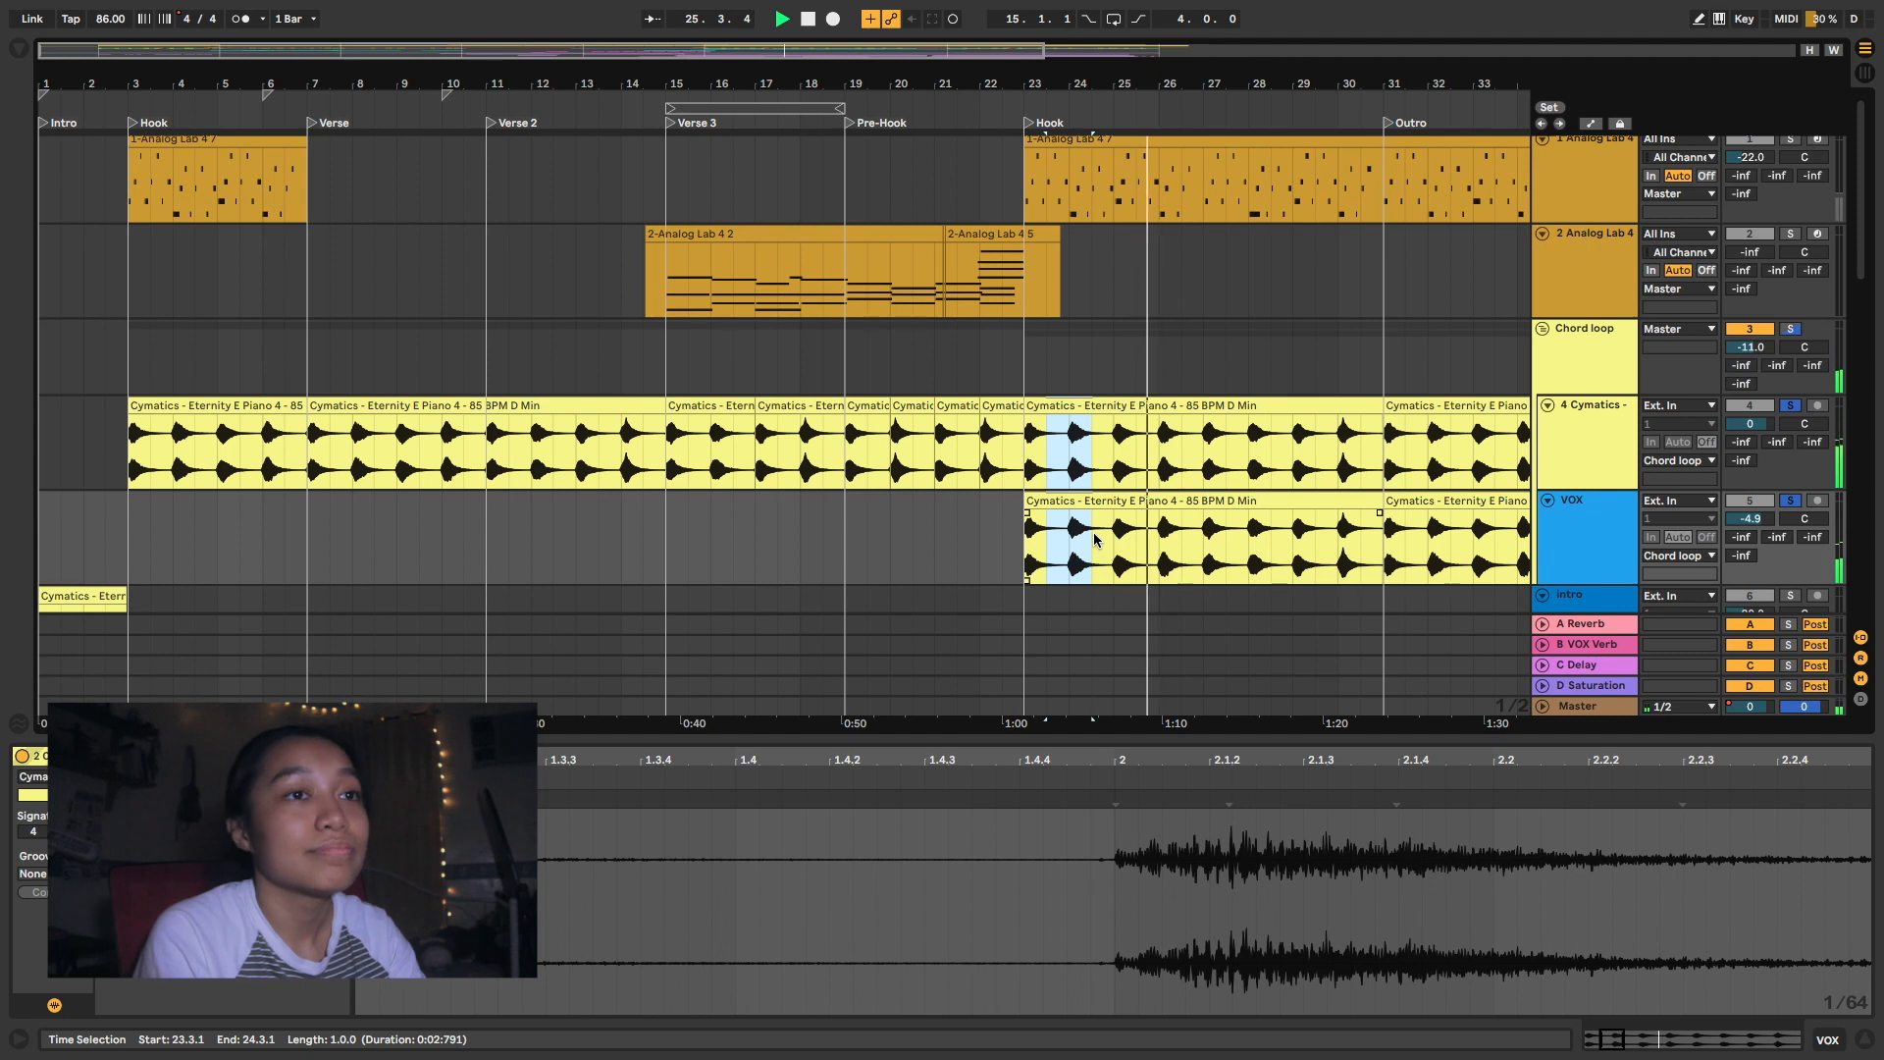
key(space)
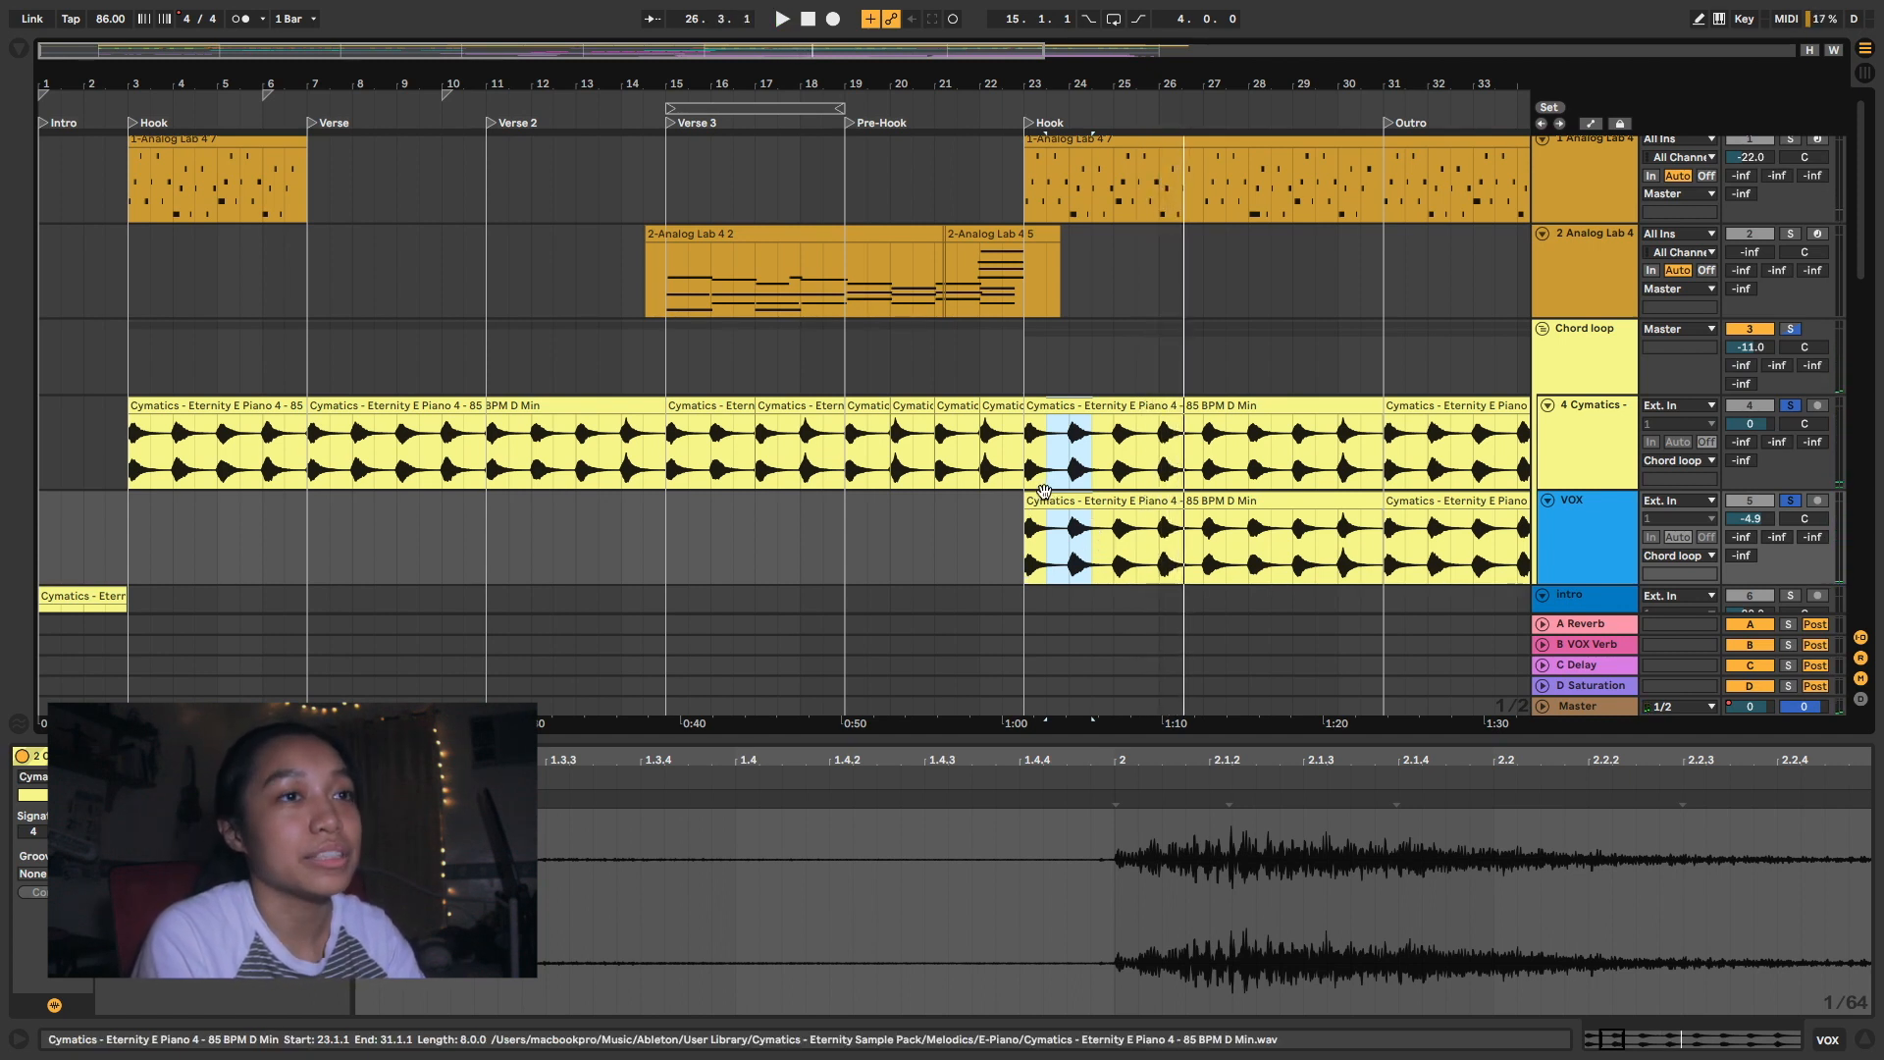
- Solo the intro track and play its clip from bar 1
scroll(589, 471, down, 4)
click(48, 497)
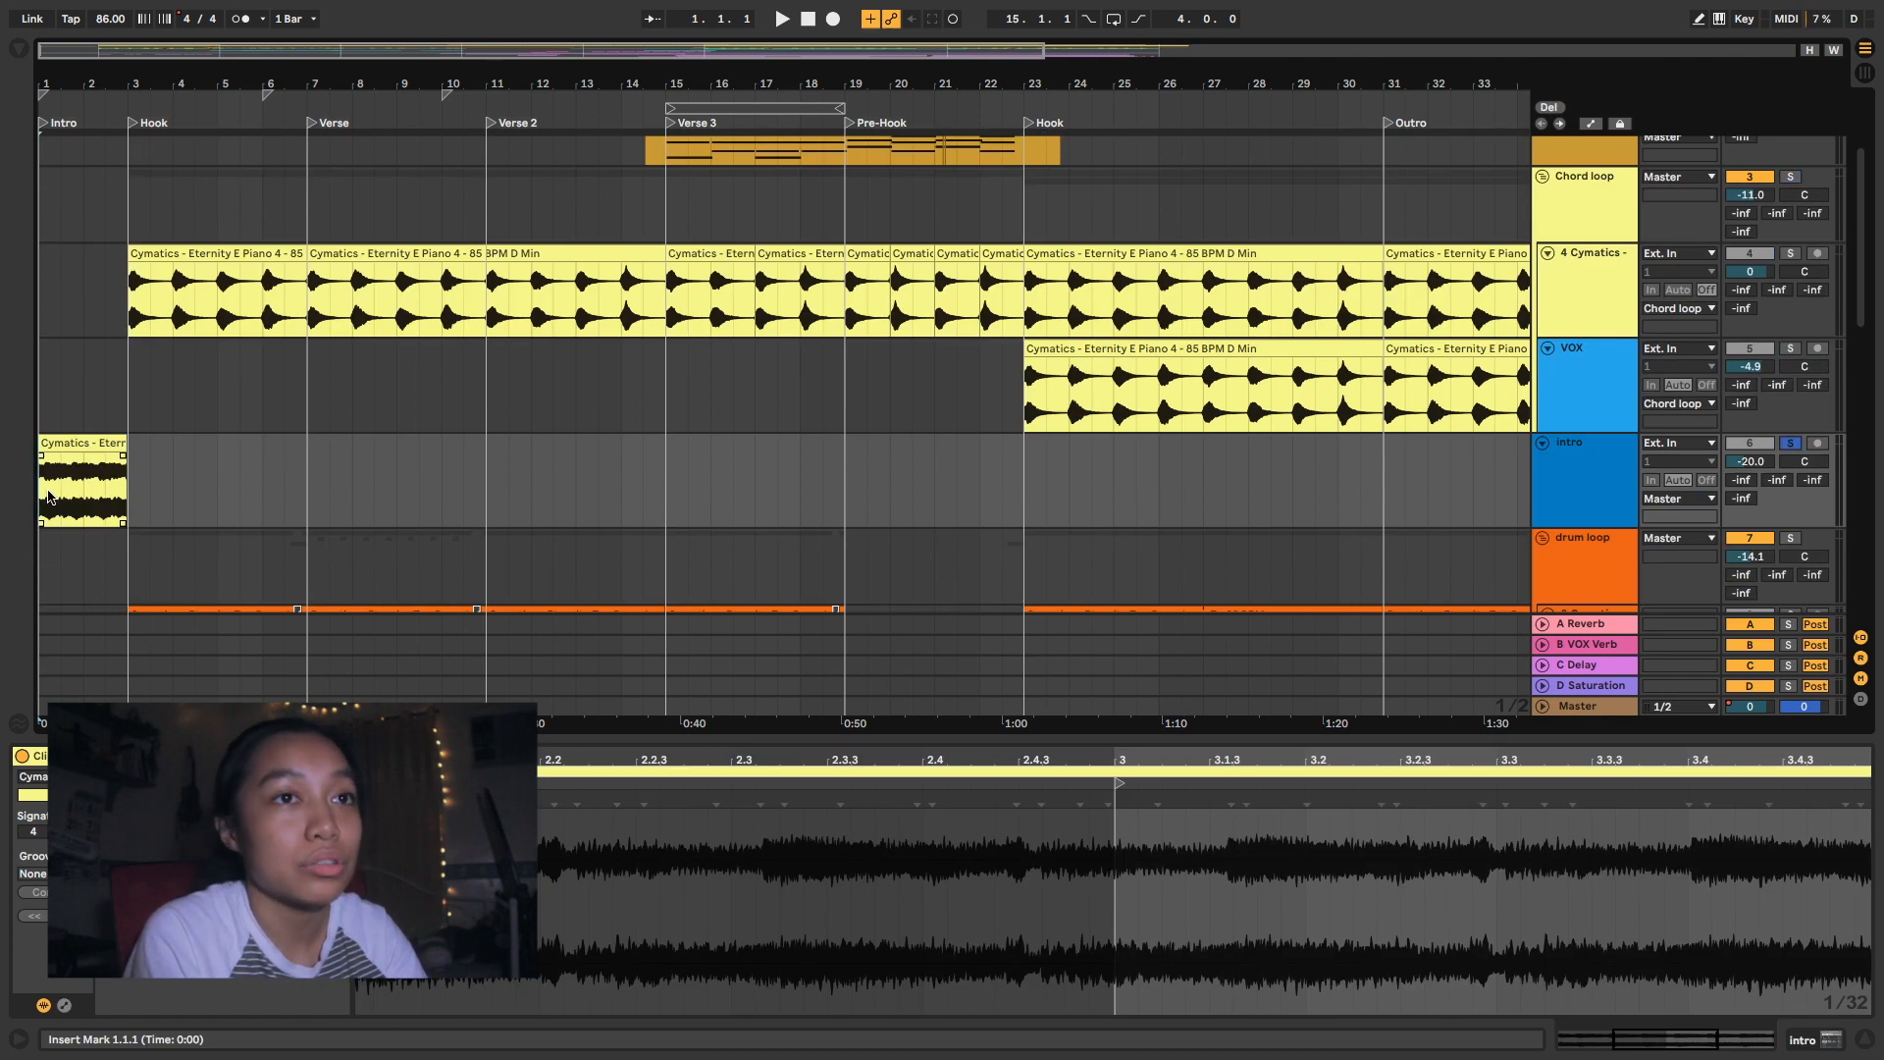
key(space)
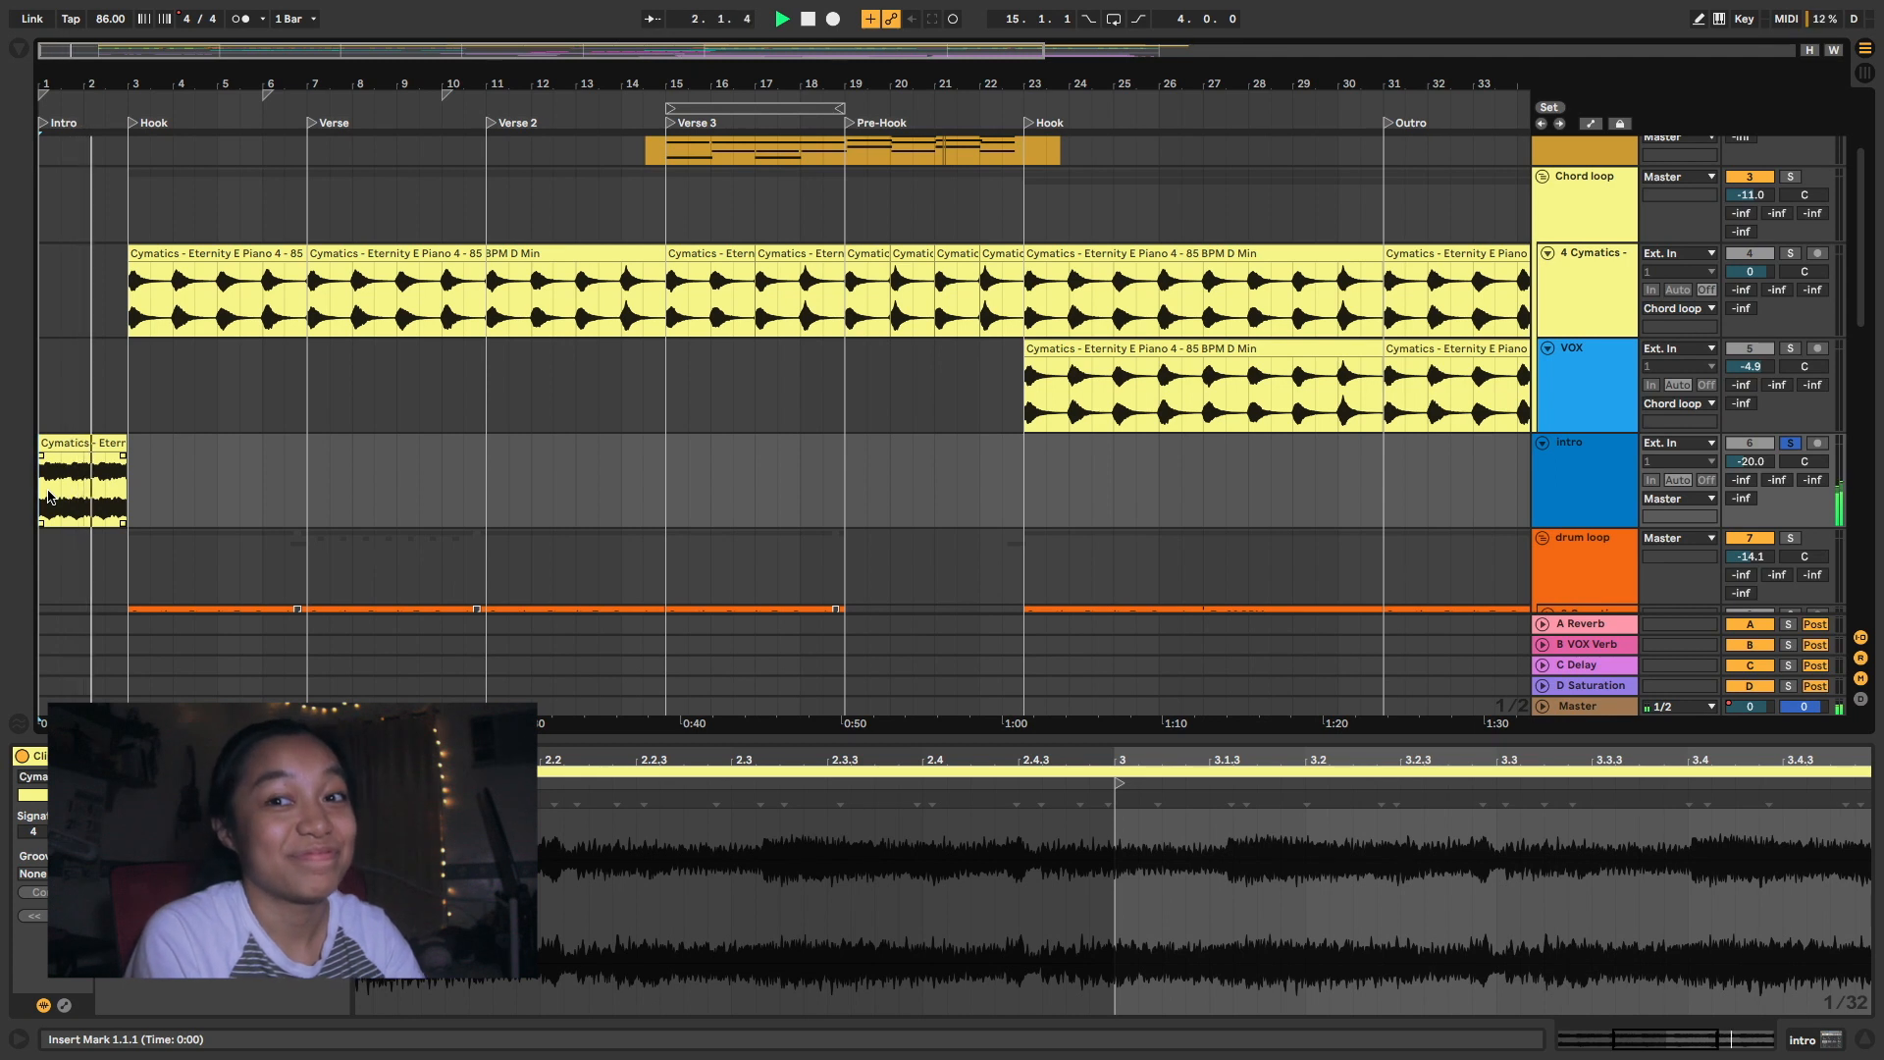
key(space)
click(88, 449)
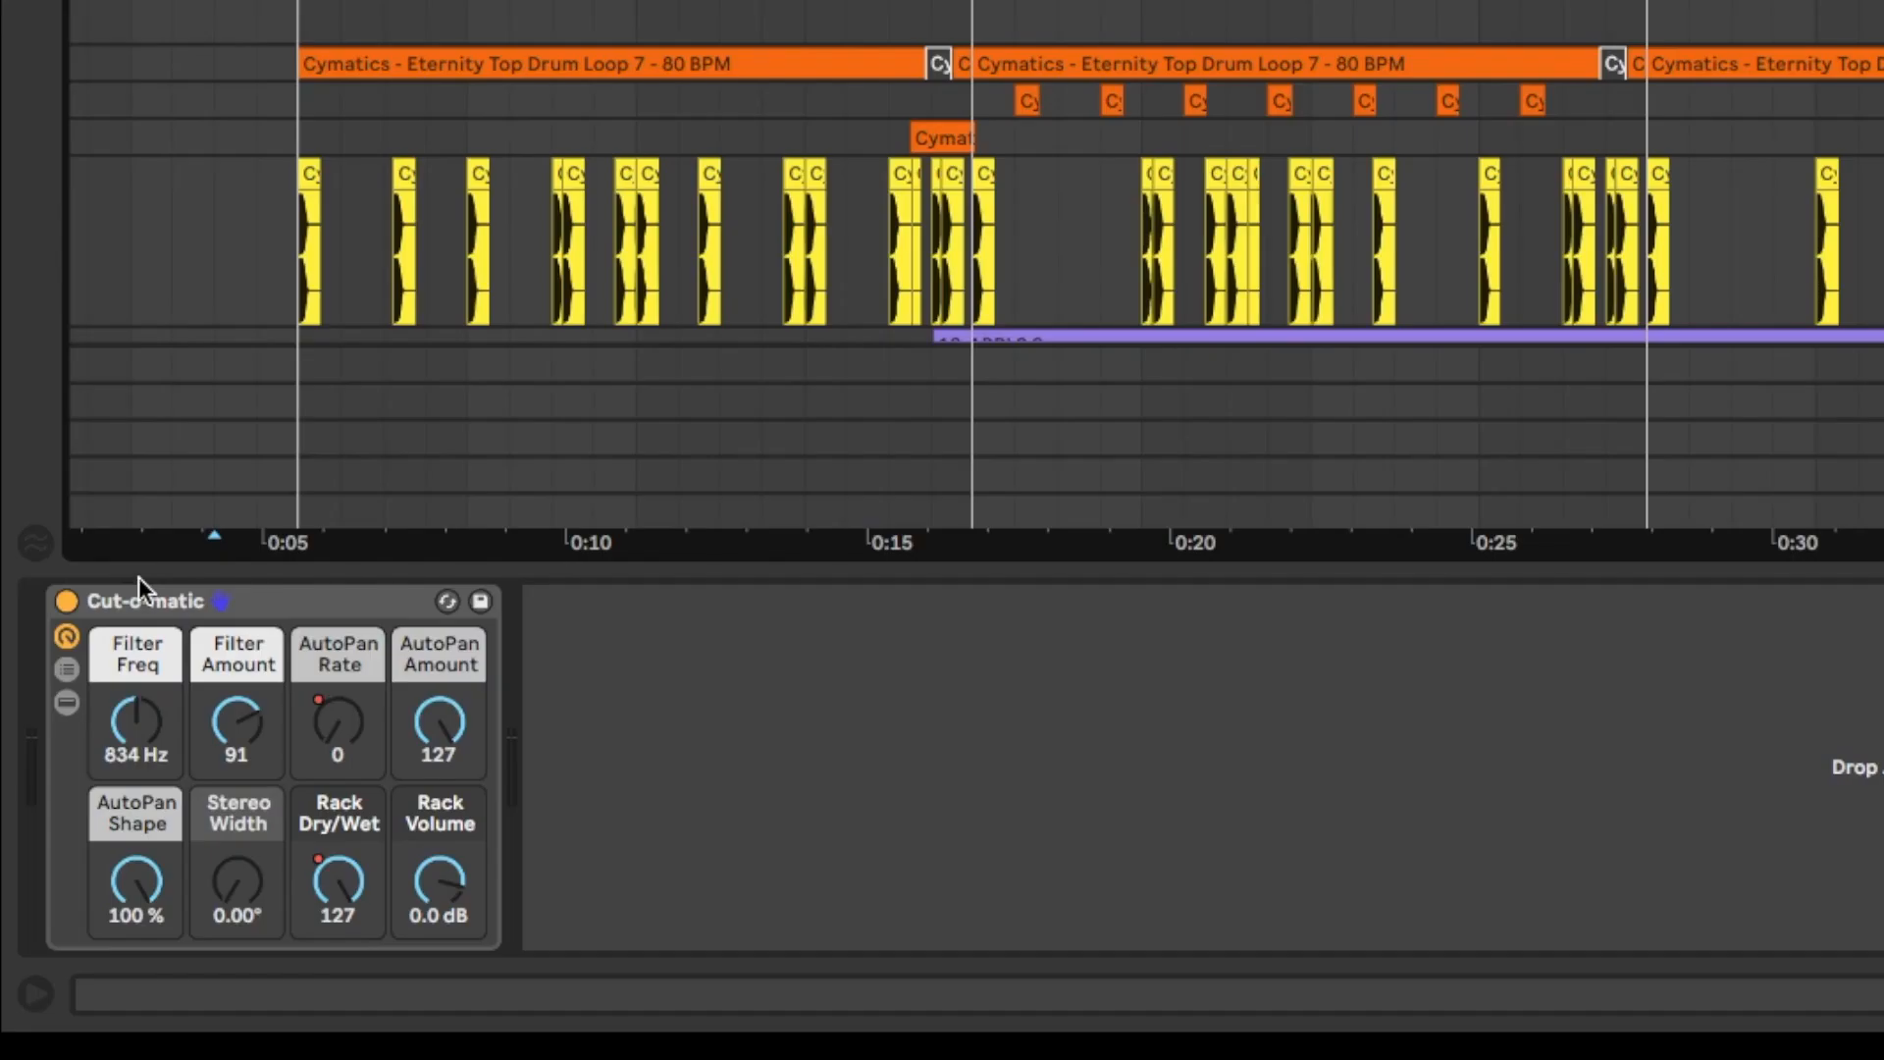
- Audition the soloed Top Drum Loop 7 track from bar 3 and the soloed Kick track from 5.2.3
click(75, 818)
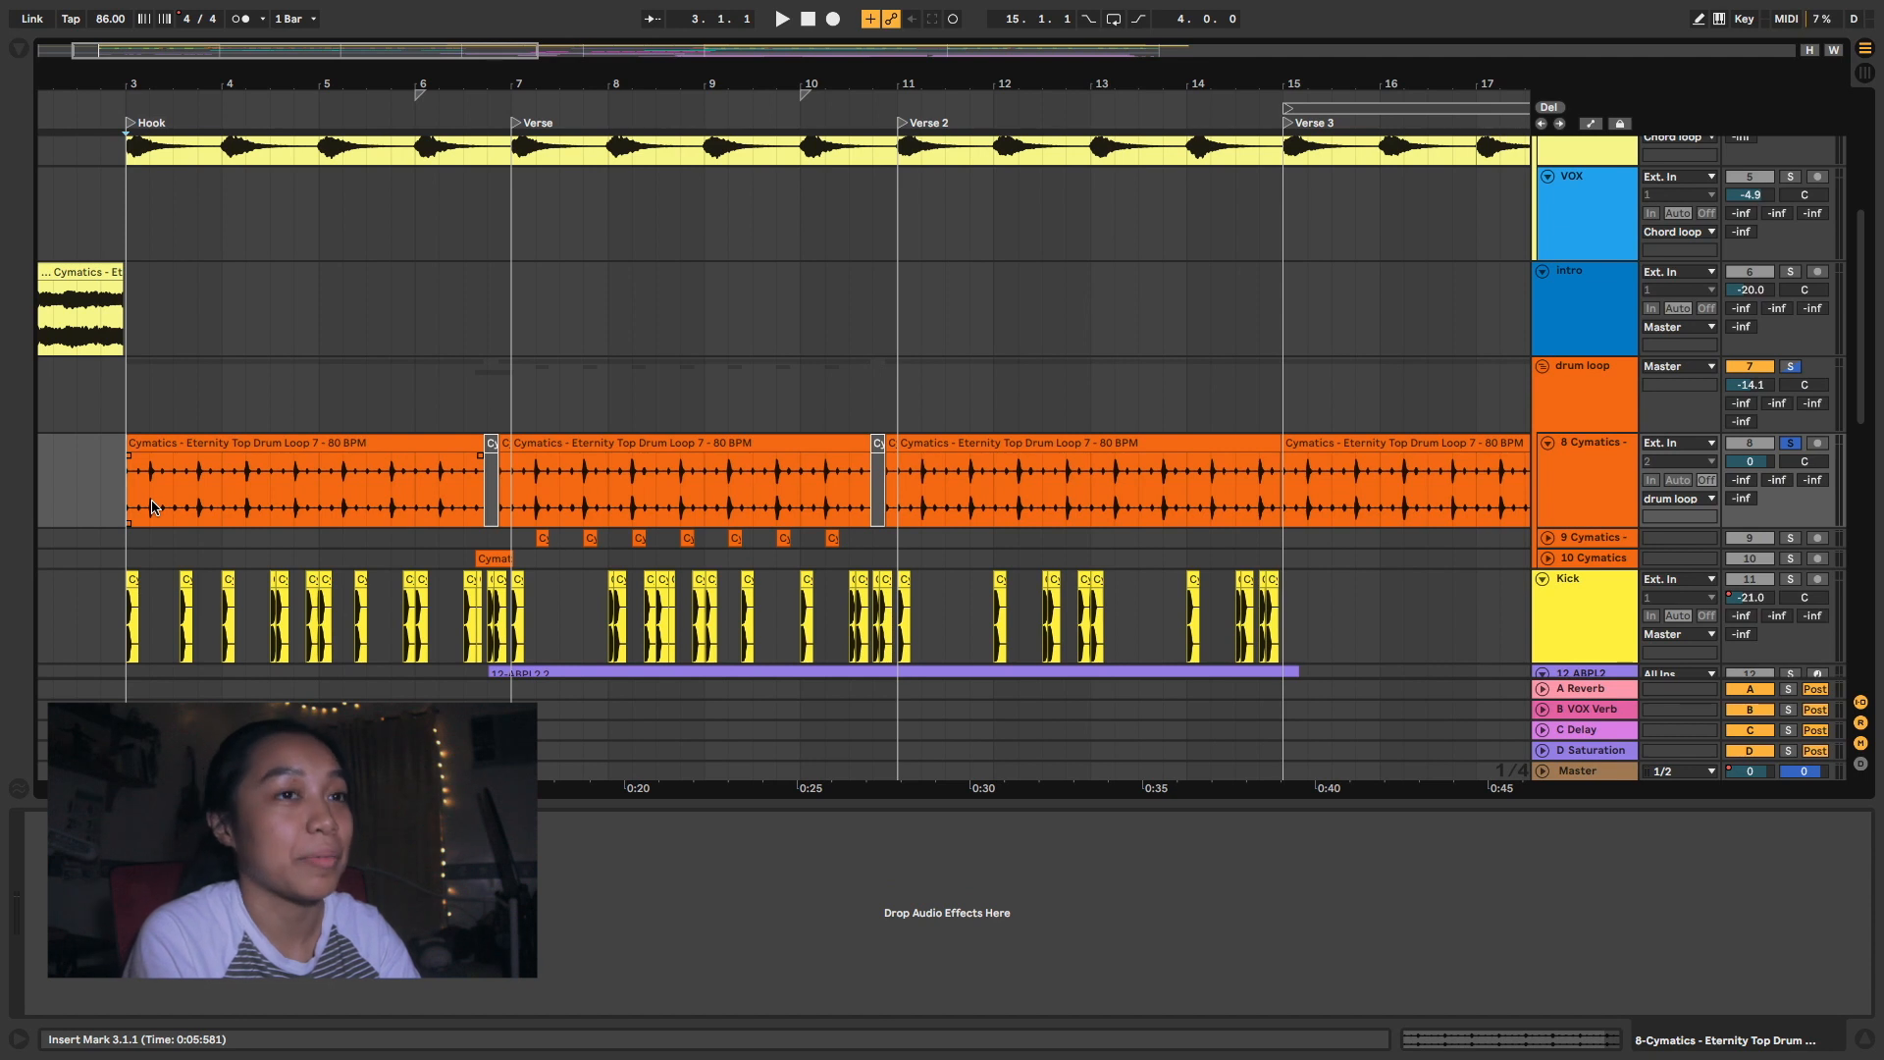
key(space)
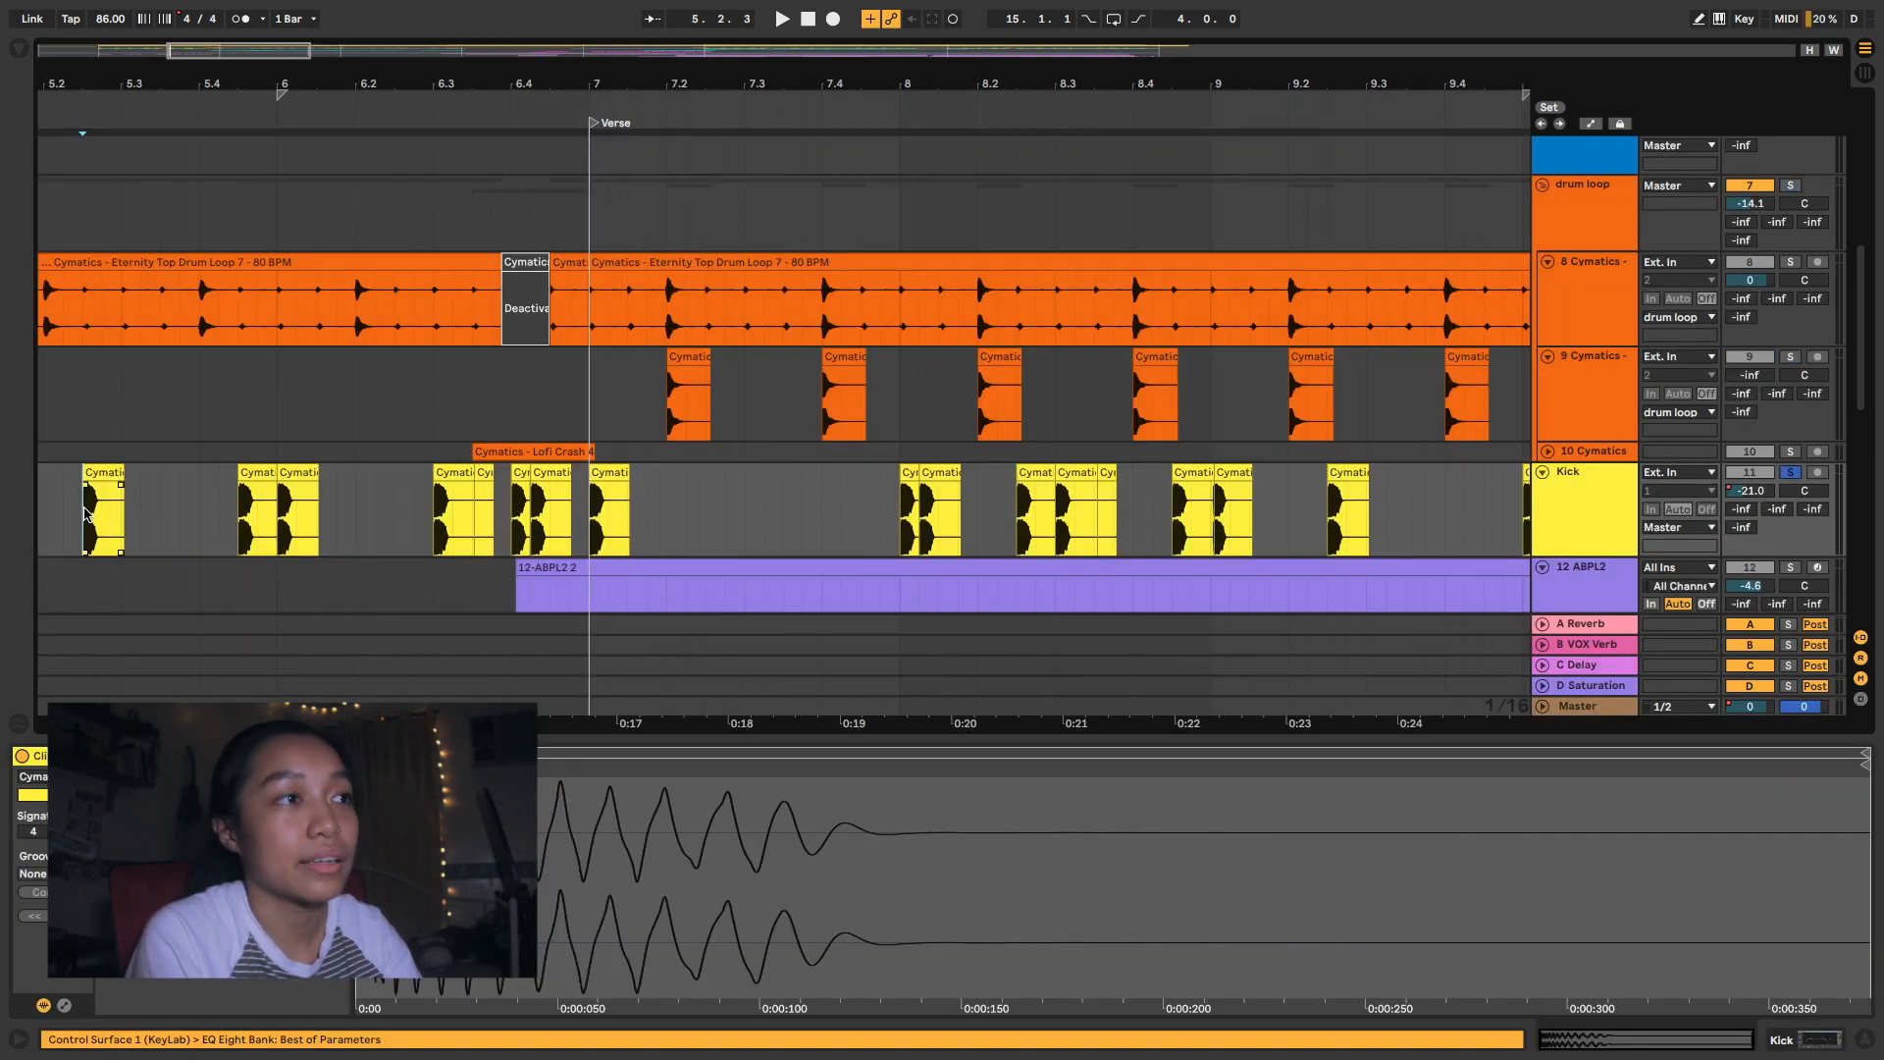
key(space)
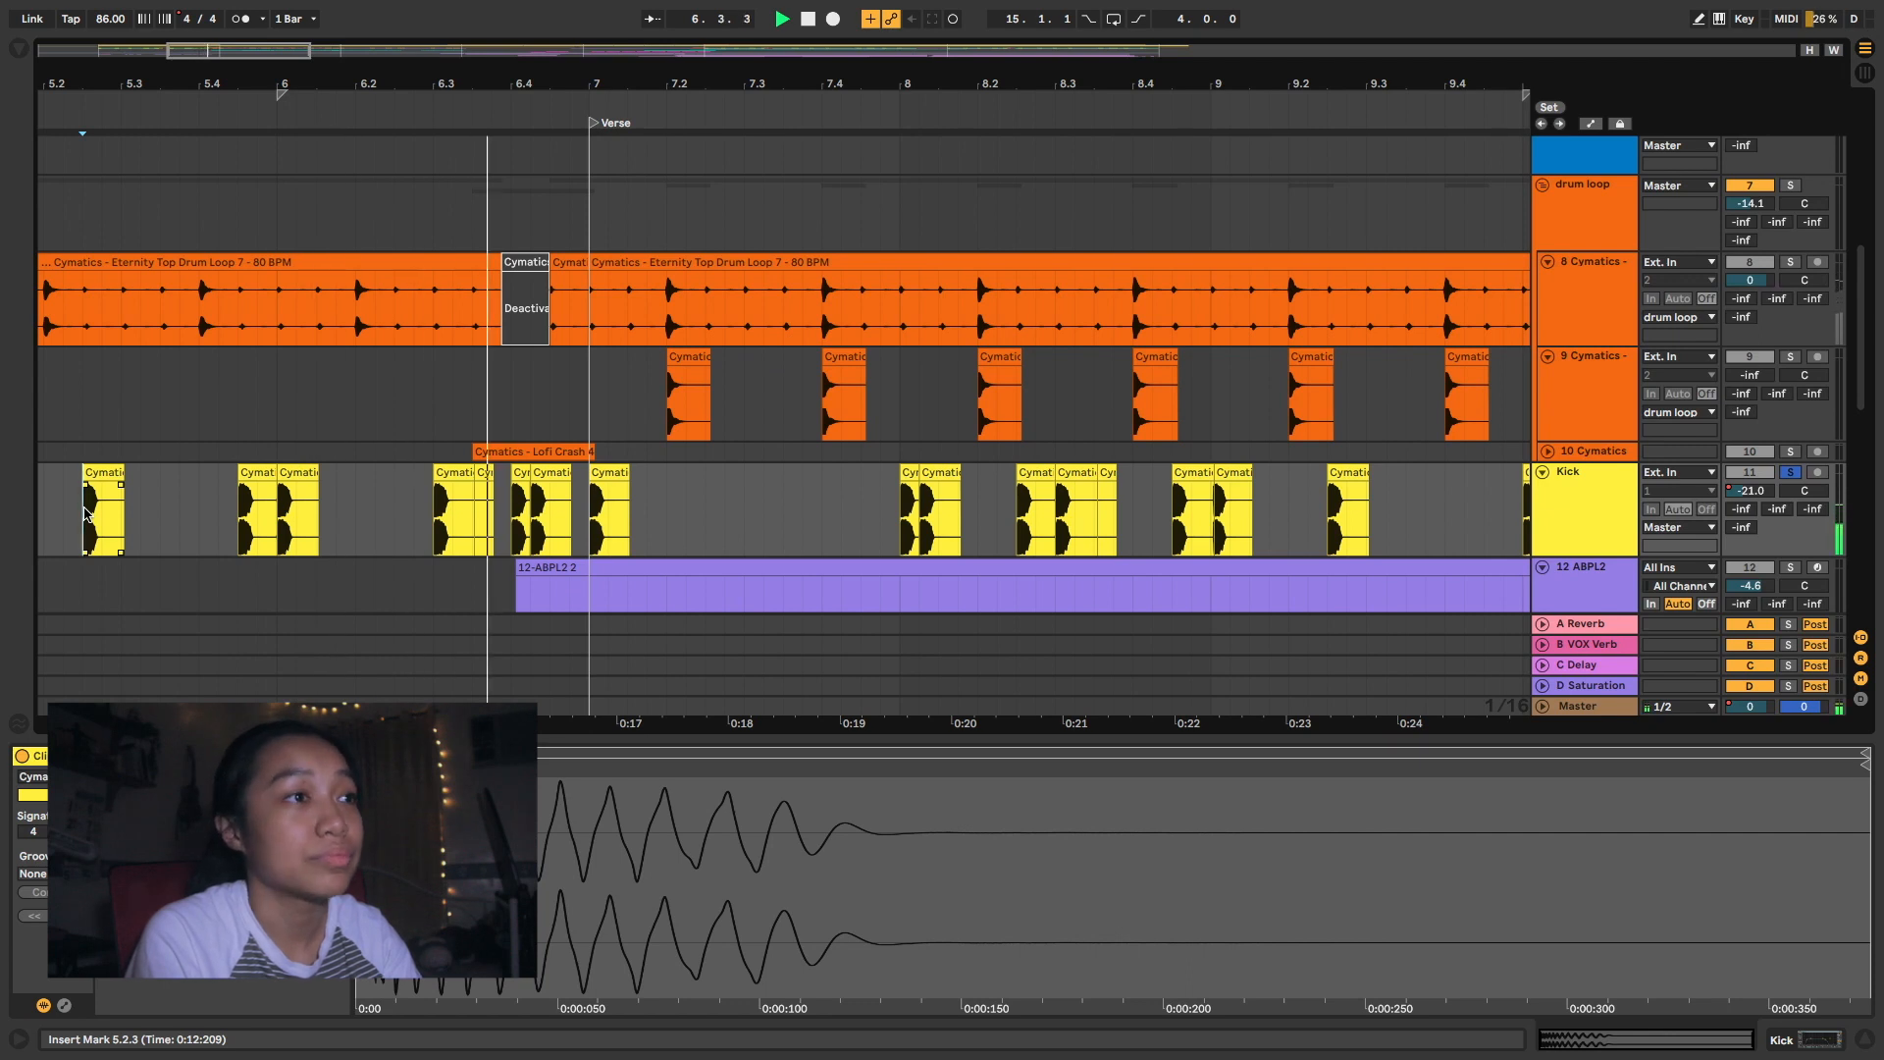
scroll(1241, 522, down, 5)
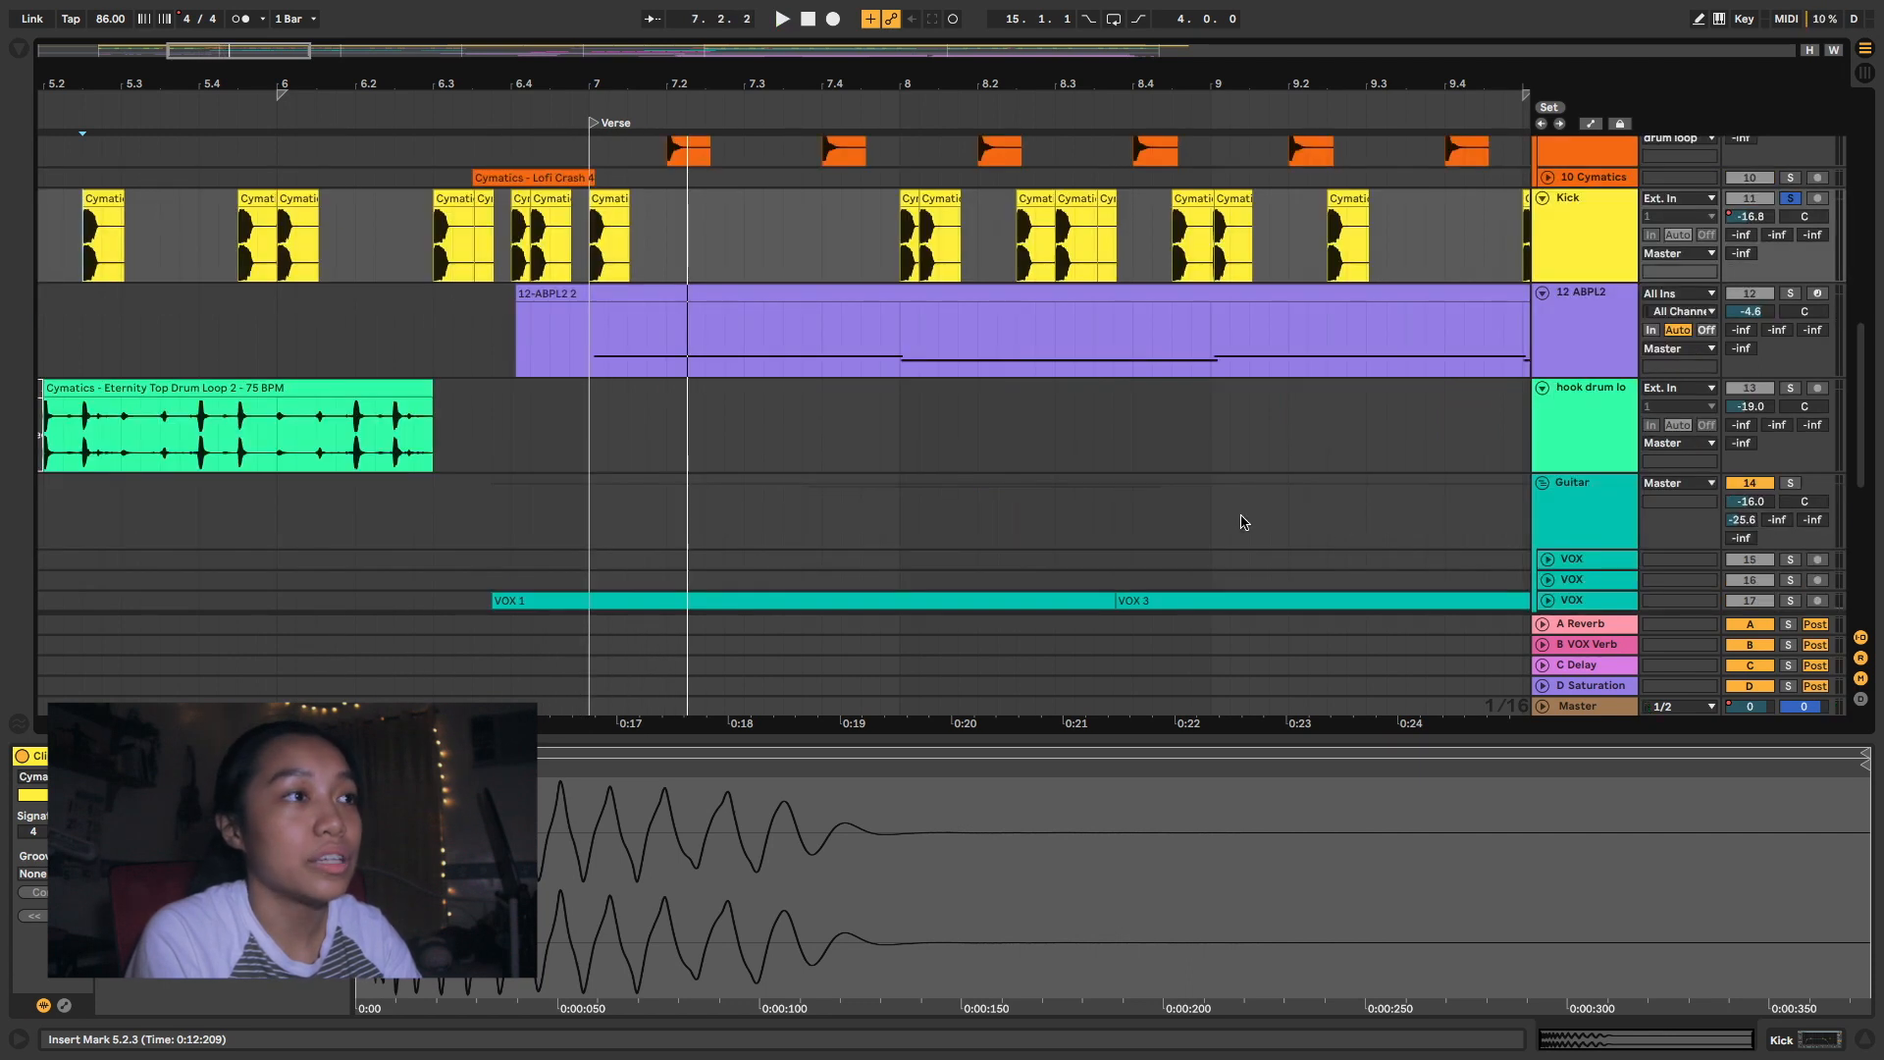
- Solo the hook drum loop track and play it from 5.2.1 and from the second Hook at bar 23
click(47, 433)
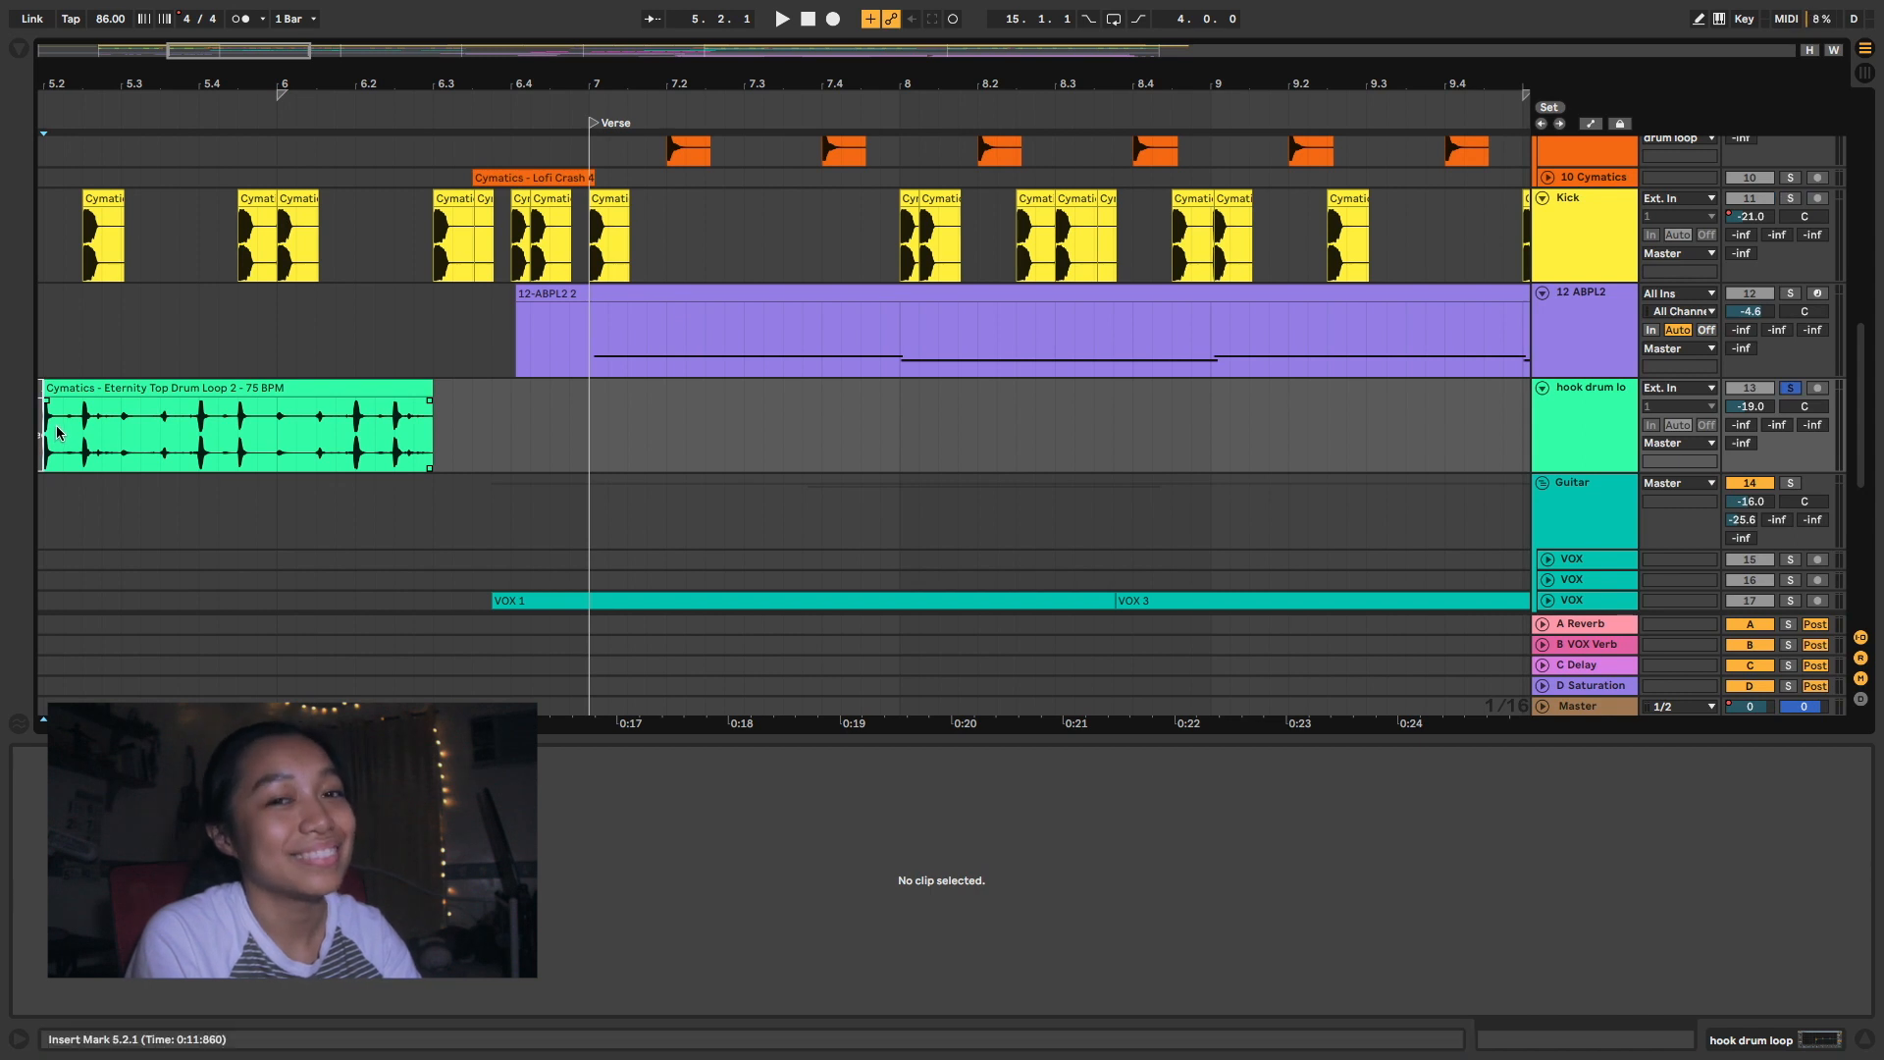
key(space)
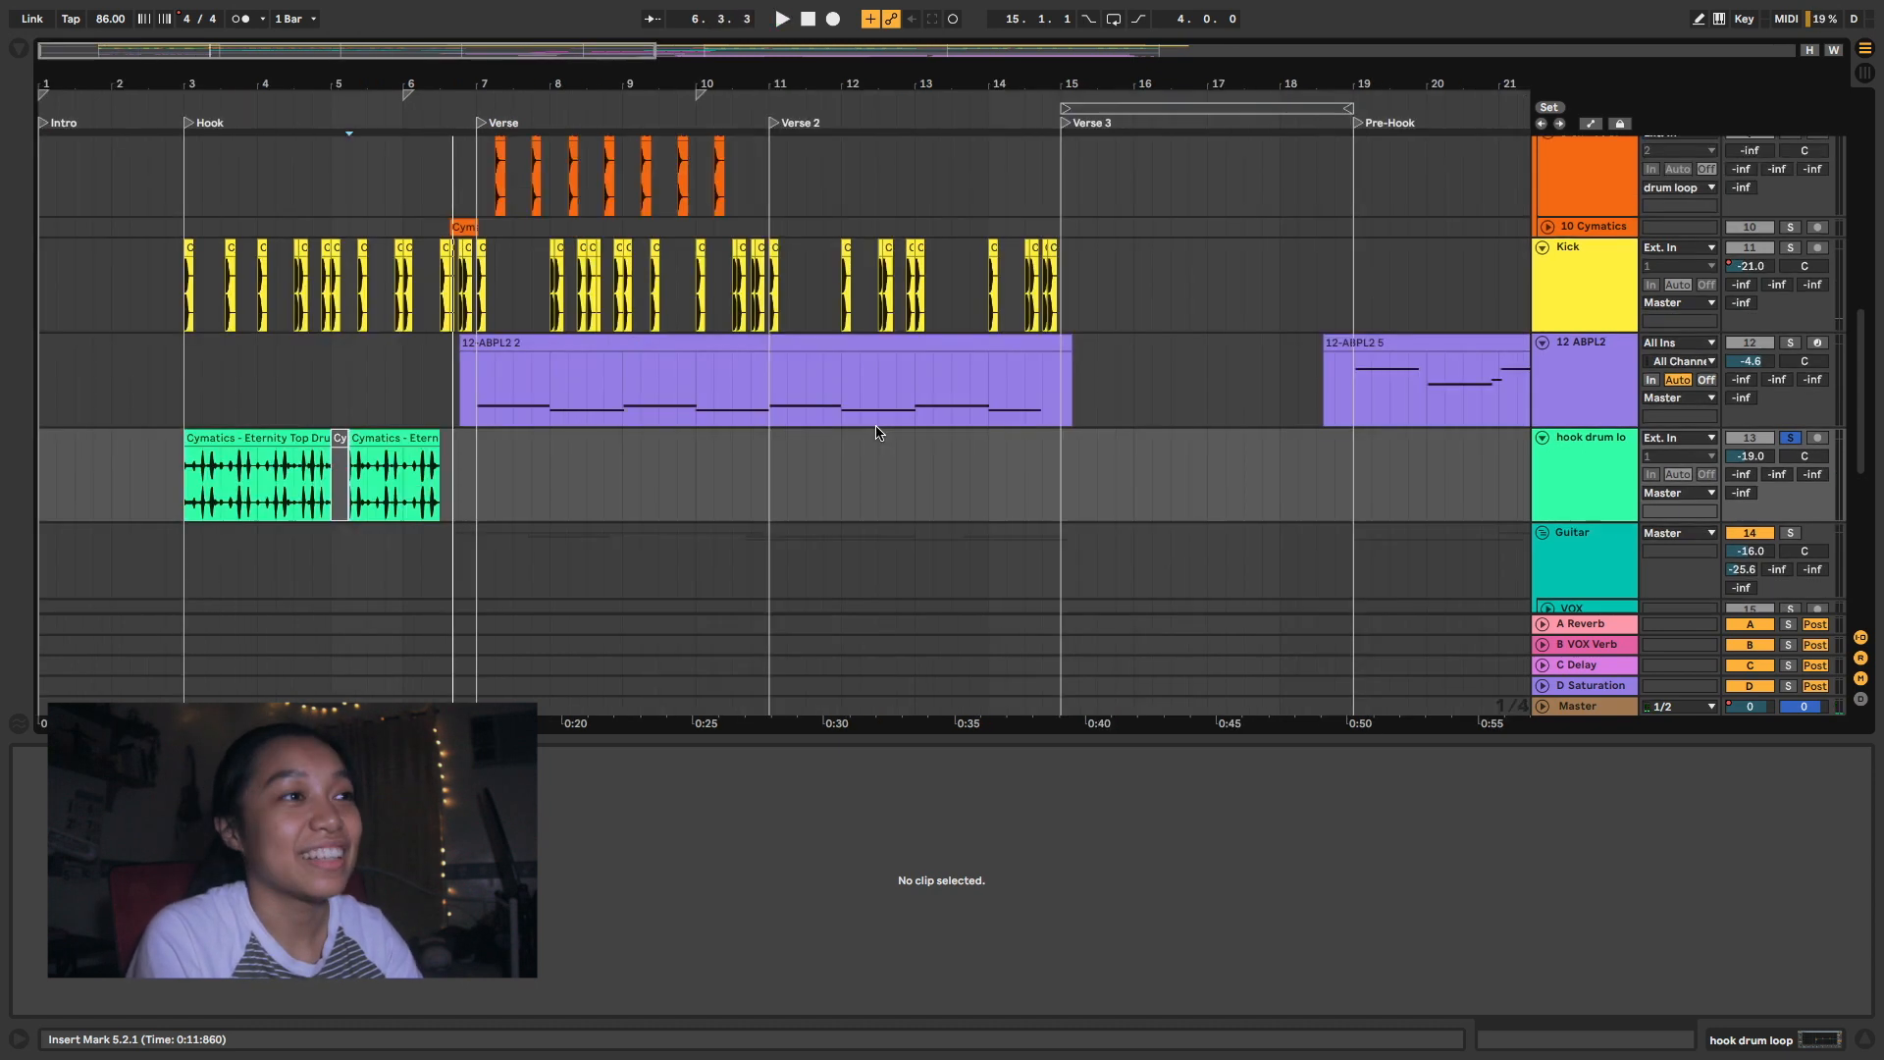
key(minus)
key(minus)
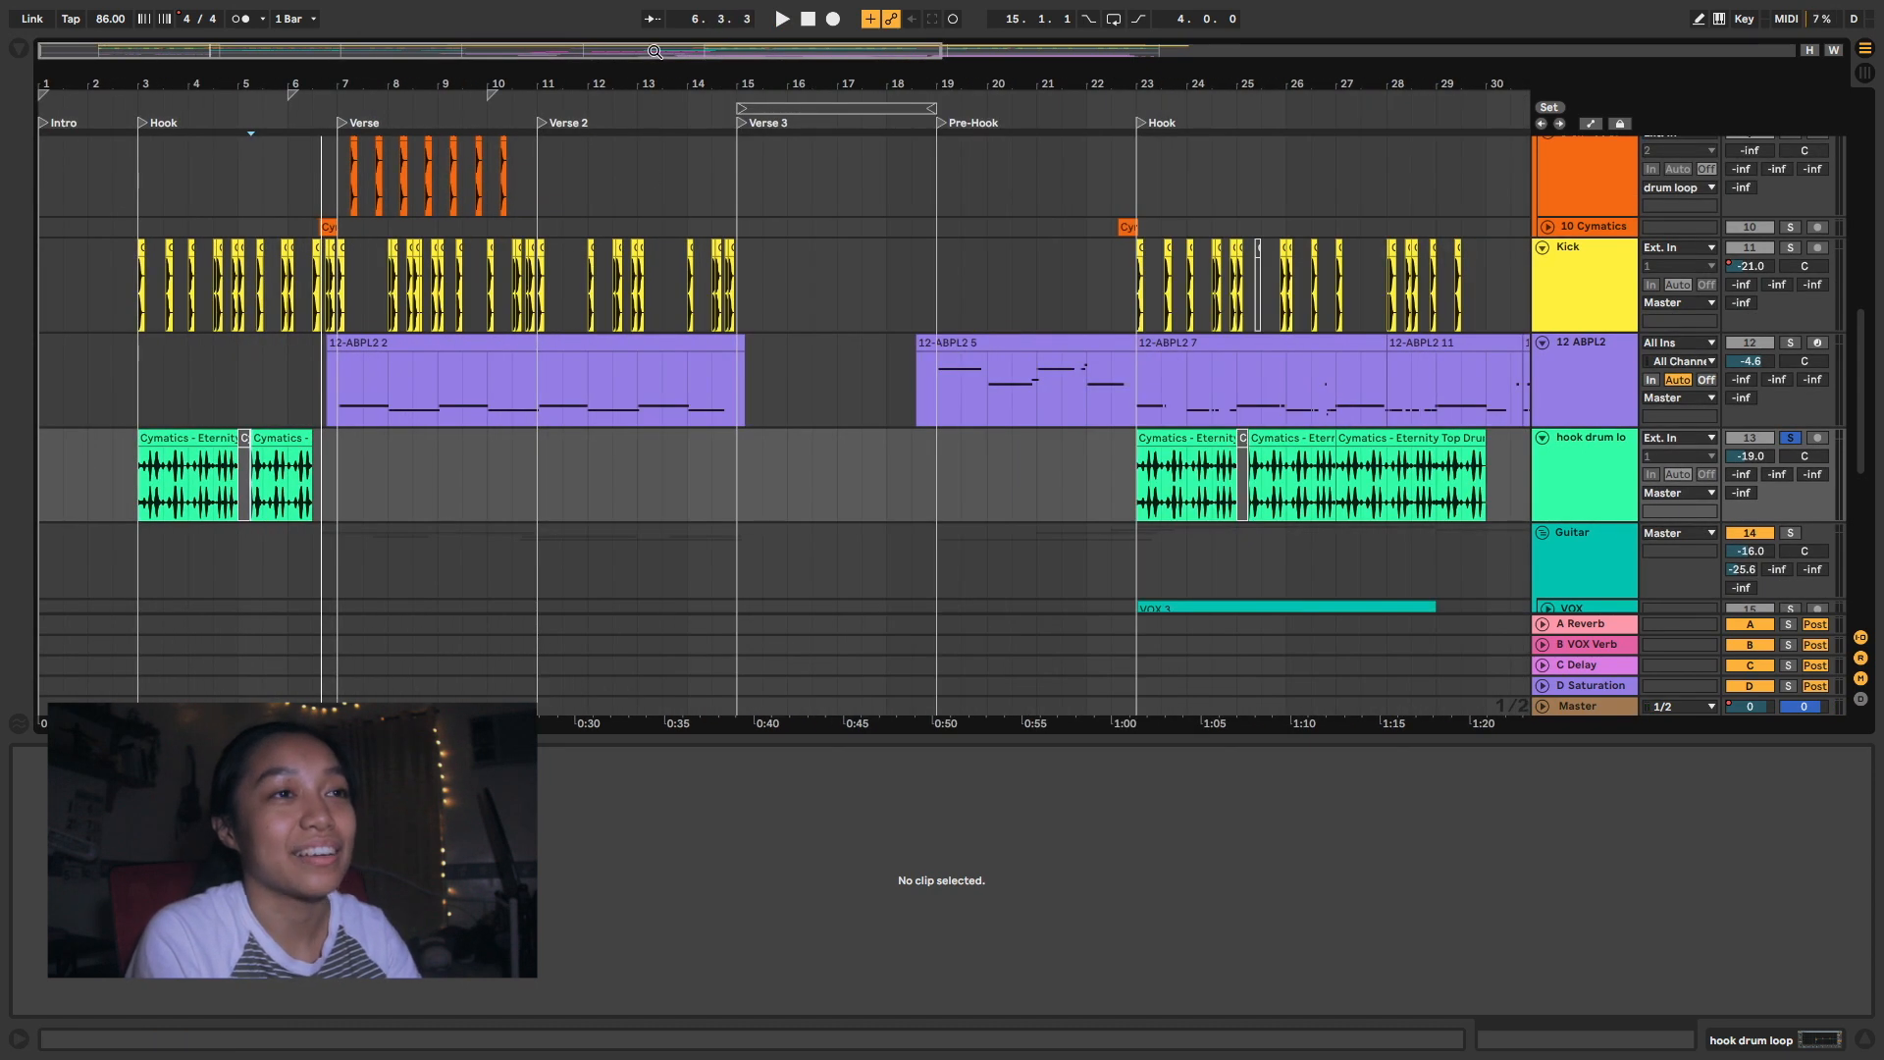
drag(654, 51, 1095, 51)
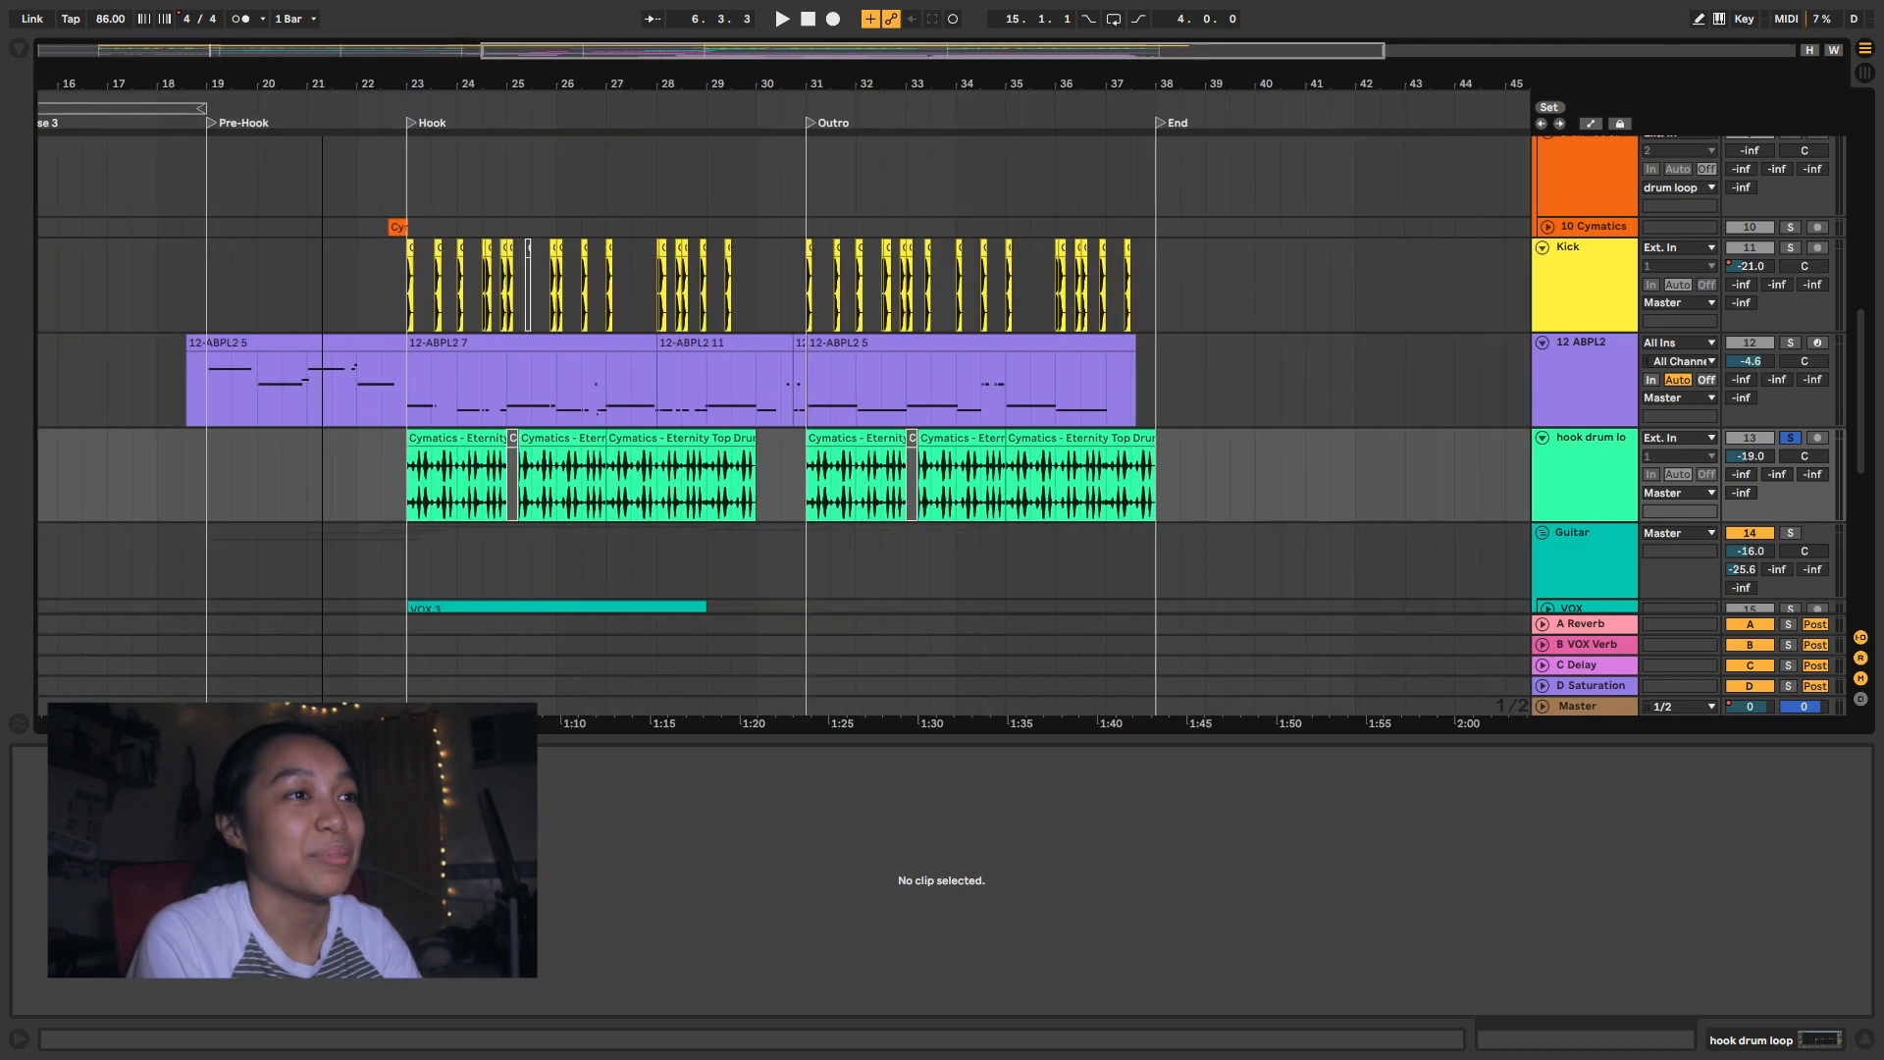
click(396, 490)
key(space)
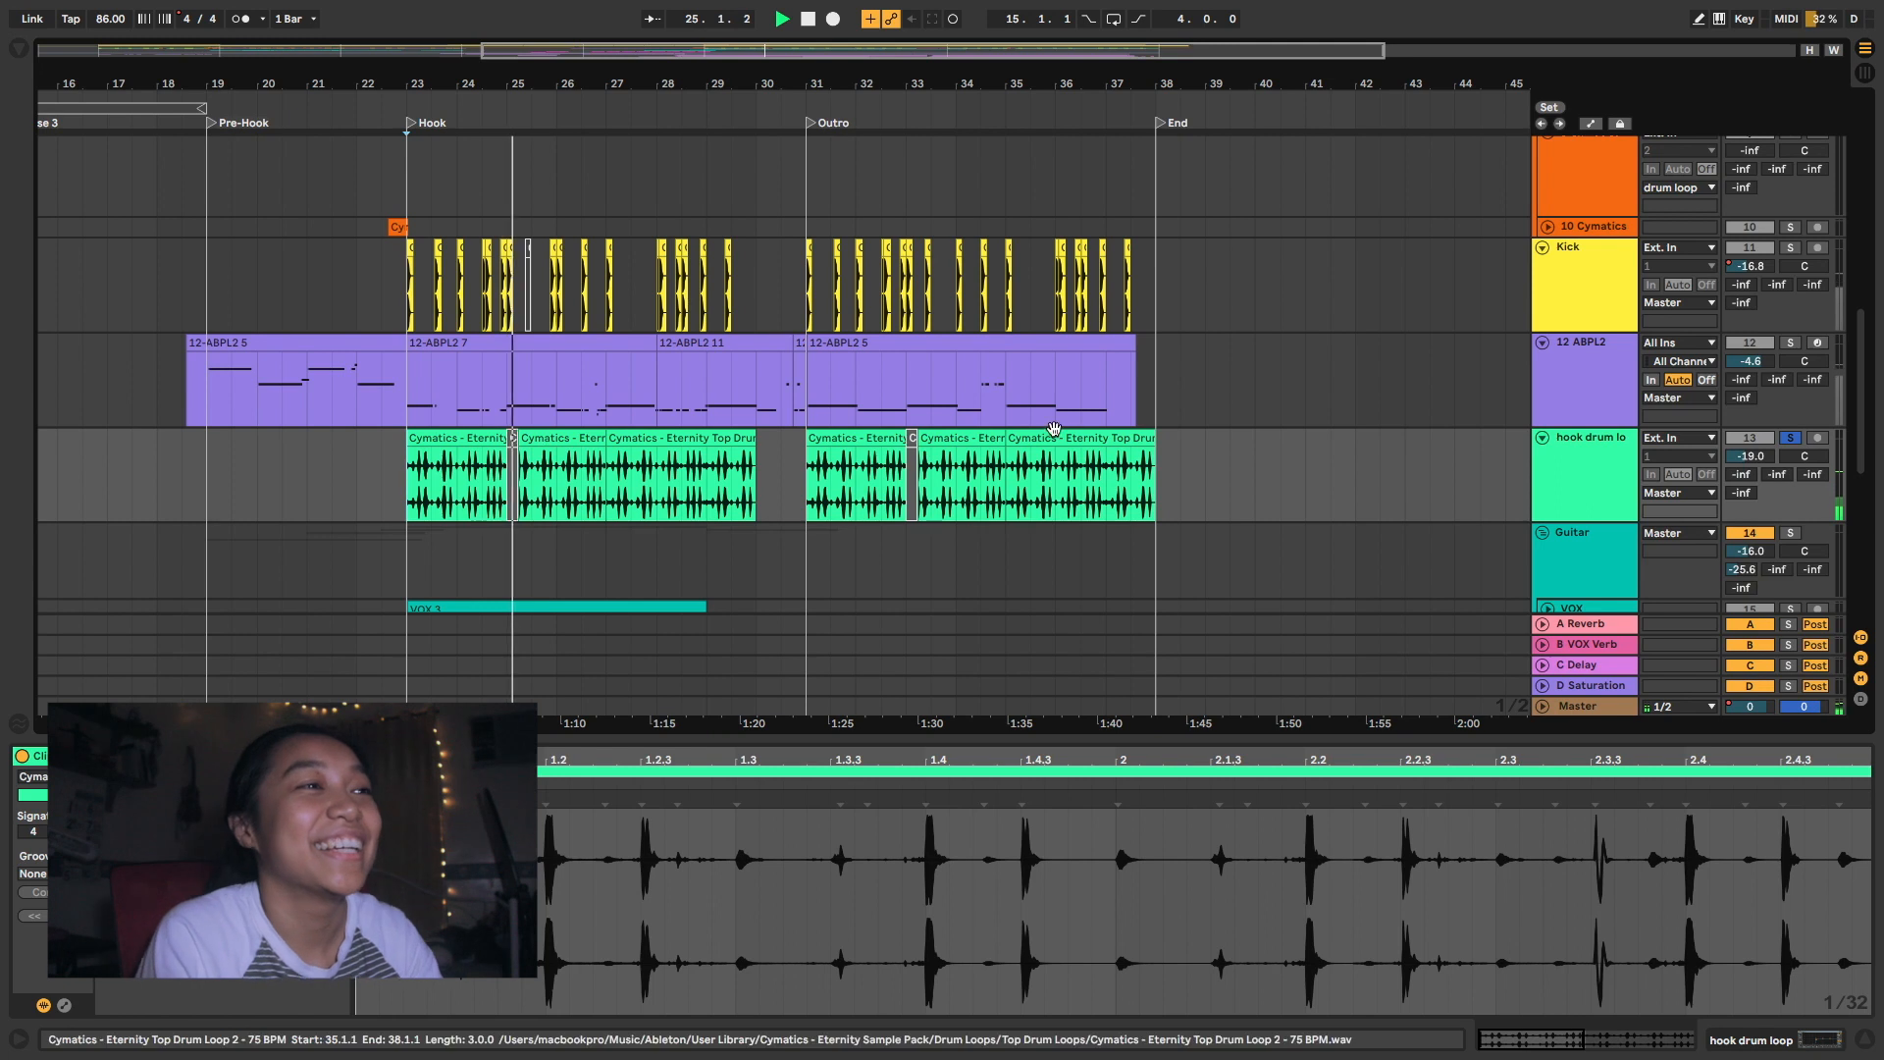
- Audition the CLAP - Starlord clip on the pink VOX track from 17.4.1
scroll(1330, 428, down, 5)
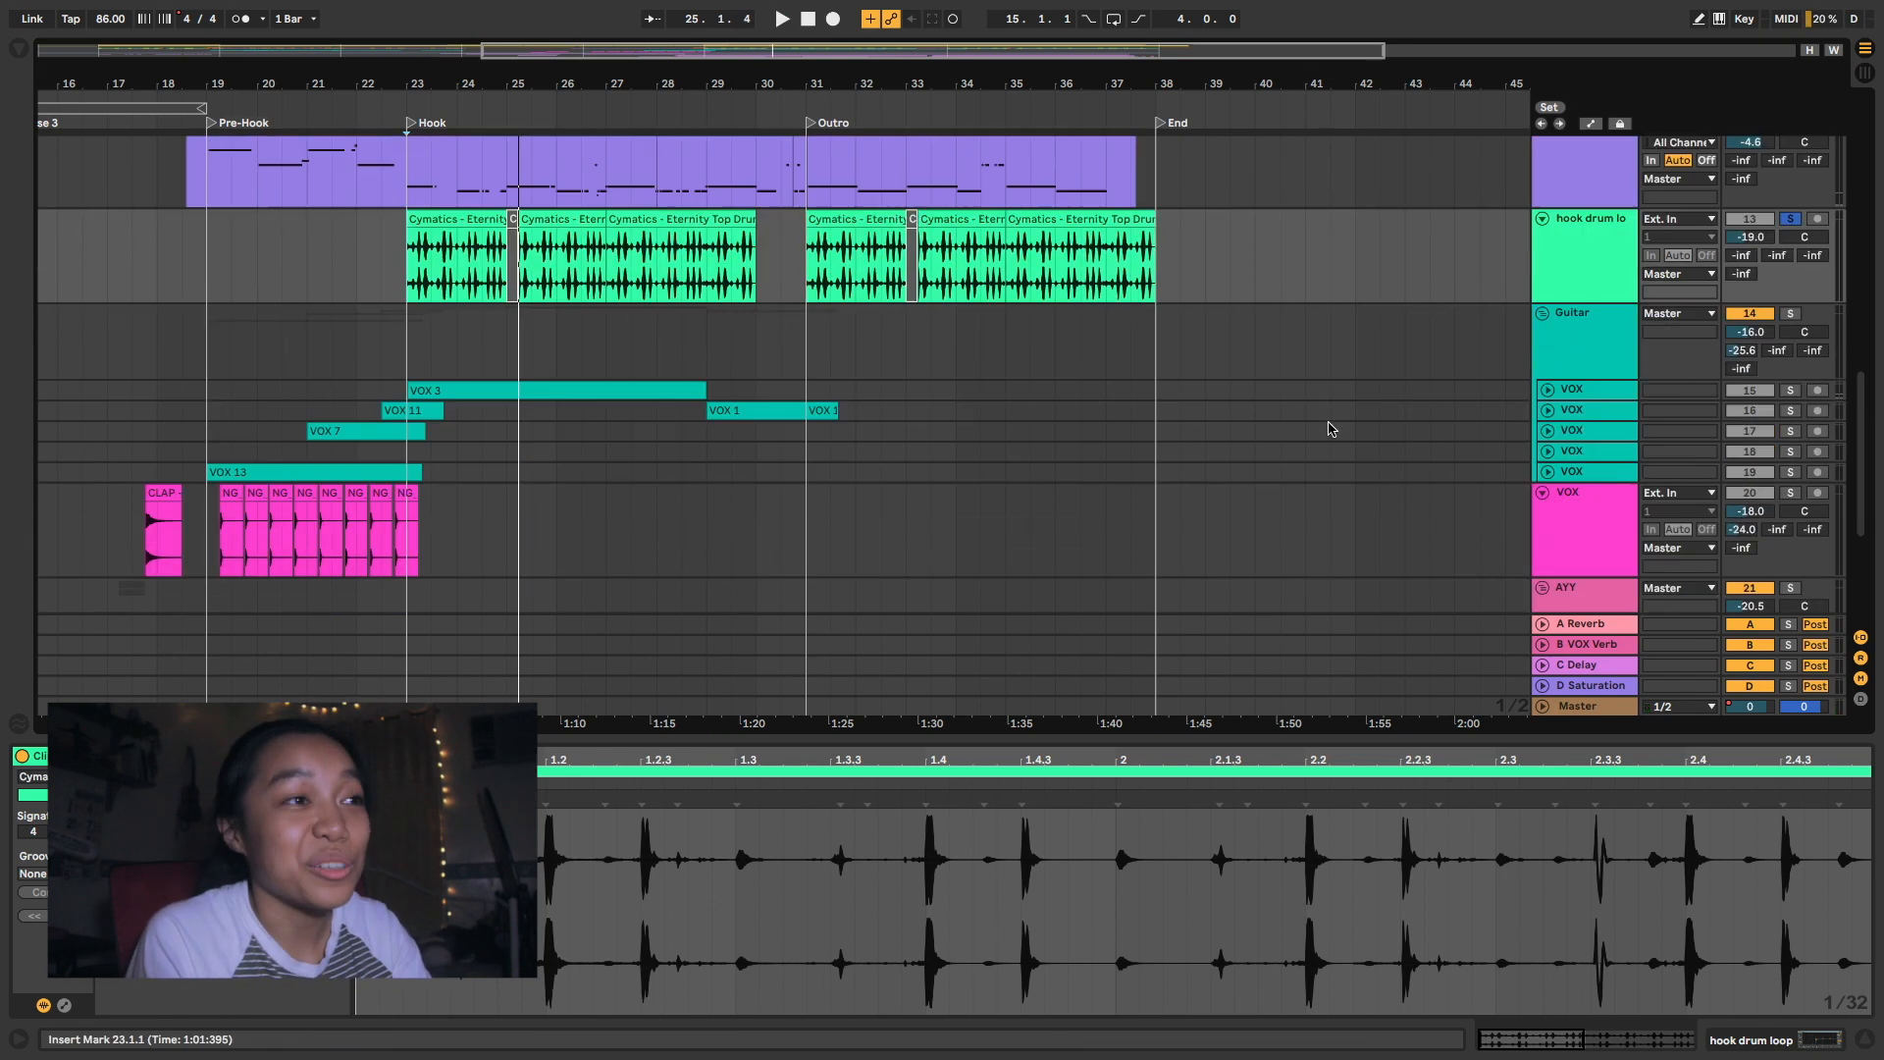
scroll(1330, 428, down, 4)
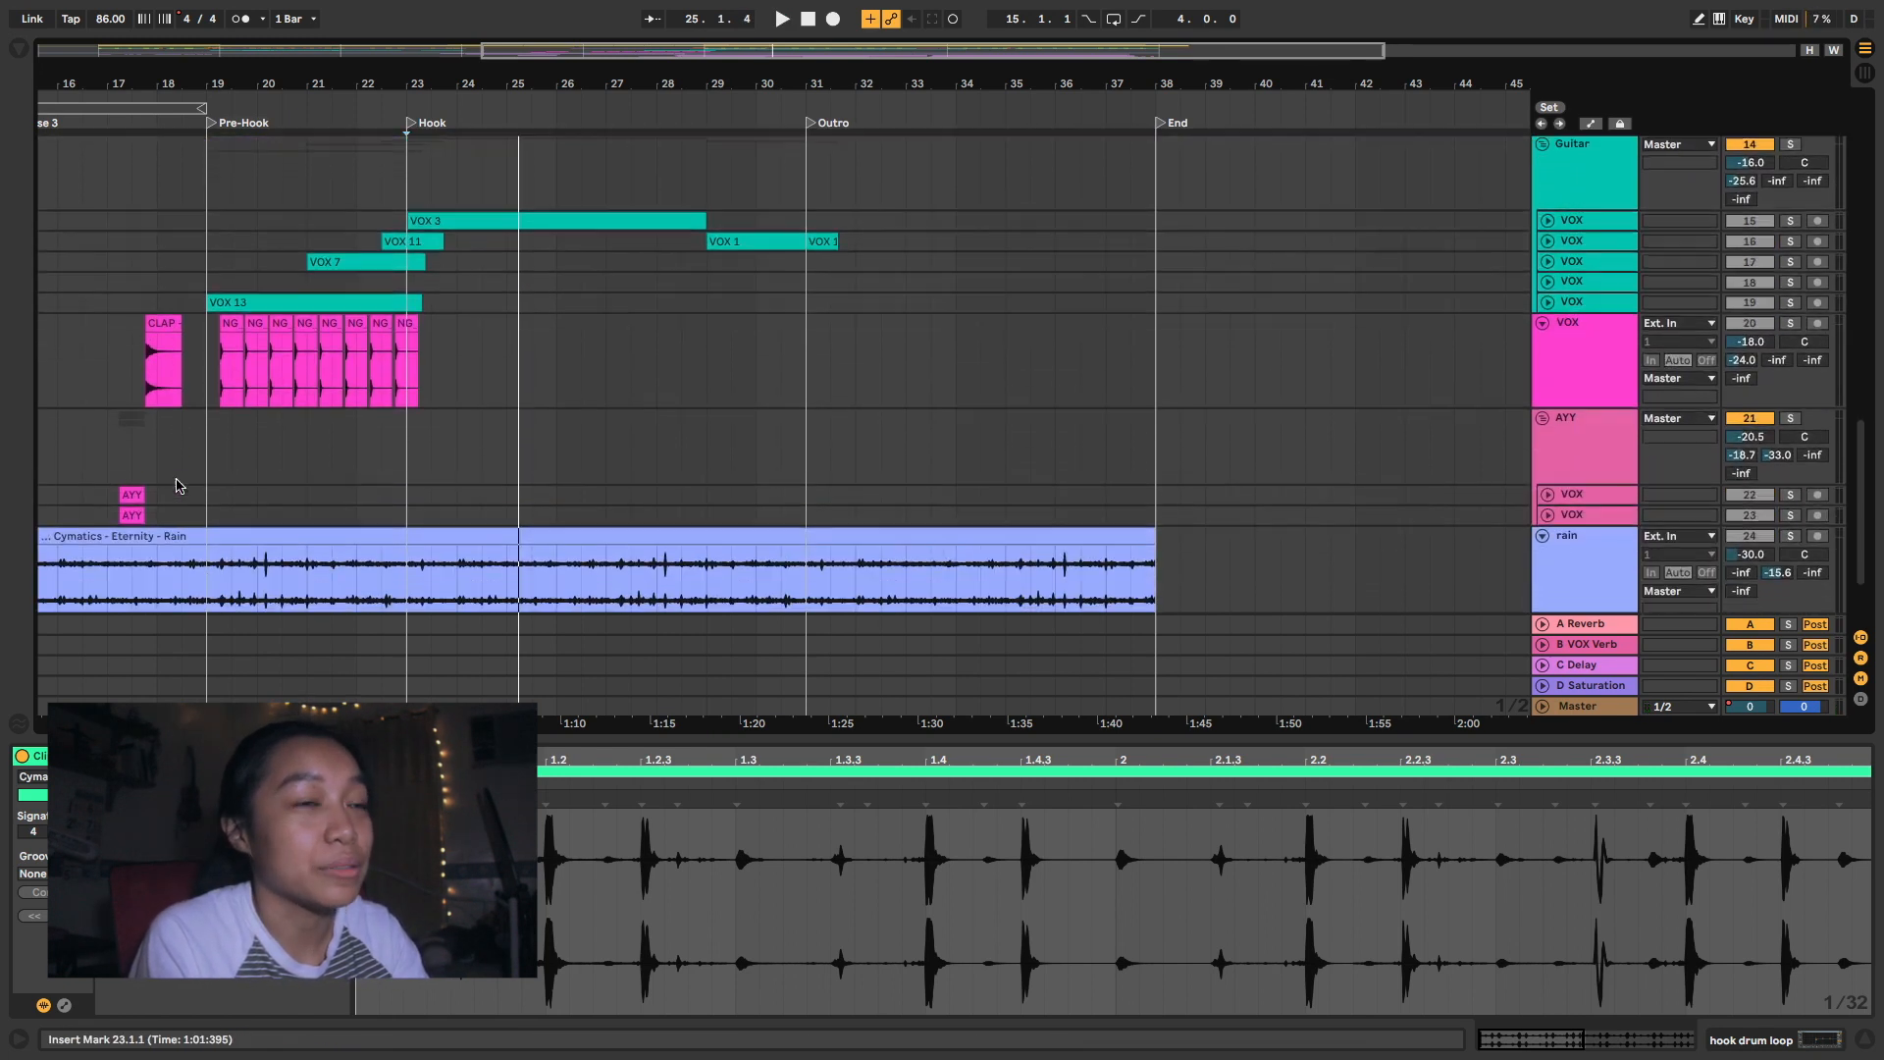
click(145, 360)
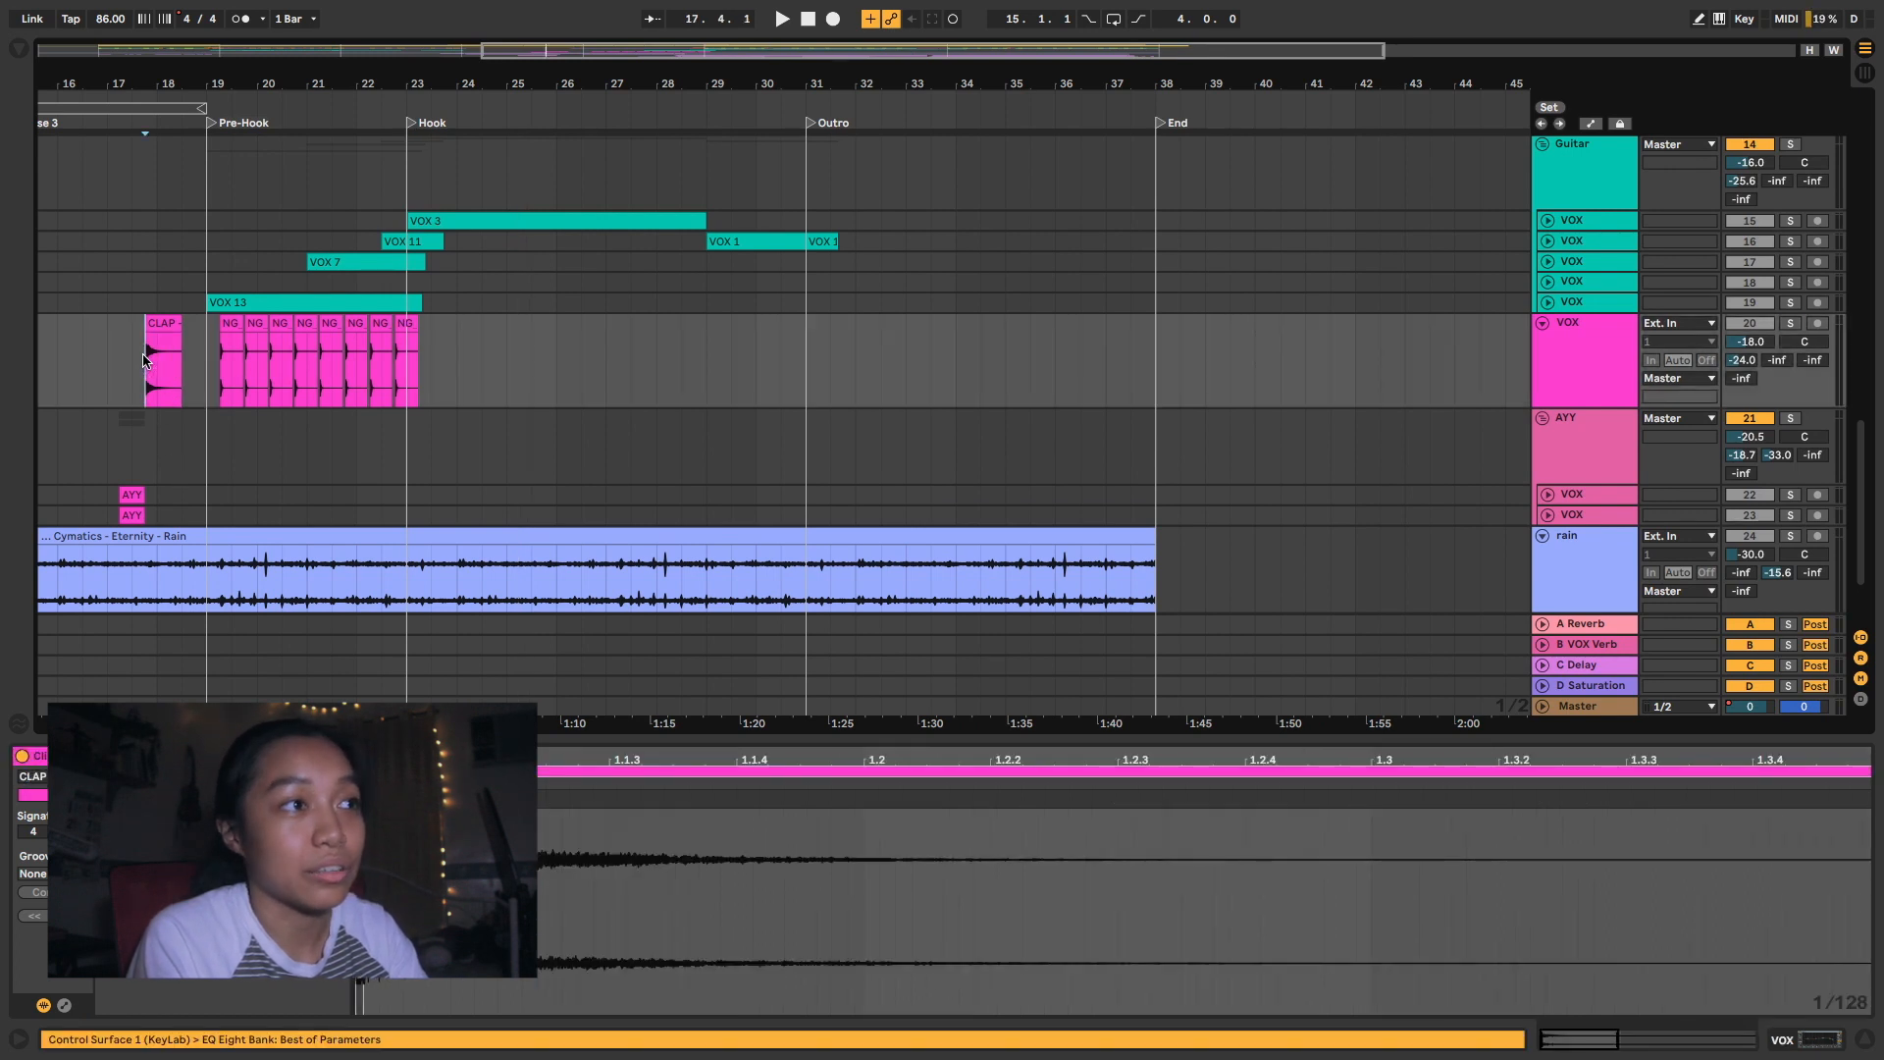
key(space)
- Solo the pink VOX track and play the NG_snap04 clips in the Pre-Hook from 19.2.1
ctrl+scroll(226, 366, up, 3)
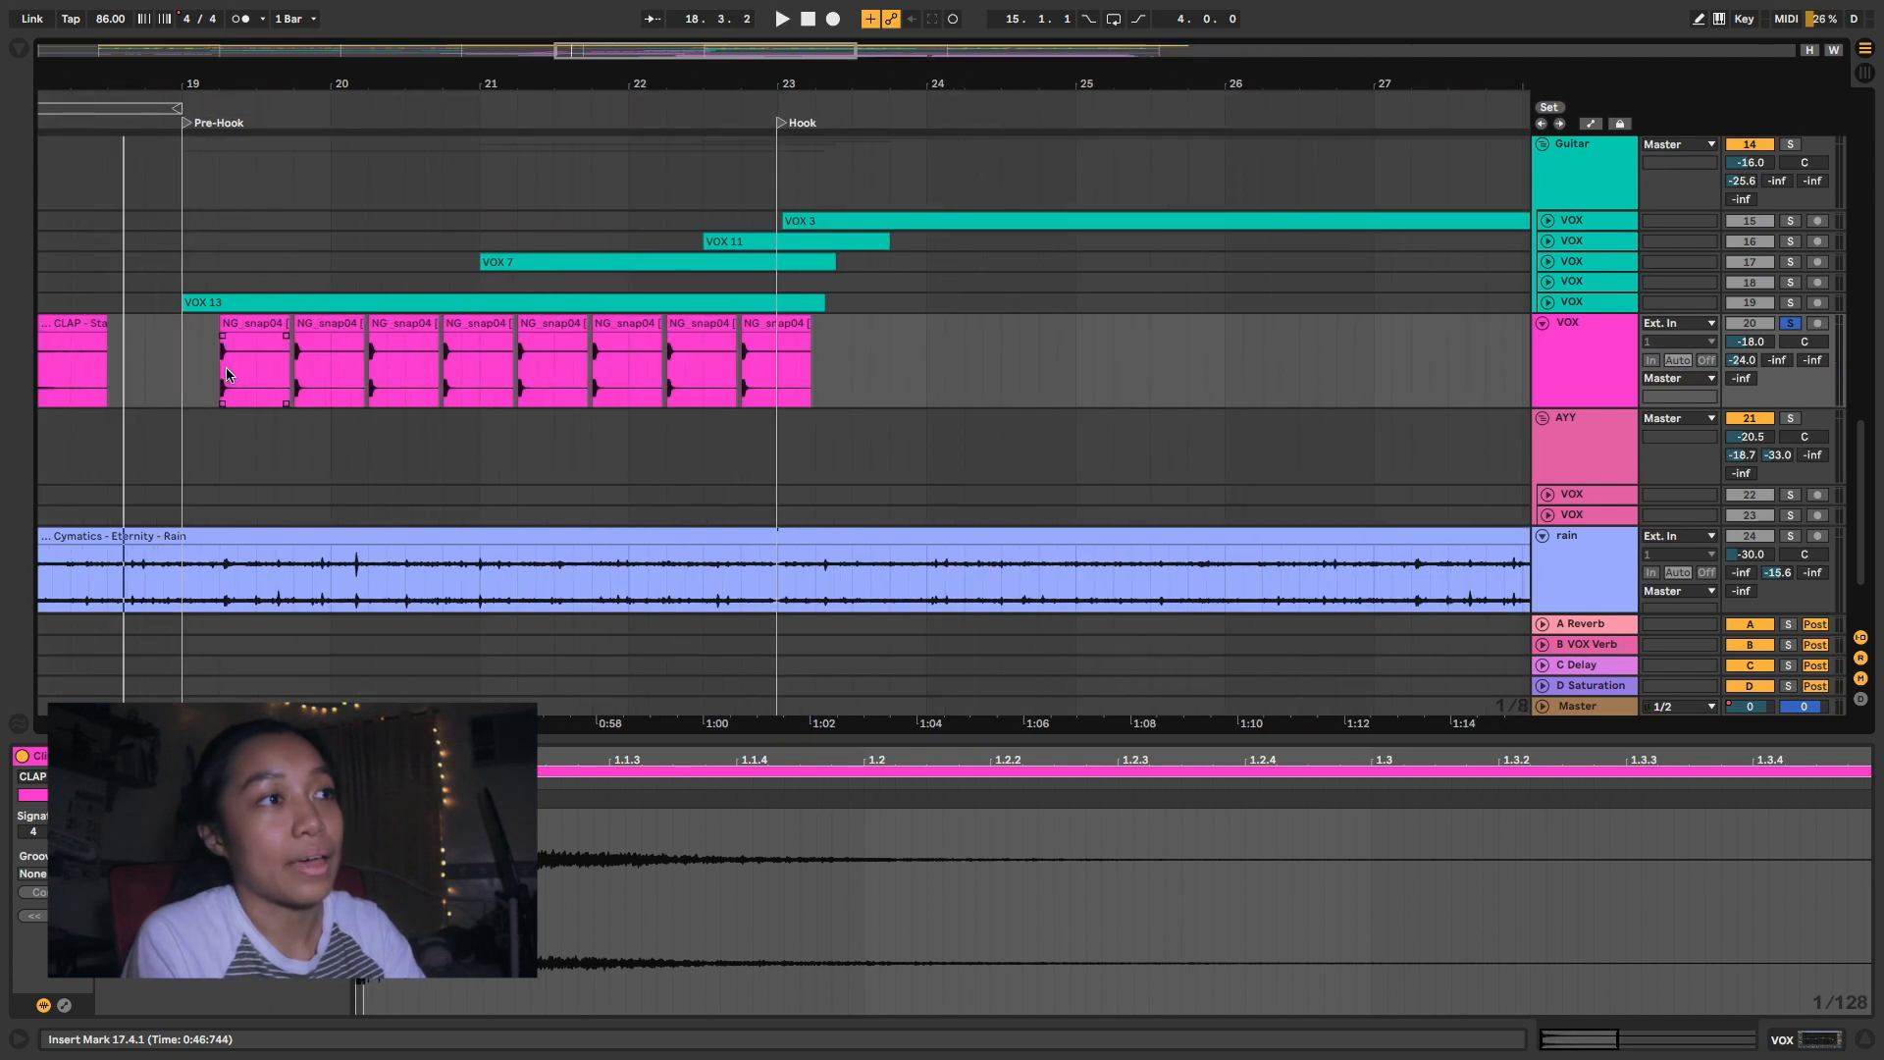
click(223, 372)
key(space)
key(s)
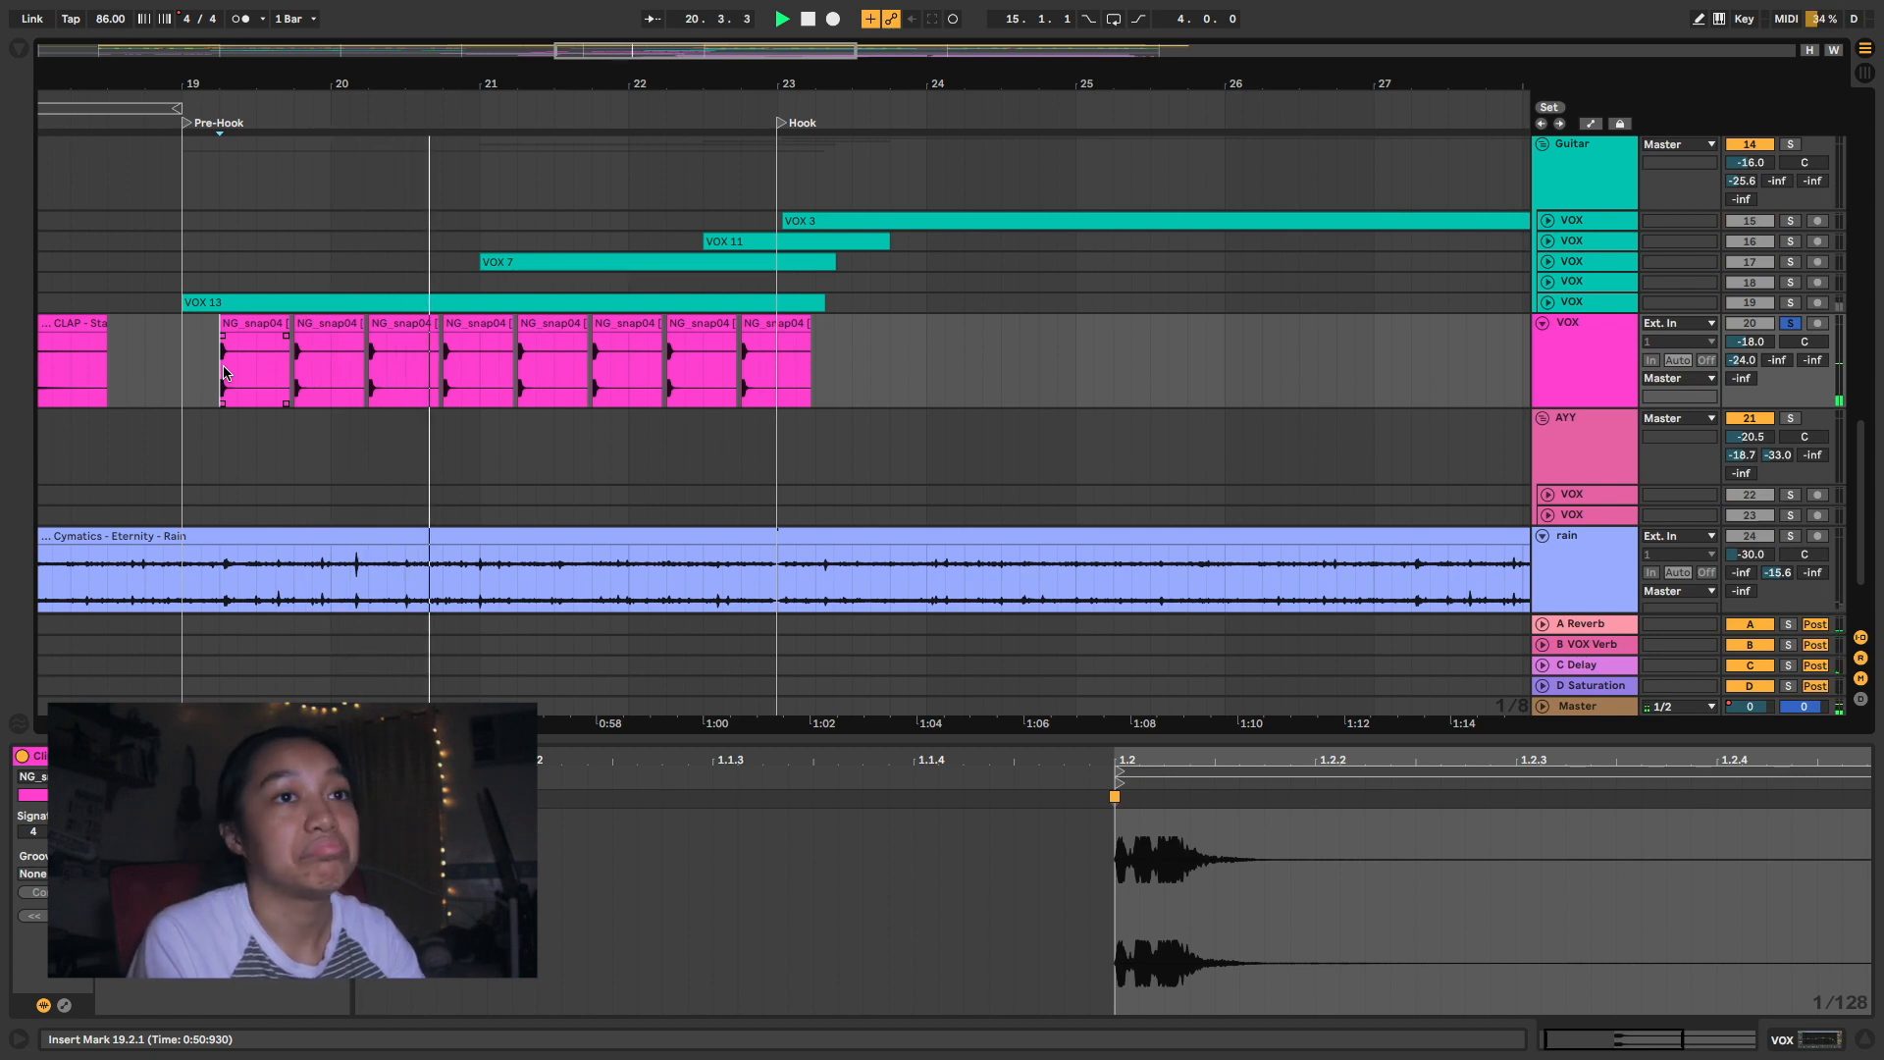
key(space)
- Unfold the two VOX tracks in the AYY group, solo them and play the AYY LMAO clips
key(minus)
key(minus)
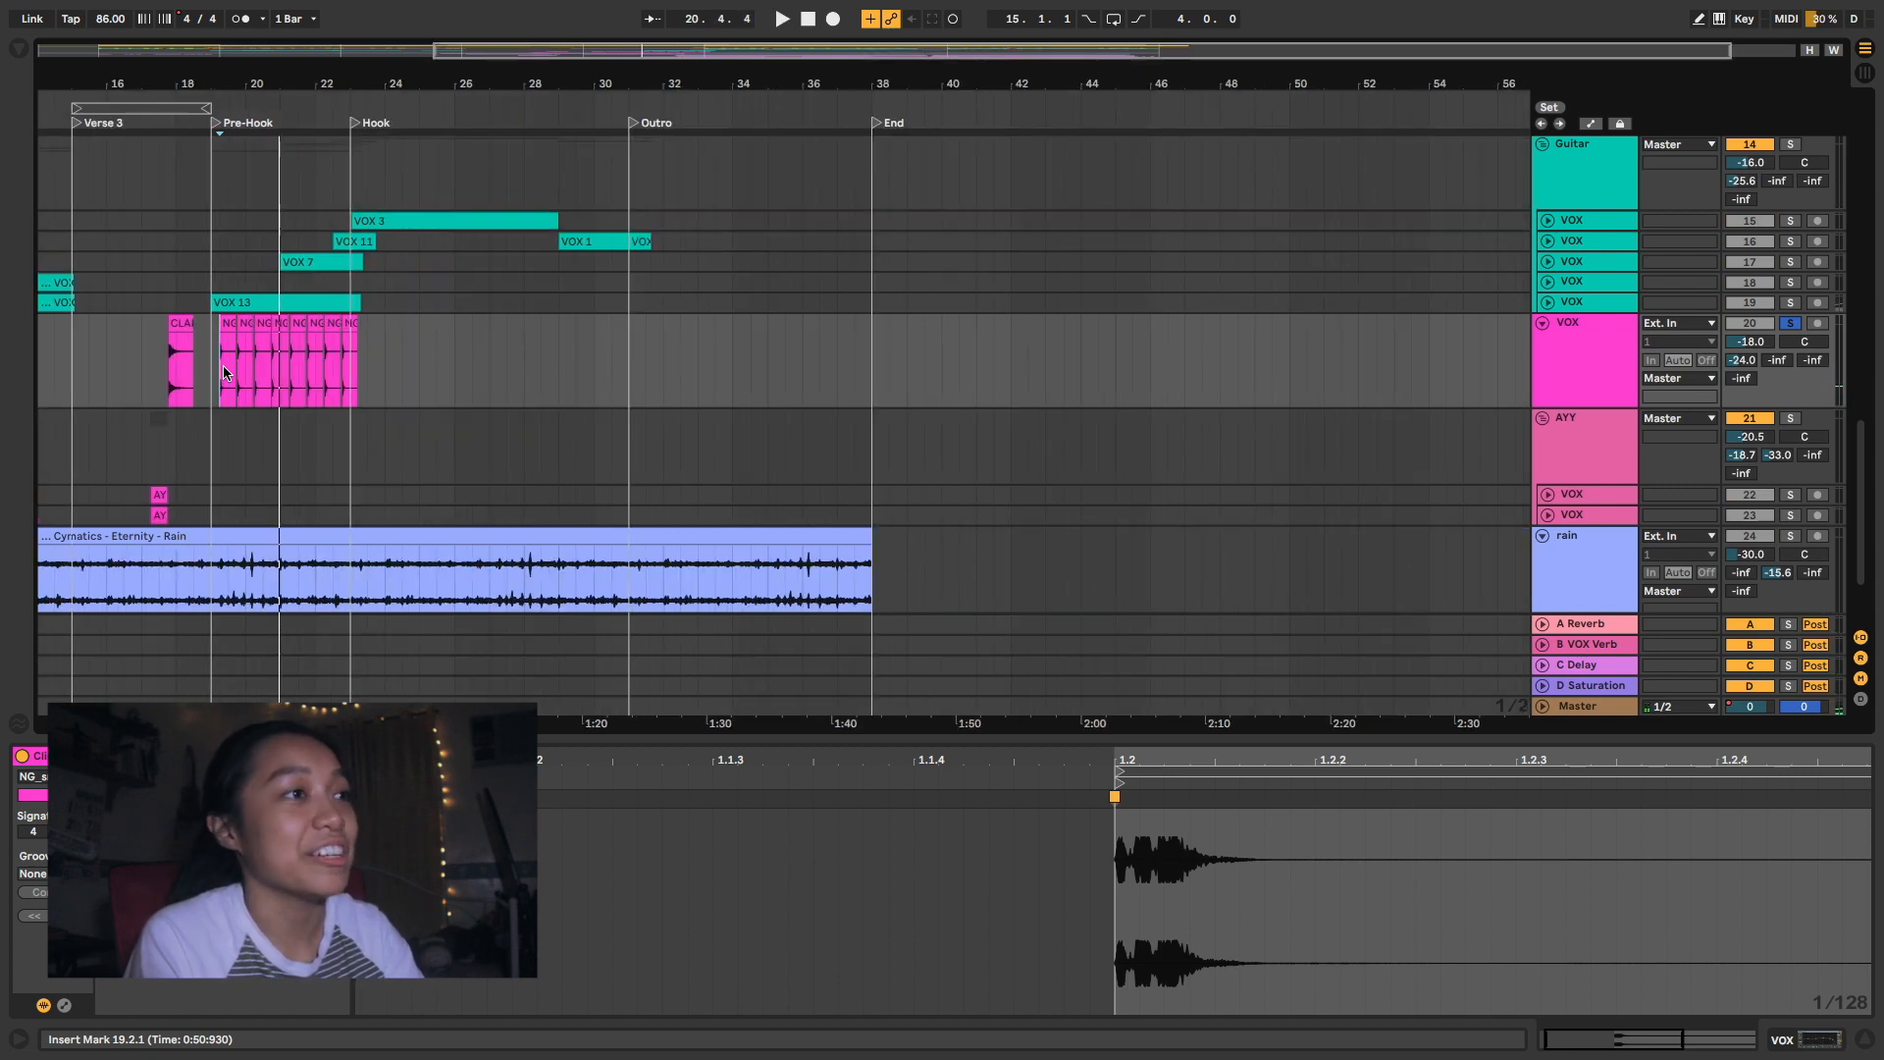
key(plus)
key(plus)
key(plus)
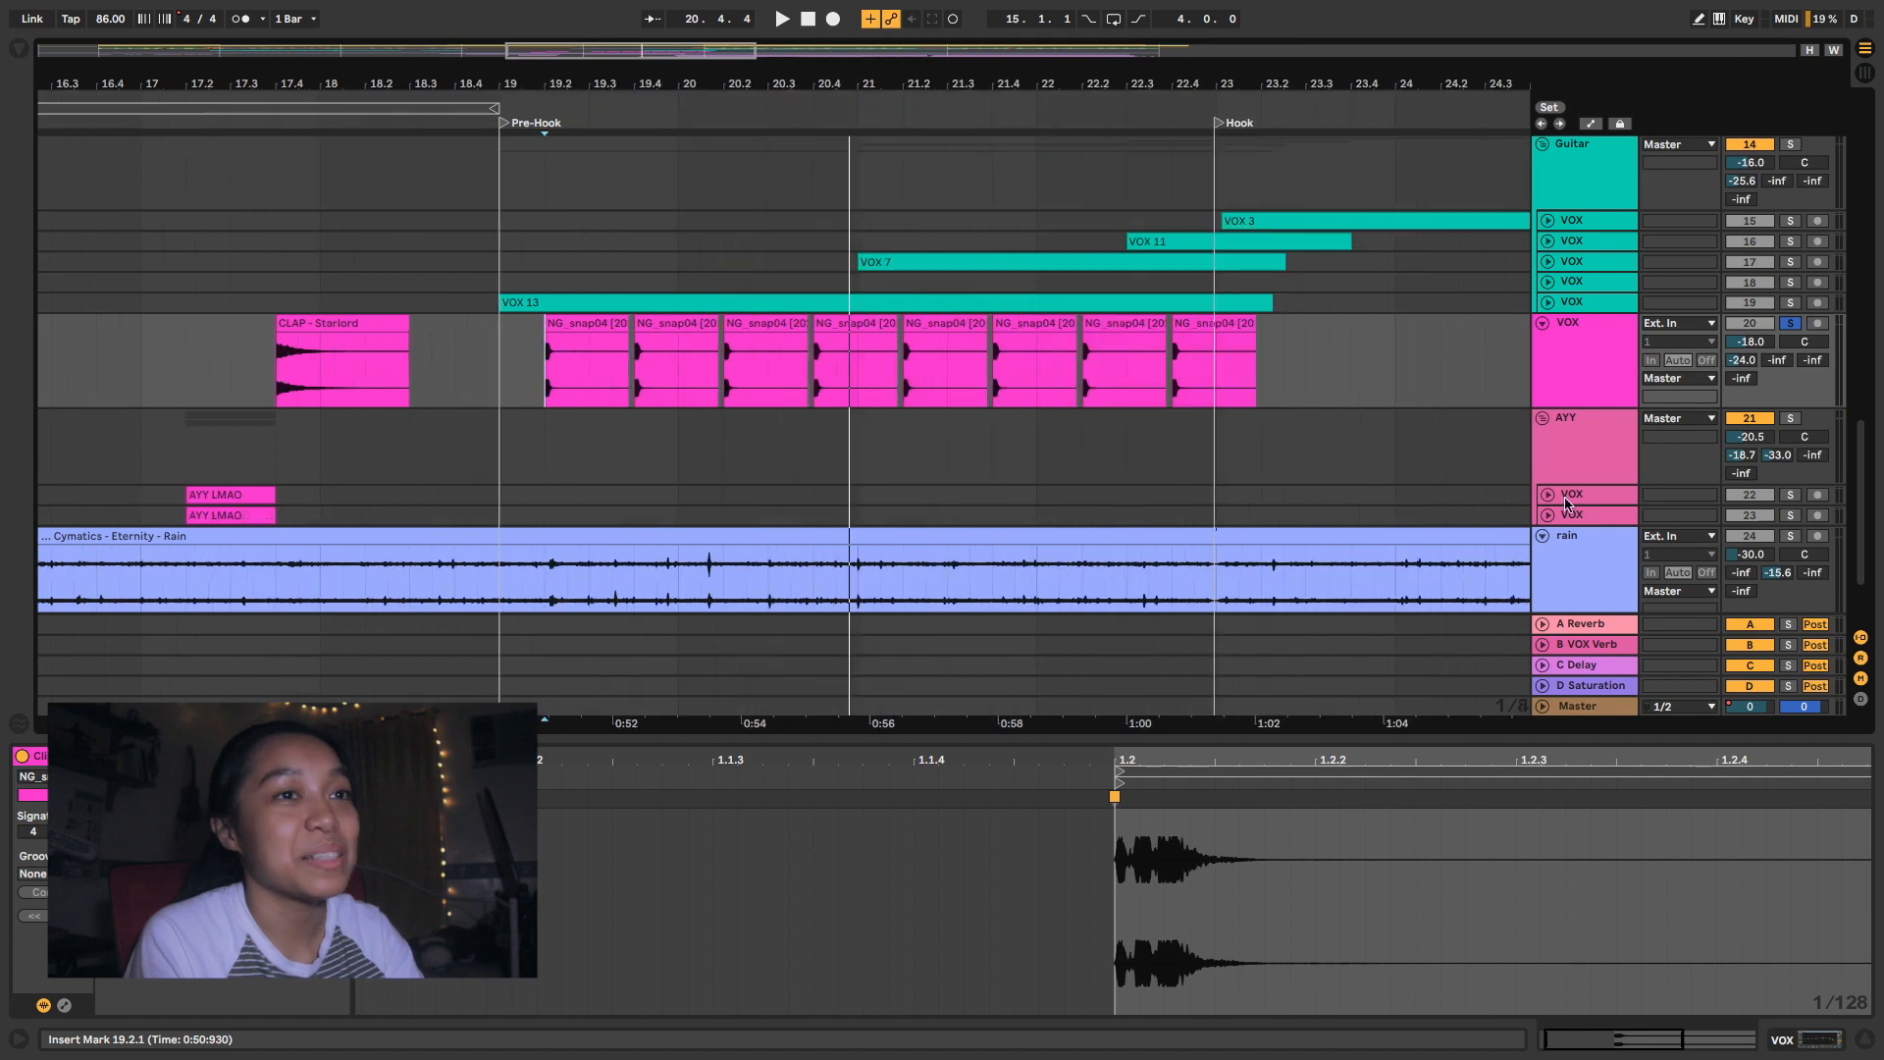
click(1549, 497)
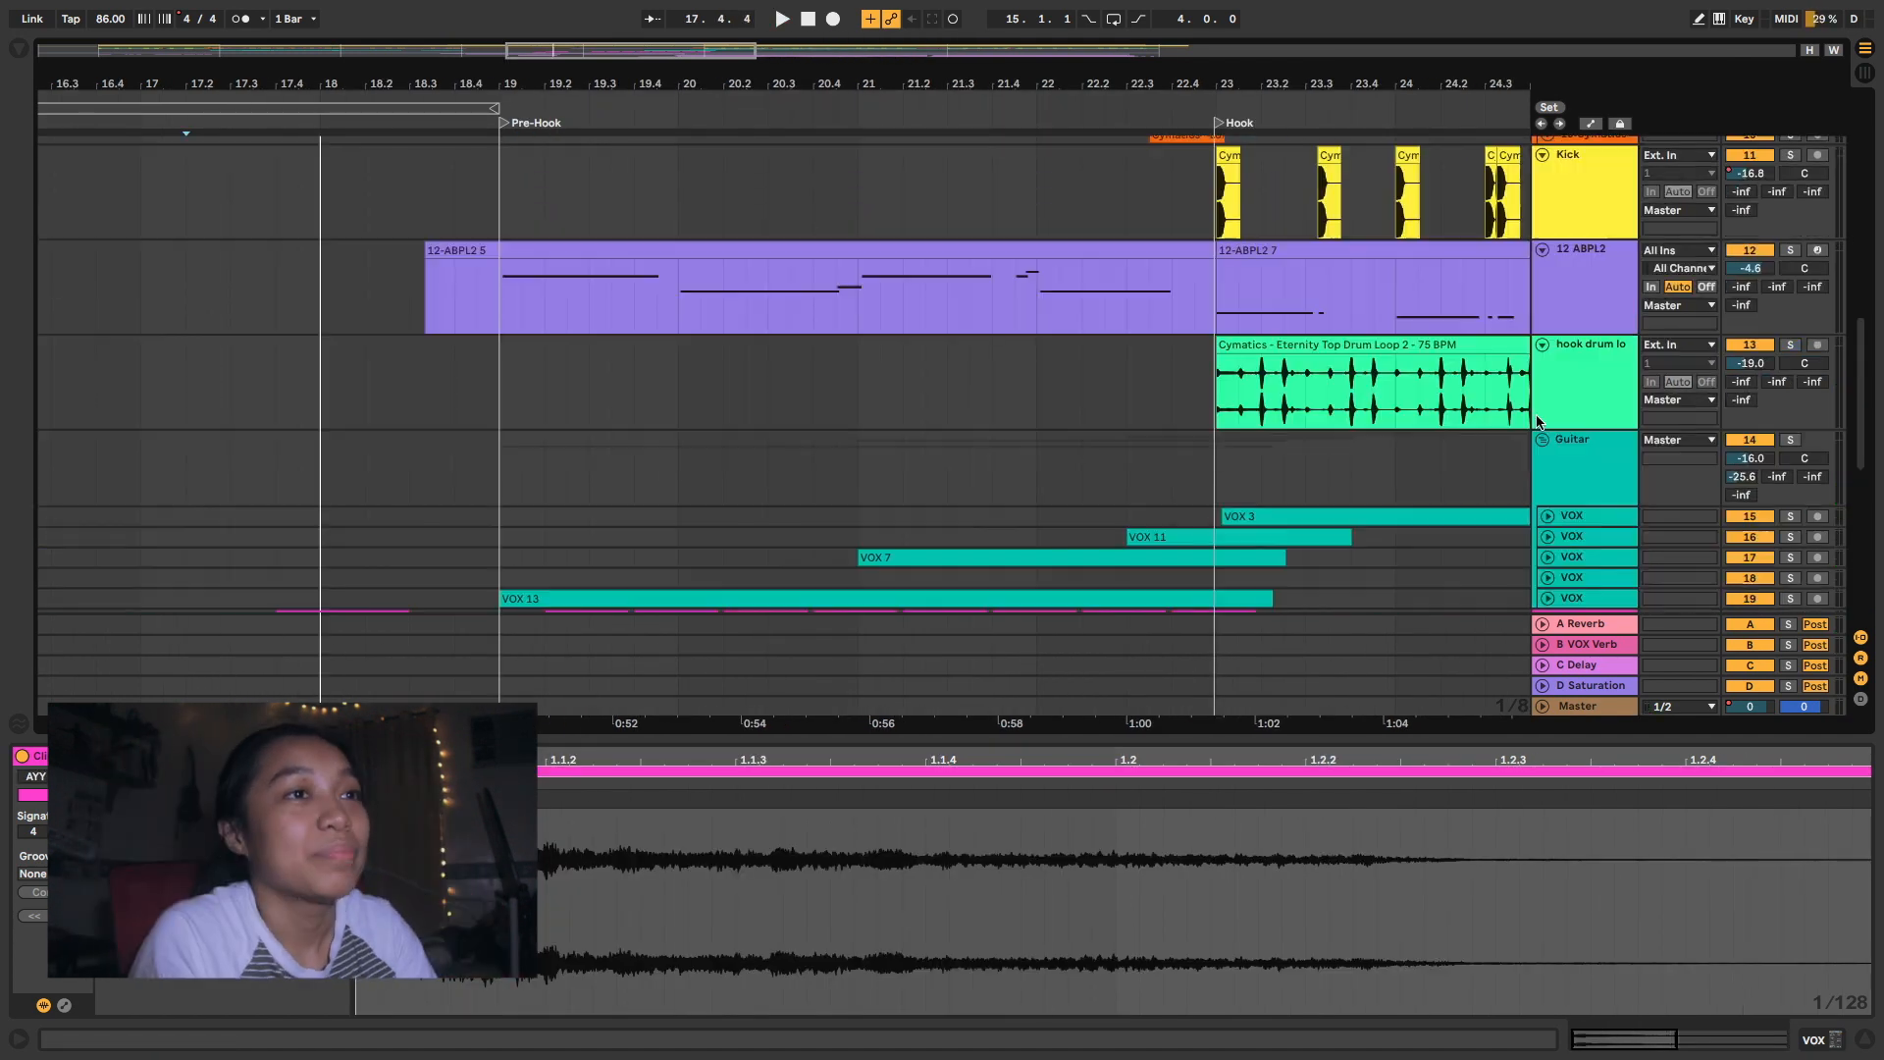
- Return to the chord tracks and play the song from bar 1 with Chord loop, intro and drum loop soloed
scroll(1537, 416, down, 1)
scroll(1536, 416, down, 3)
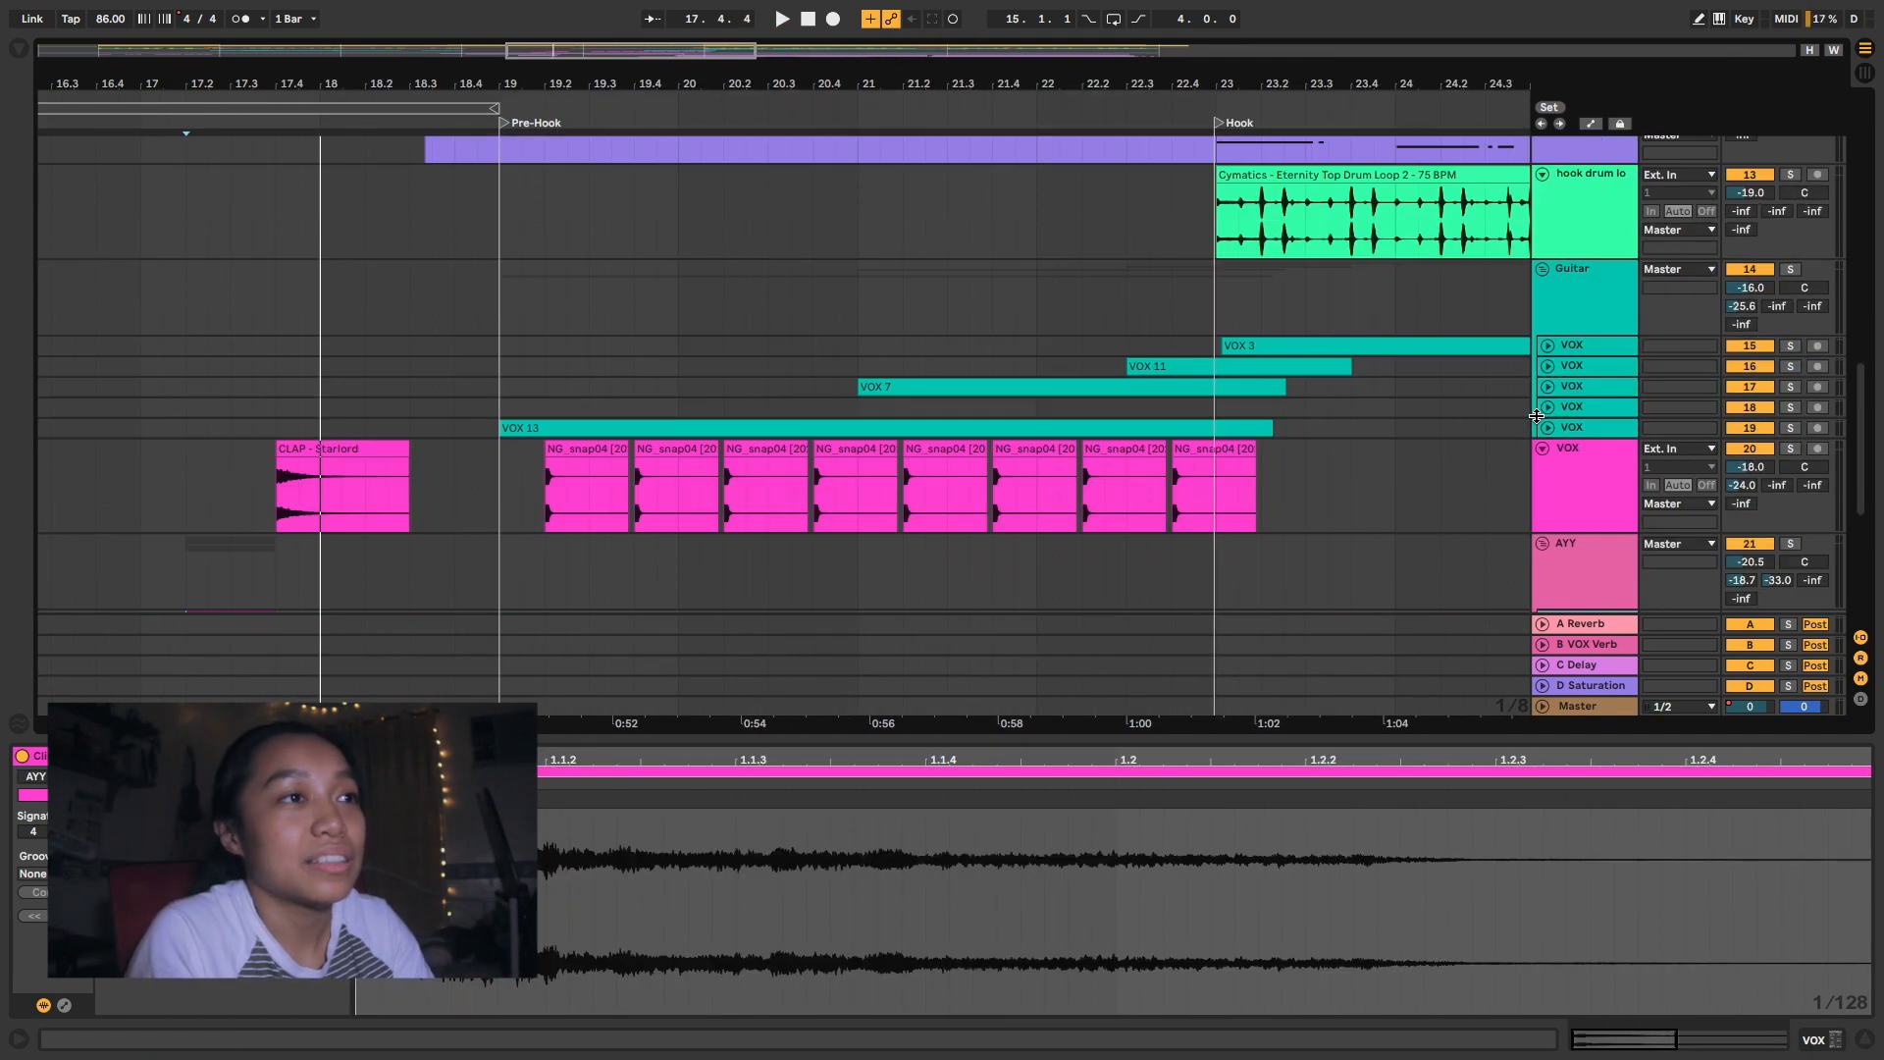
scroll(1563, 465, up, 1)
scroll(1578, 358, up, 1)
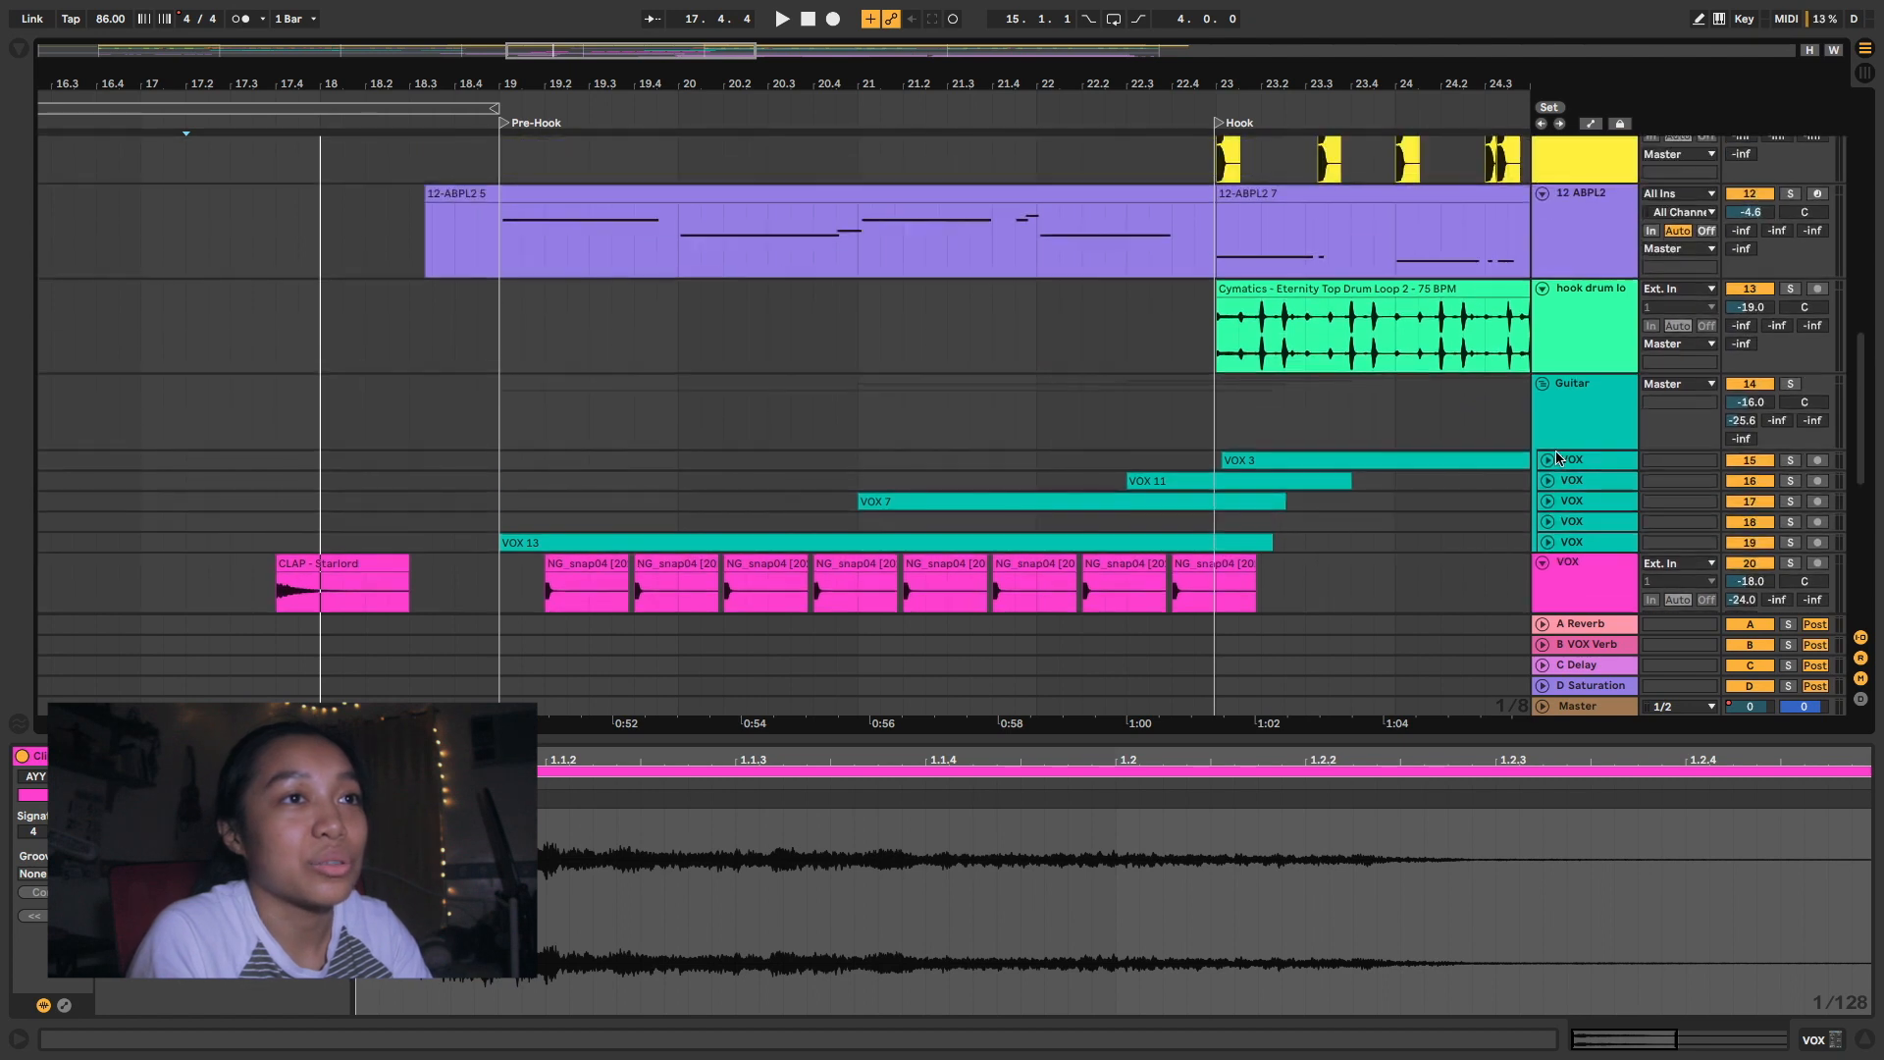
click(1579, 352)
scroll(1578, 352, up, 1)
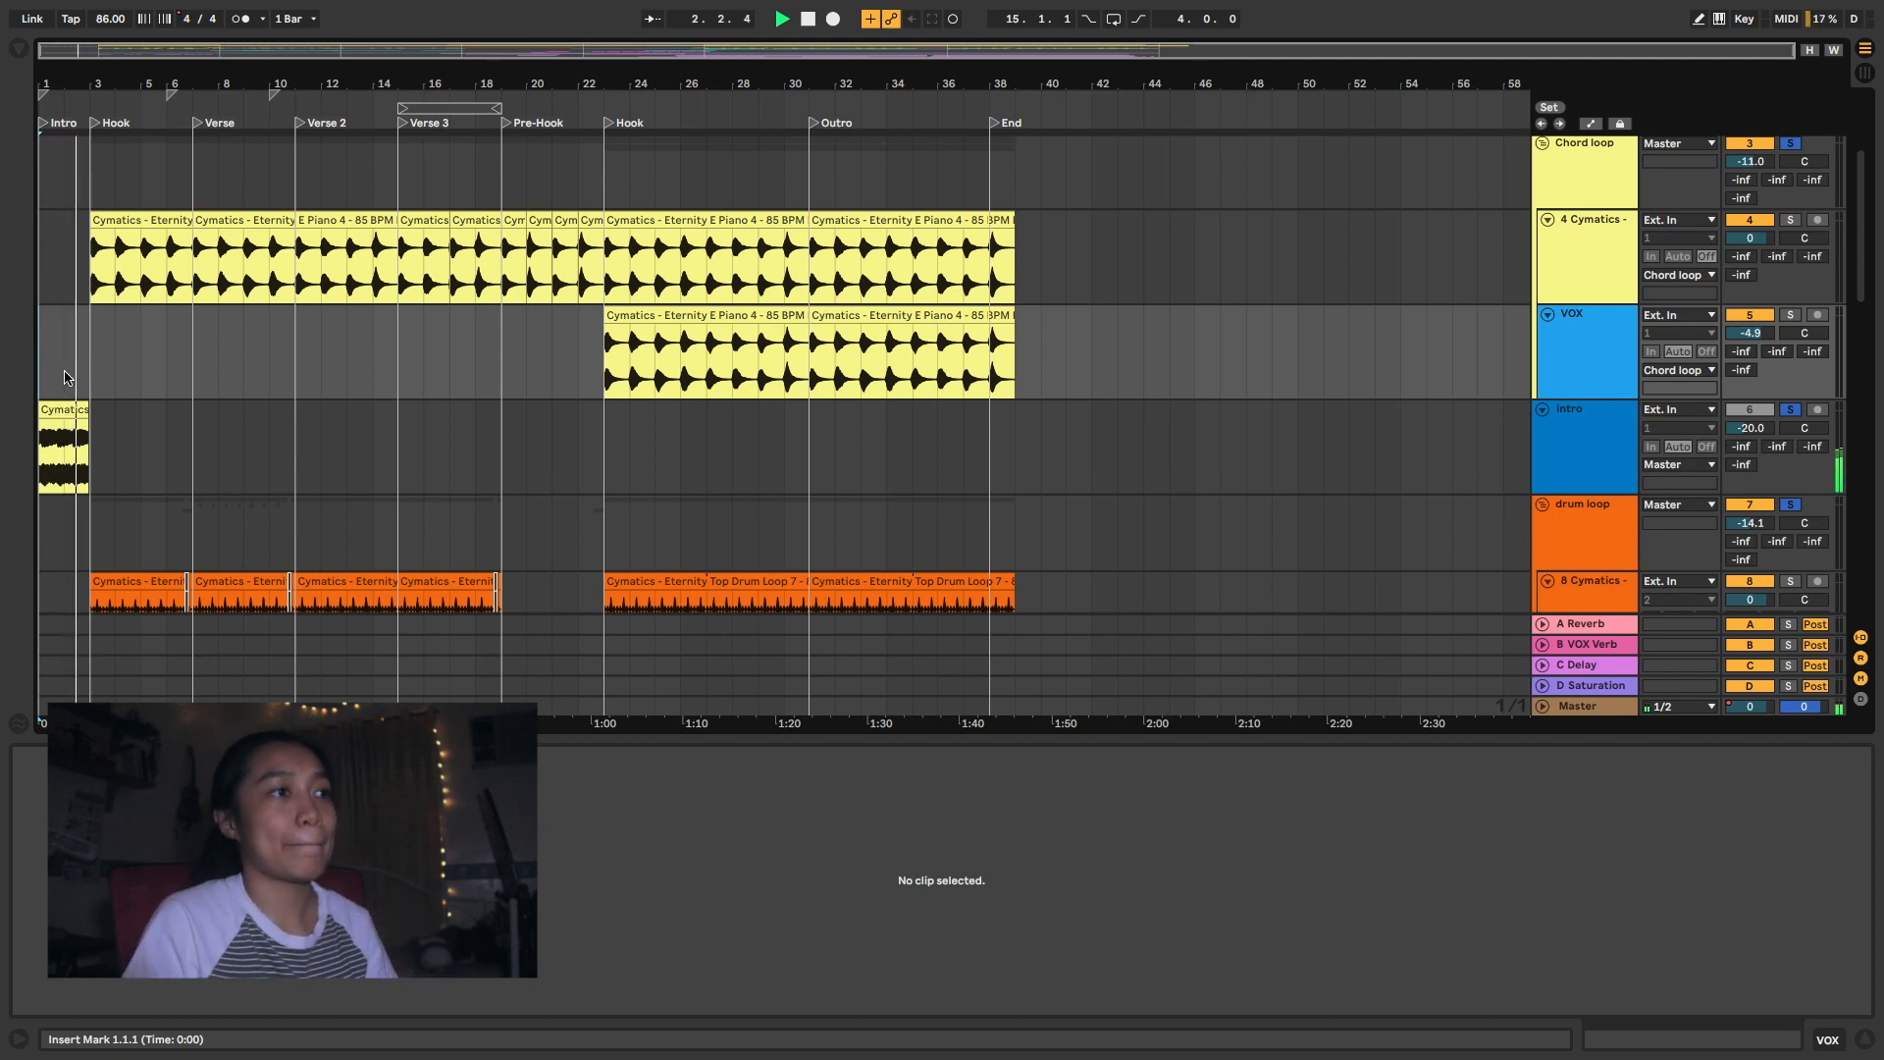
- Hide the detail view and examine the drum loop, Kick and hook drum tracks, focusing on the top drum loop around the Verse
scroll(65, 377, down, 1)
scroll(64, 377, down, 3)
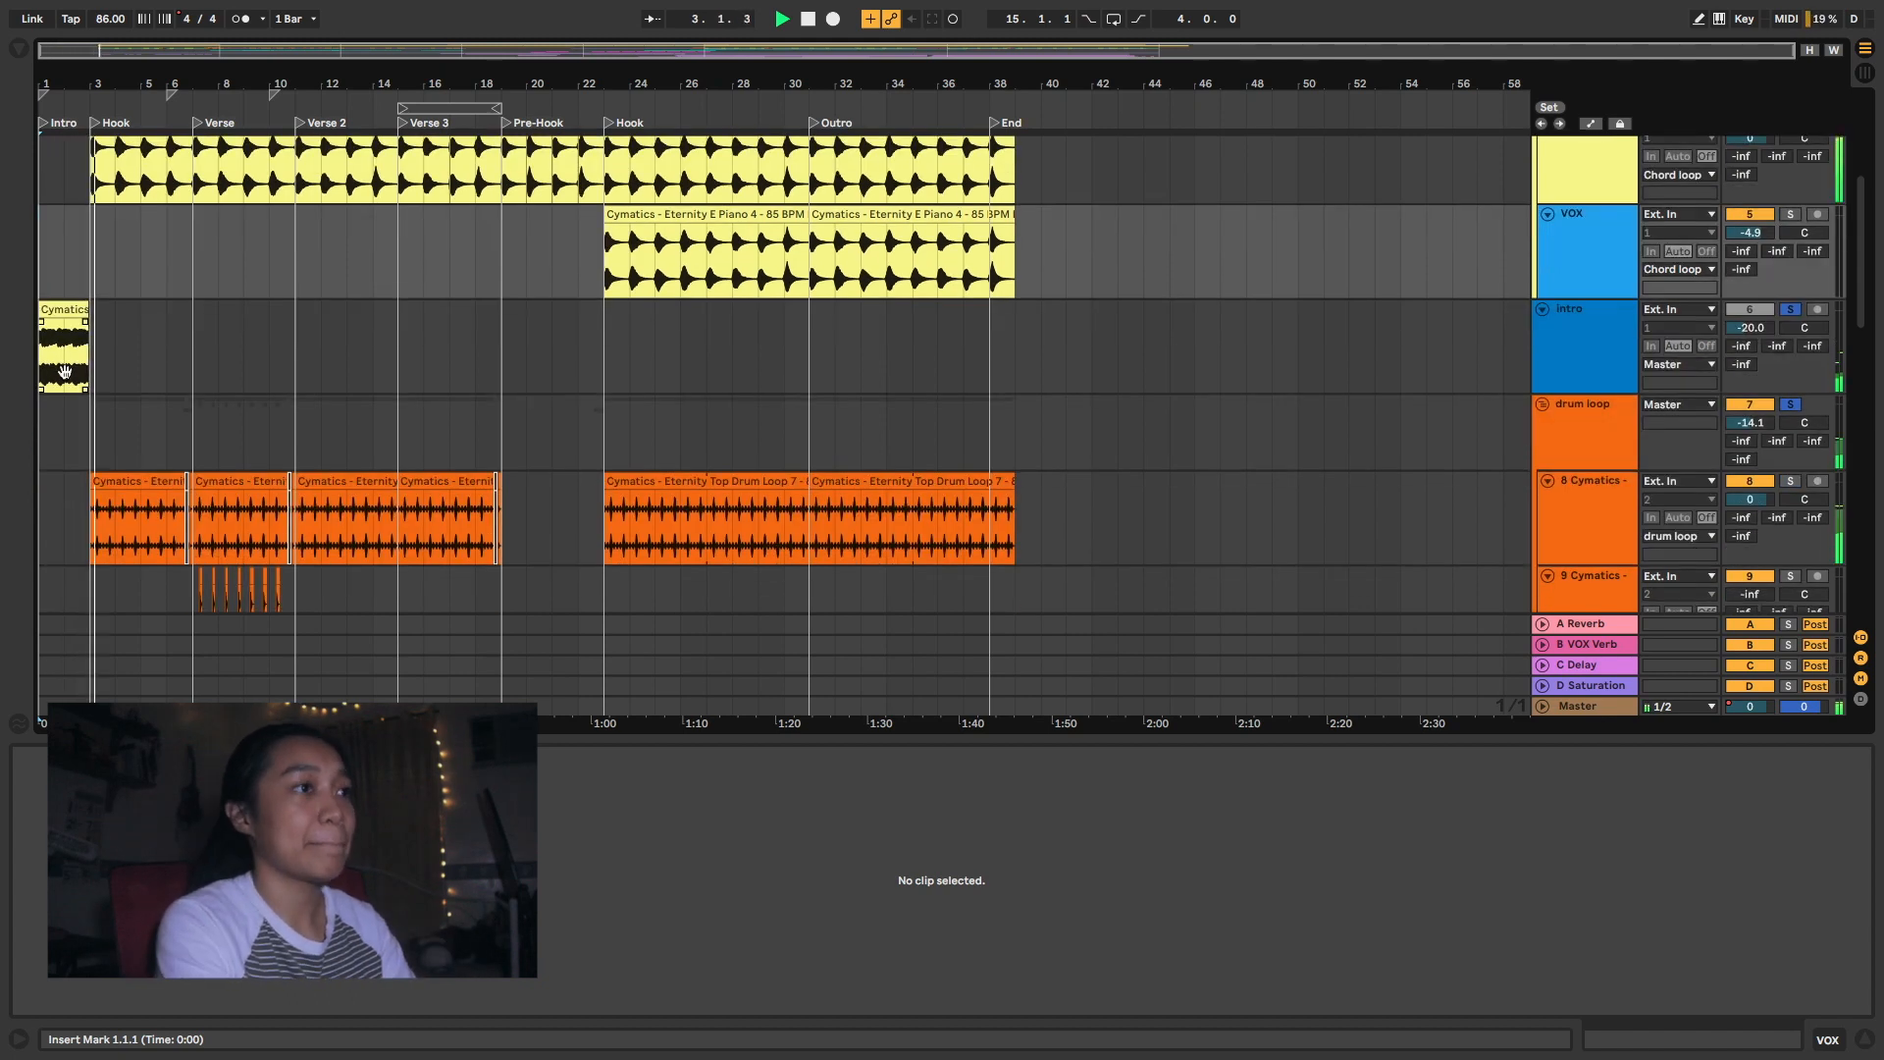
key(super+alt+l)
scroll(175, 465, down, 2)
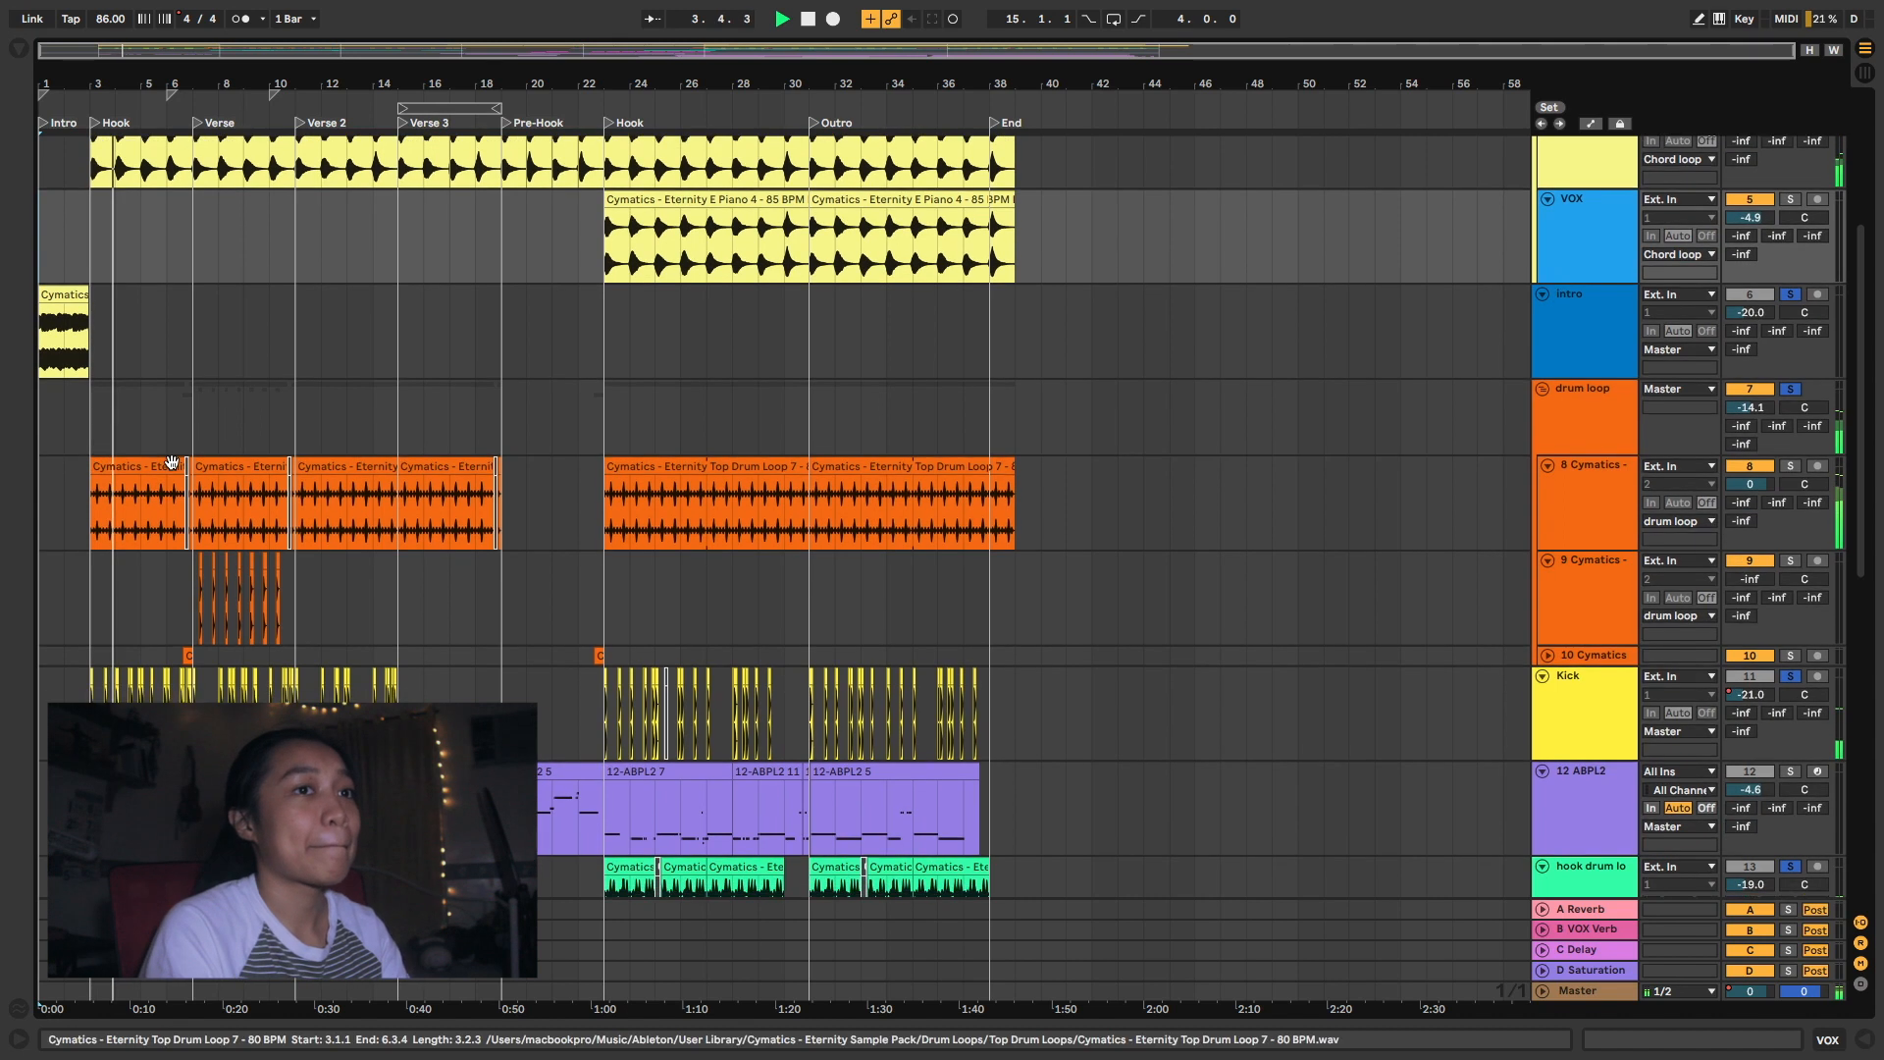
scroll(172, 464, down, 2)
scroll(173, 467, down, 2)
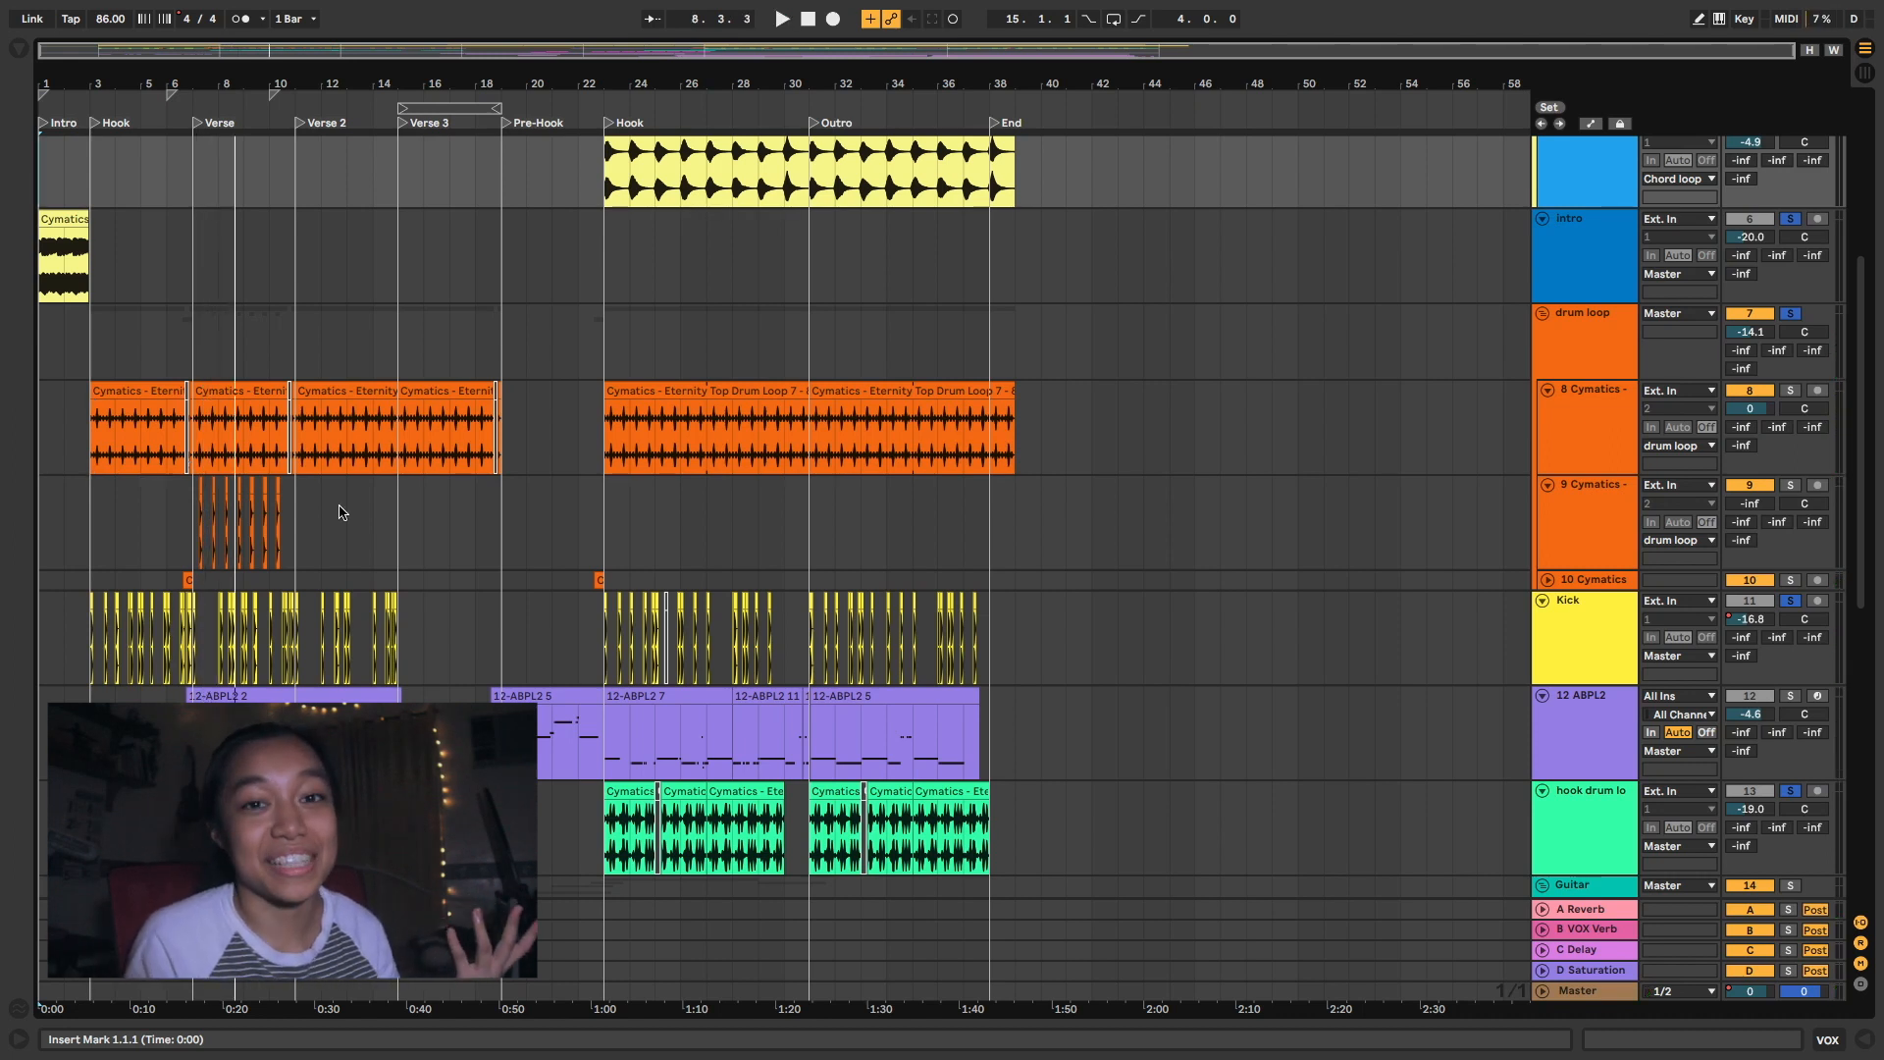
scroll(206, 518, up, 10)
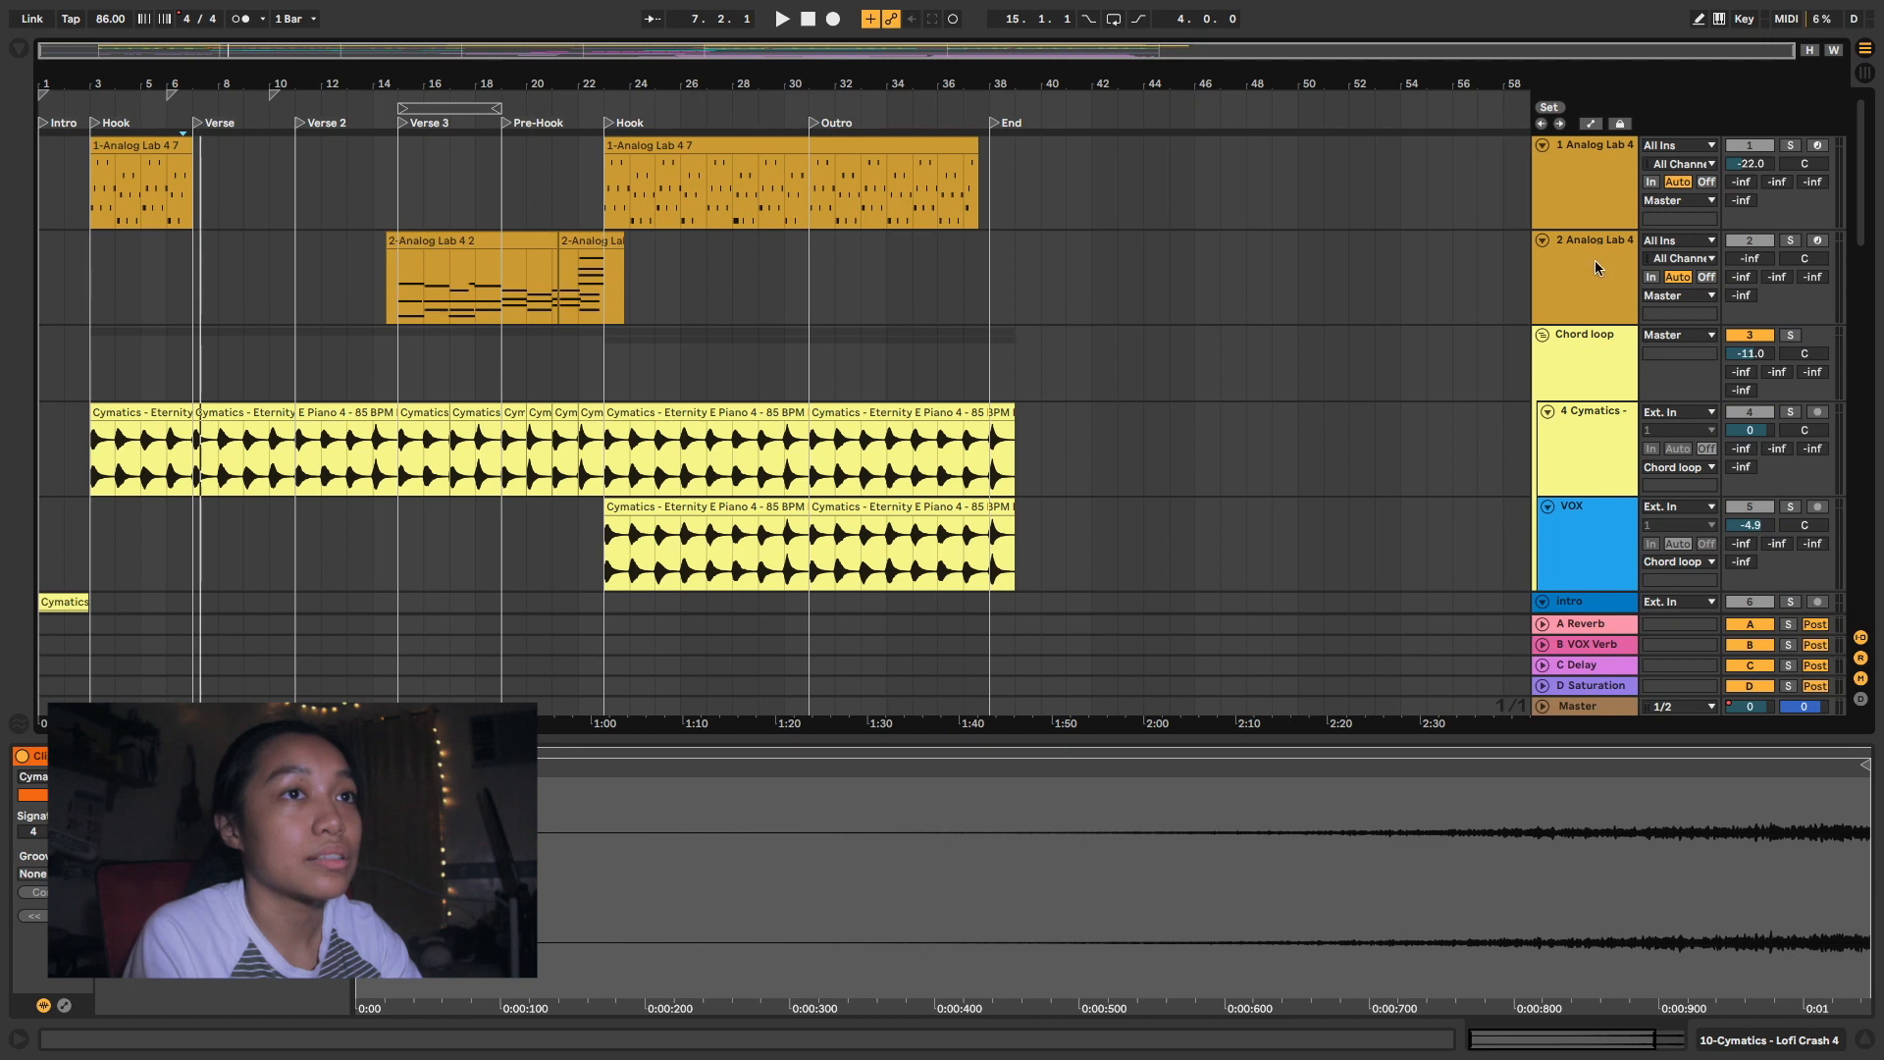
- Solo the 1 Analog Lab 4 track, show its devices and play its first Hook clip from 3.1.1
click(1570, 220)
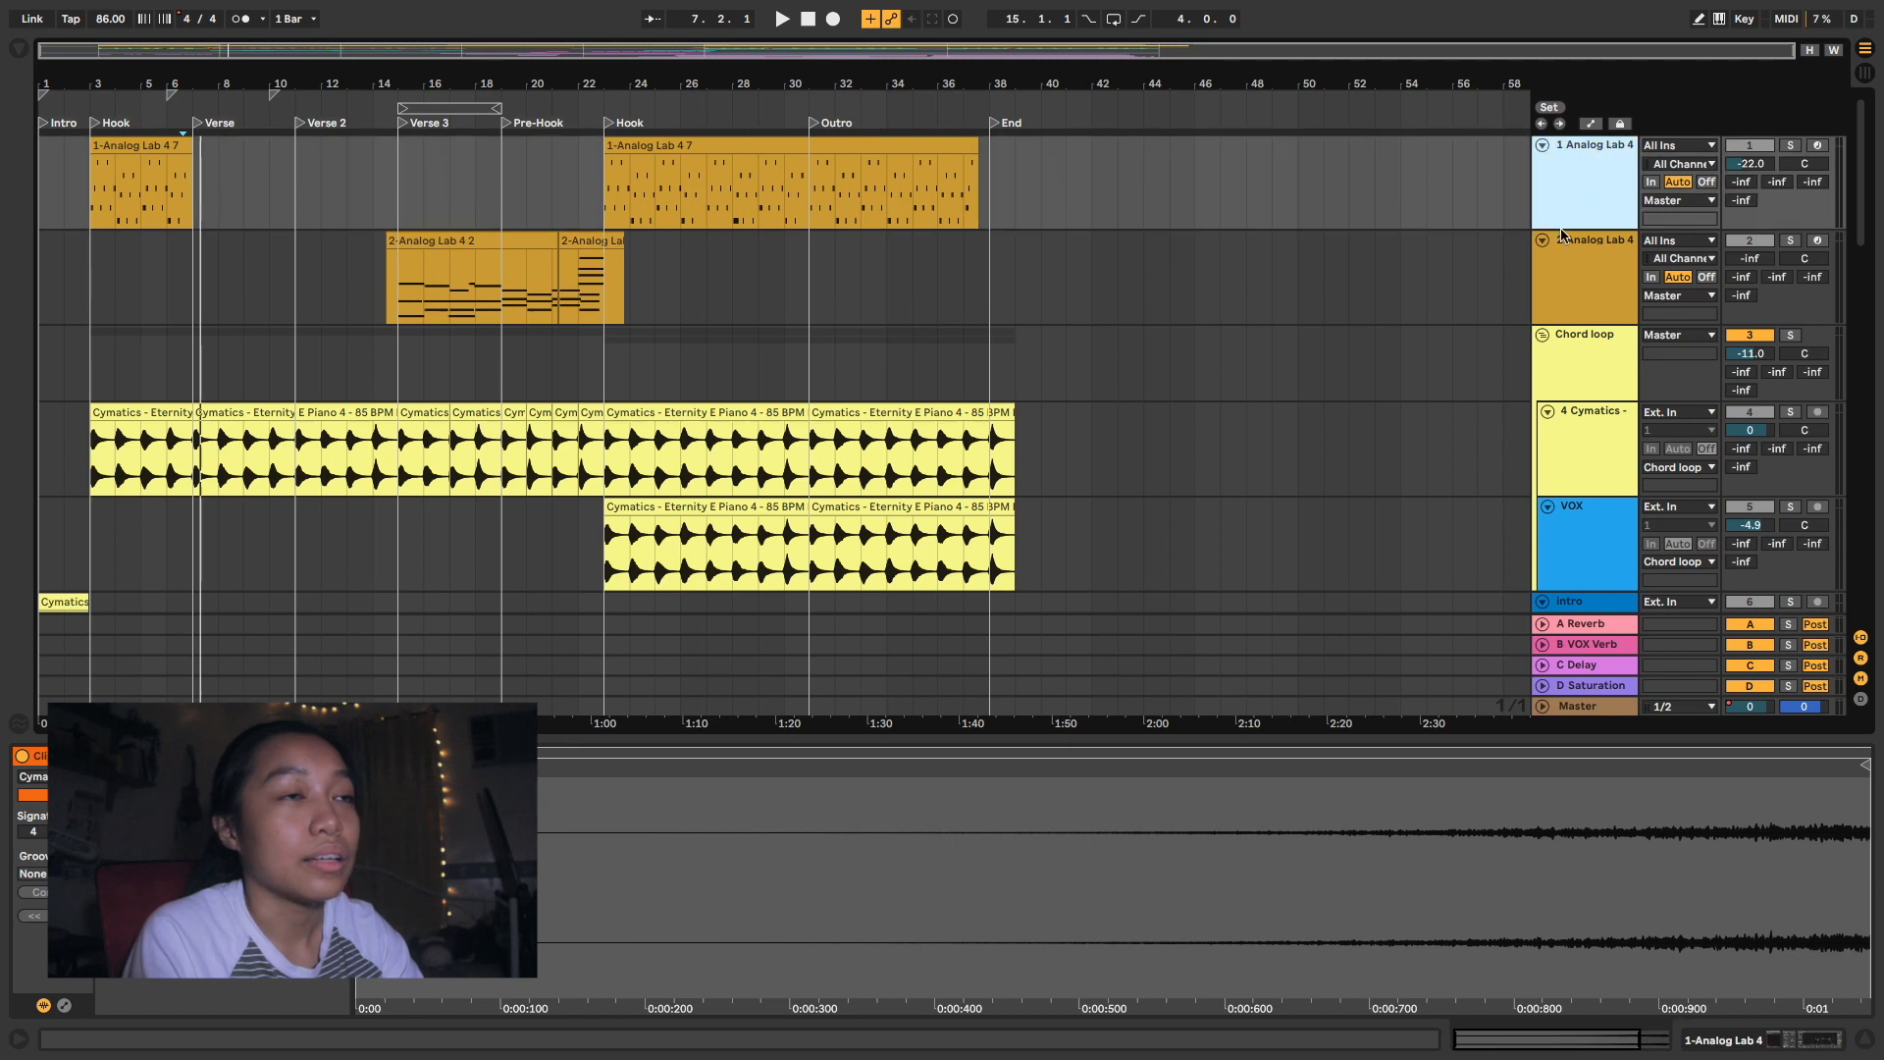
drag(91, 179, 196, 188)
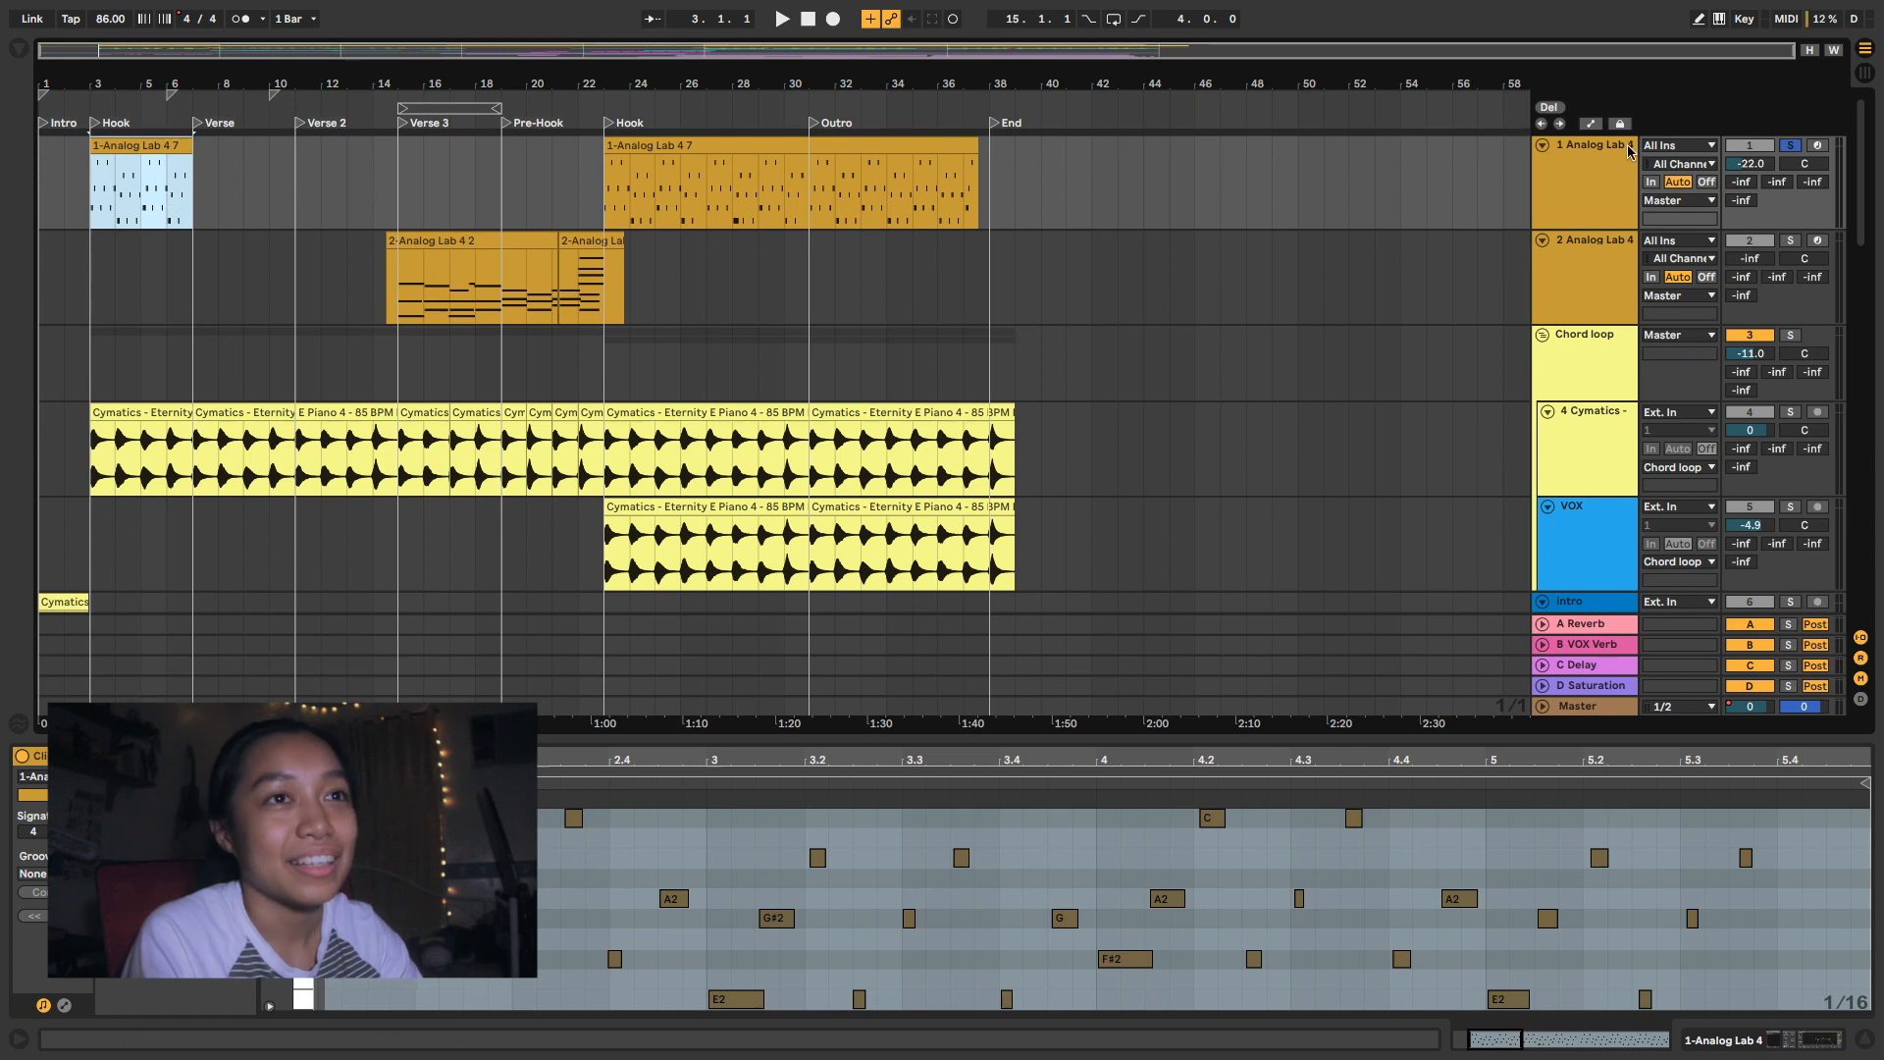
double_click(1611, 179)
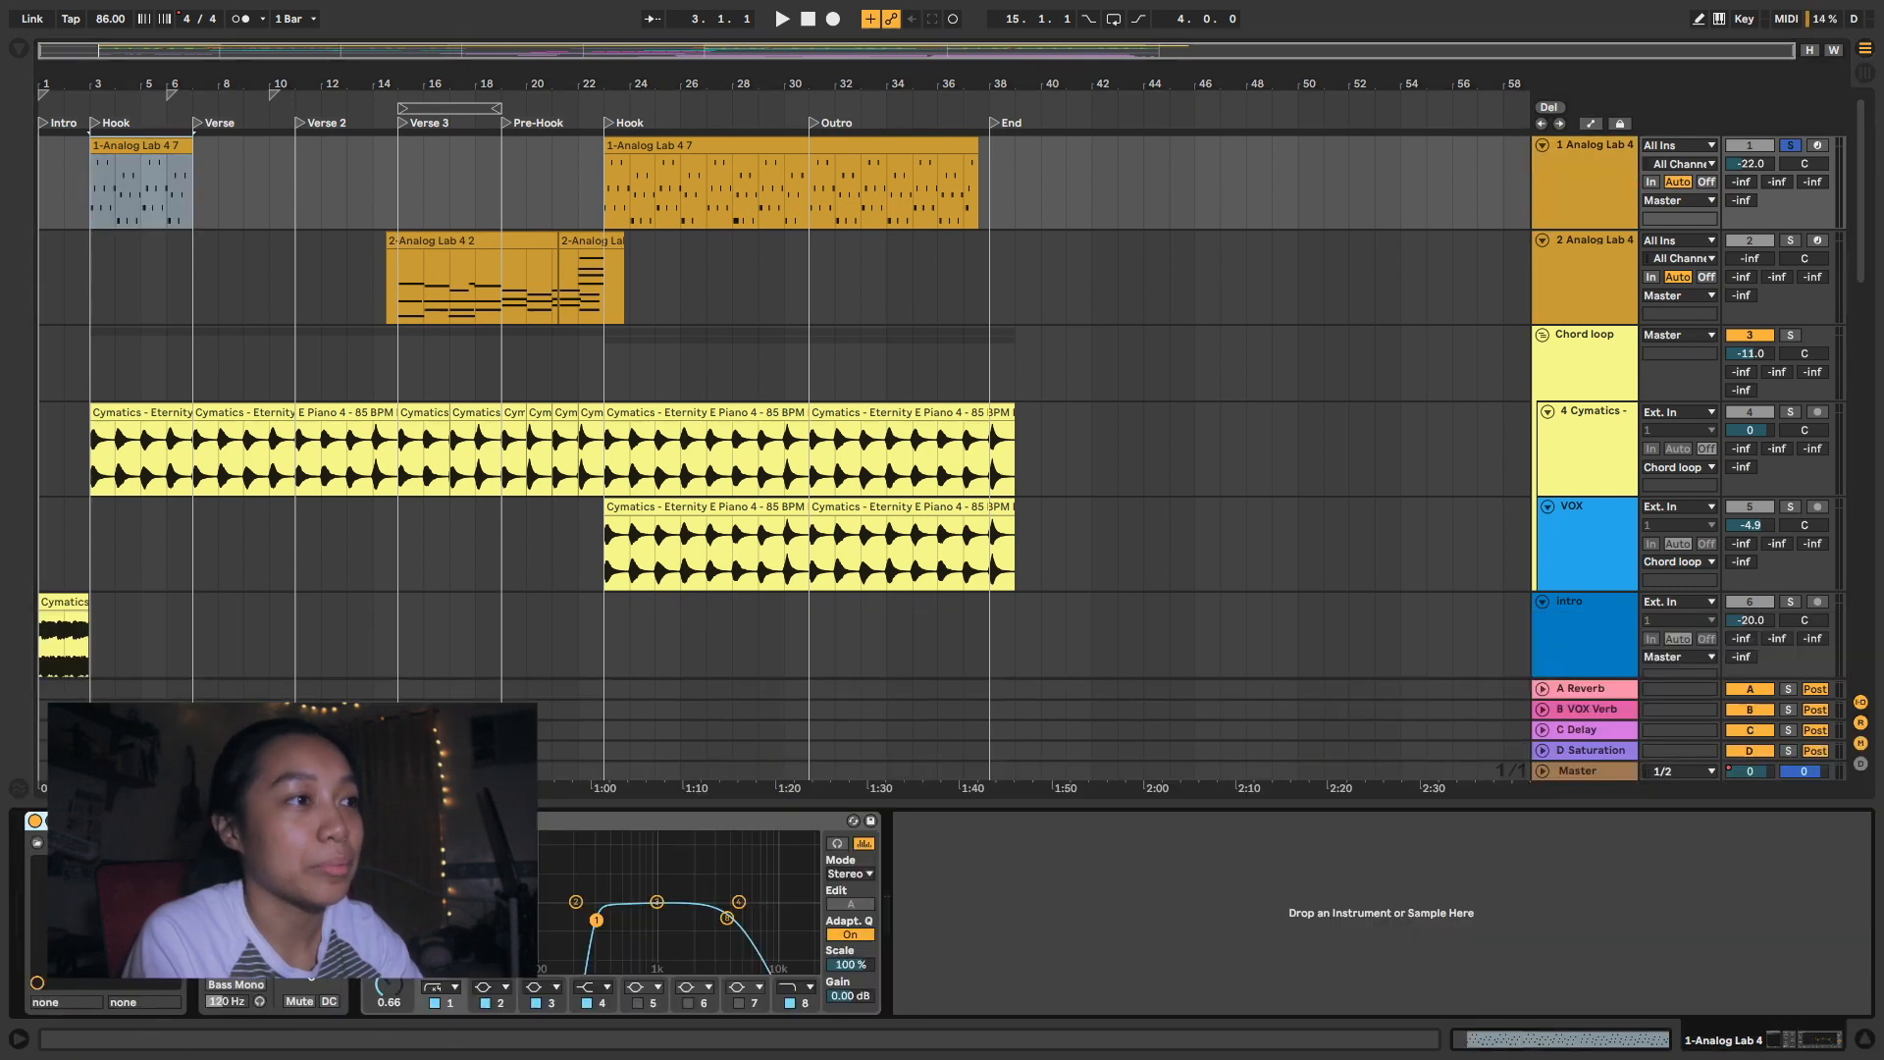
click(95, 182)
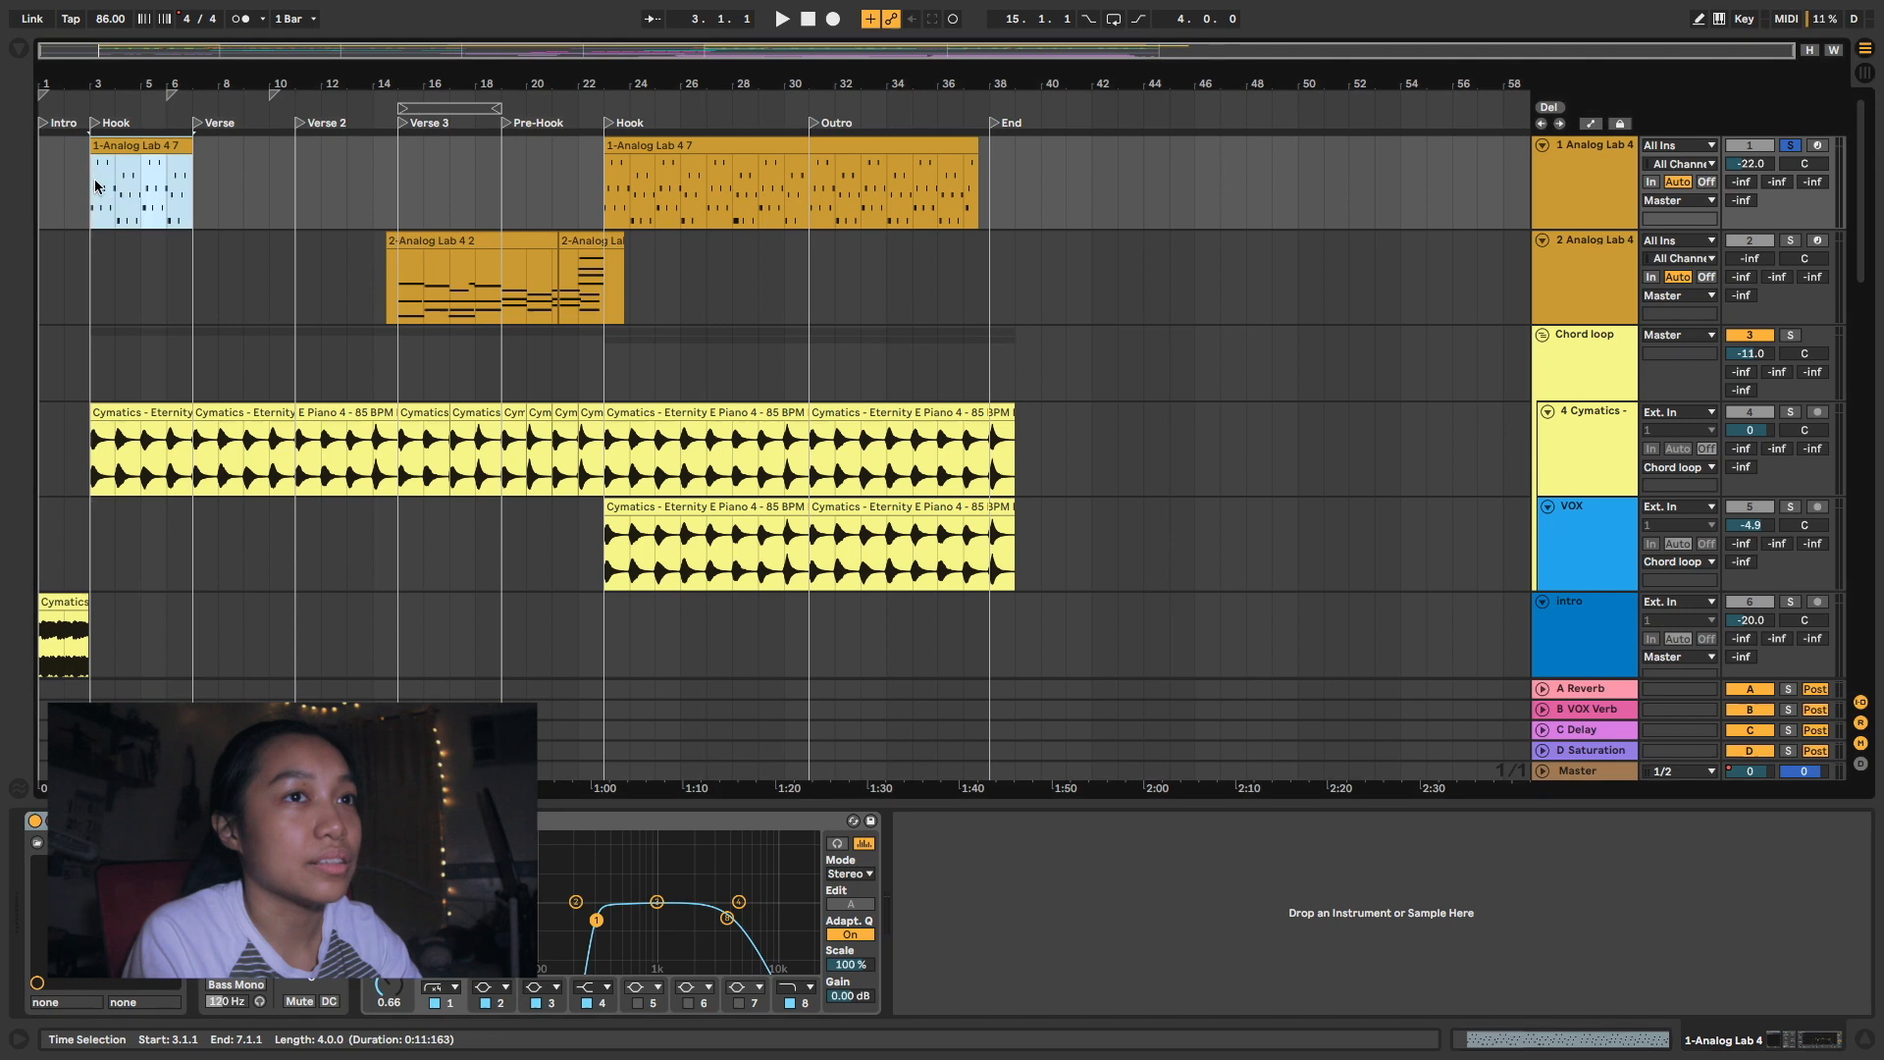
key(space)
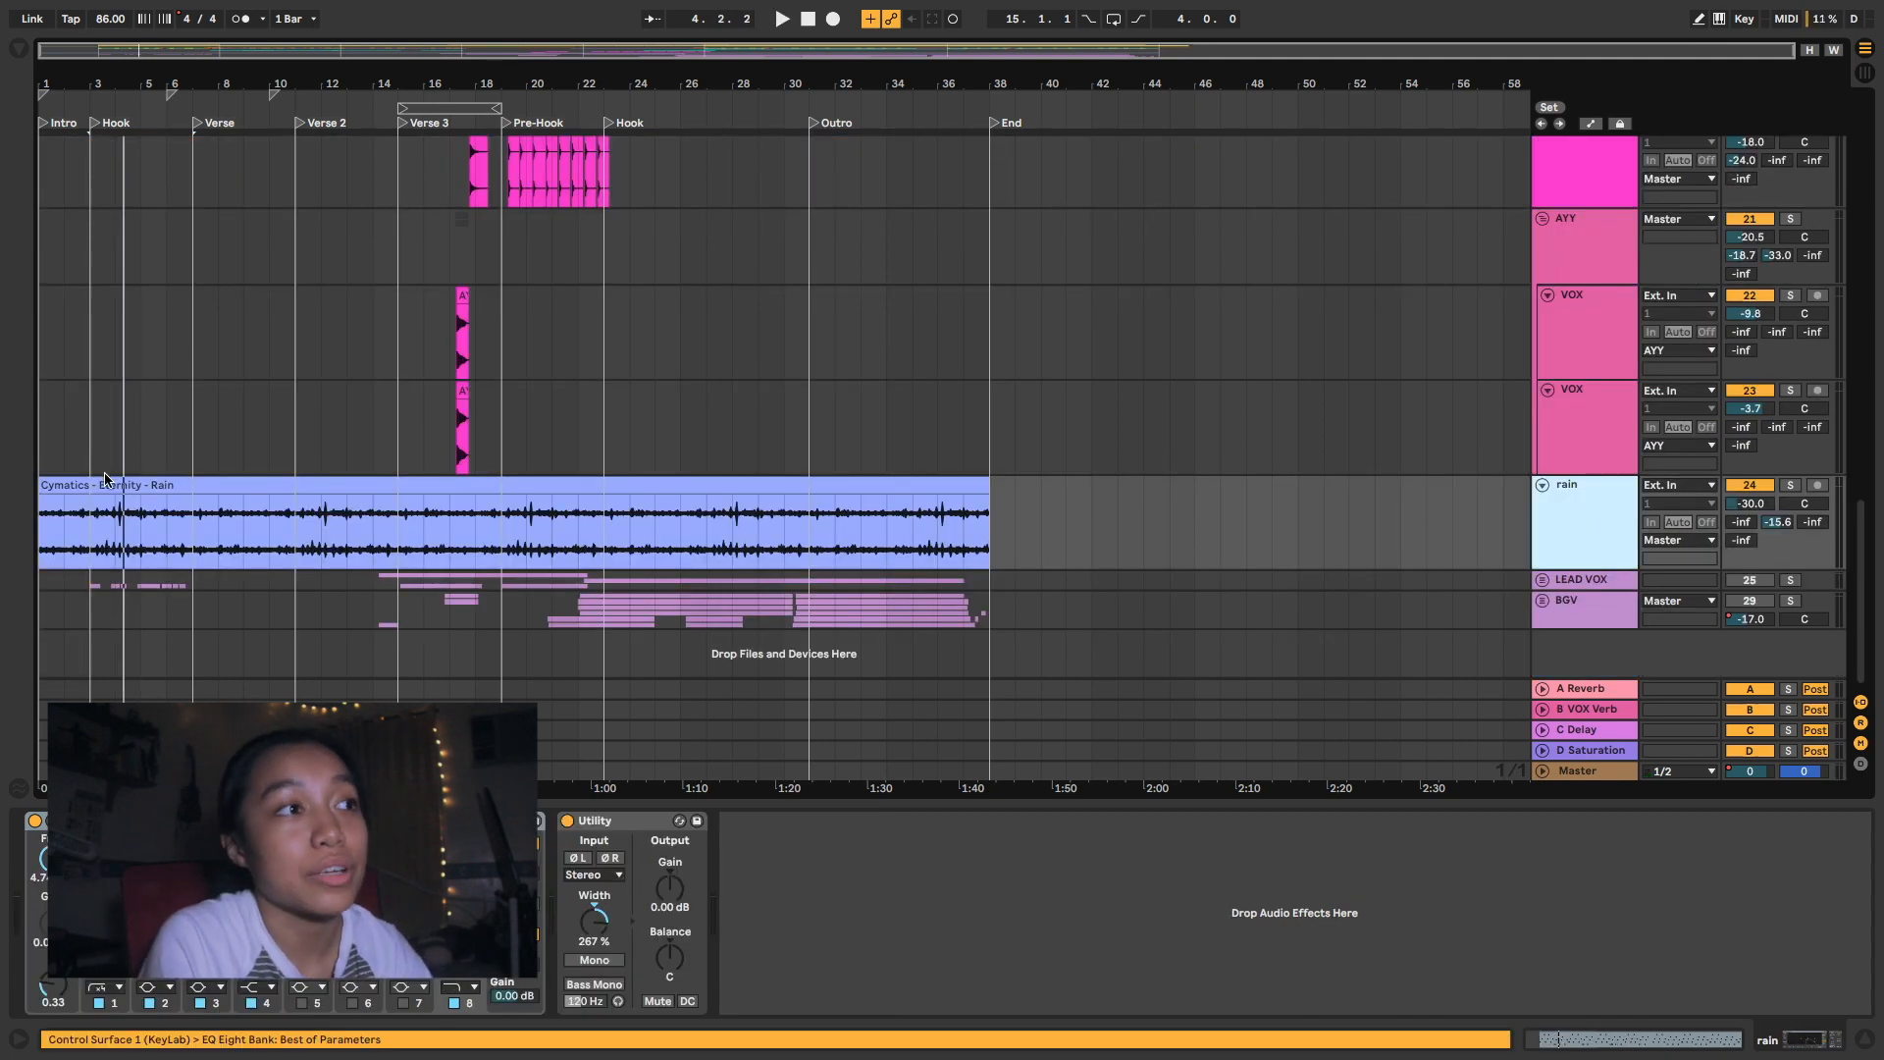
- Solo the rain track and audition its Cymatics - Eternity - Rain clip from 1.1.1
click(105, 480)
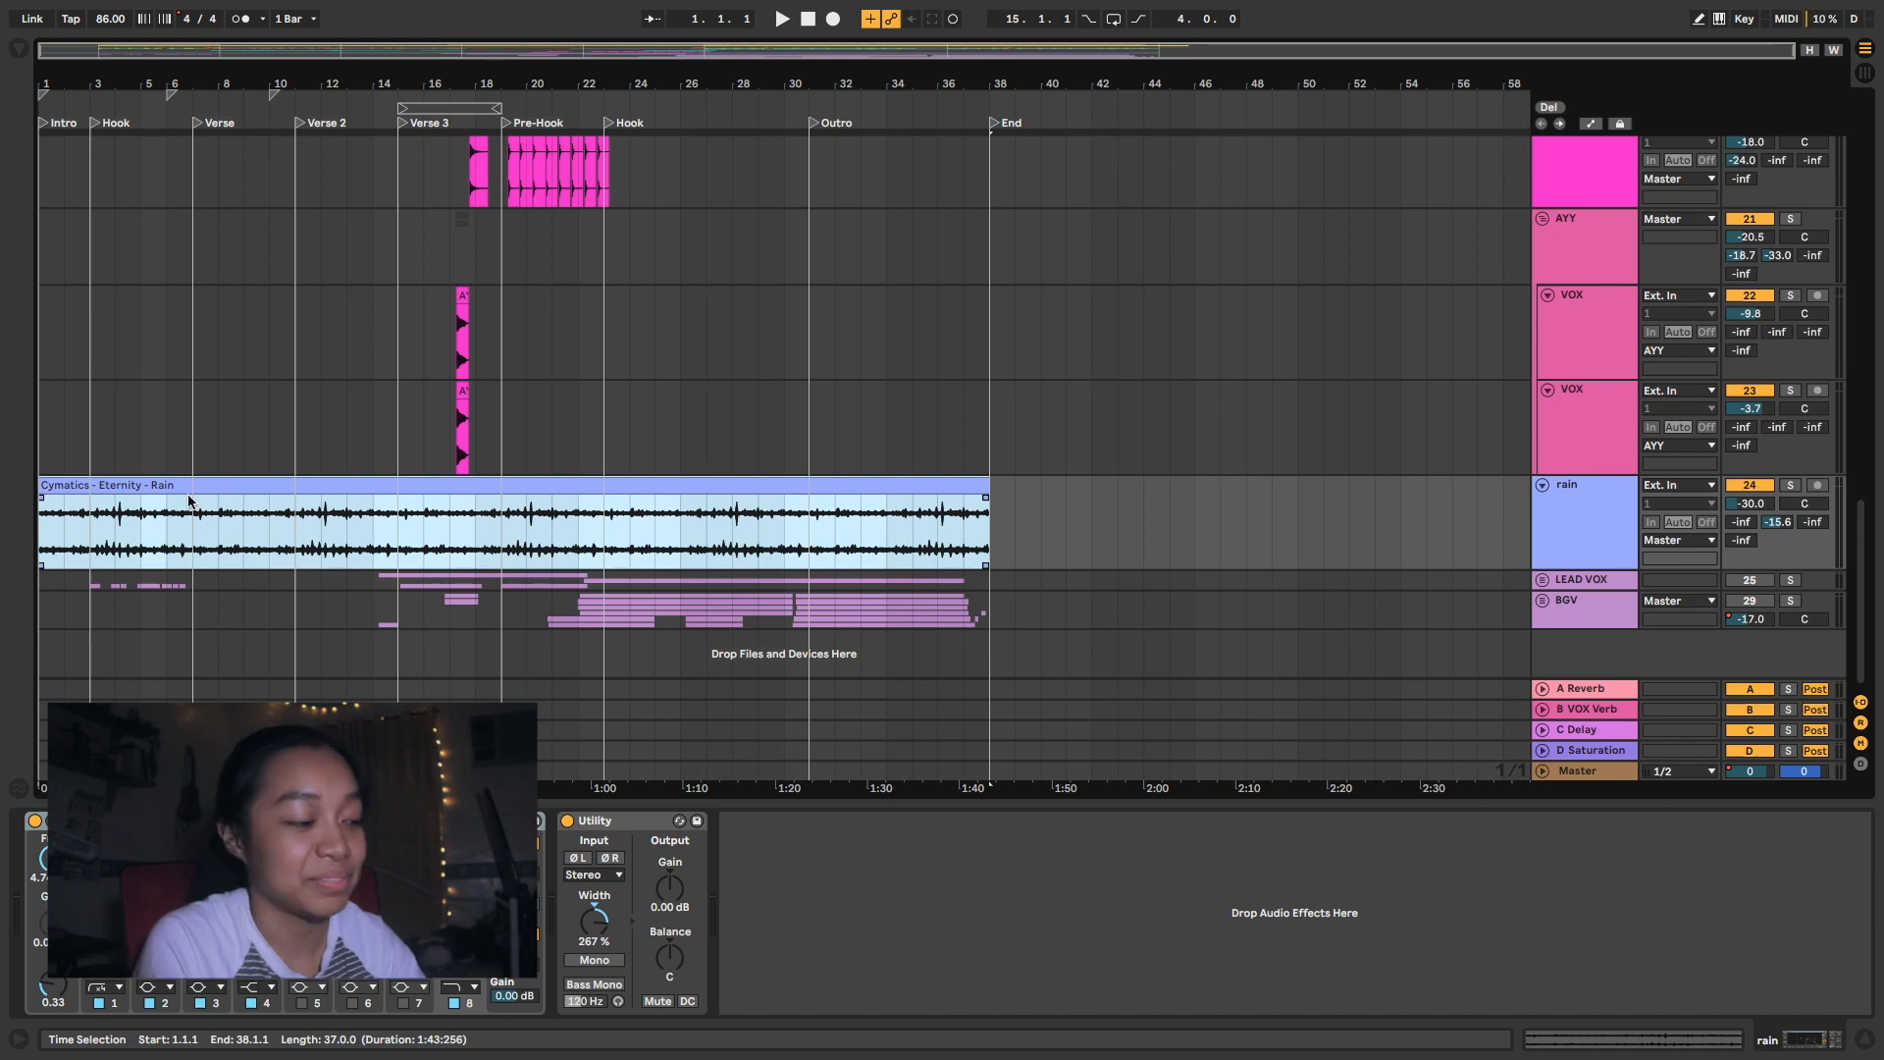
key(s)
key(space)
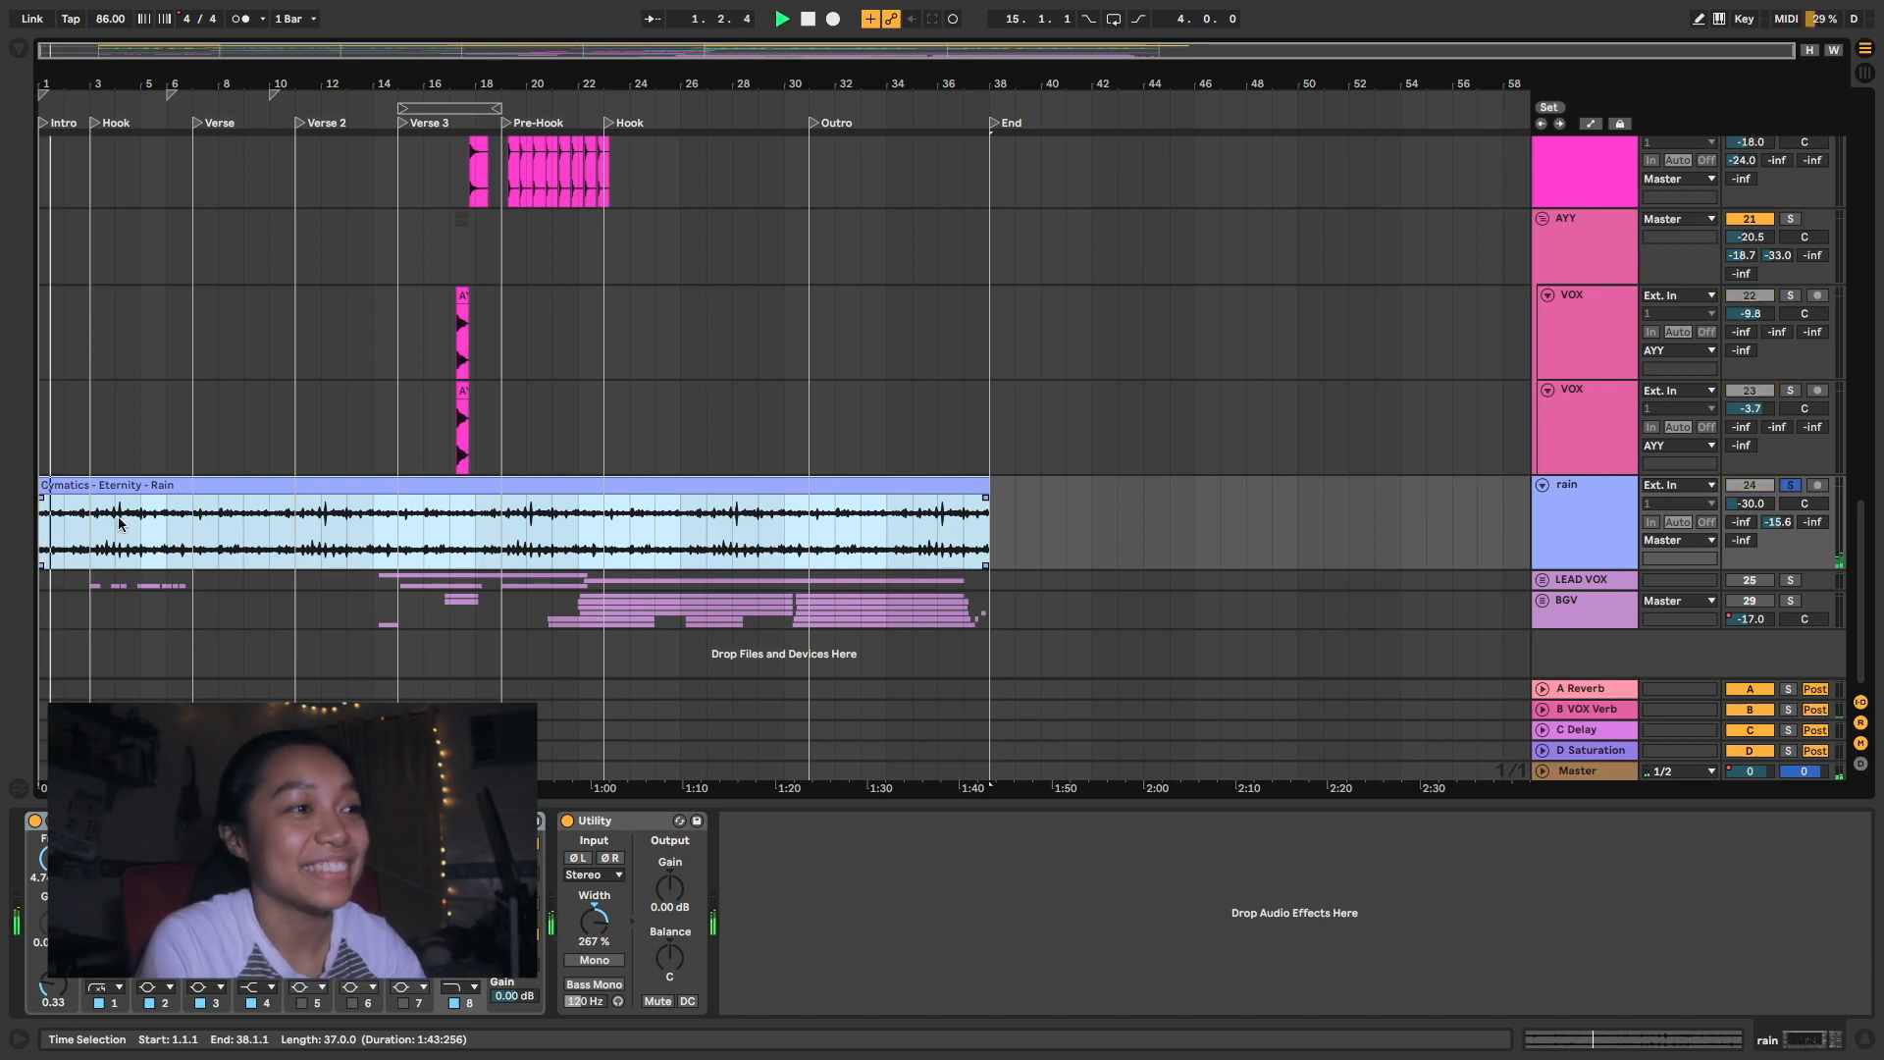
key(space)
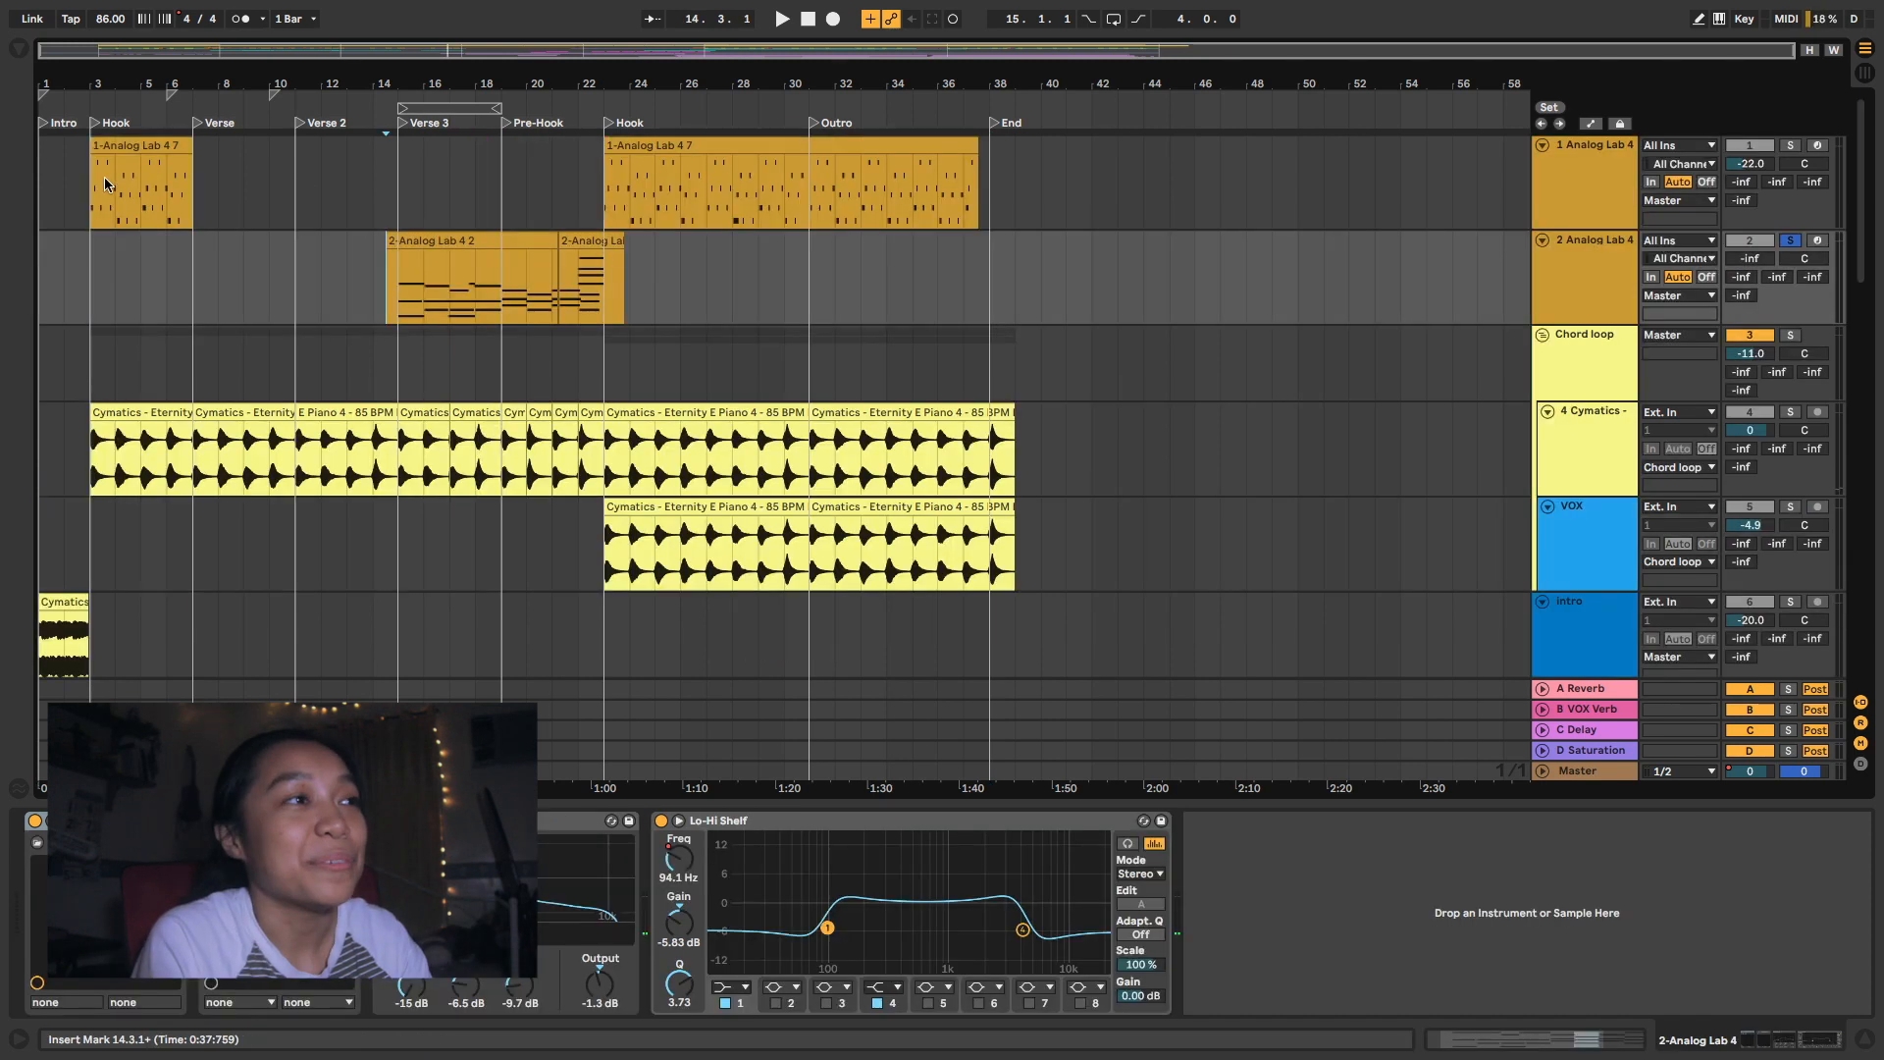
- Solo the 2 Analog Lab 4 track, set its volume to -5.3 dB and play from 15.1.1 in Verse 3
drag(115, 186, 167, 186)
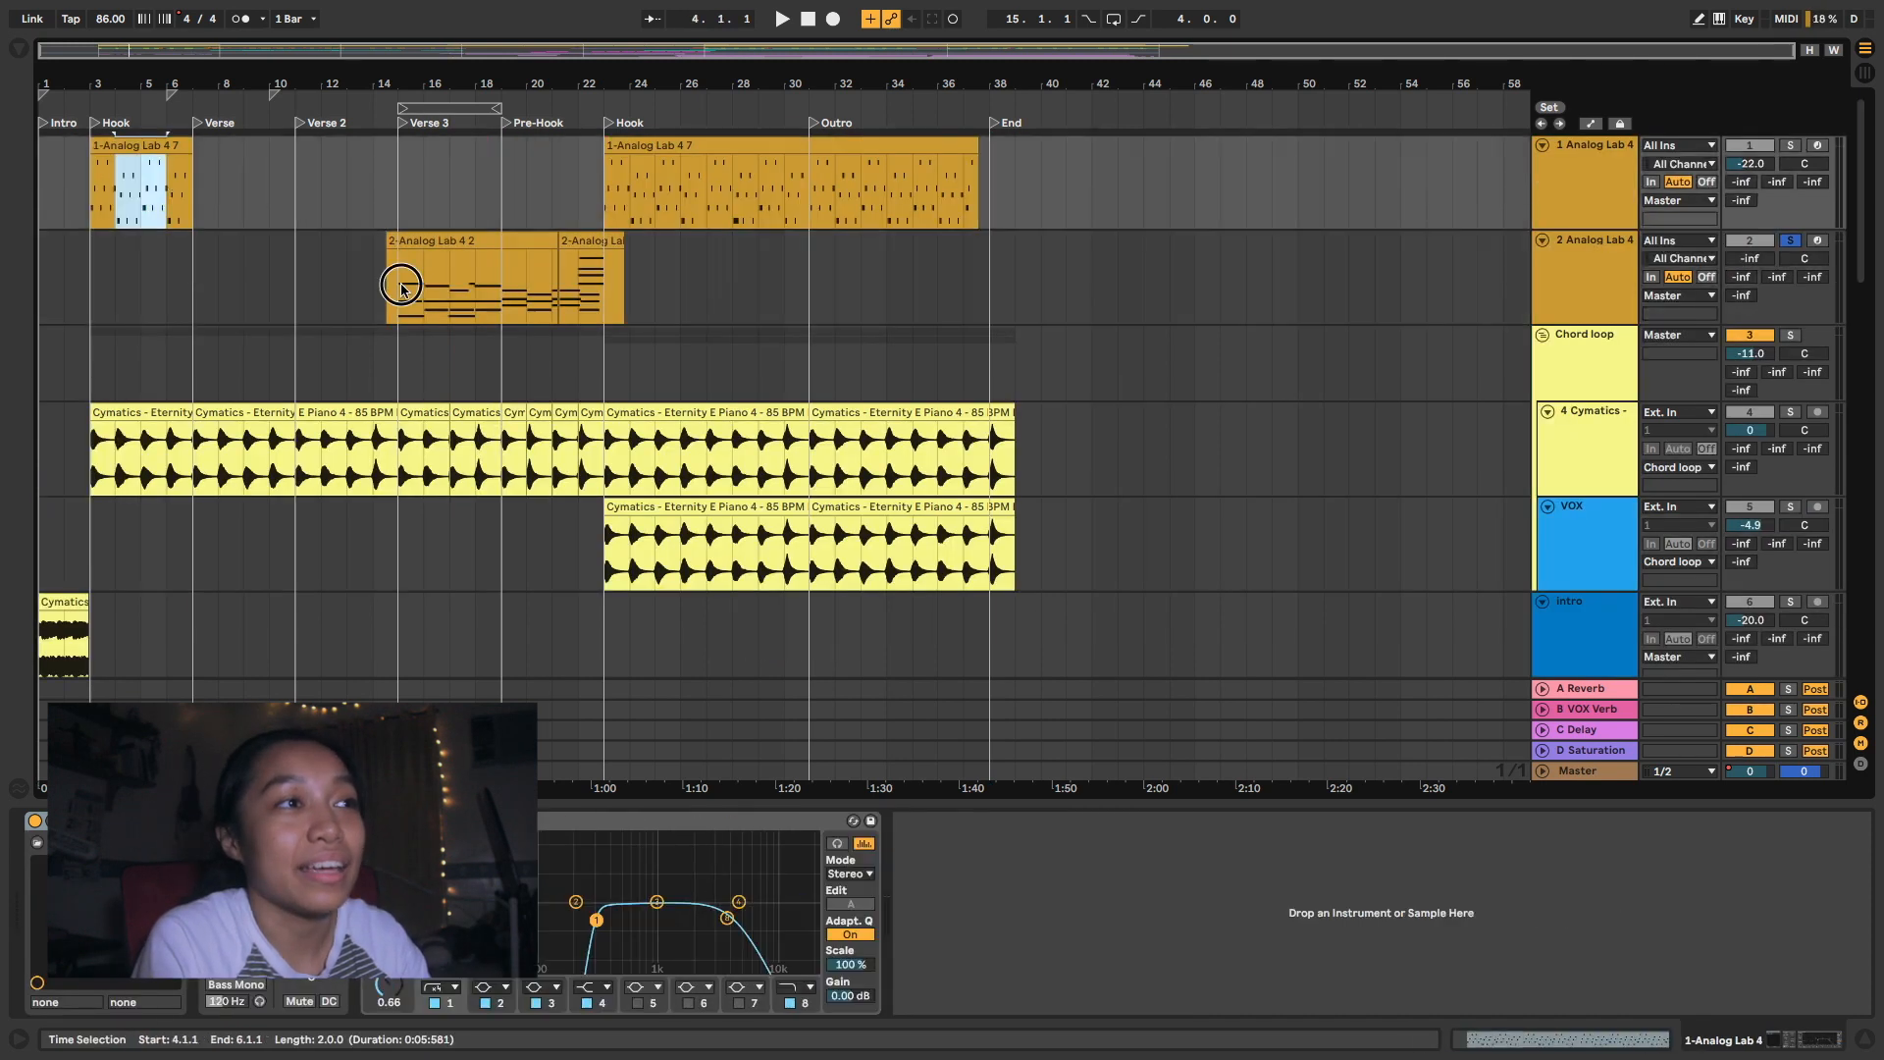
drag(401, 289, 567, 284)
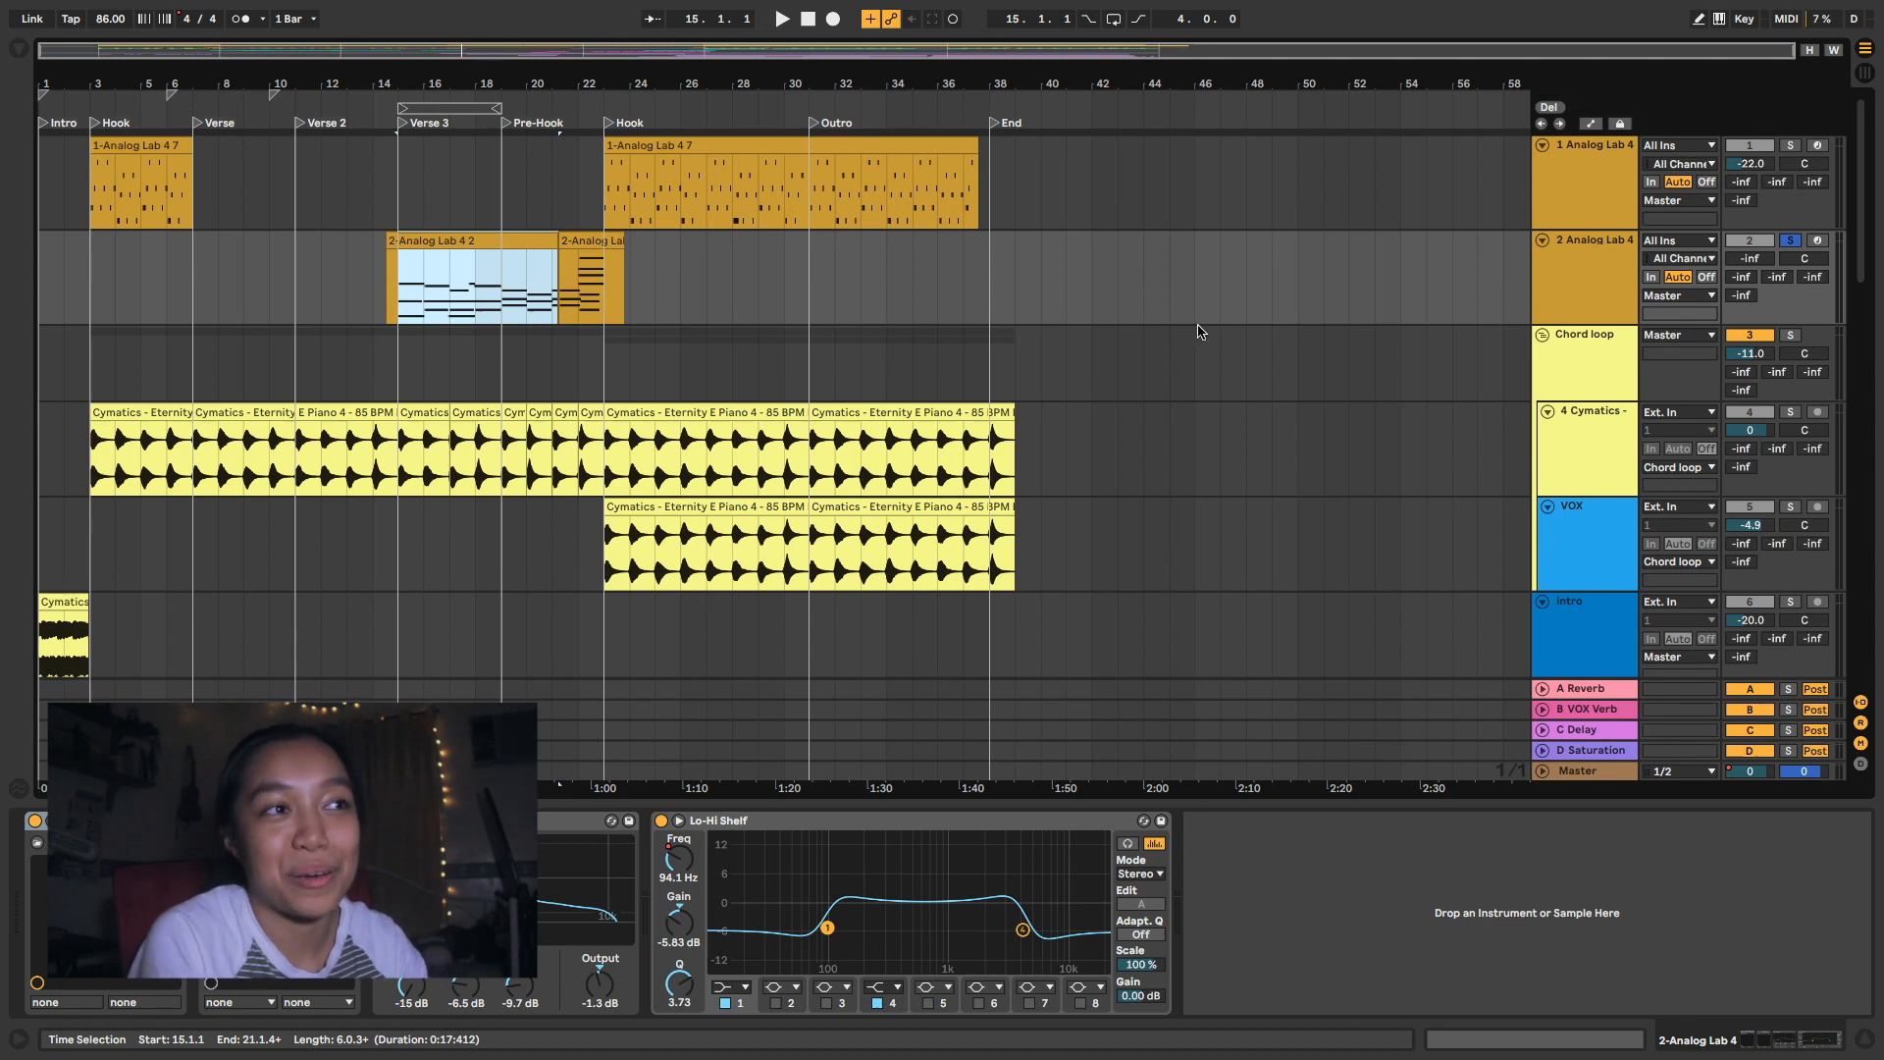
drag(1749, 258, 1750, 226)
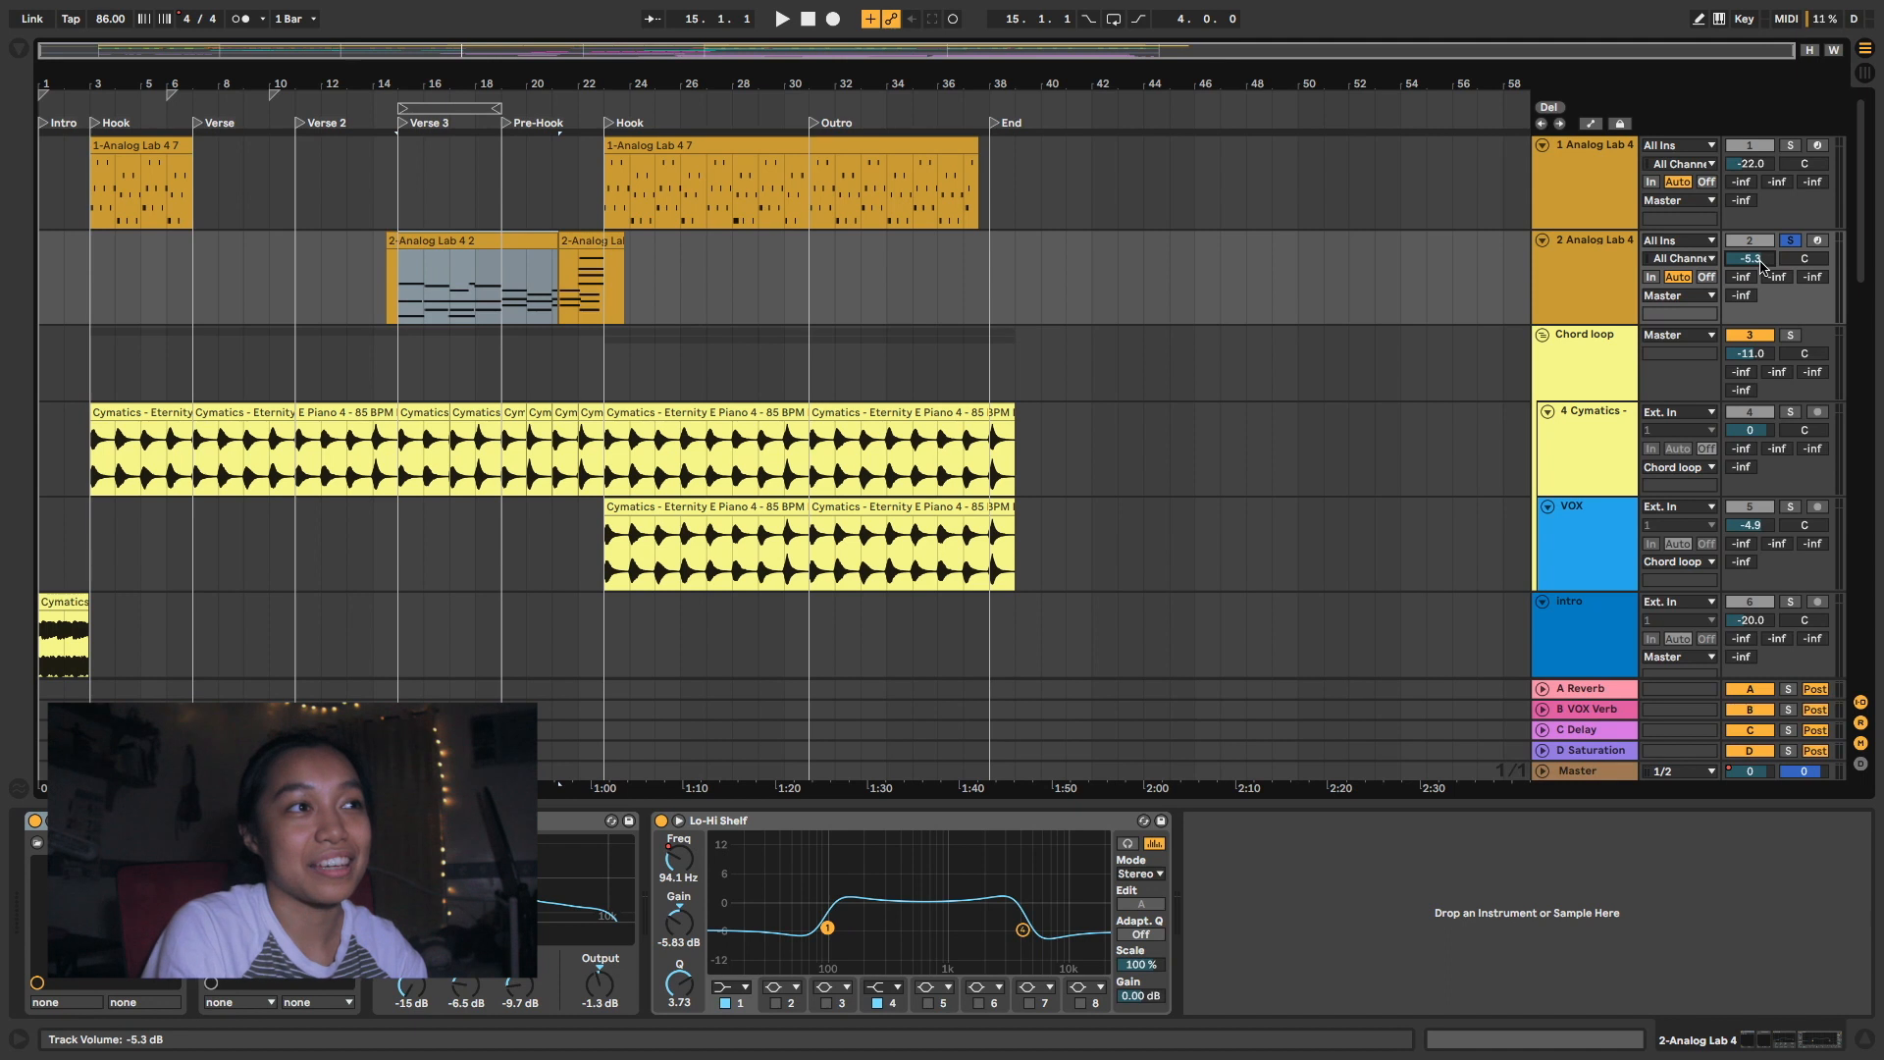
click(395, 286)
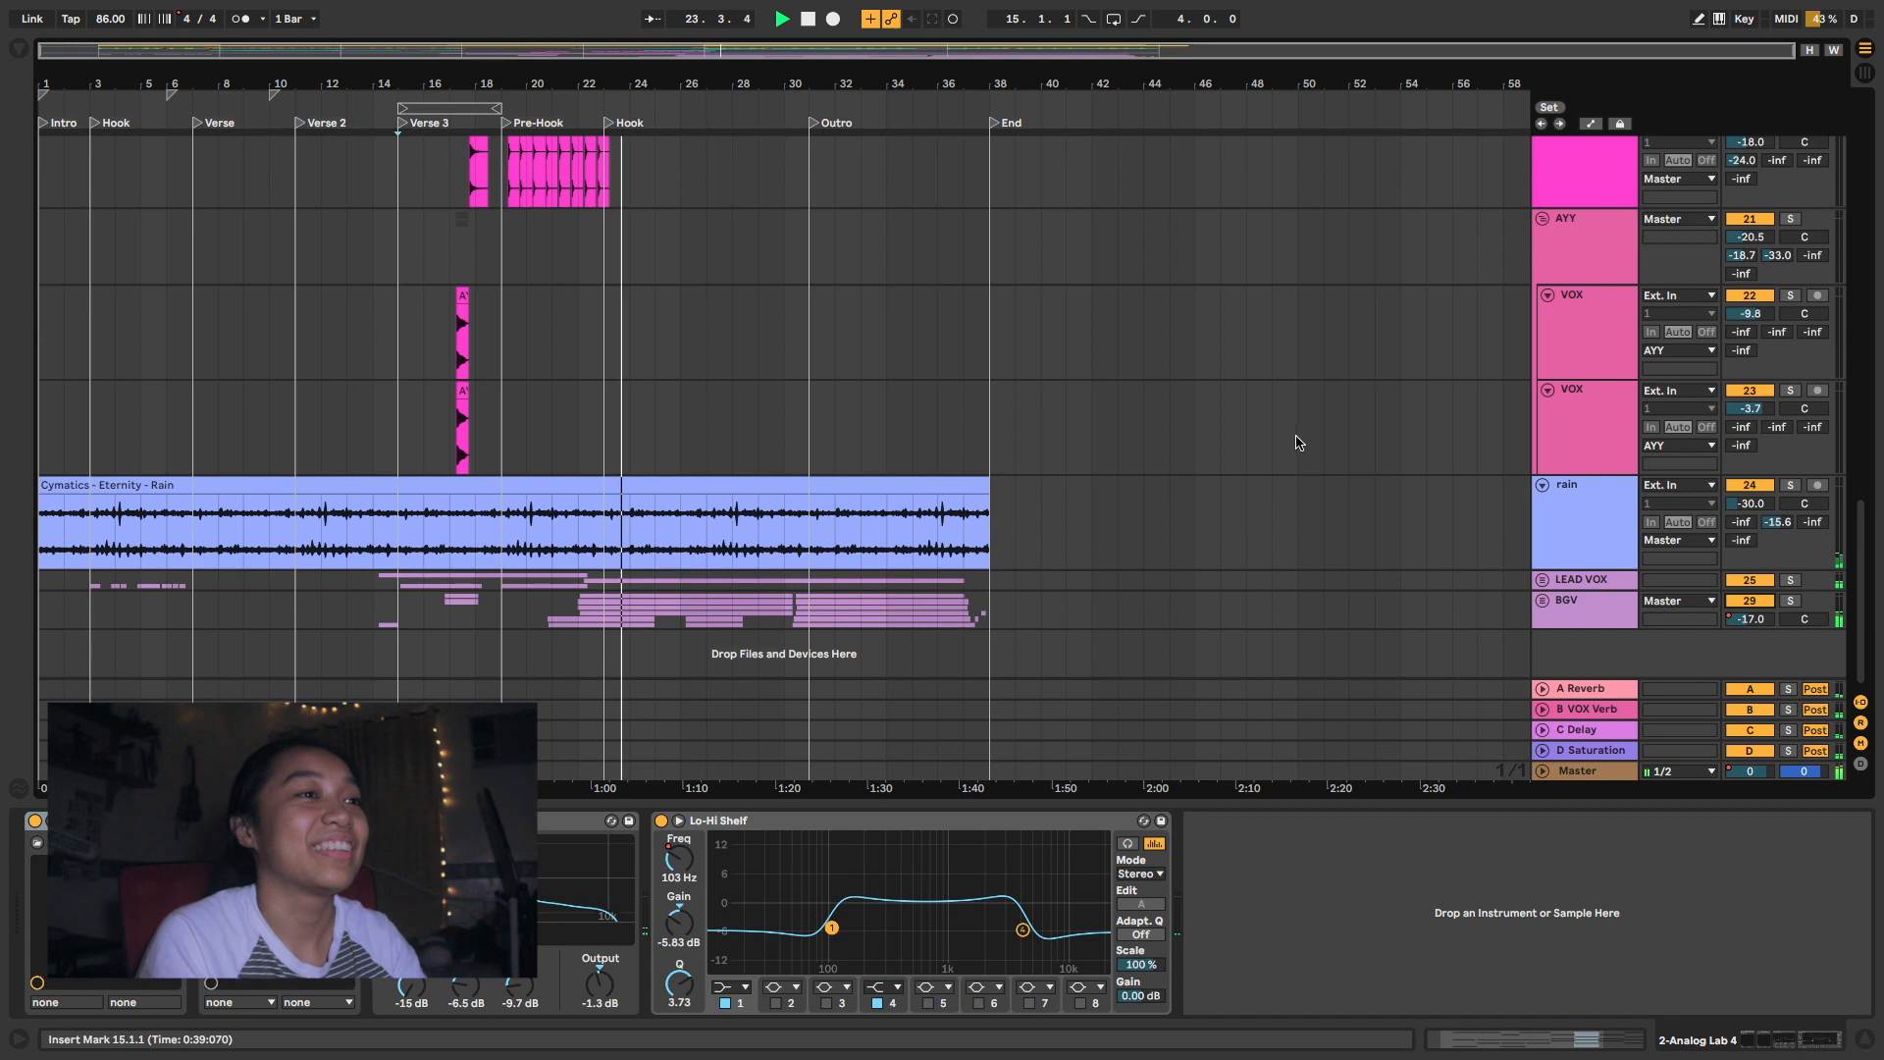
- Inspect the notes of the 12-ABPL2 2 clip and the device chain of the 12 ABPL2 track
scroll(439, 347, up, 15)
scroll(439, 346, down, 3)
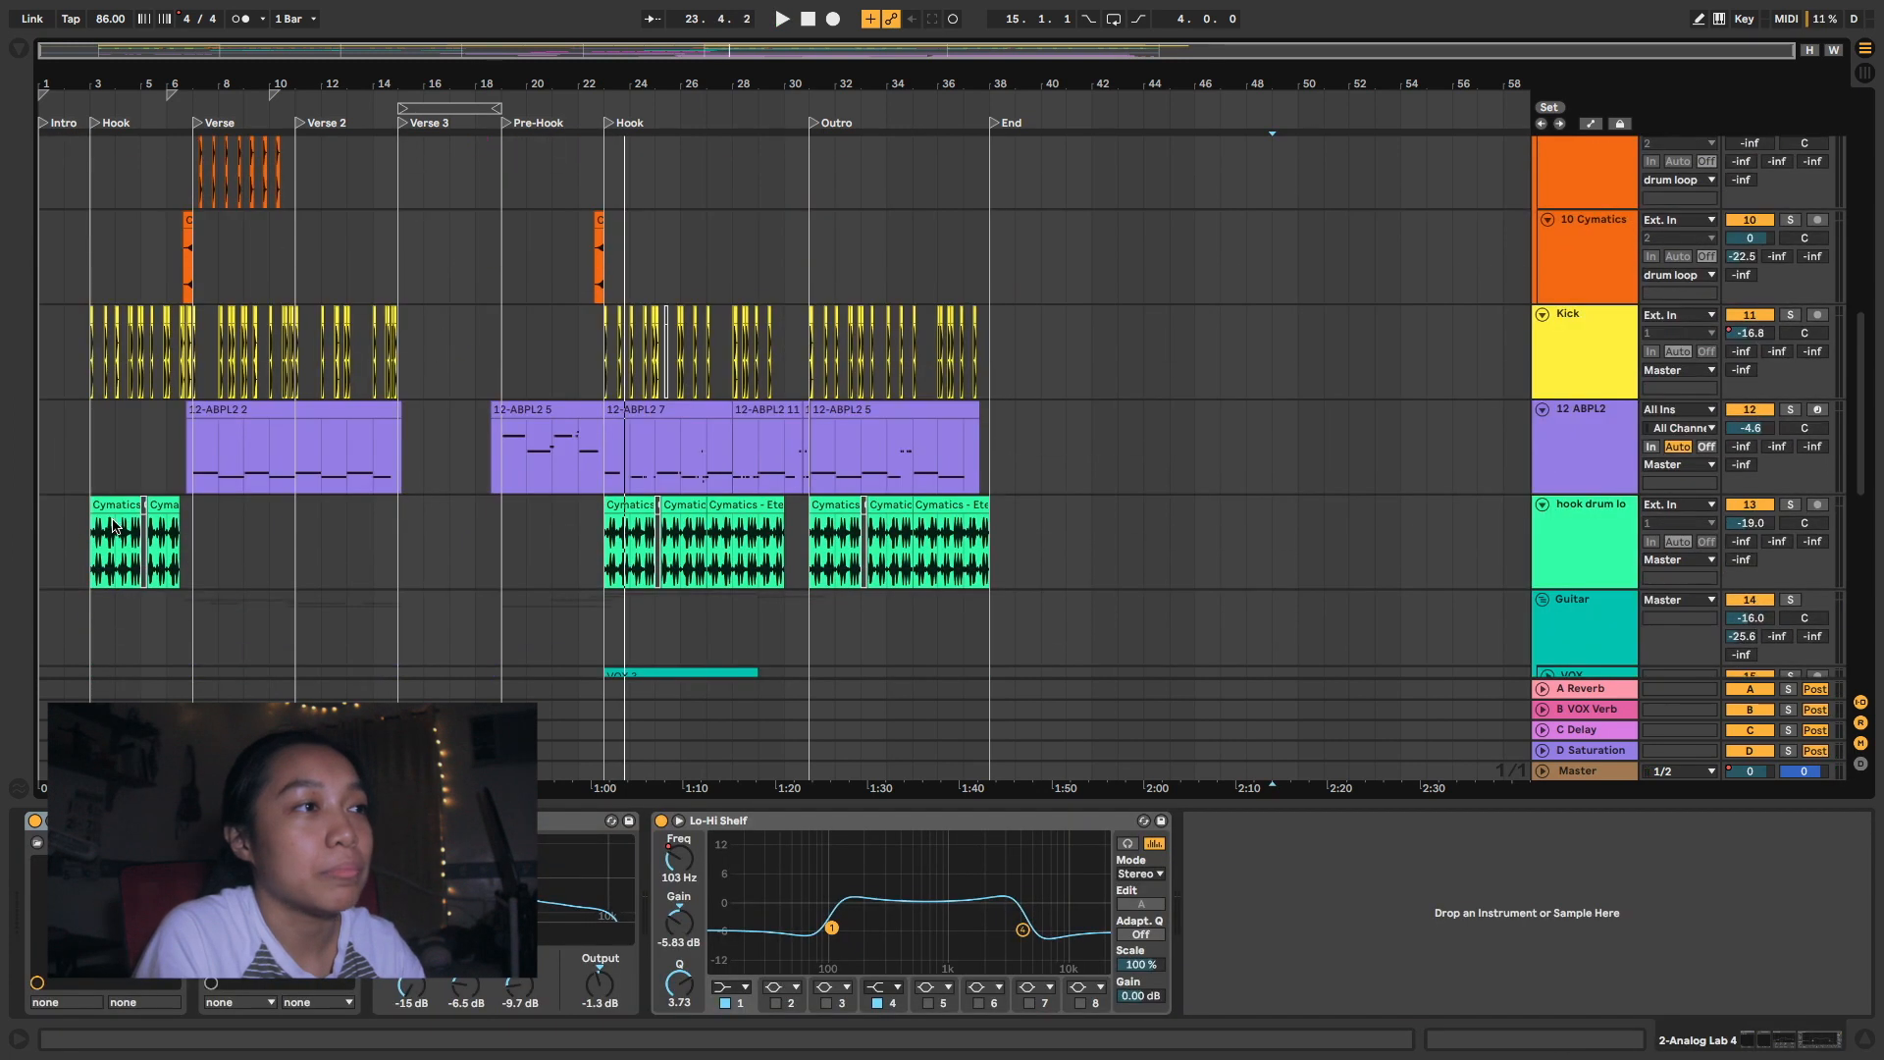
click(189, 465)
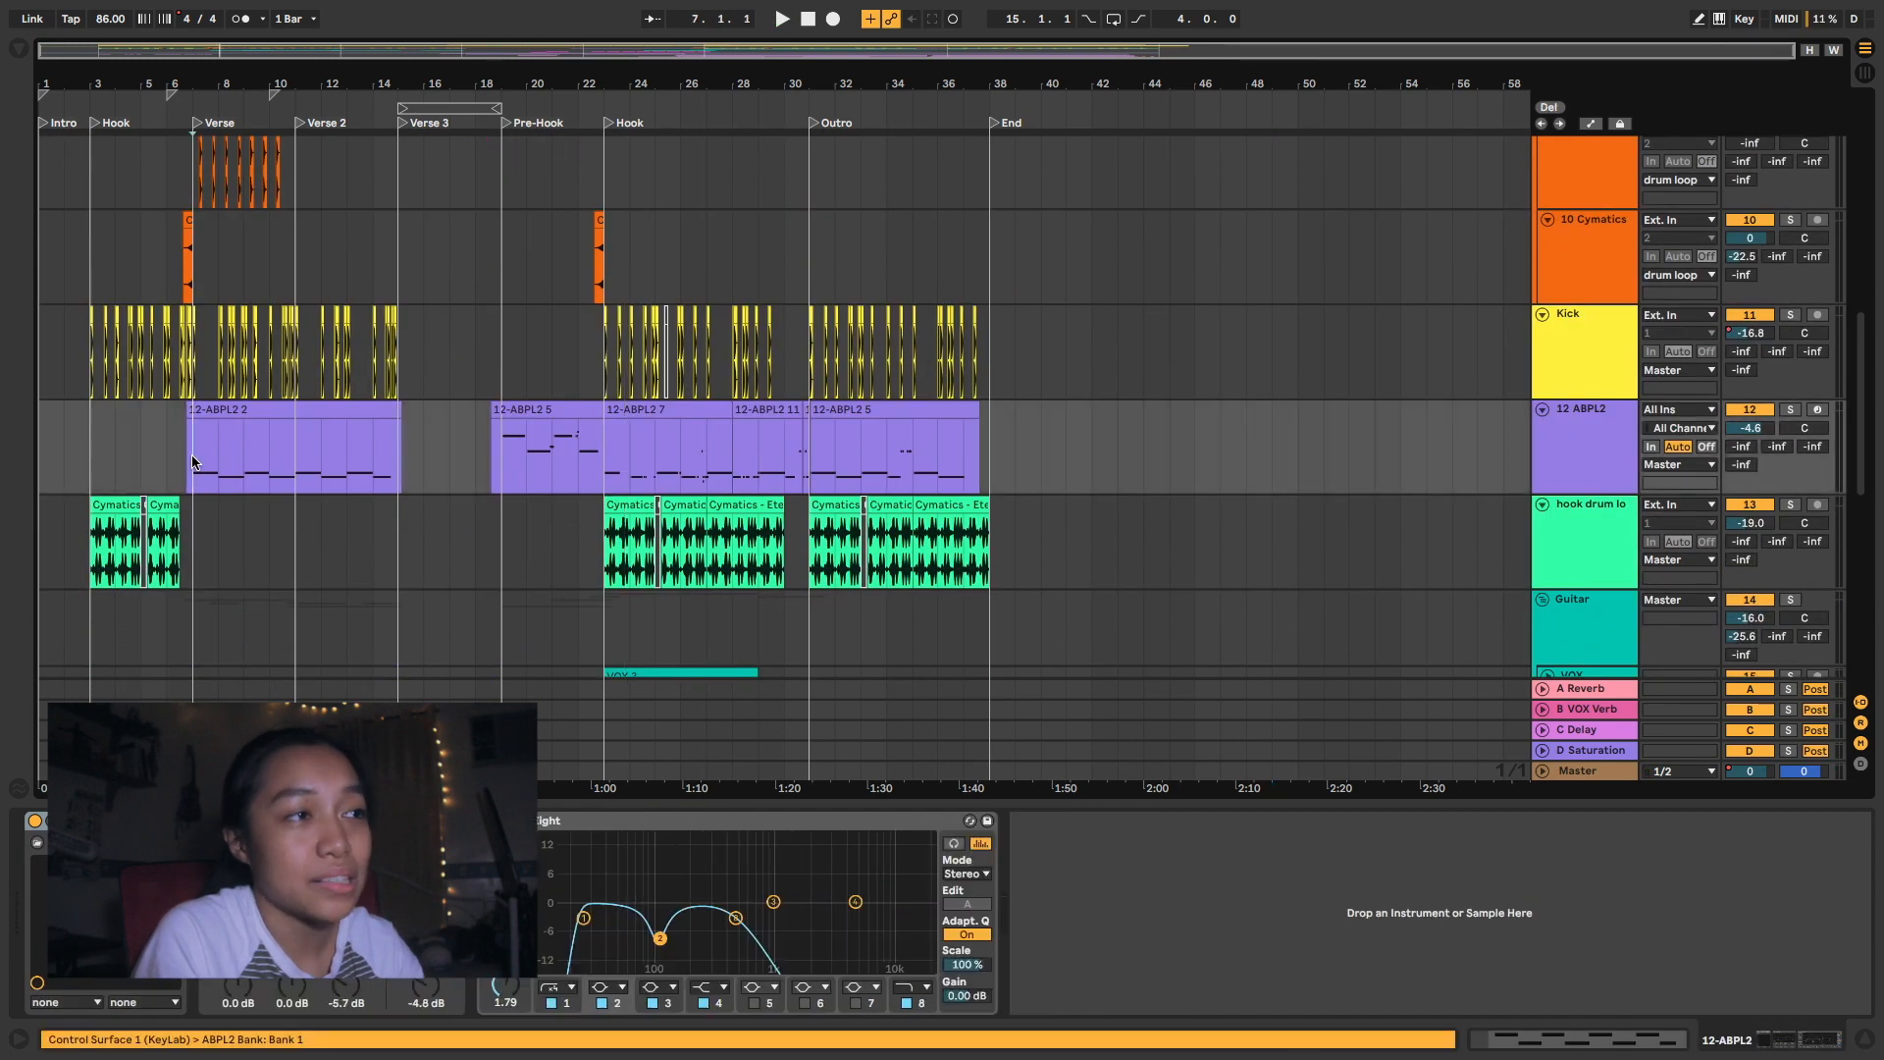
double_click(219, 404)
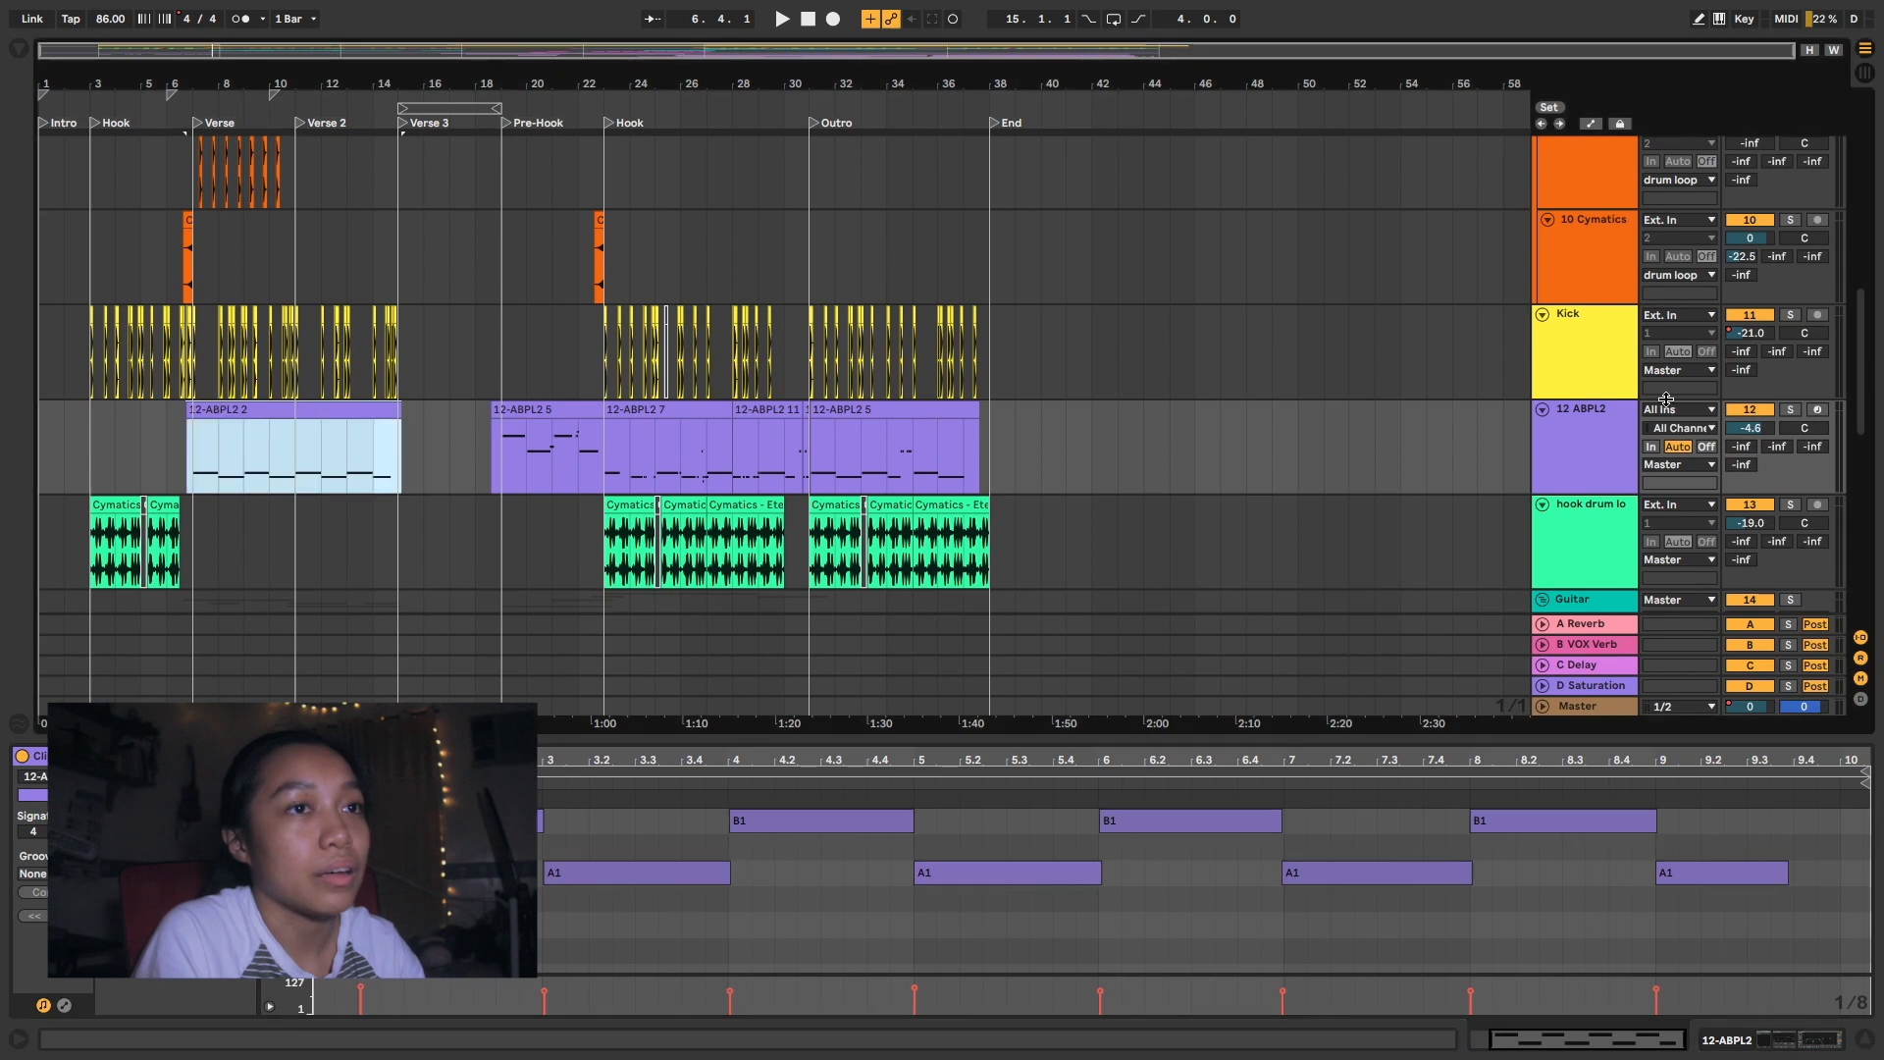
click(1621, 465)
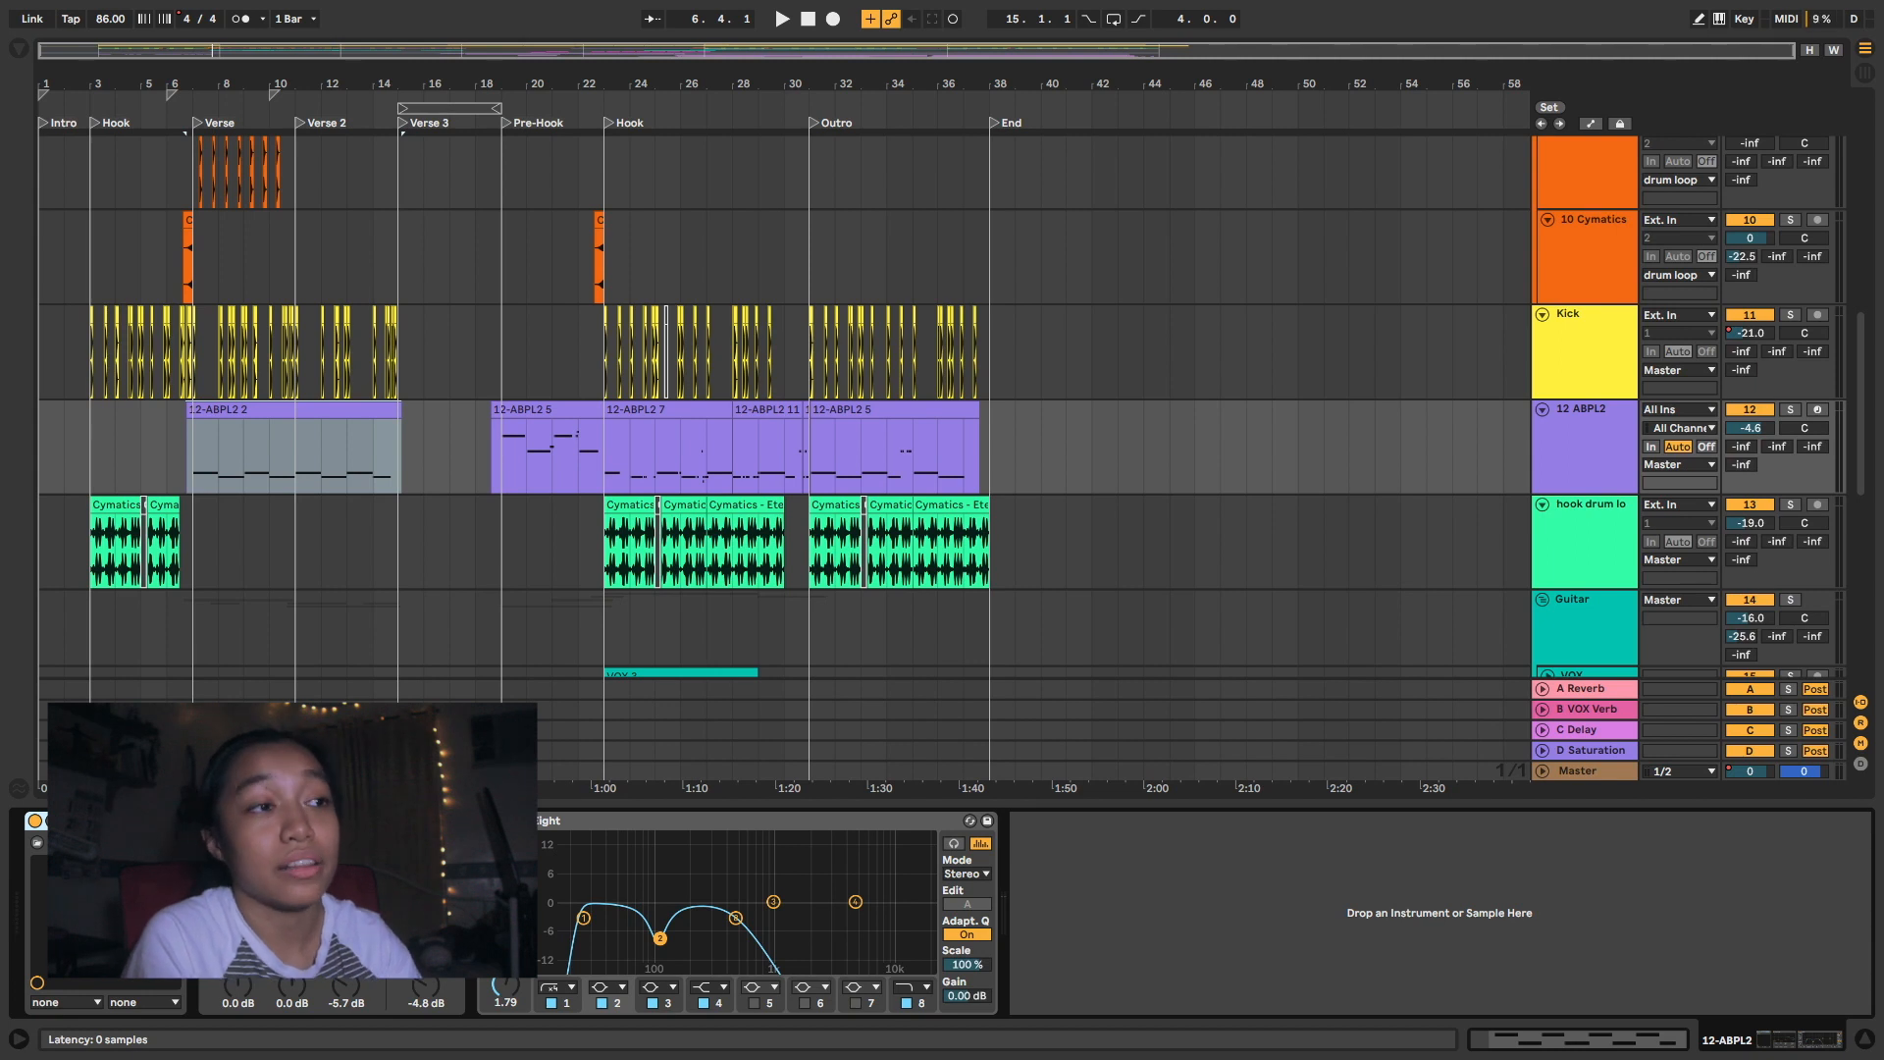
- Solo the 12 ABPL2 track and audition its Verse bass line from 7.1.1
click(198, 467)
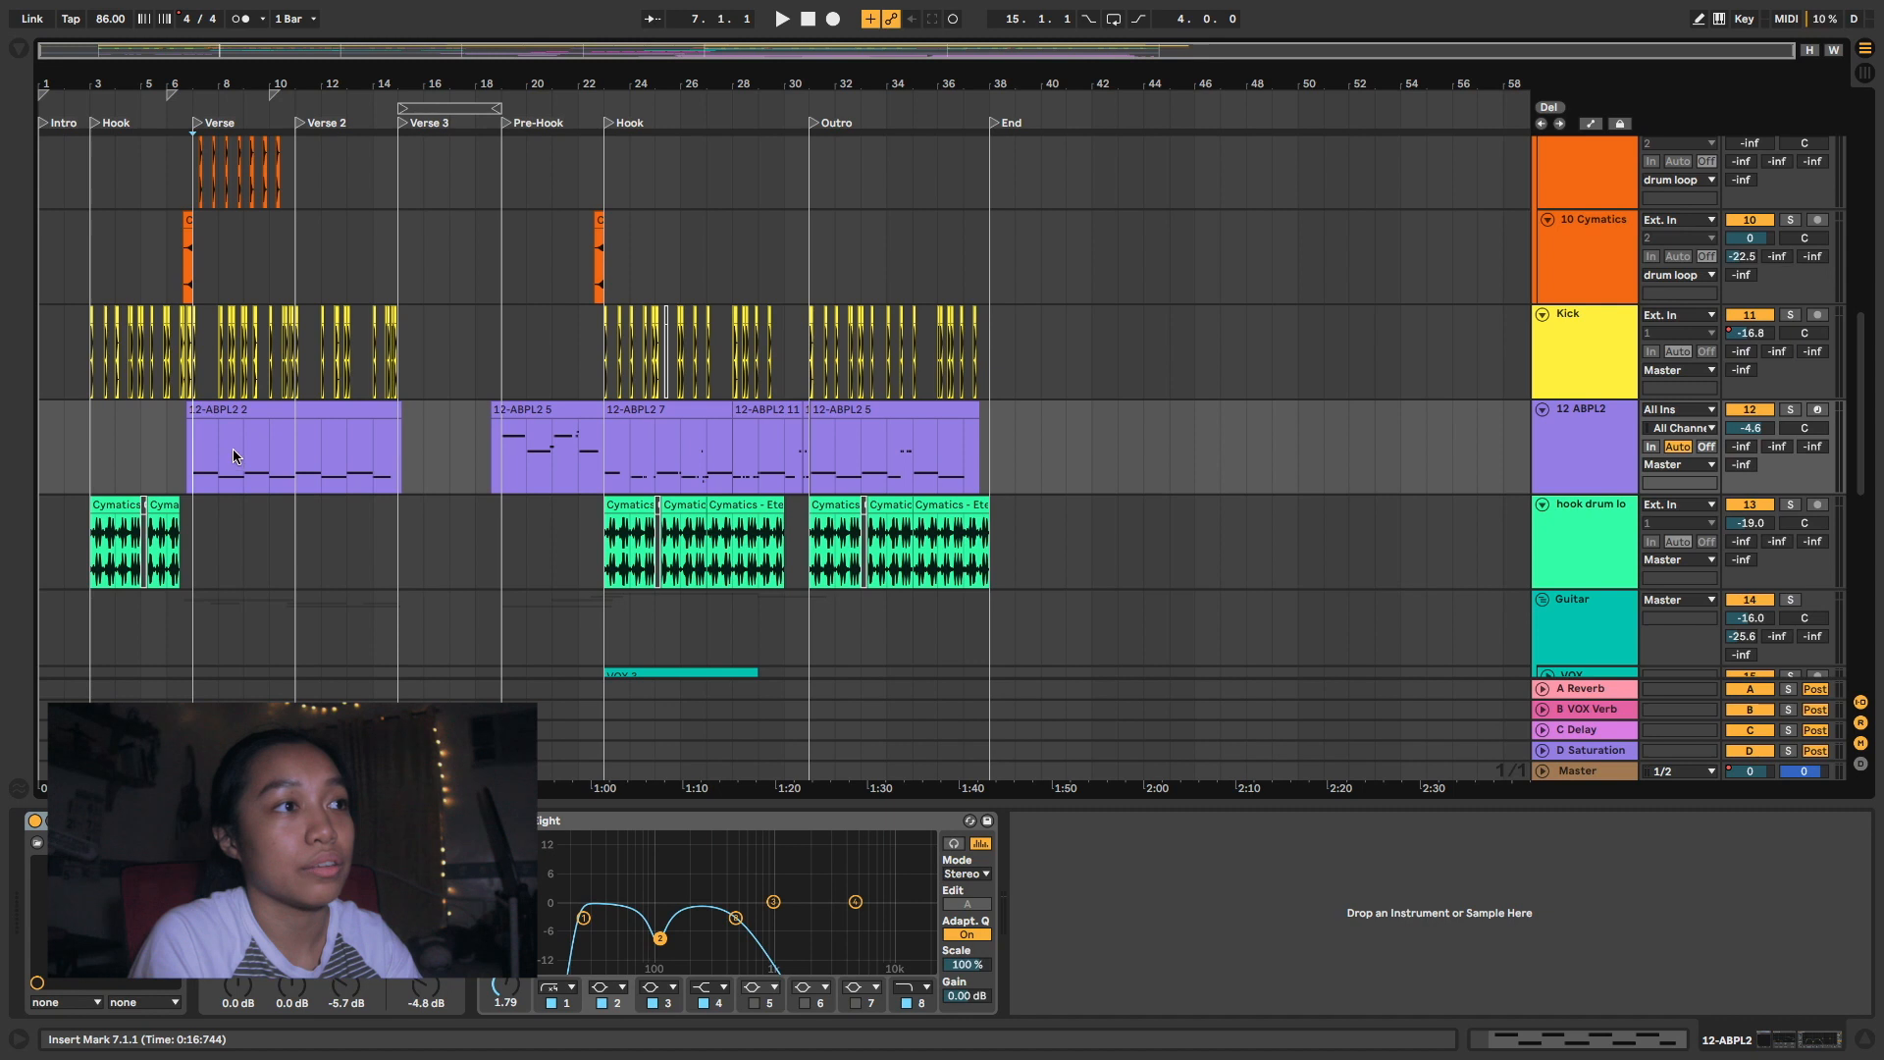
key(space)
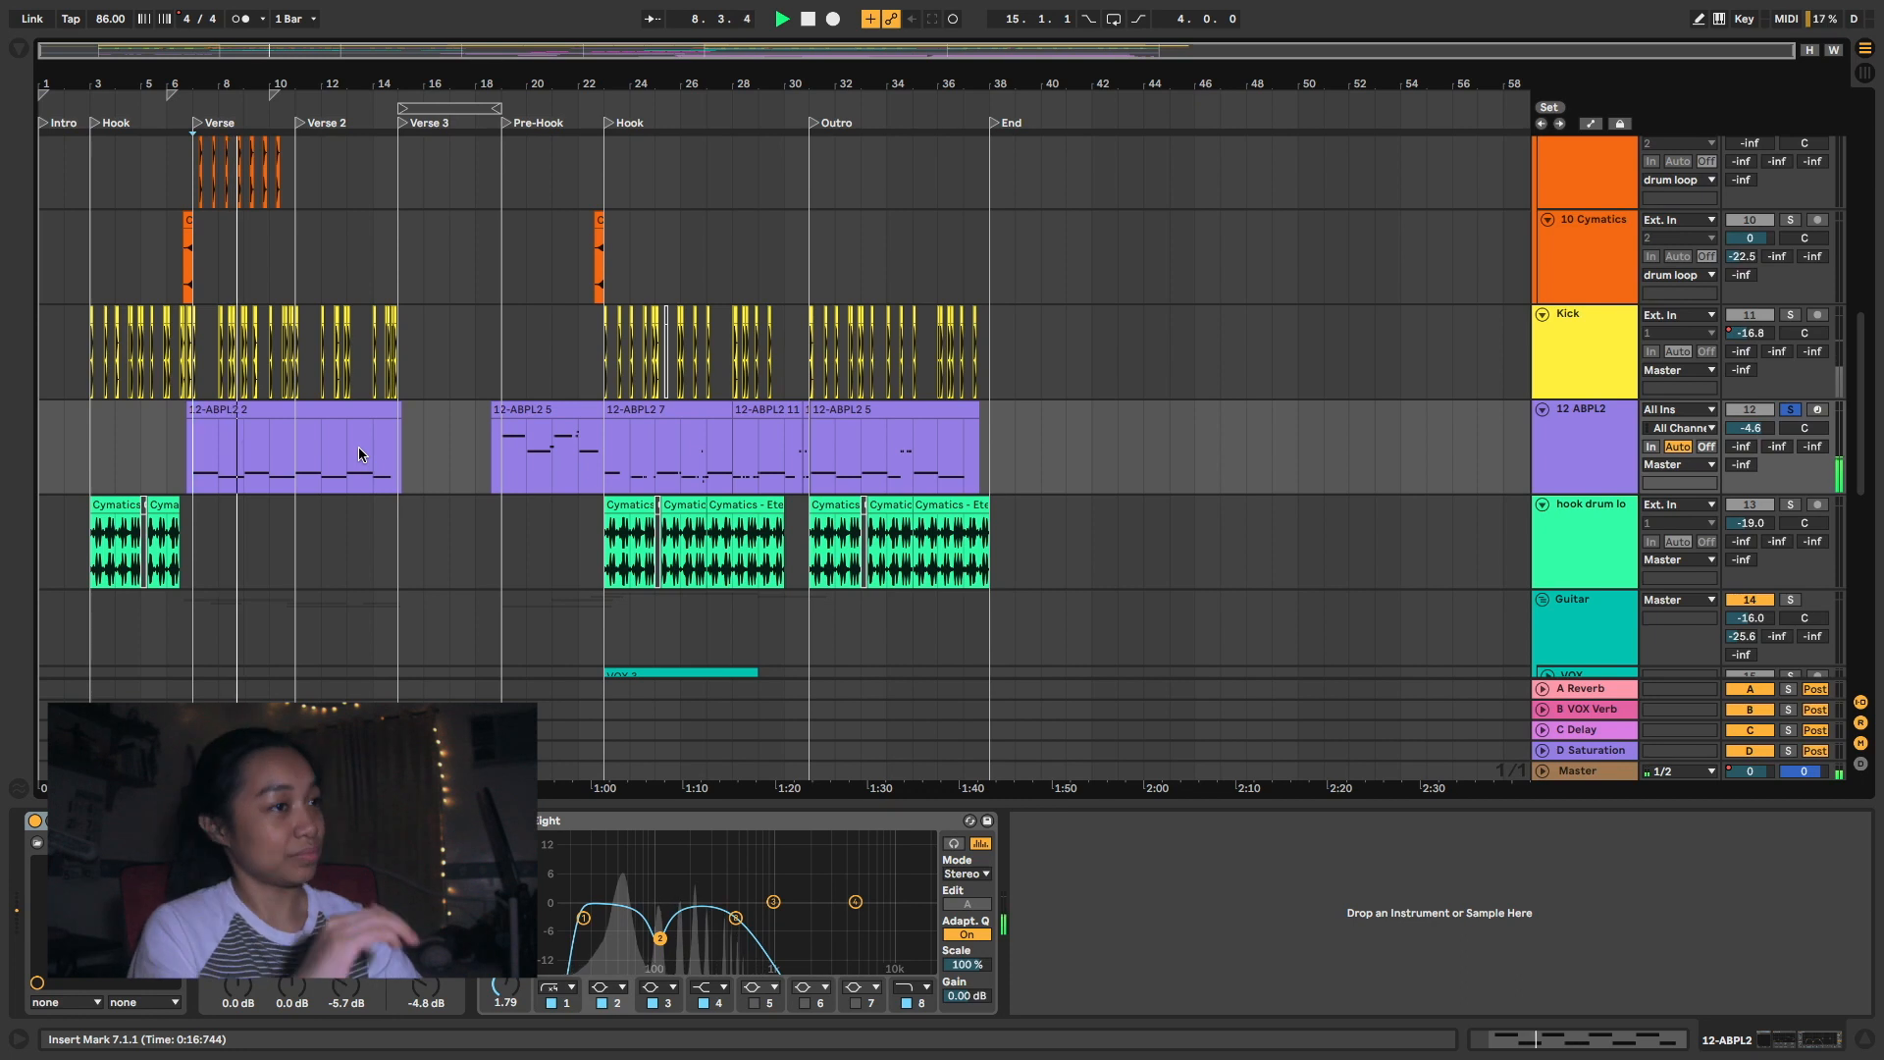
key(space)
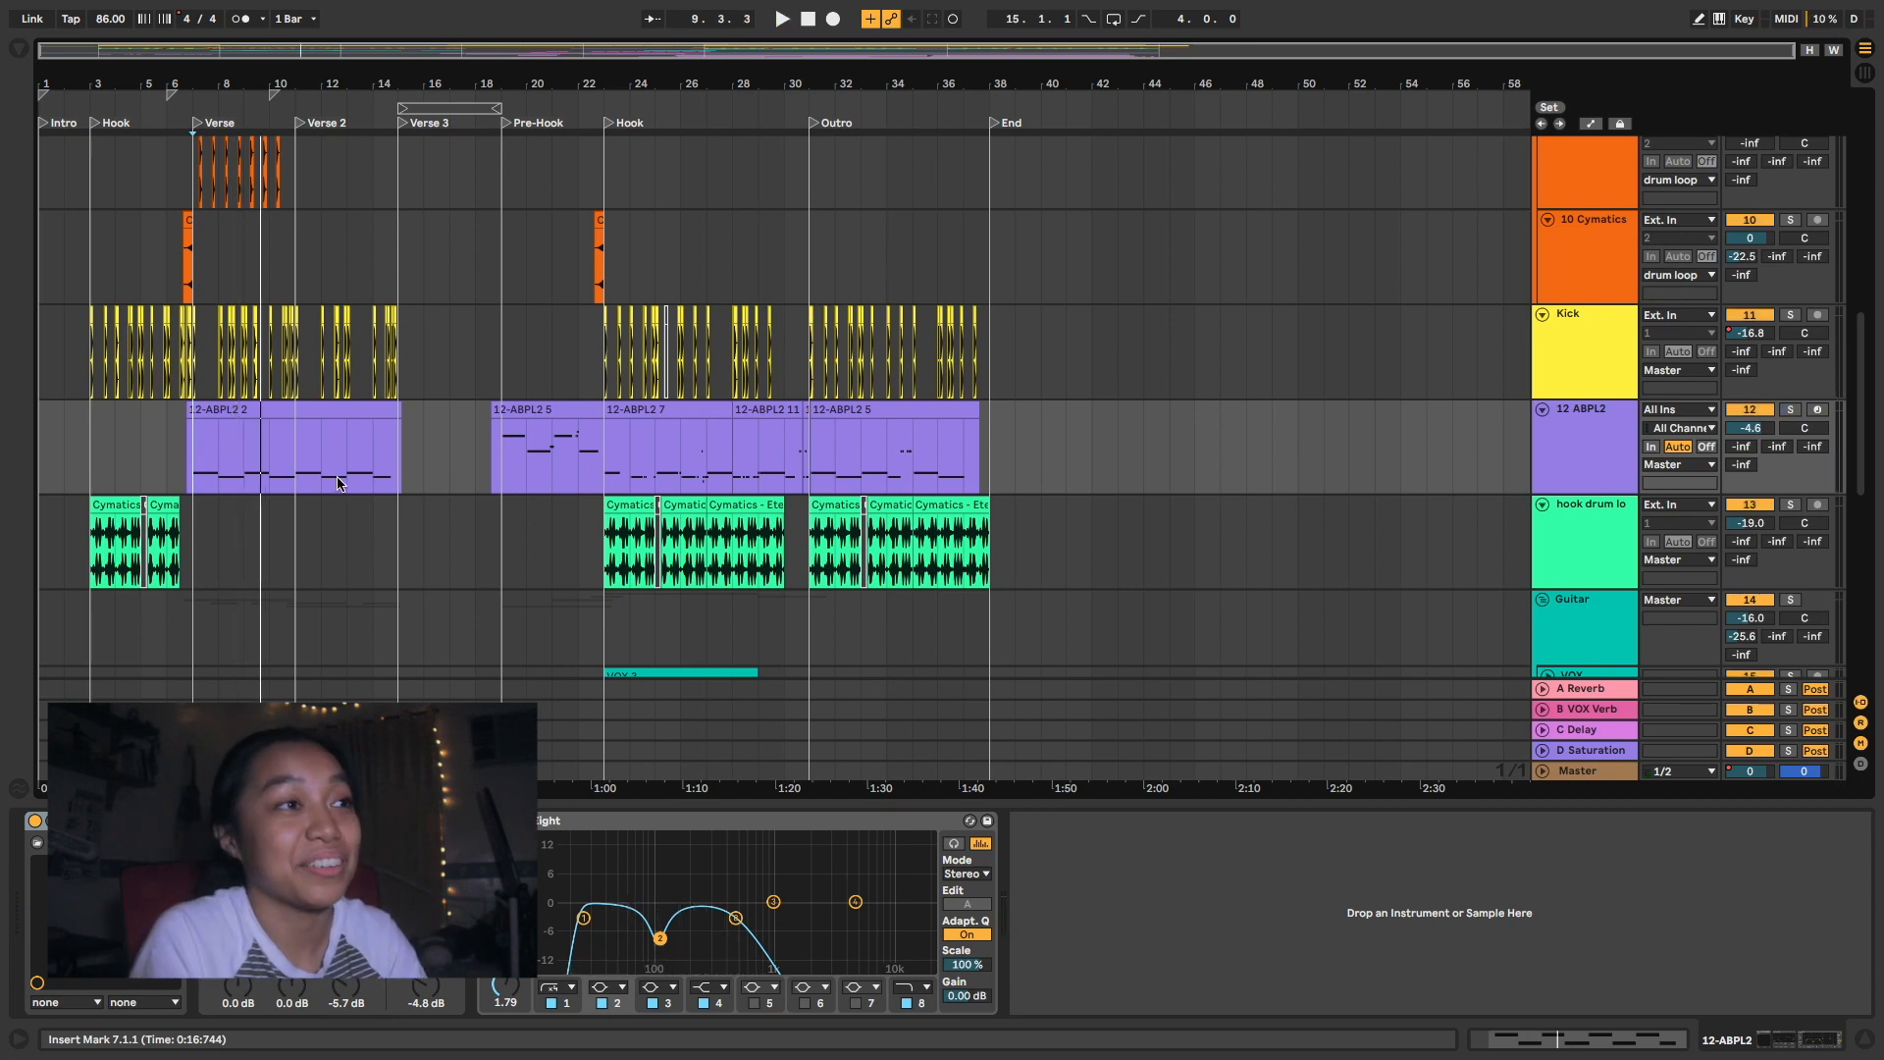
- Play the 12 ABPL2 track soloed from 19.1.1 in the Pre-Hook through the Hook
click(504, 451)
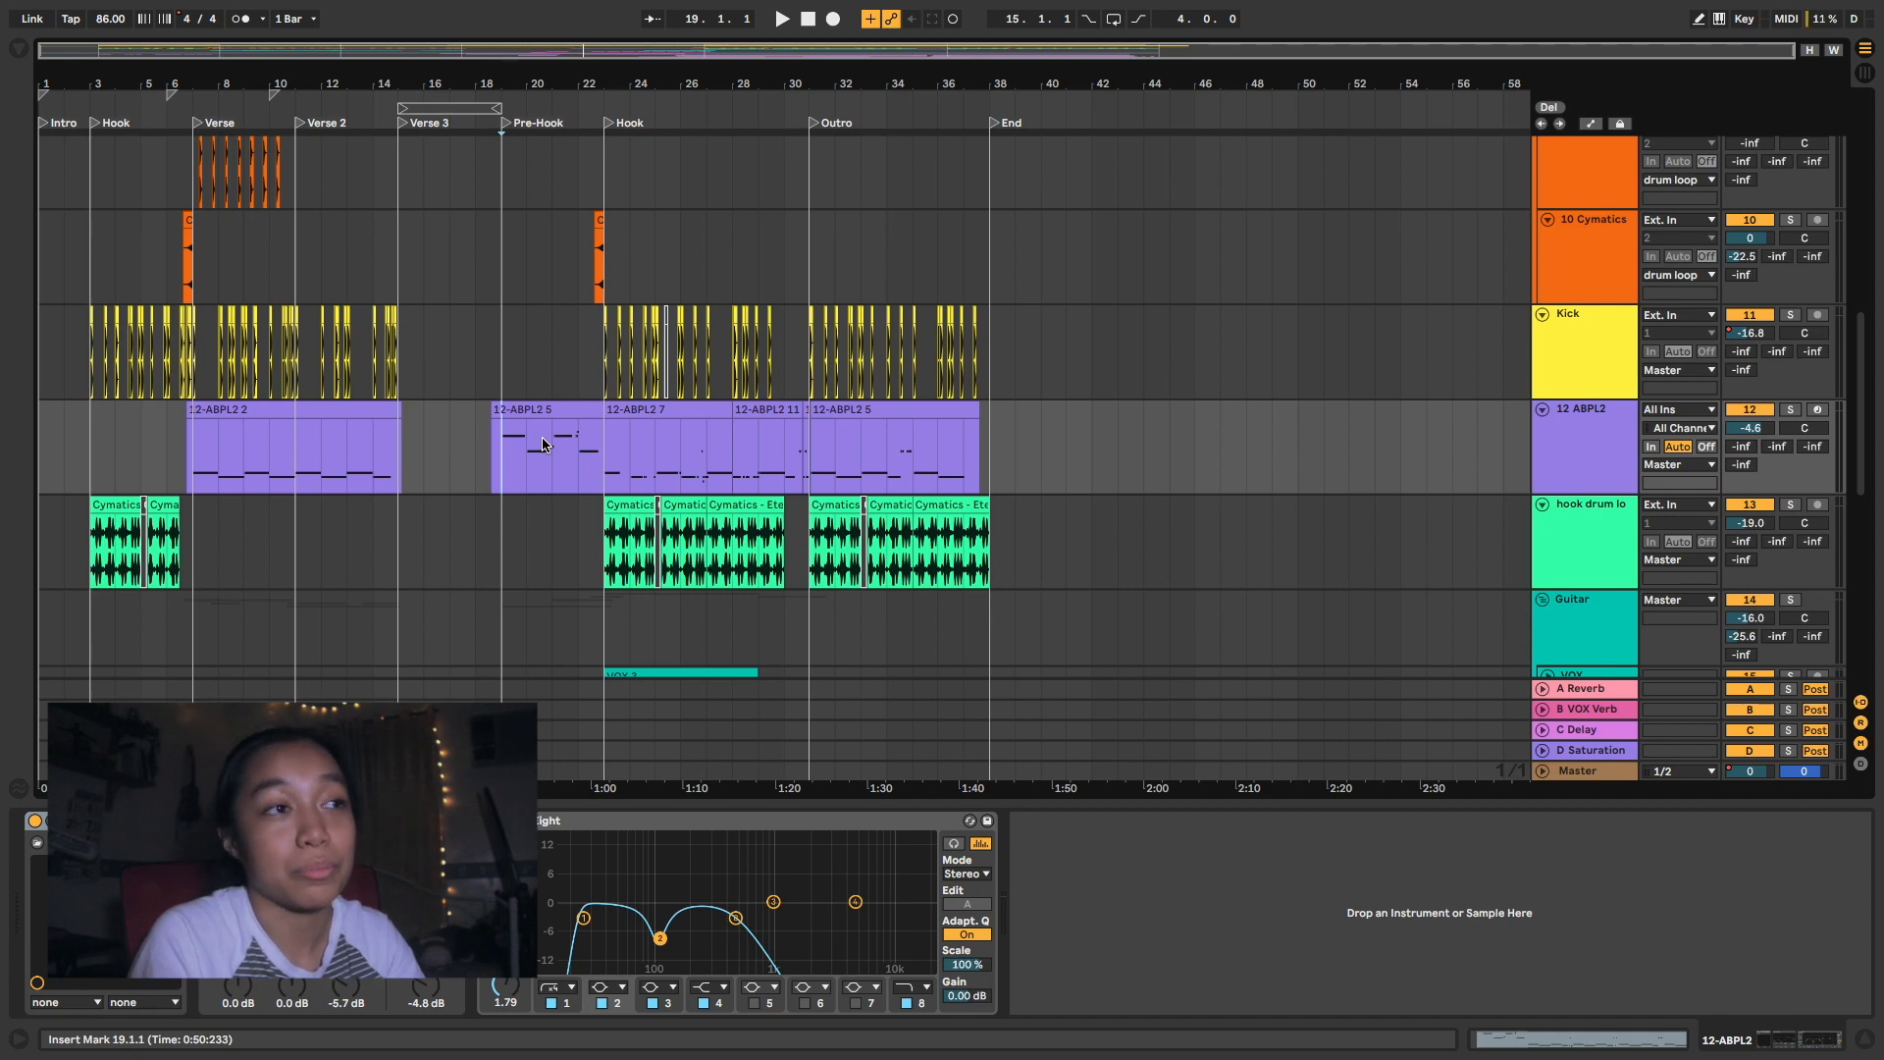
key(s)
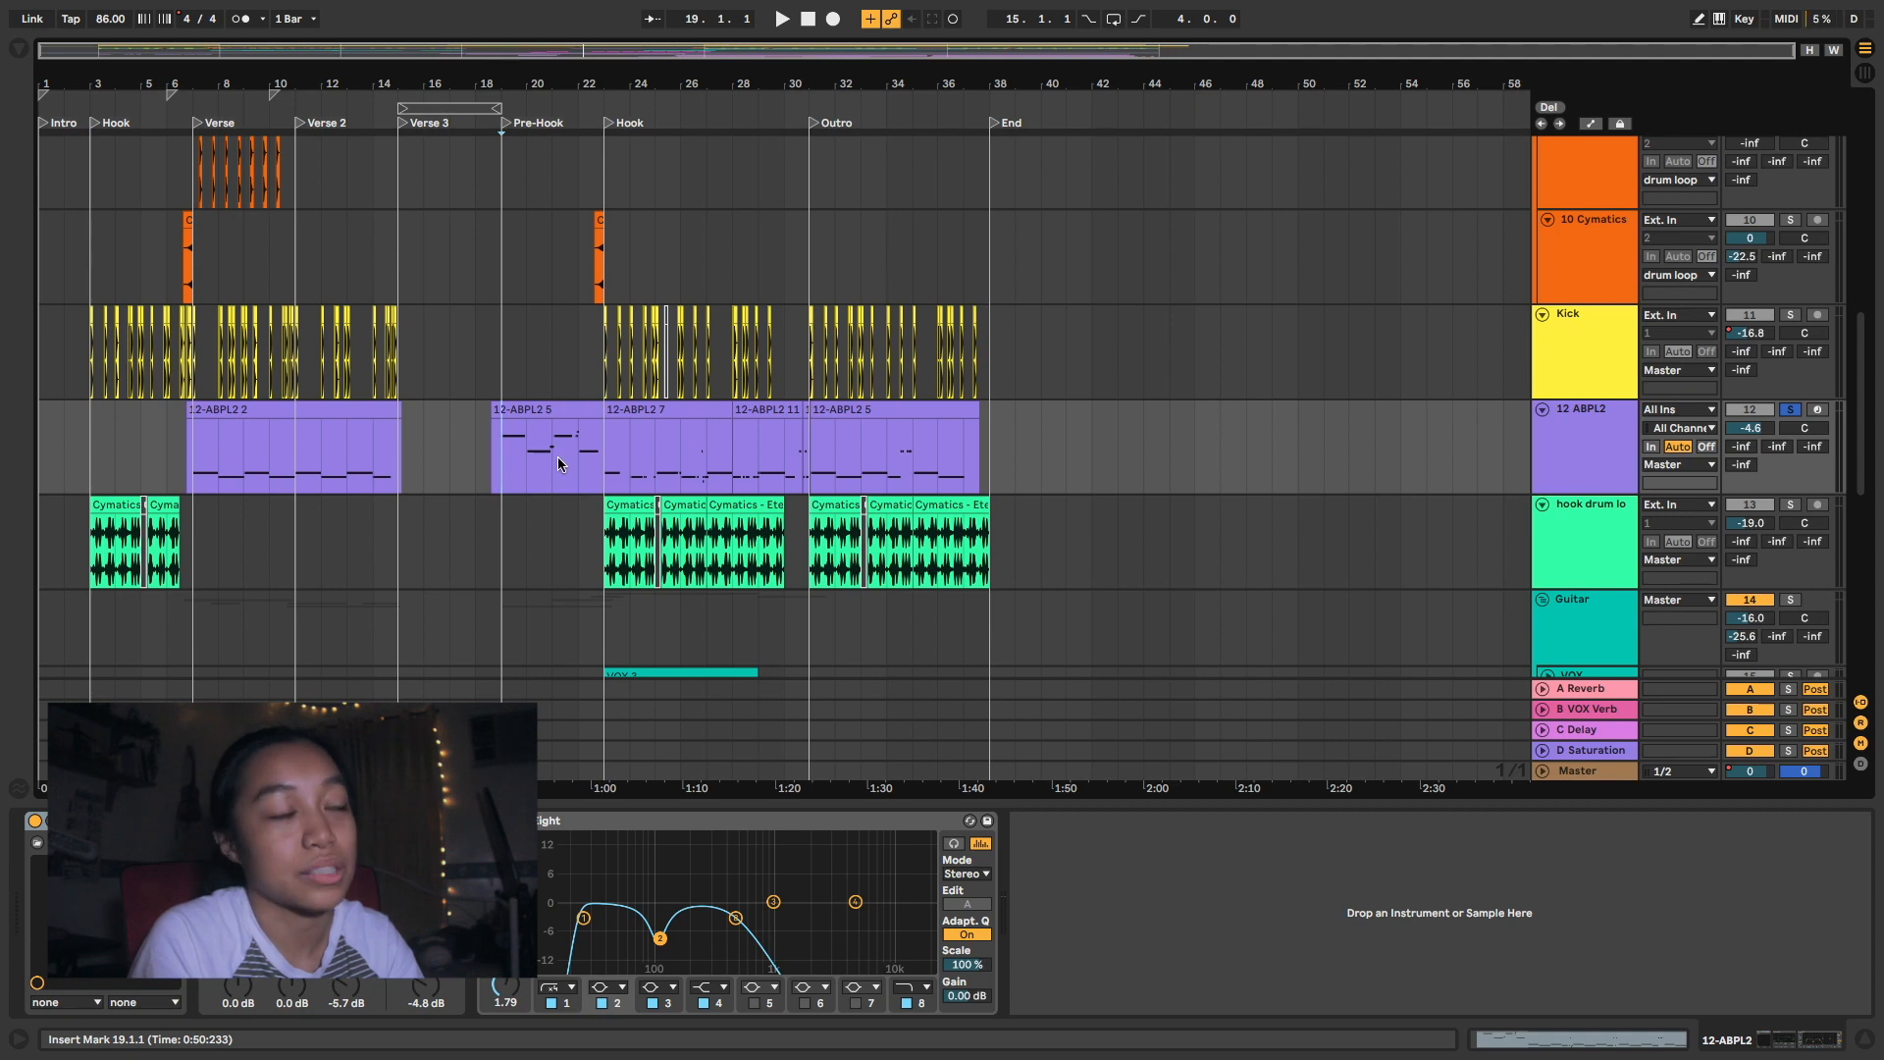
key(space)
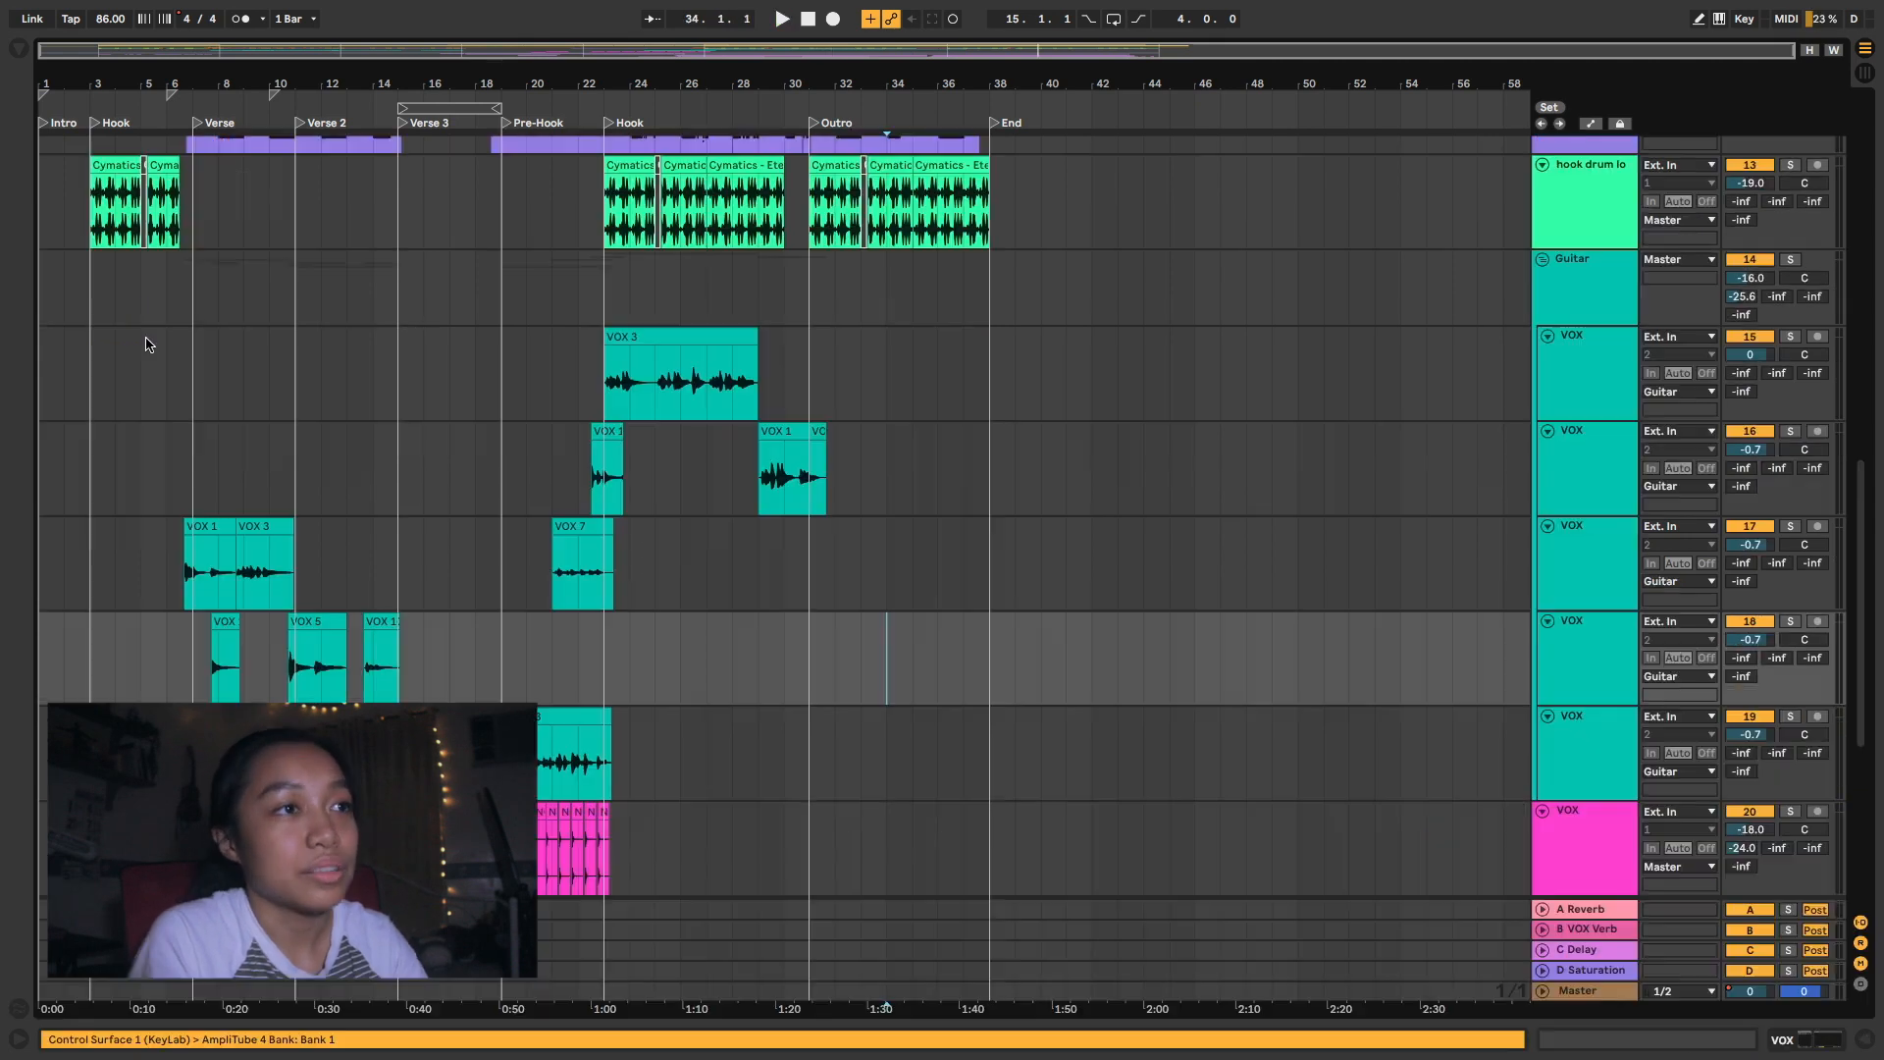
- Go to the teal guitar tracks and show the device chain of the Guitar group
drag(147, 345, 886, 727)
click(246, 376)
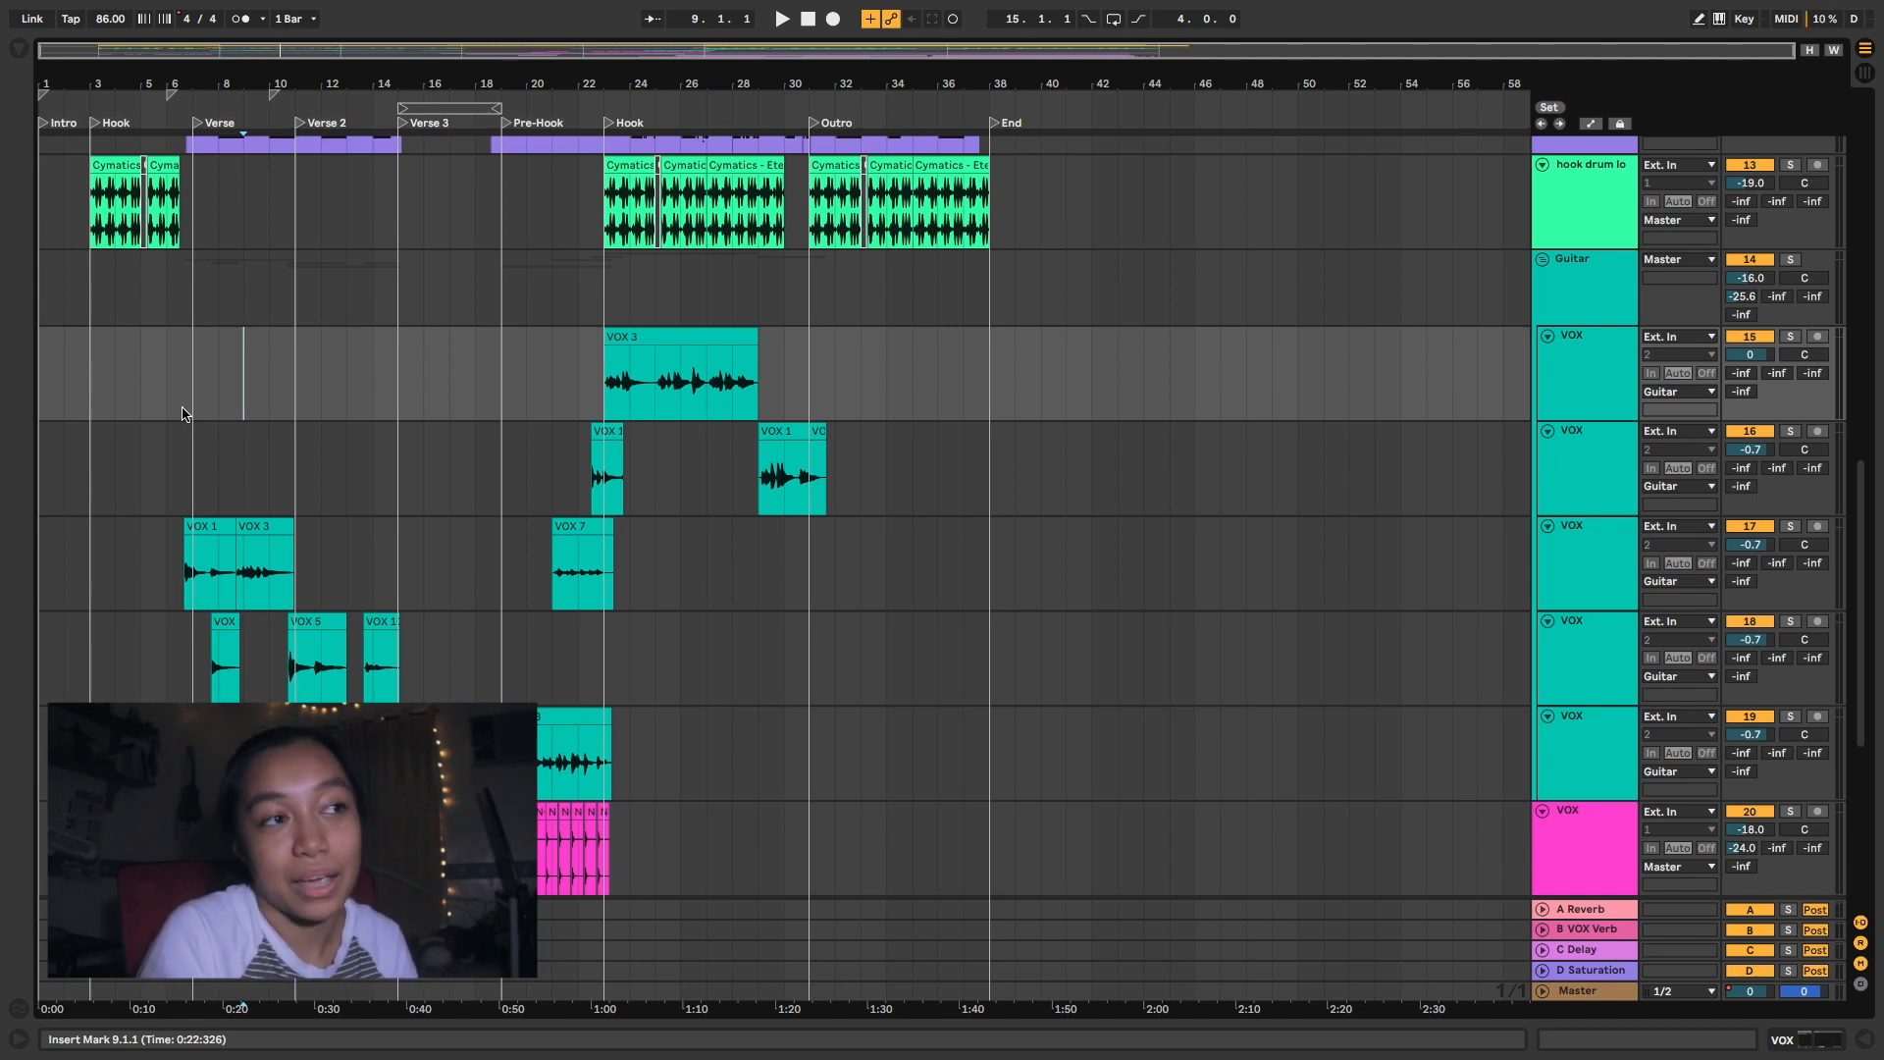
click(1629, 307)
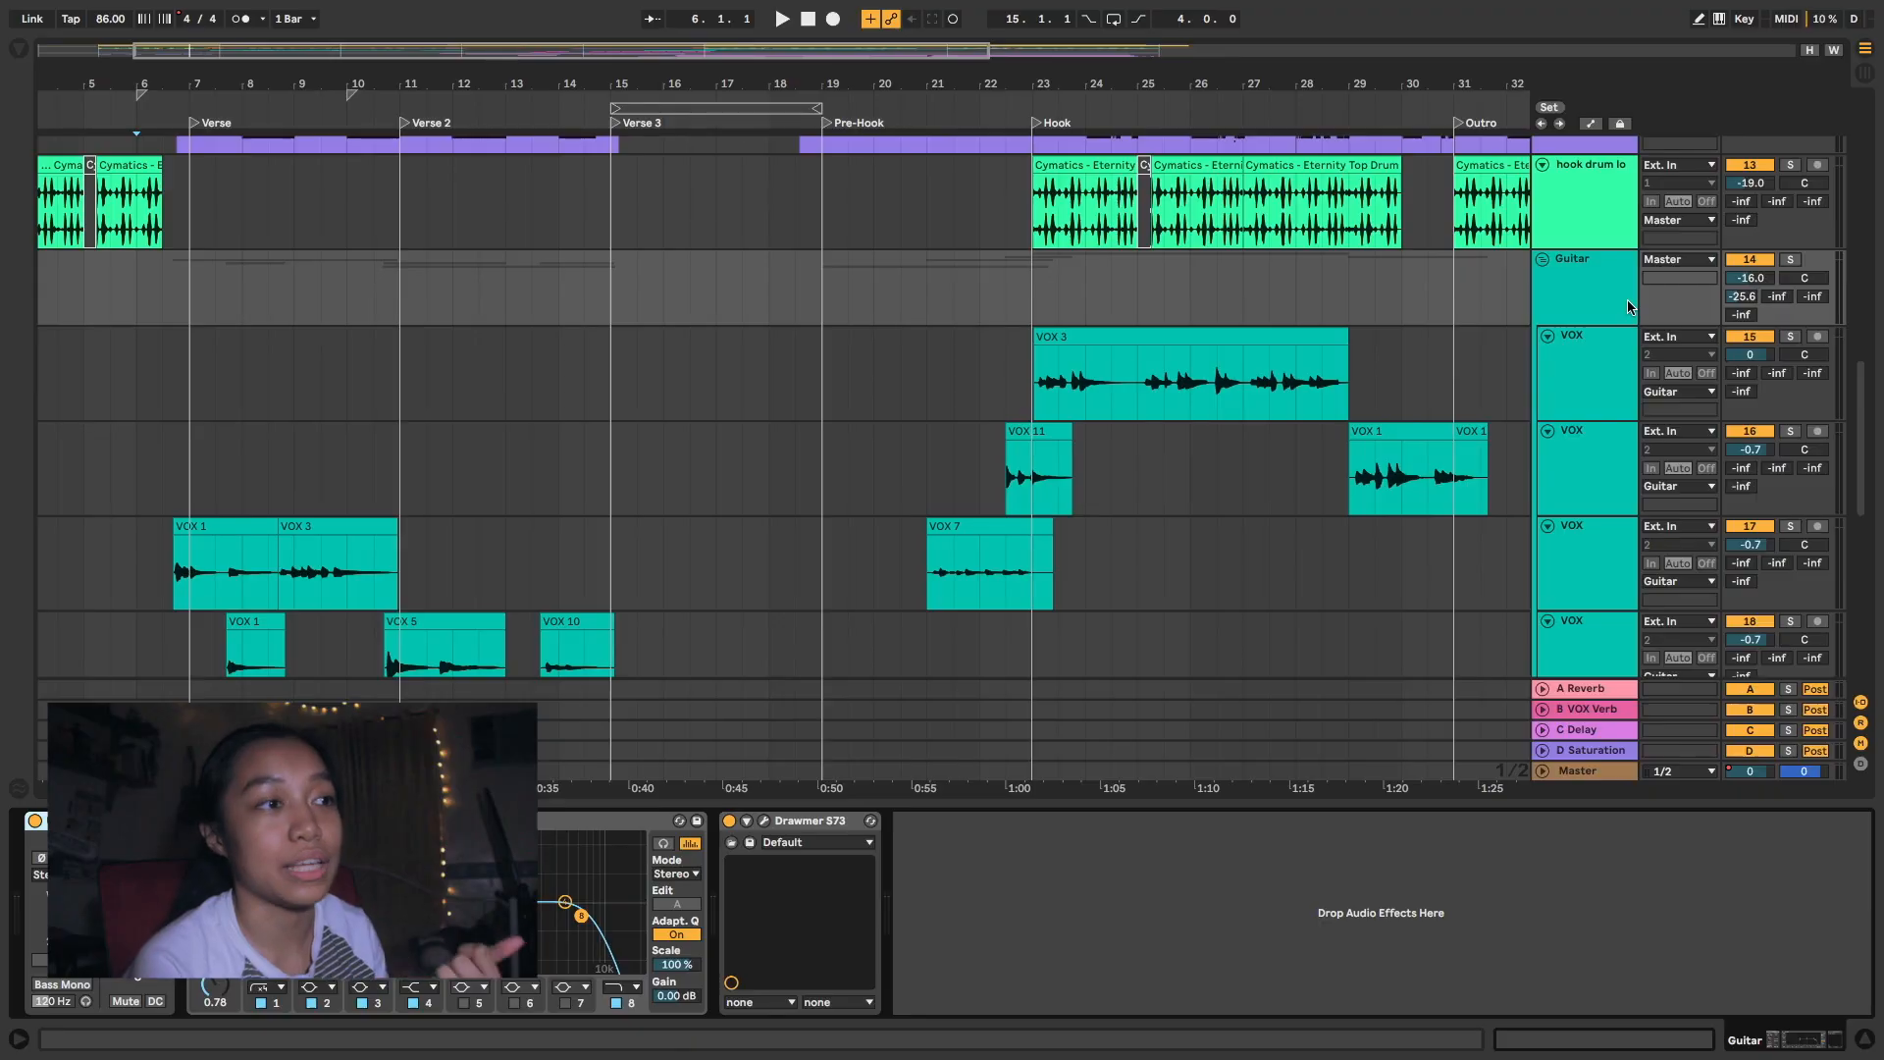
click(1628, 307)
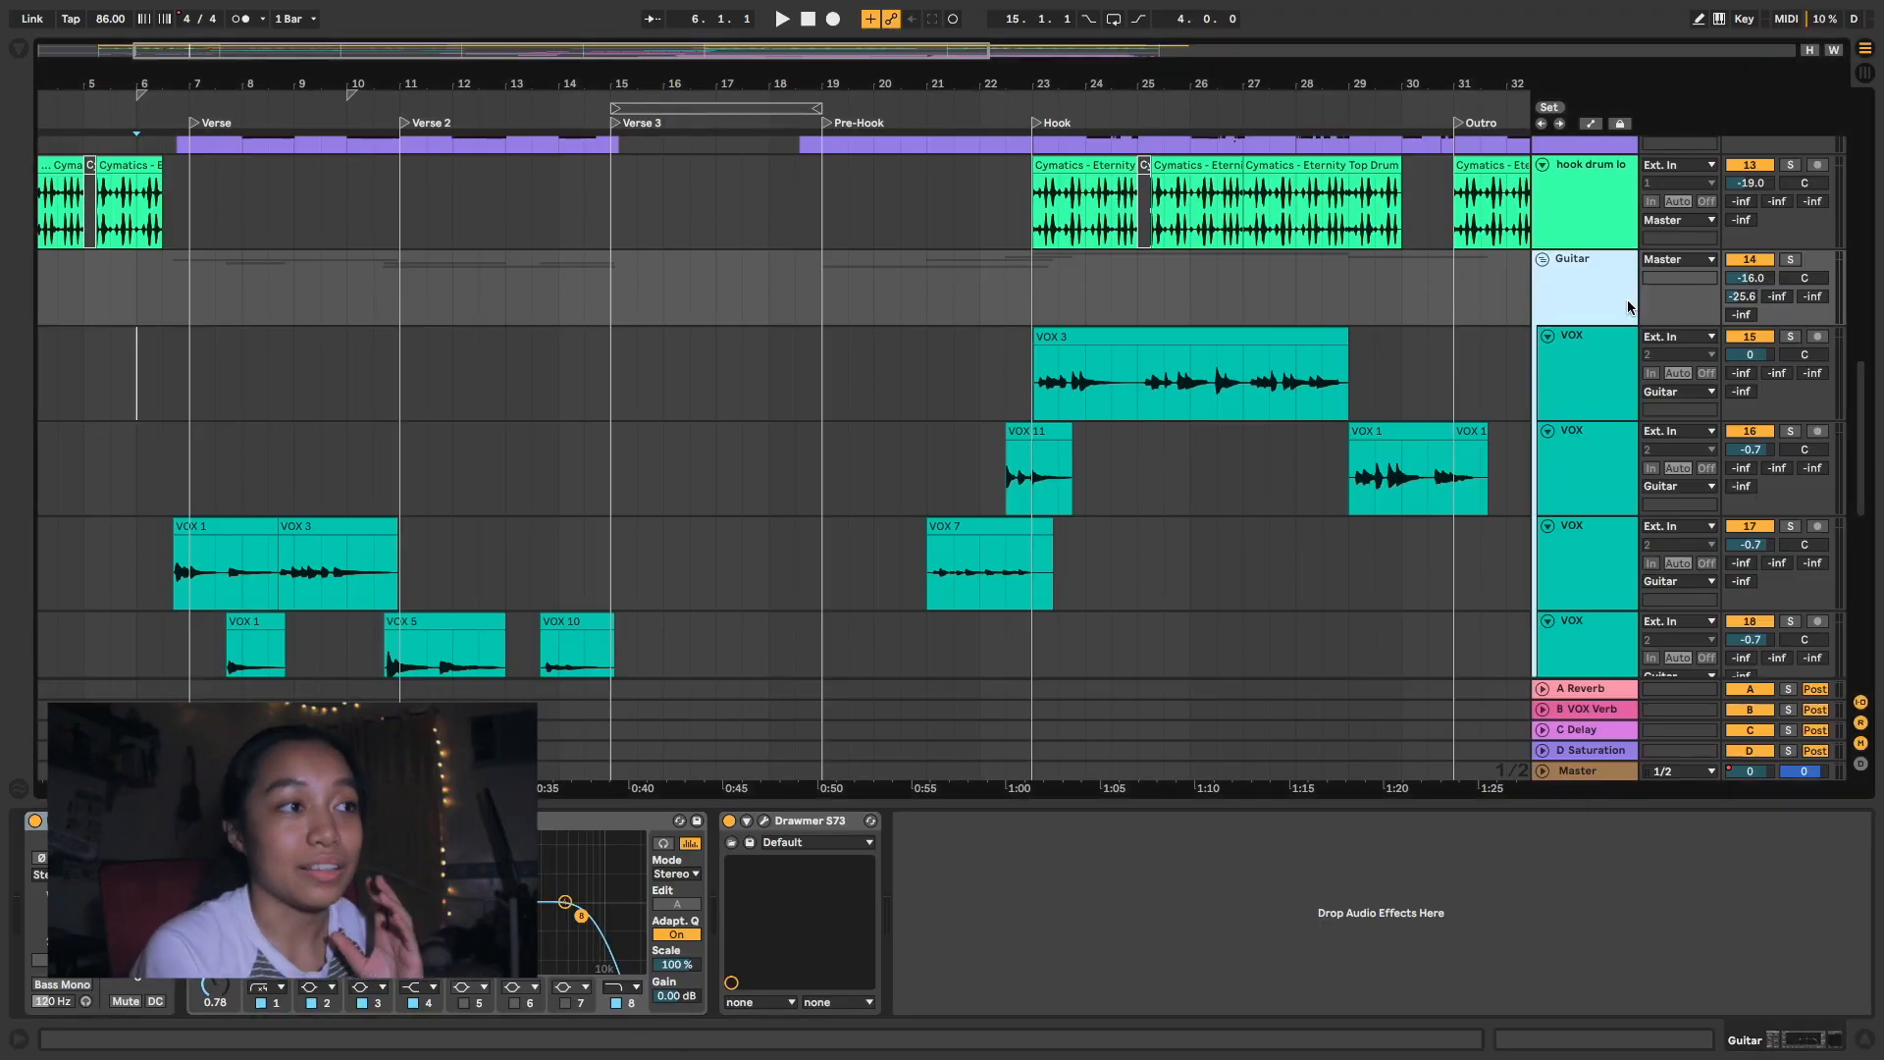
- View the AmpliTube 4 window on the first VOX track in the Guitar group, and audition the soloed group from 21.1.1
click(1607, 365)
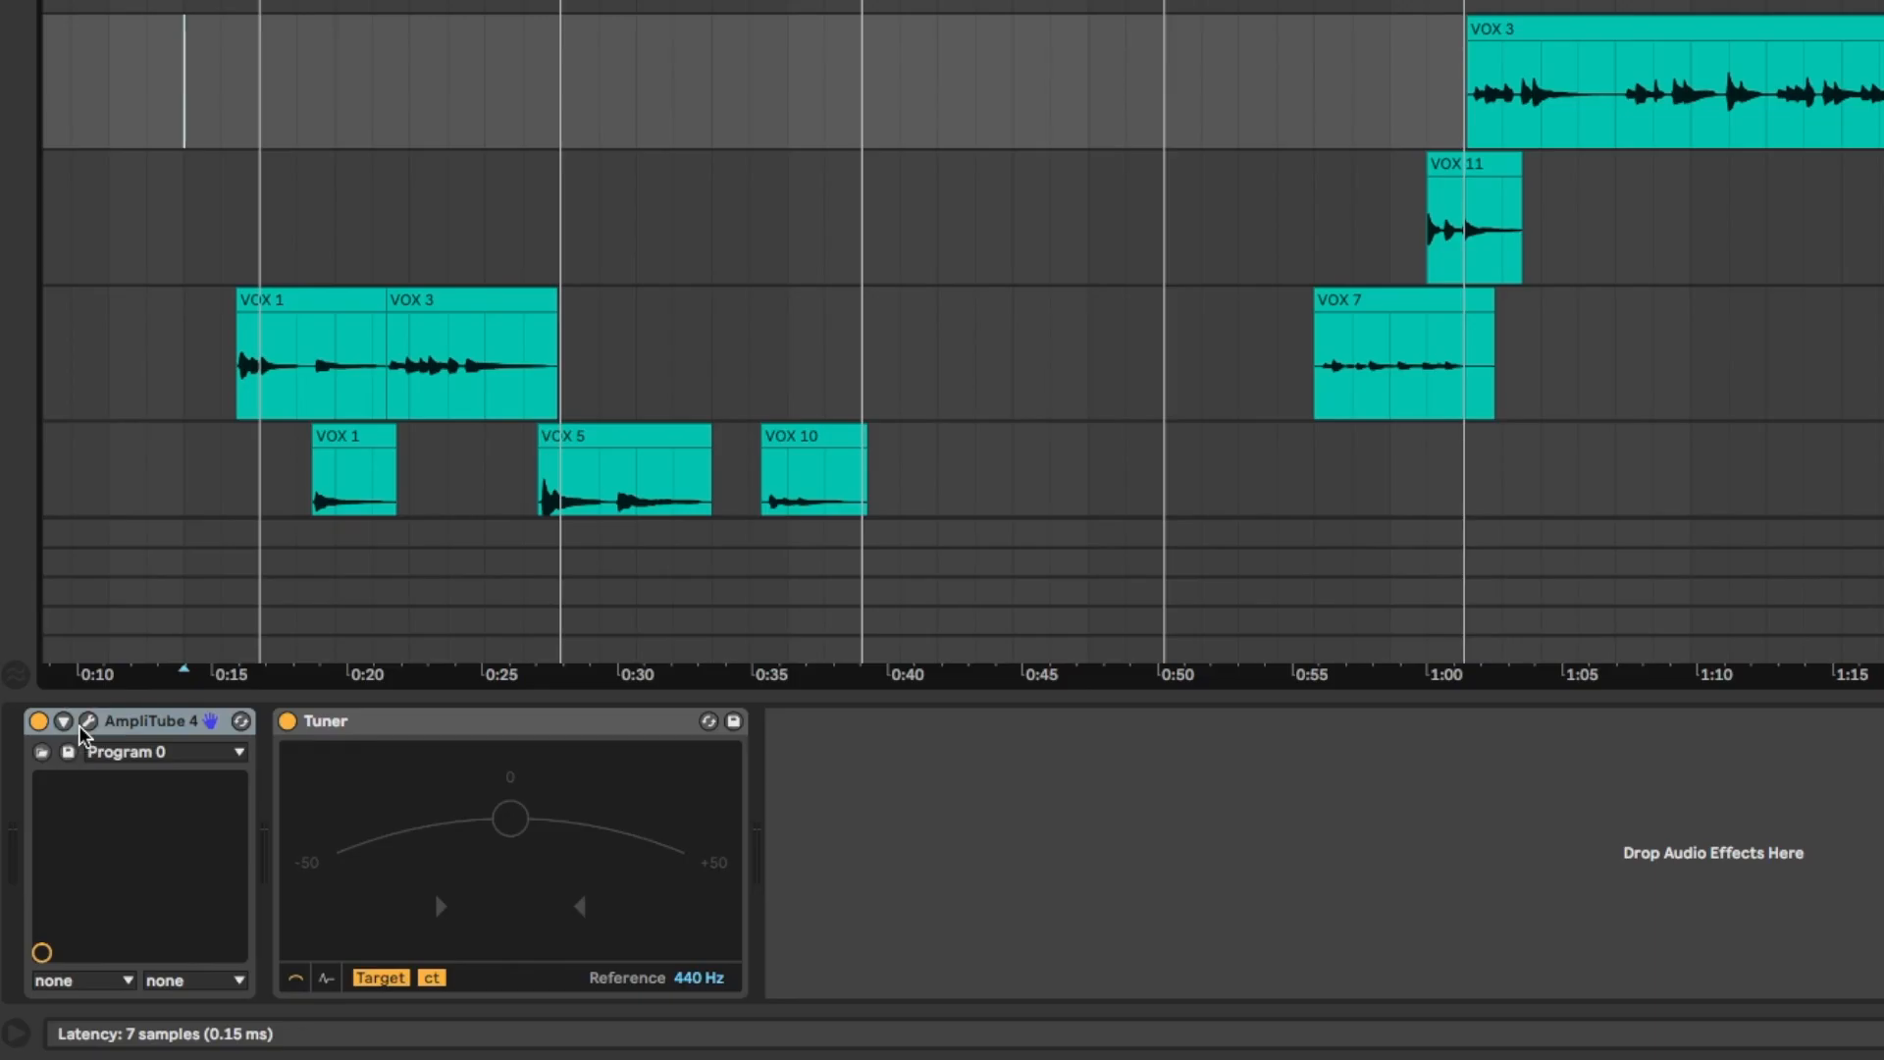
click(134, 580)
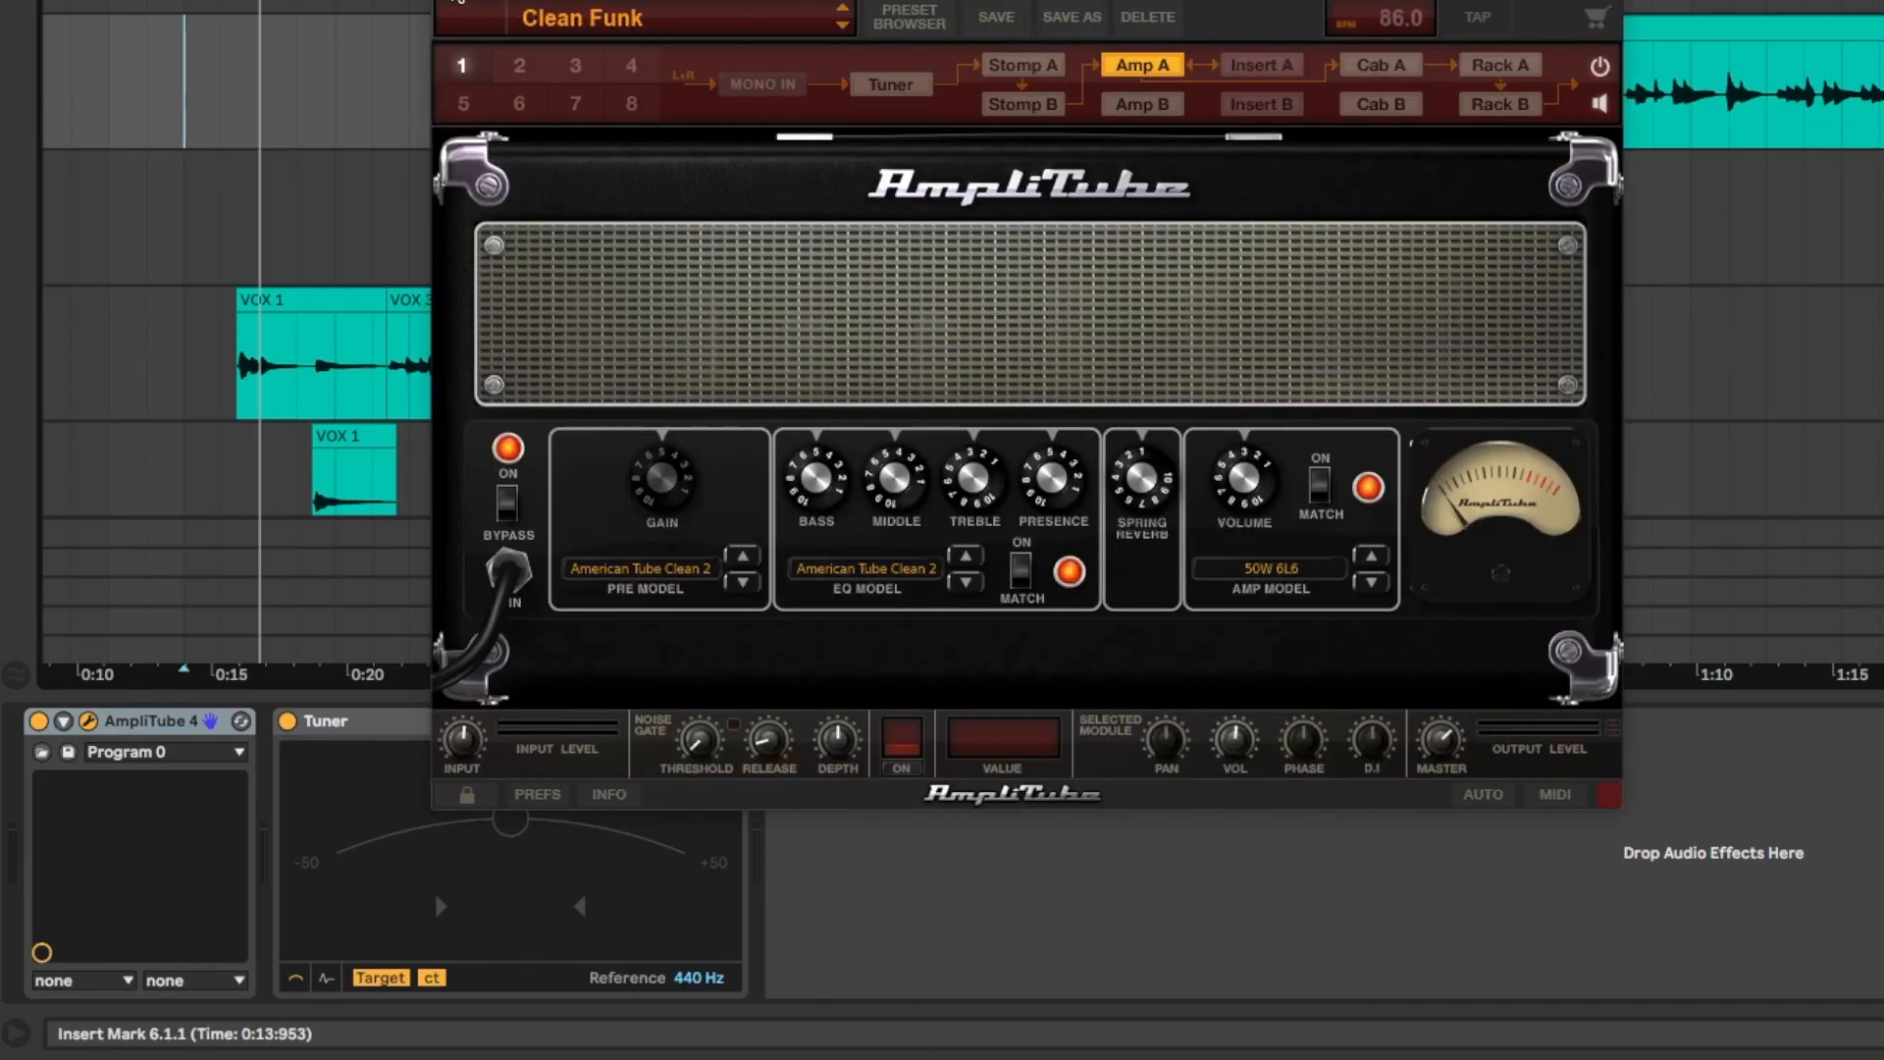
click(446, 1)
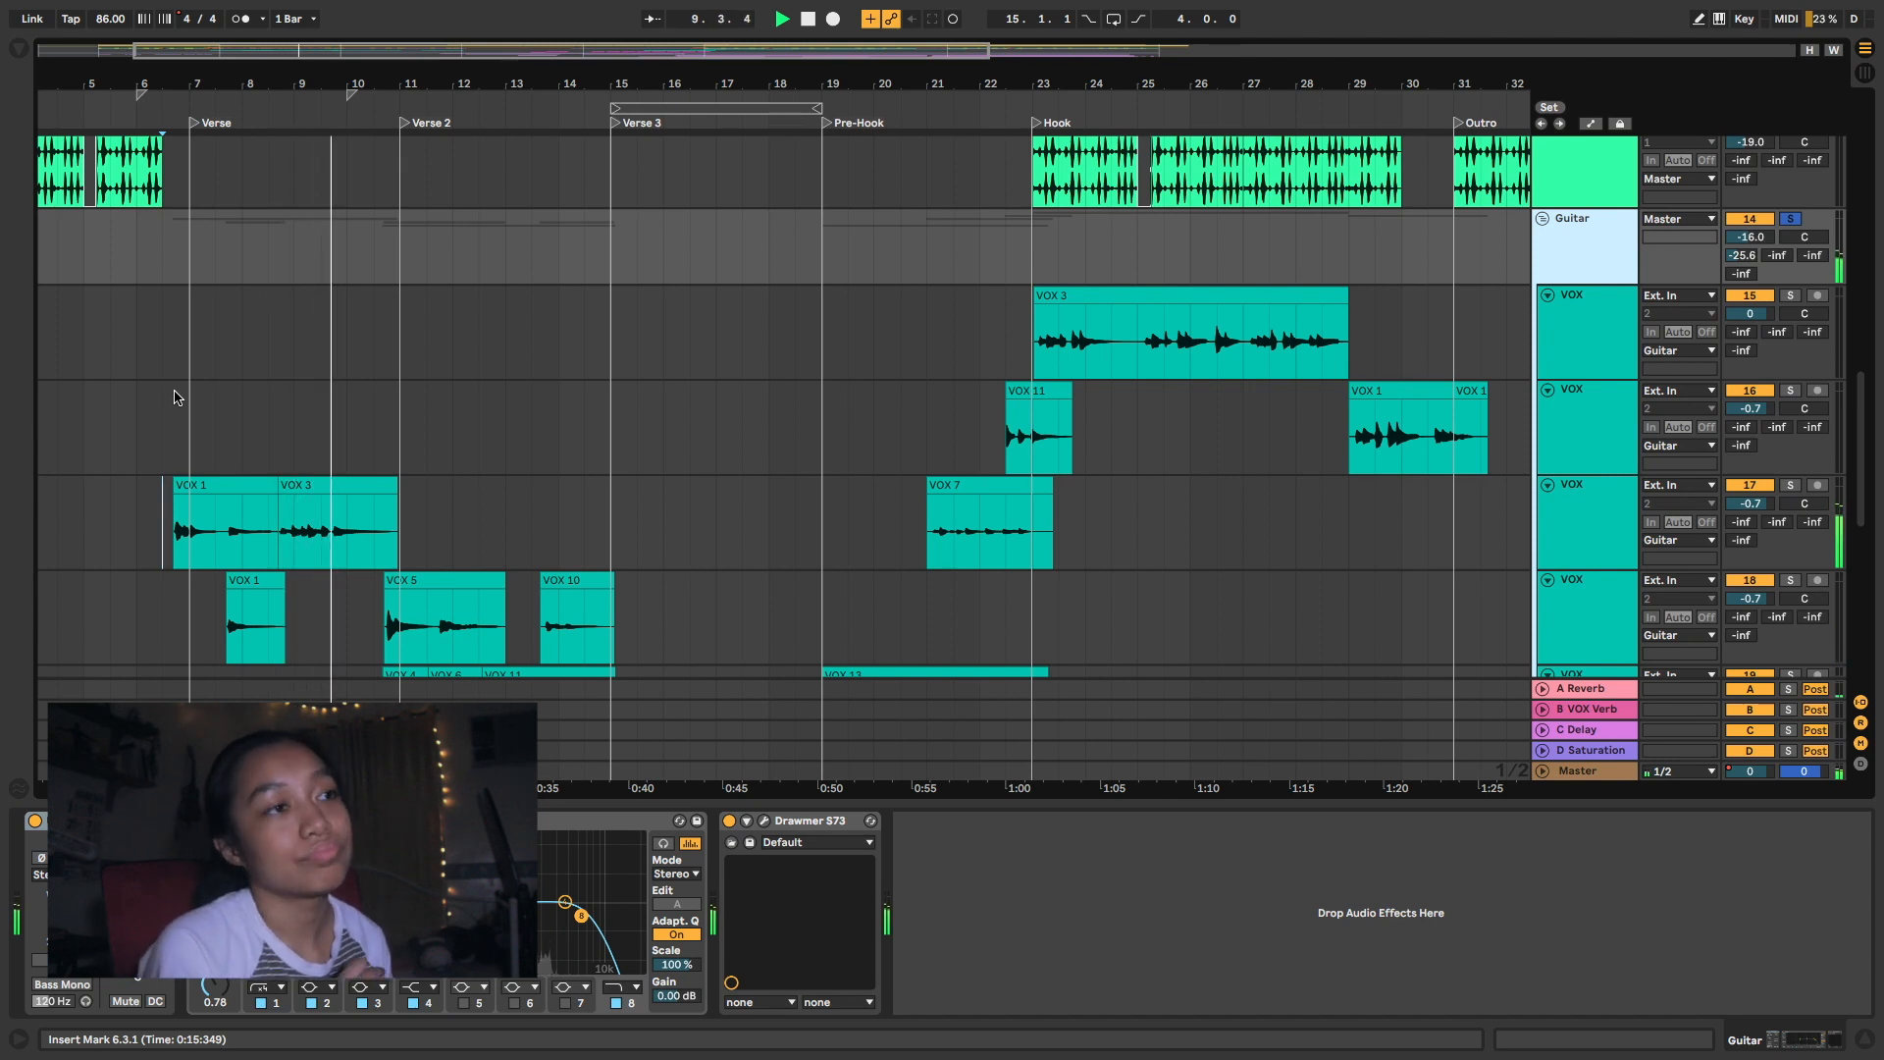
click(927, 354)
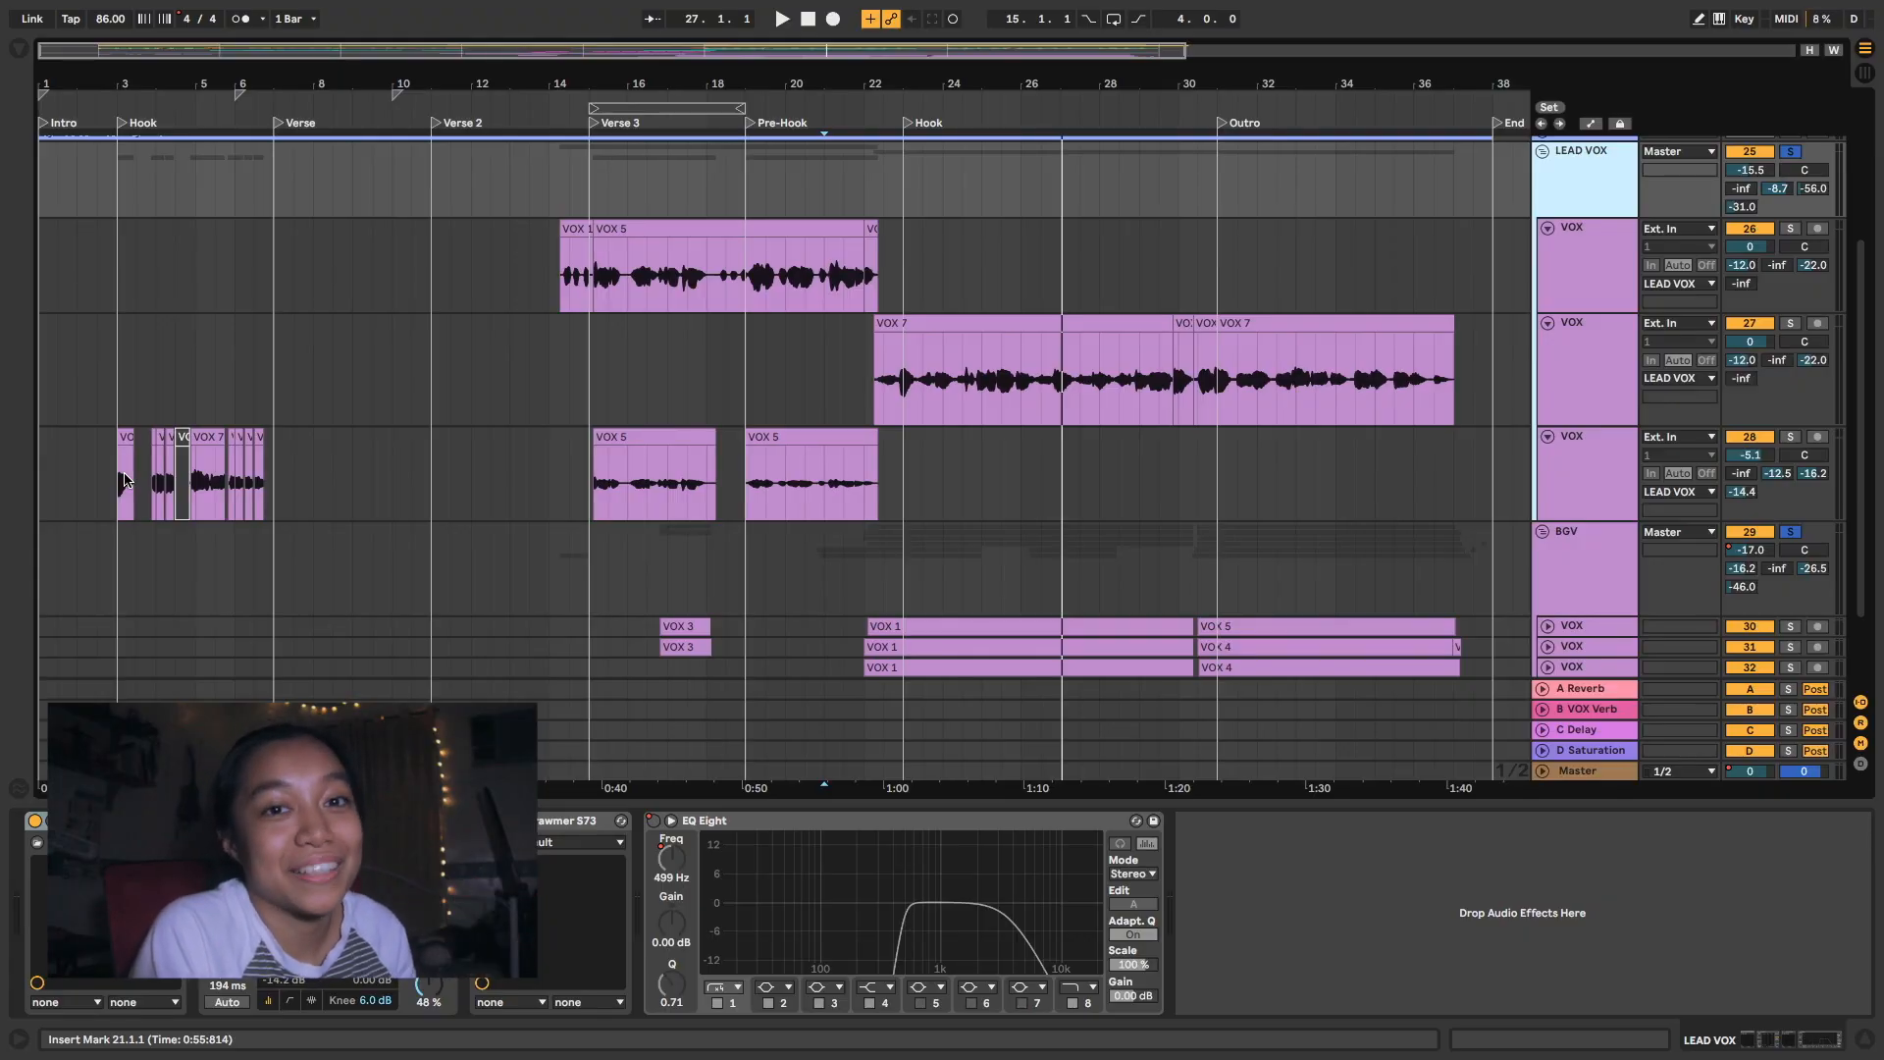
- Audition the soloed LEAD VOX group from 14.1.1 and the Verse 3 VOX 5 clip on its third VOX track
click(550, 265)
key(space)
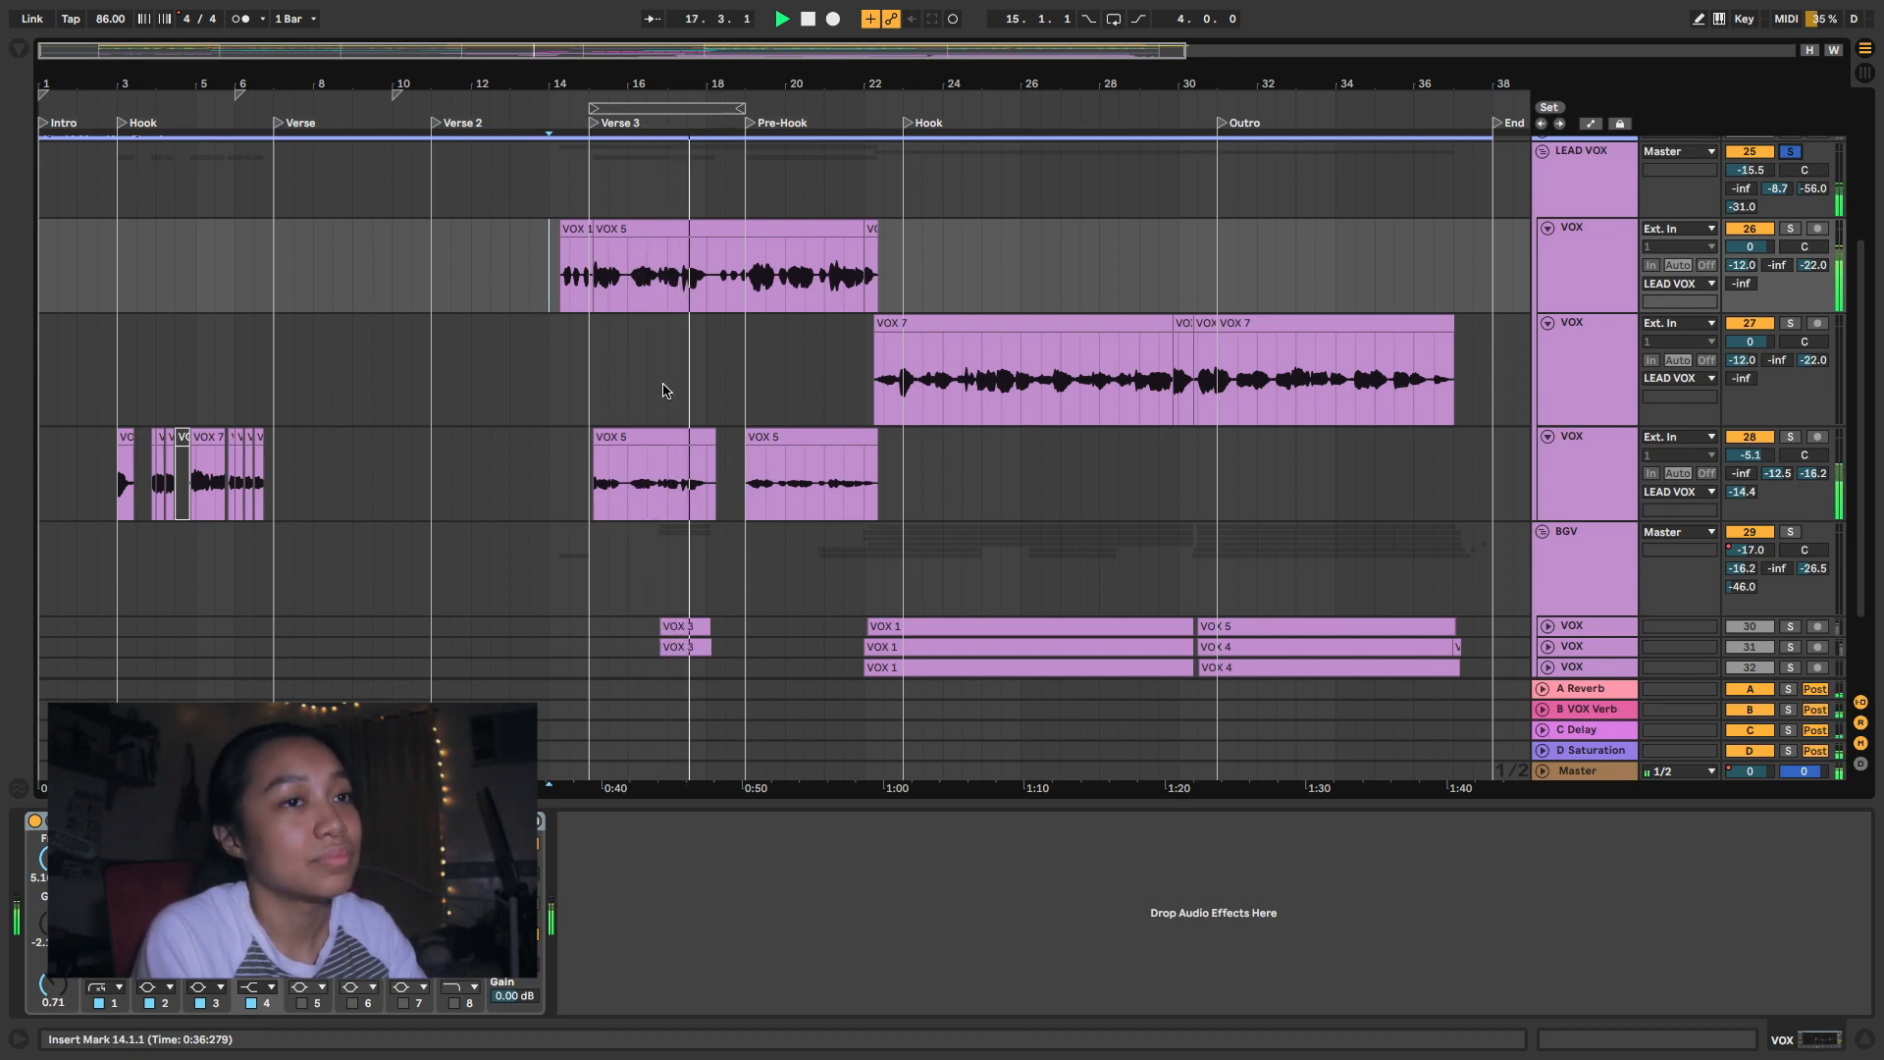
click(633, 434)
key(space)
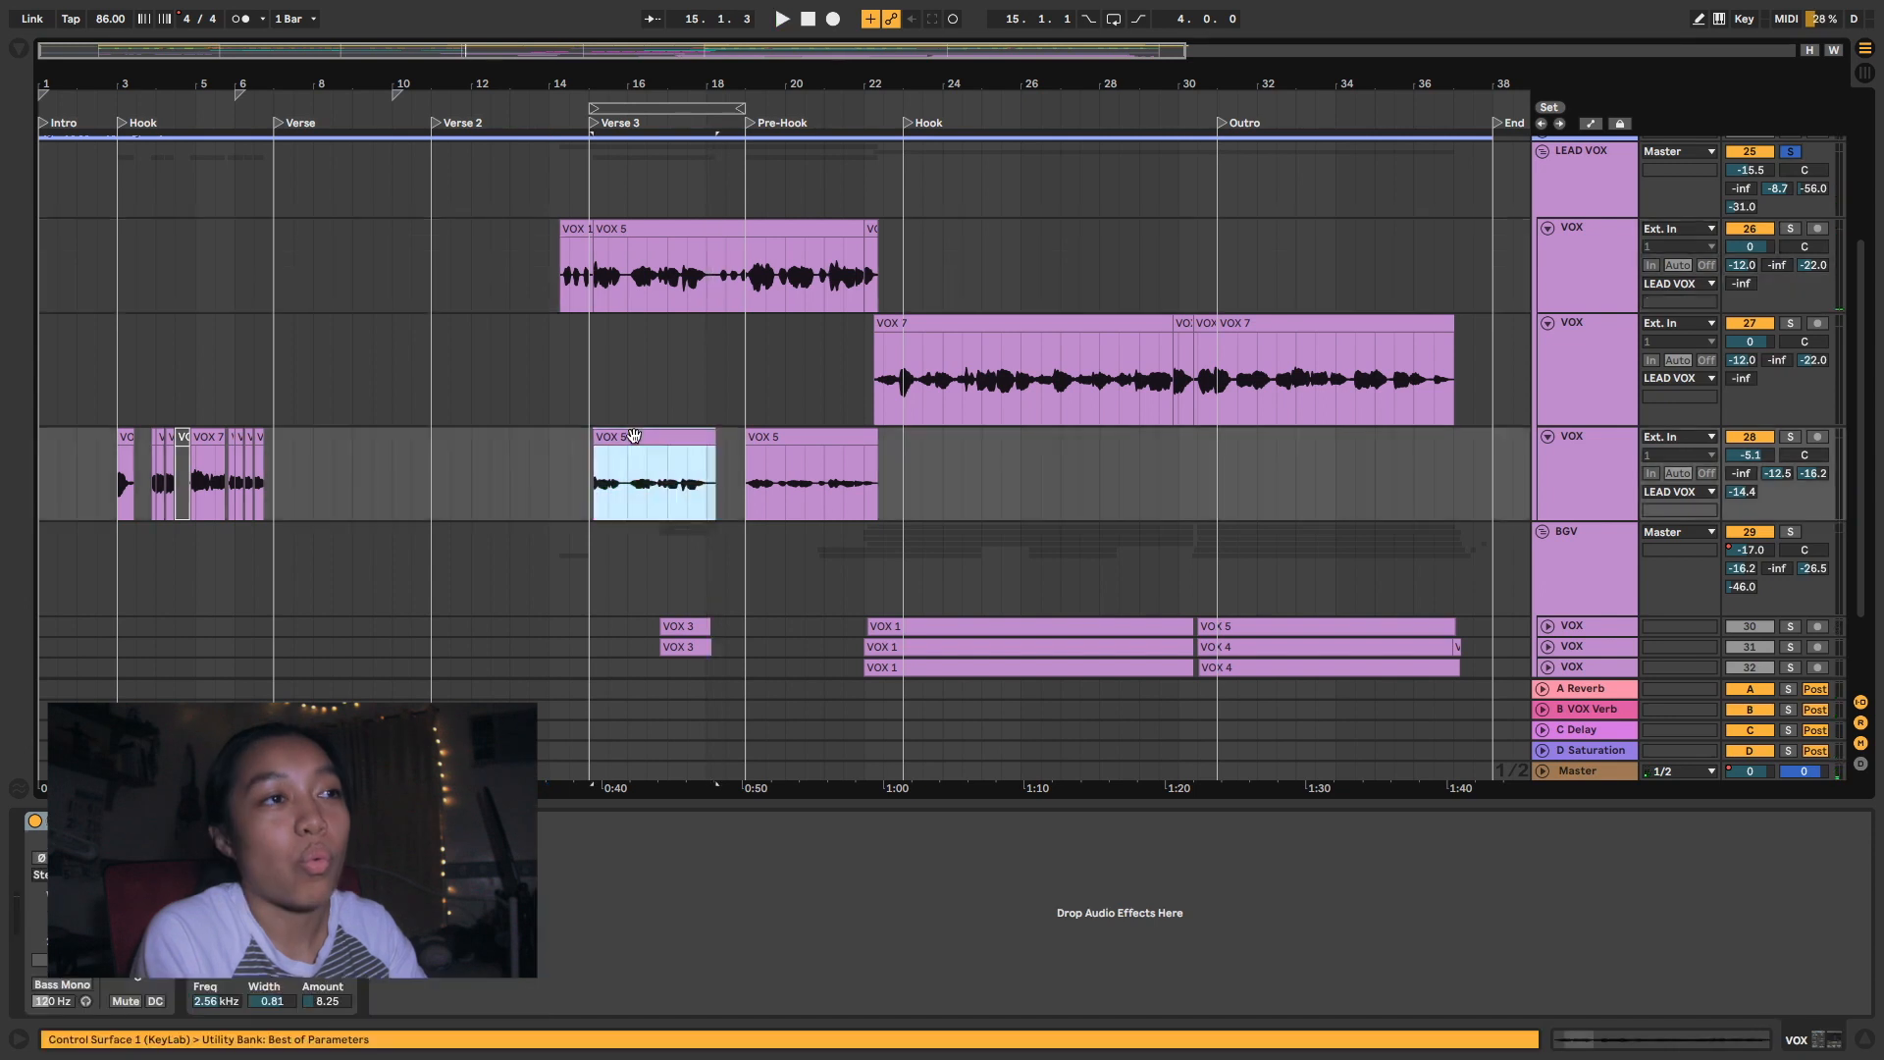
- Compare the Verse 3 VOX 5 clips on the first and third LEAD VOX tracks, and audition the soloed group from 19.1.1 into the Hook
key(s)
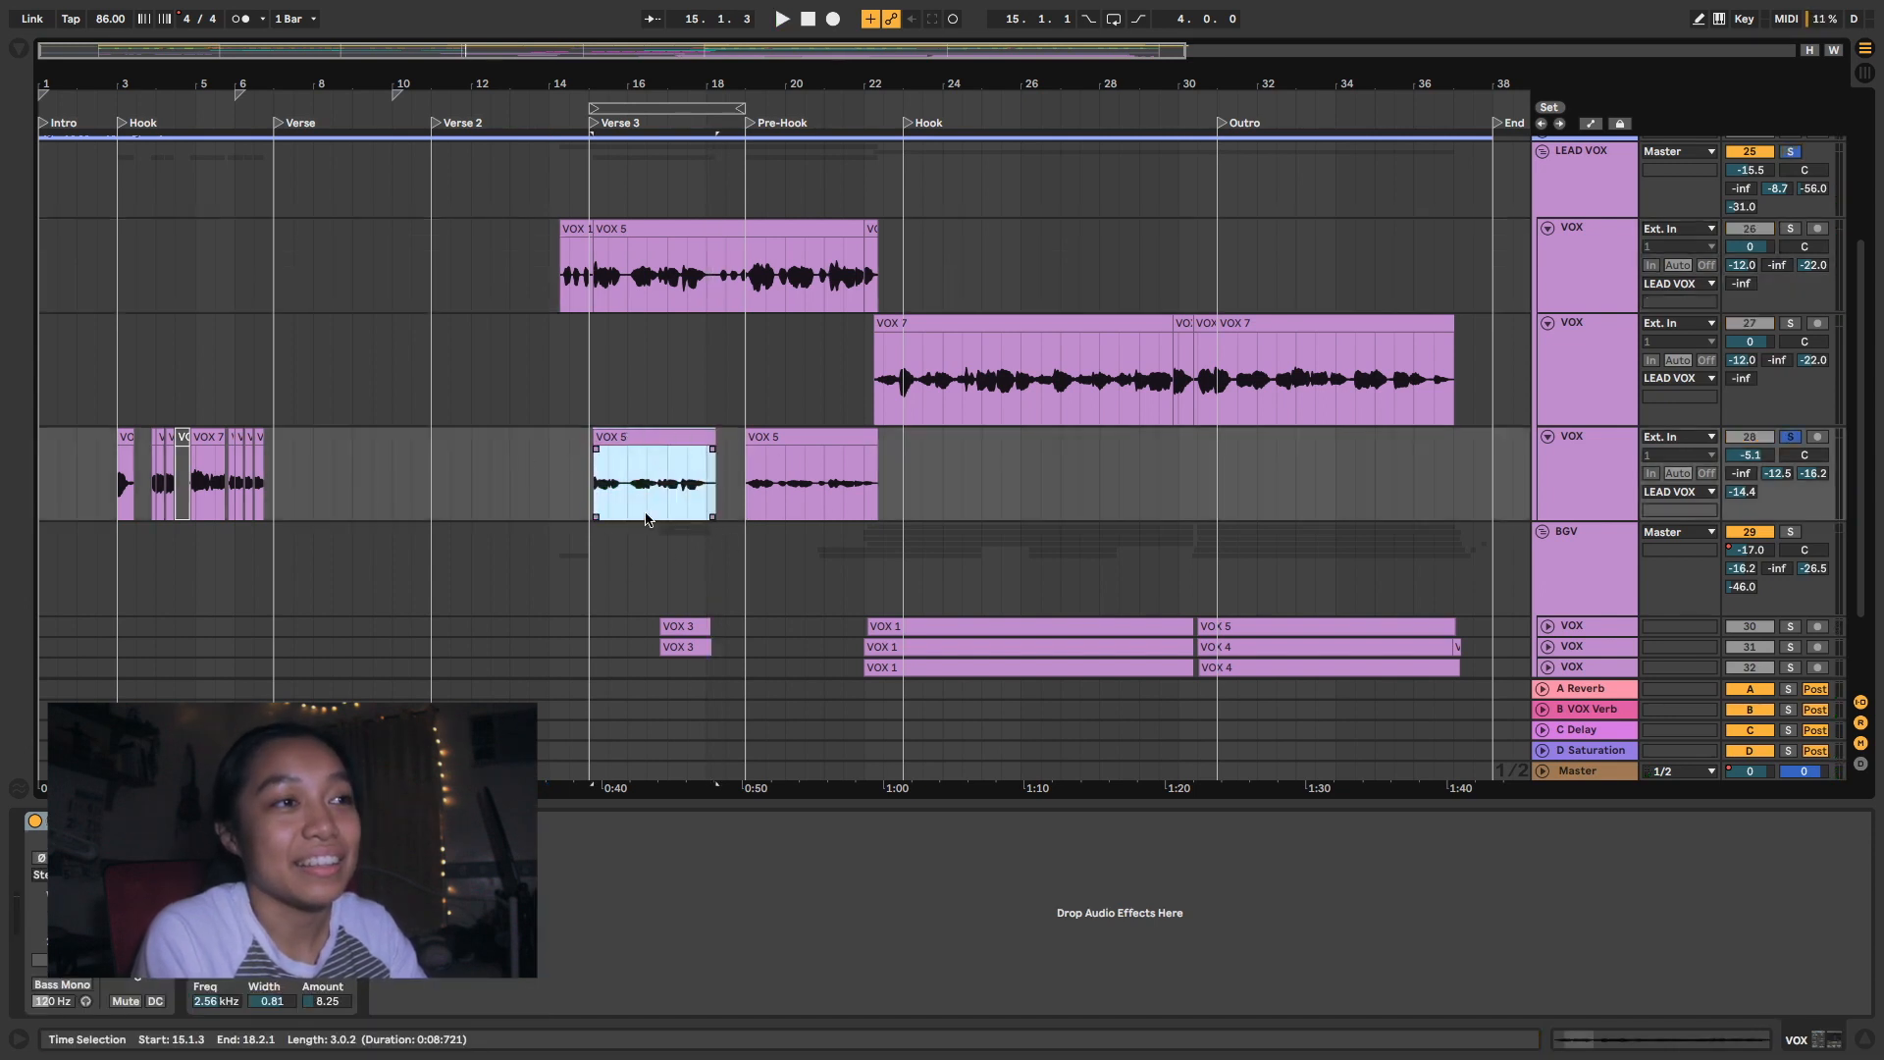
click(609, 225)
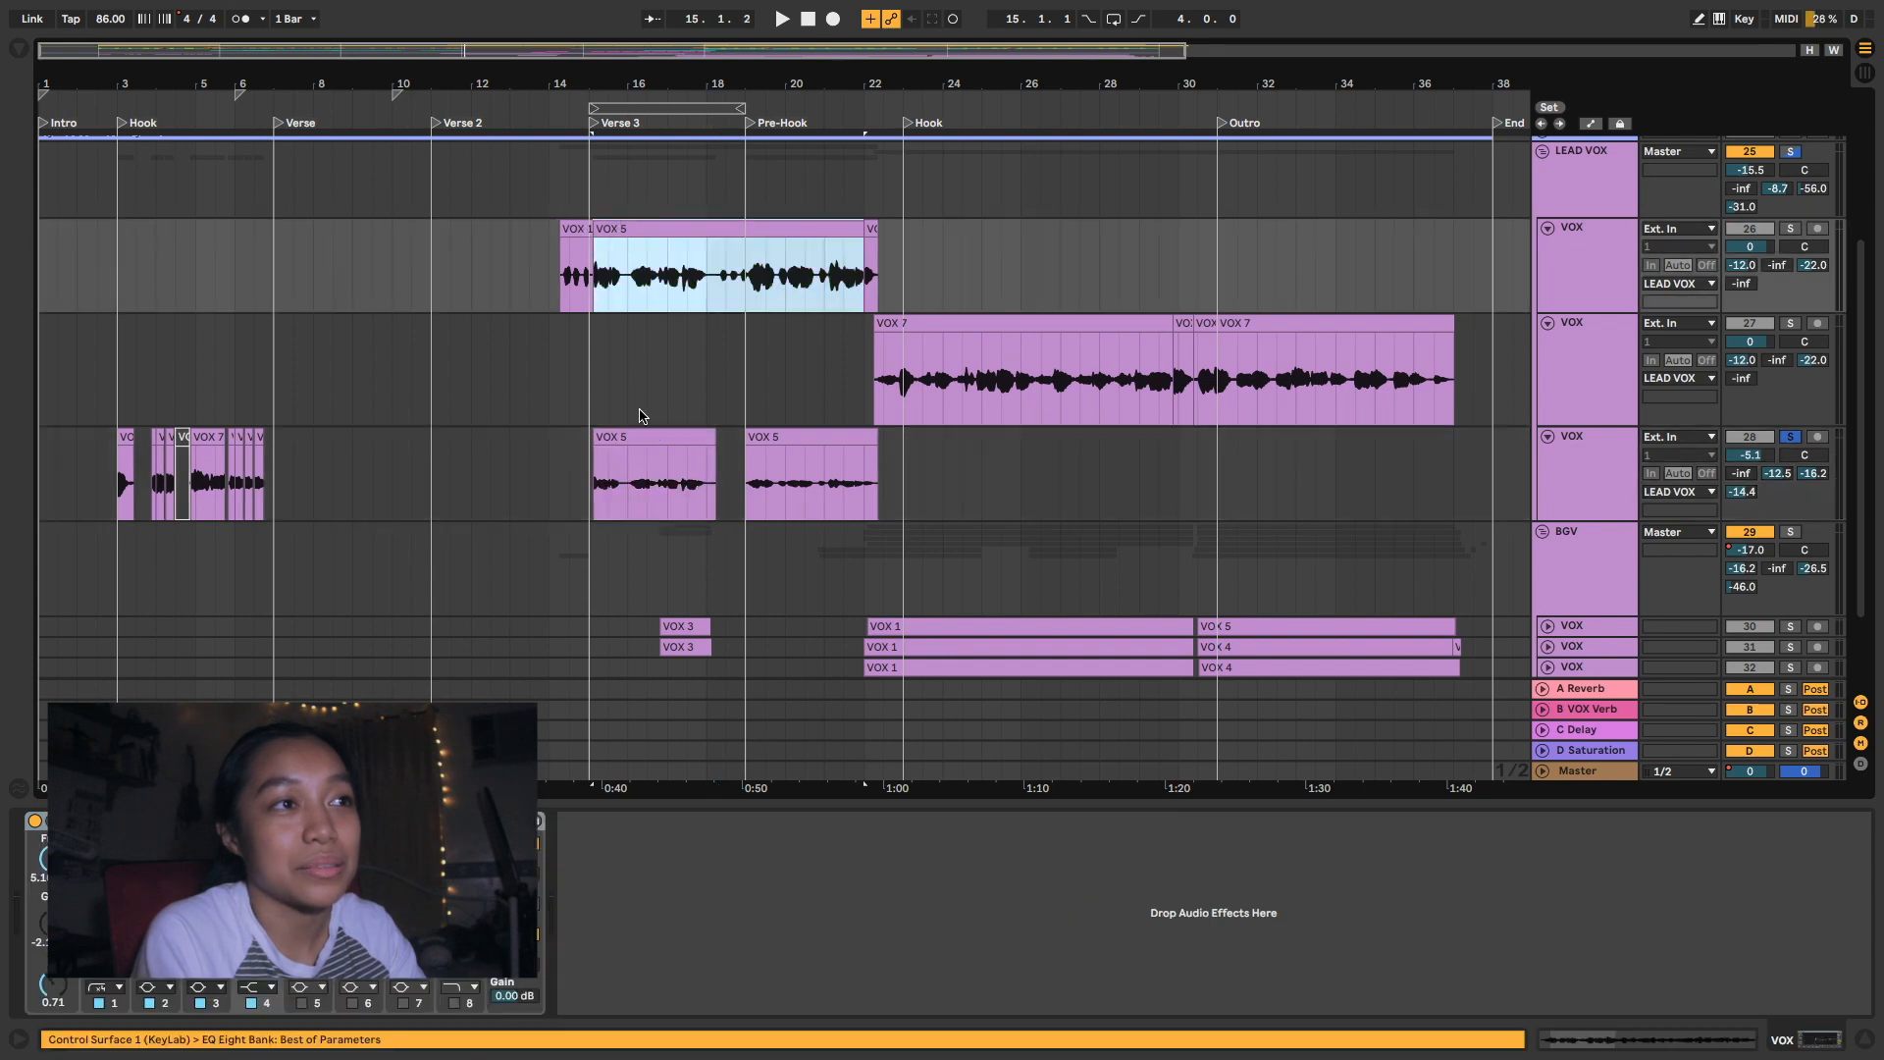
click(639, 431)
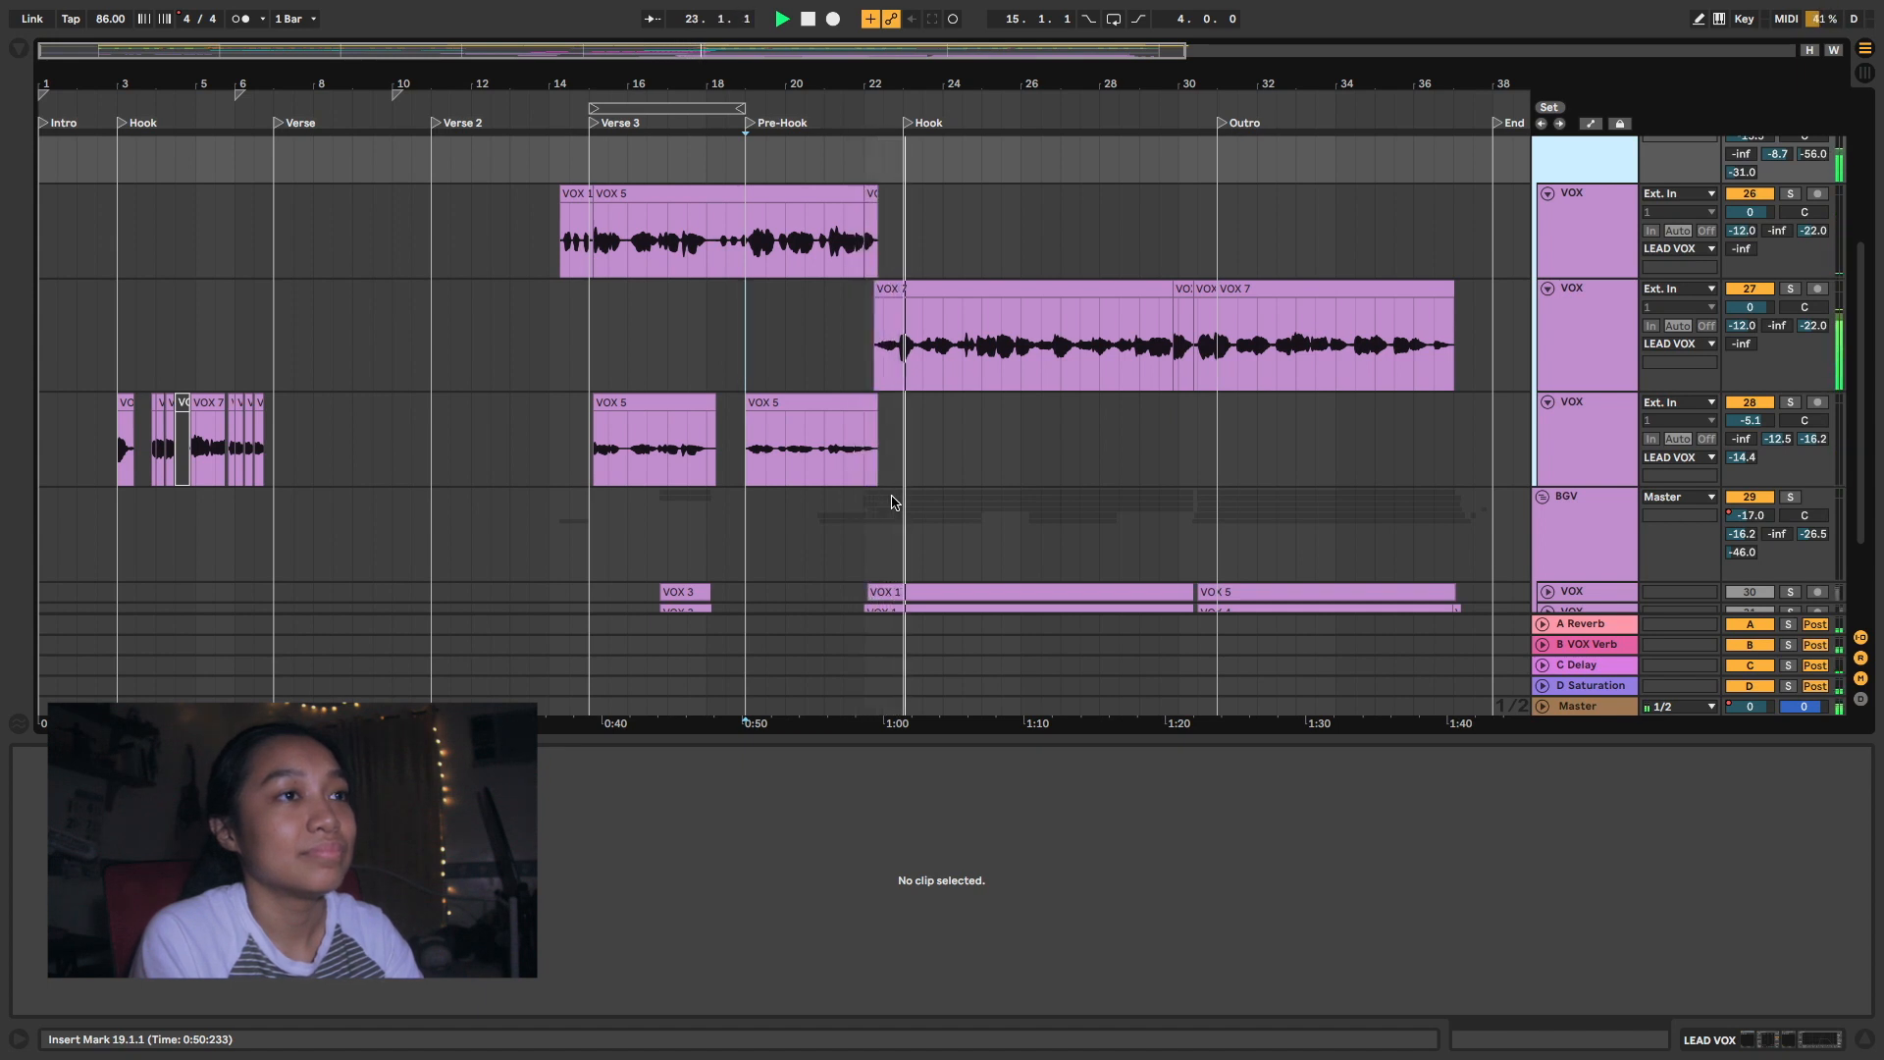
key(space)
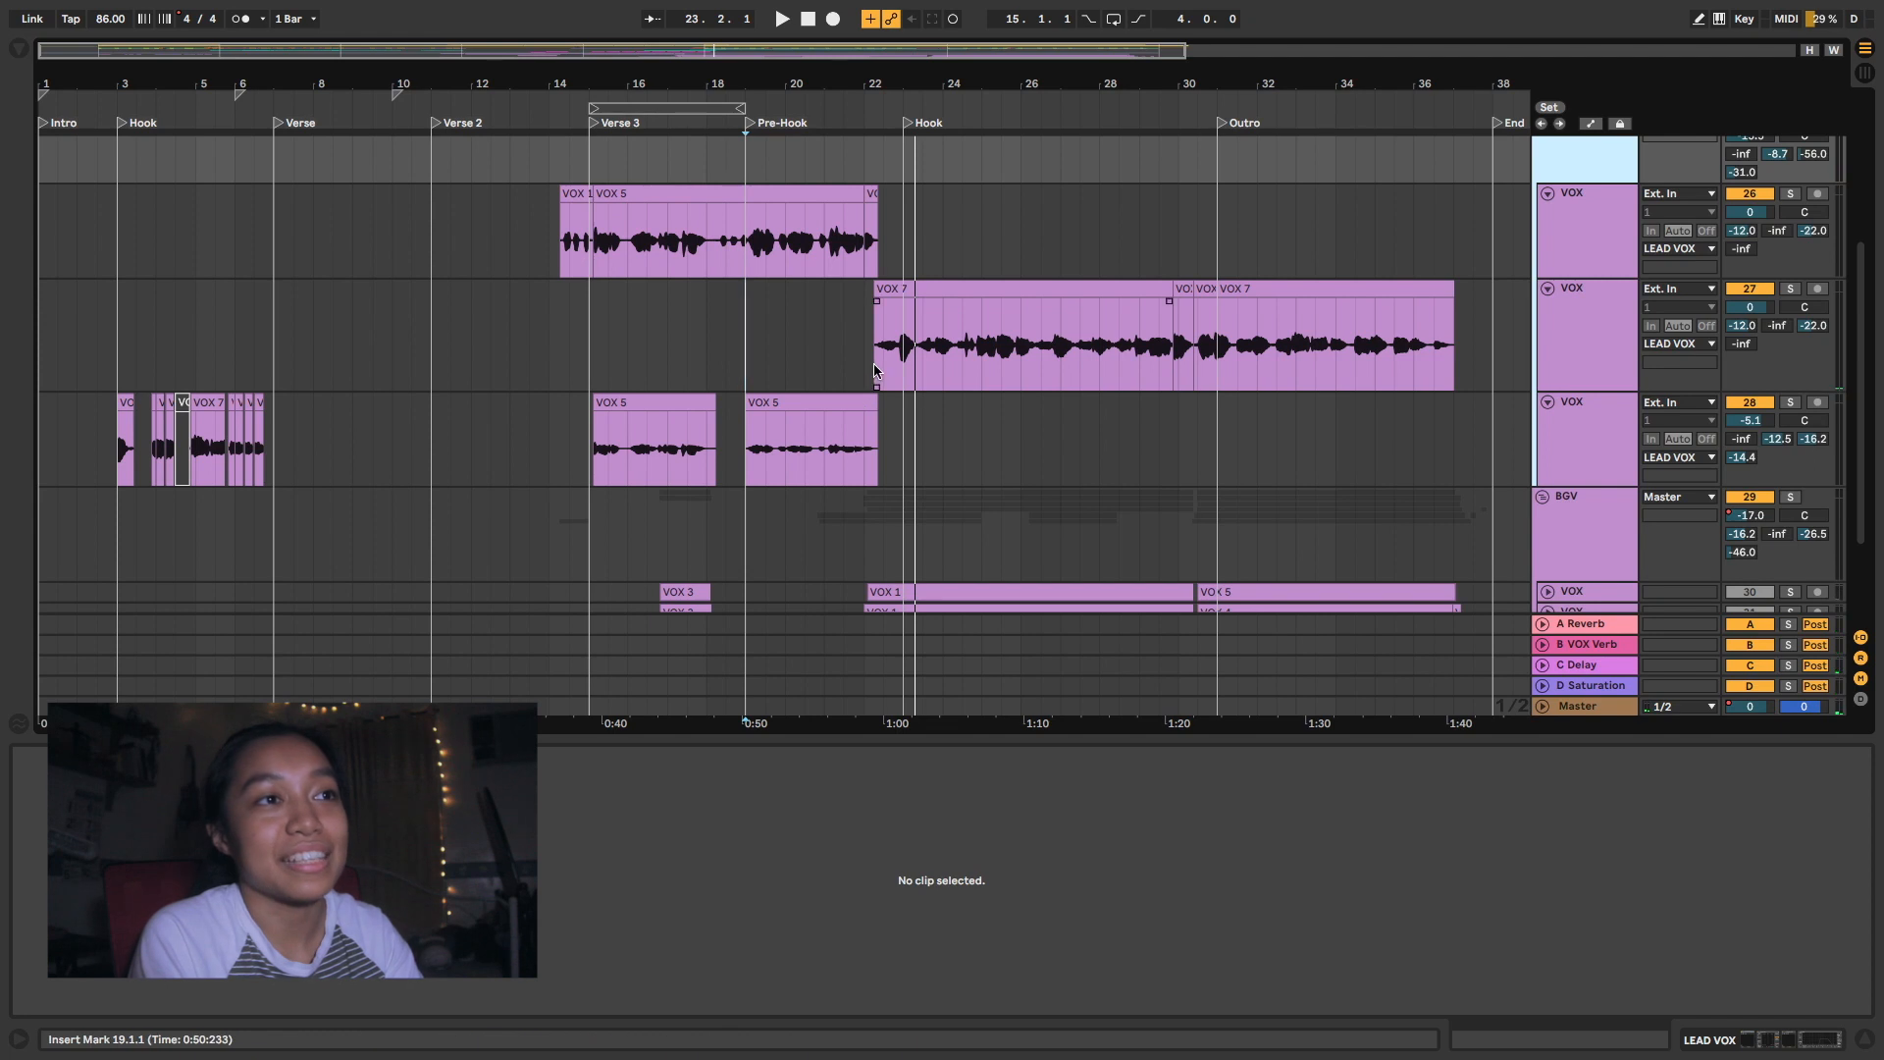
click(876, 371)
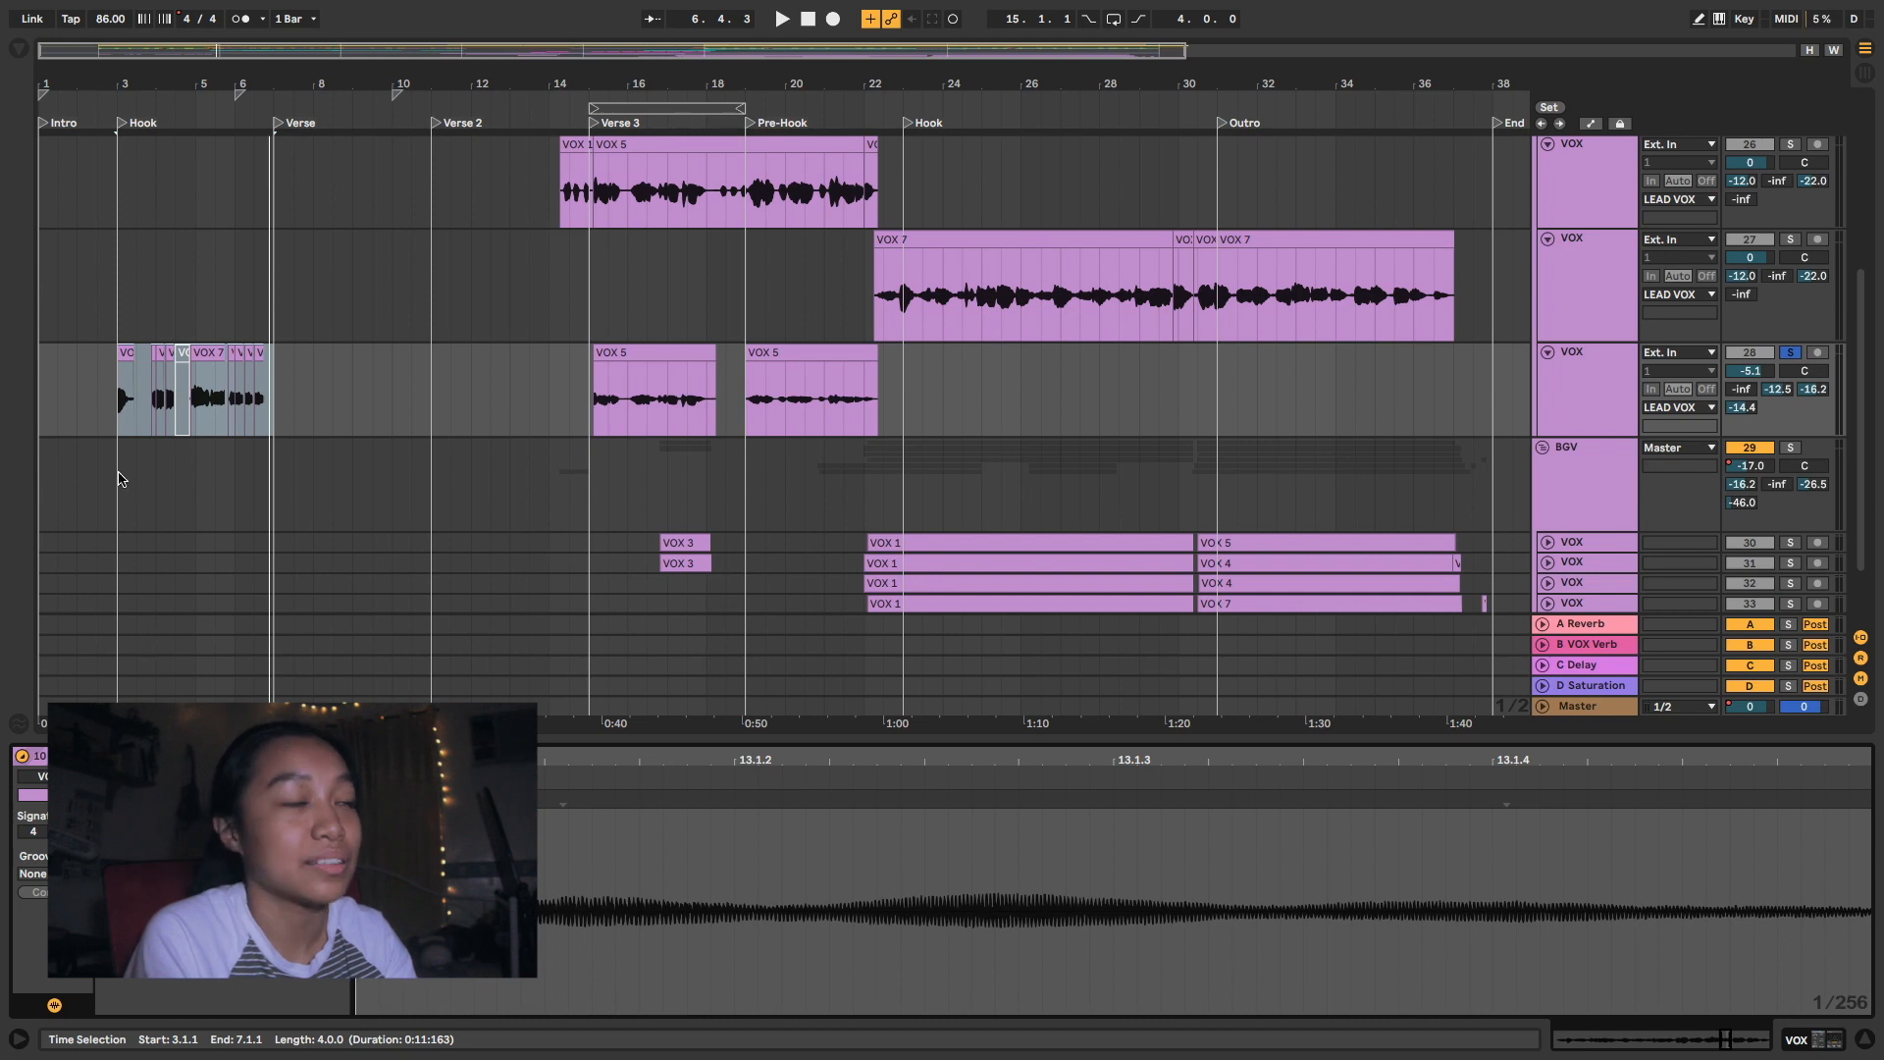
- Audition the first Hook's vocal chops from 3.1.1 on the soloed third VOX track of the LEAD VOX group, playing them twice
key(space)
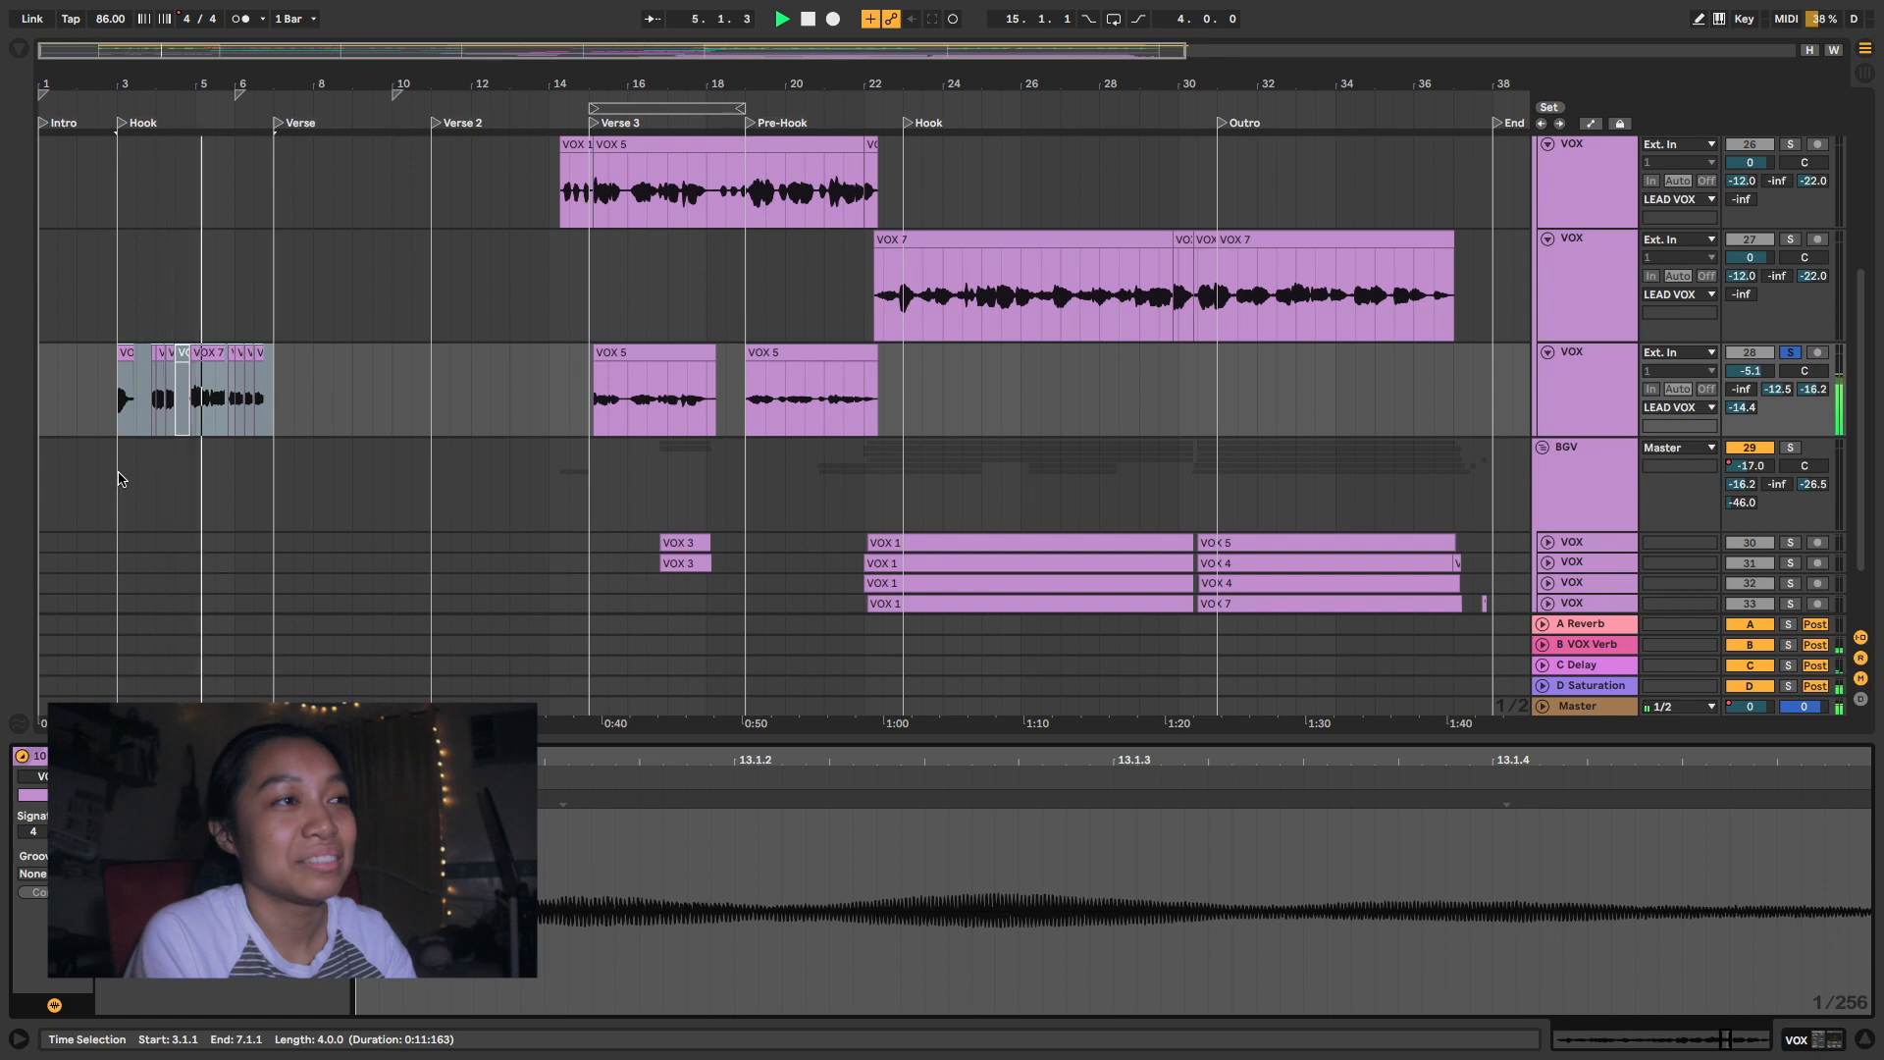
key(space)
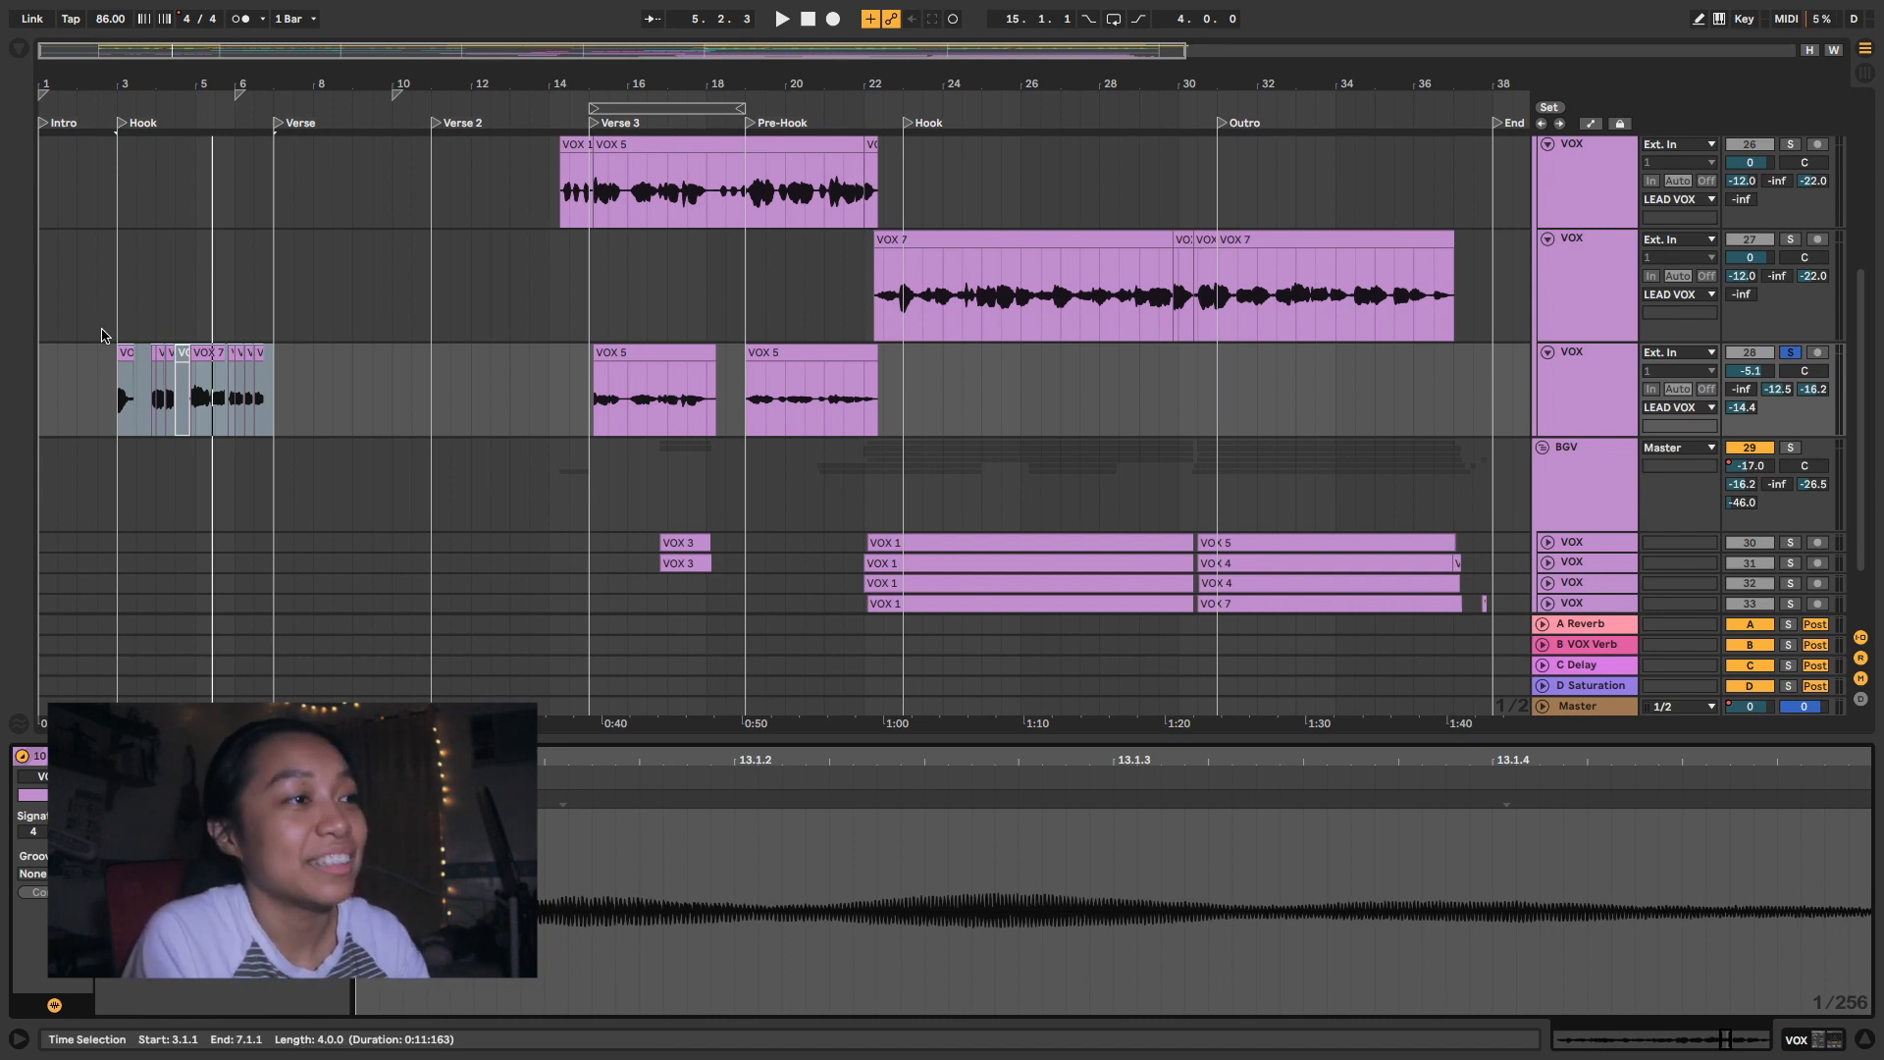
key(space)
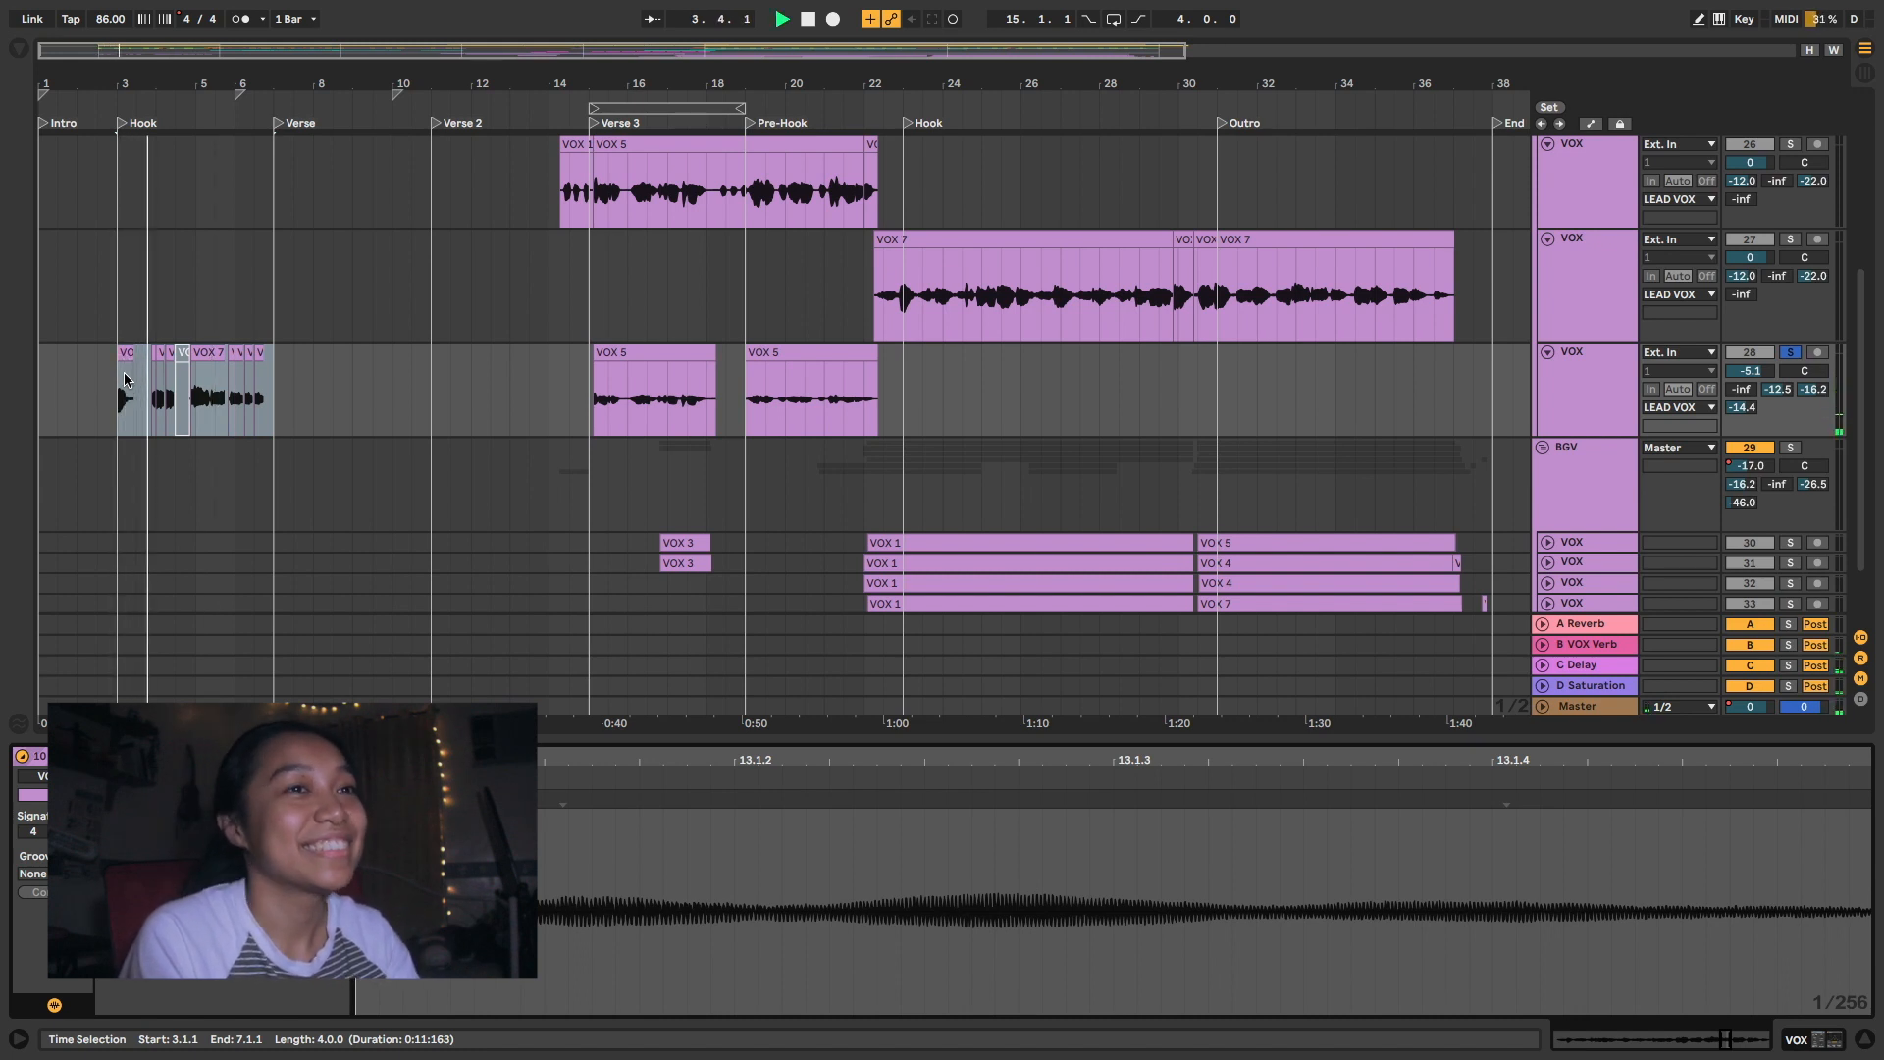
key(space)
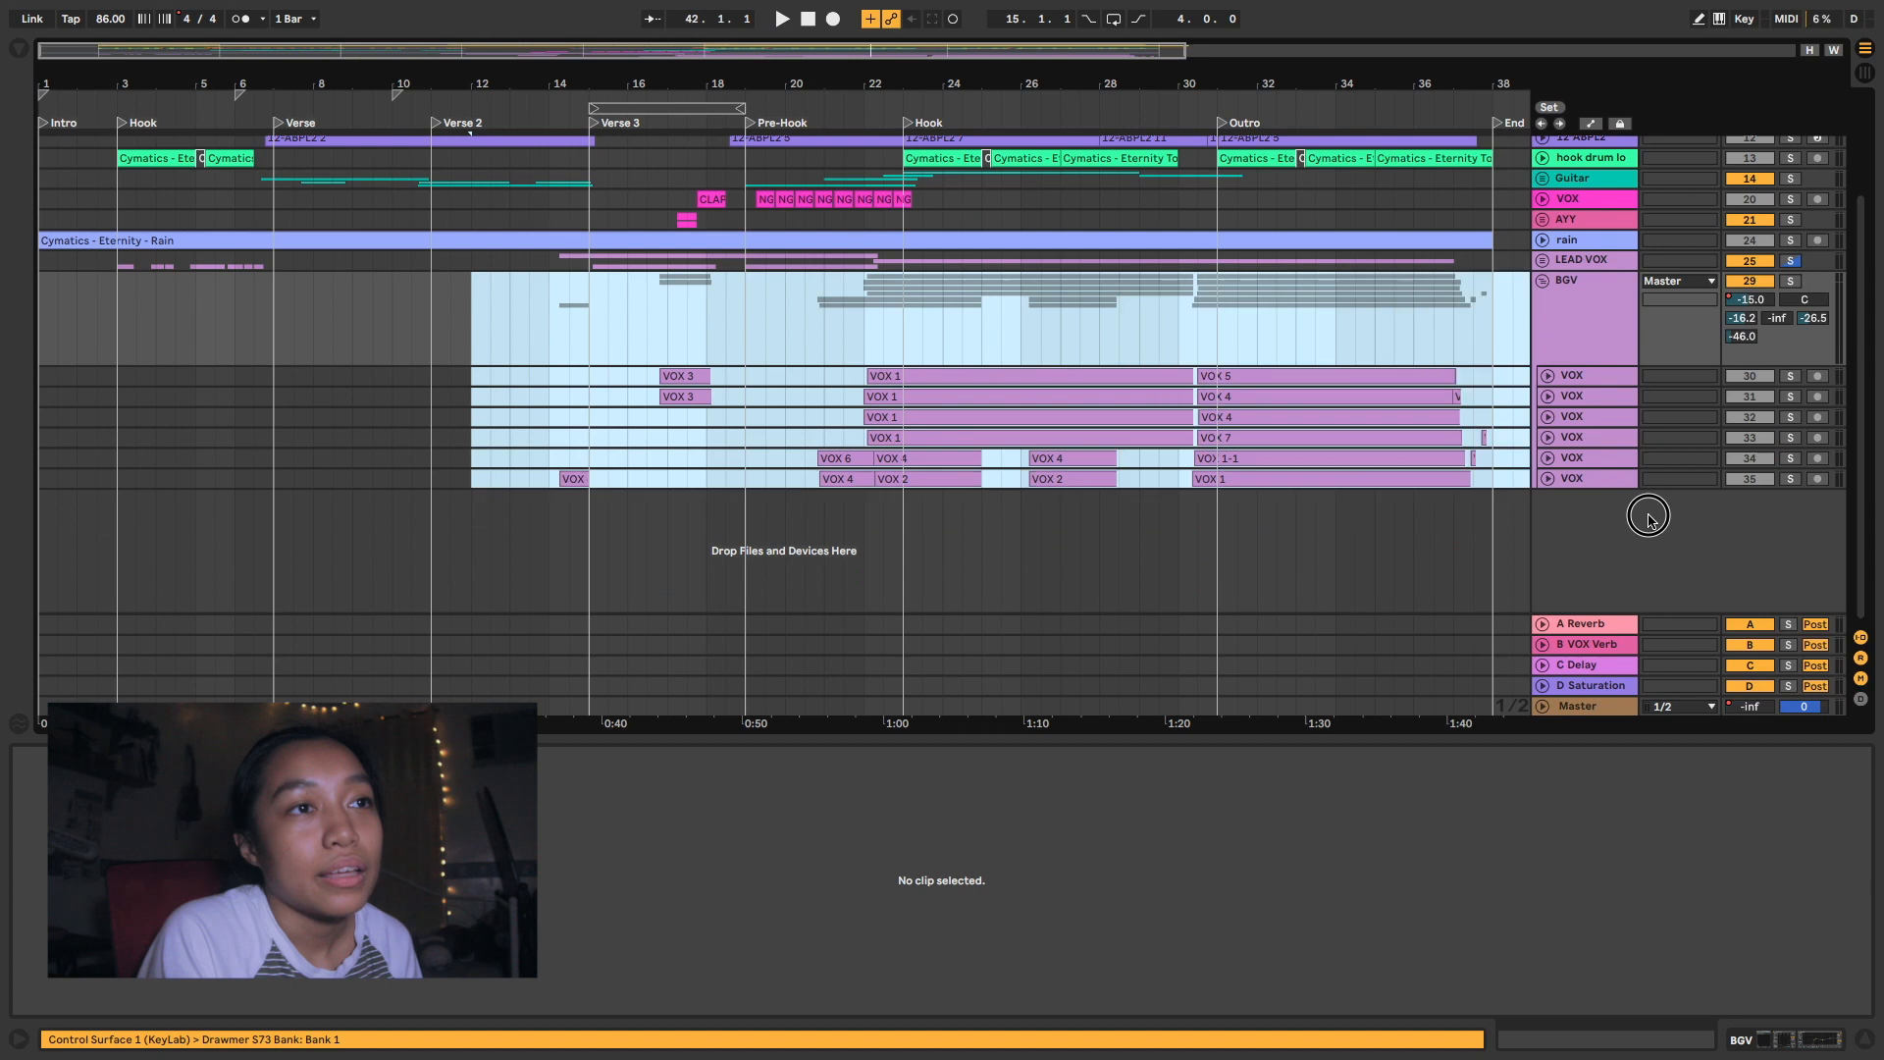
- Unfold all six VOX tracks in the BGV group and hide the clip detail view
scroll(1337, 526, right, 1)
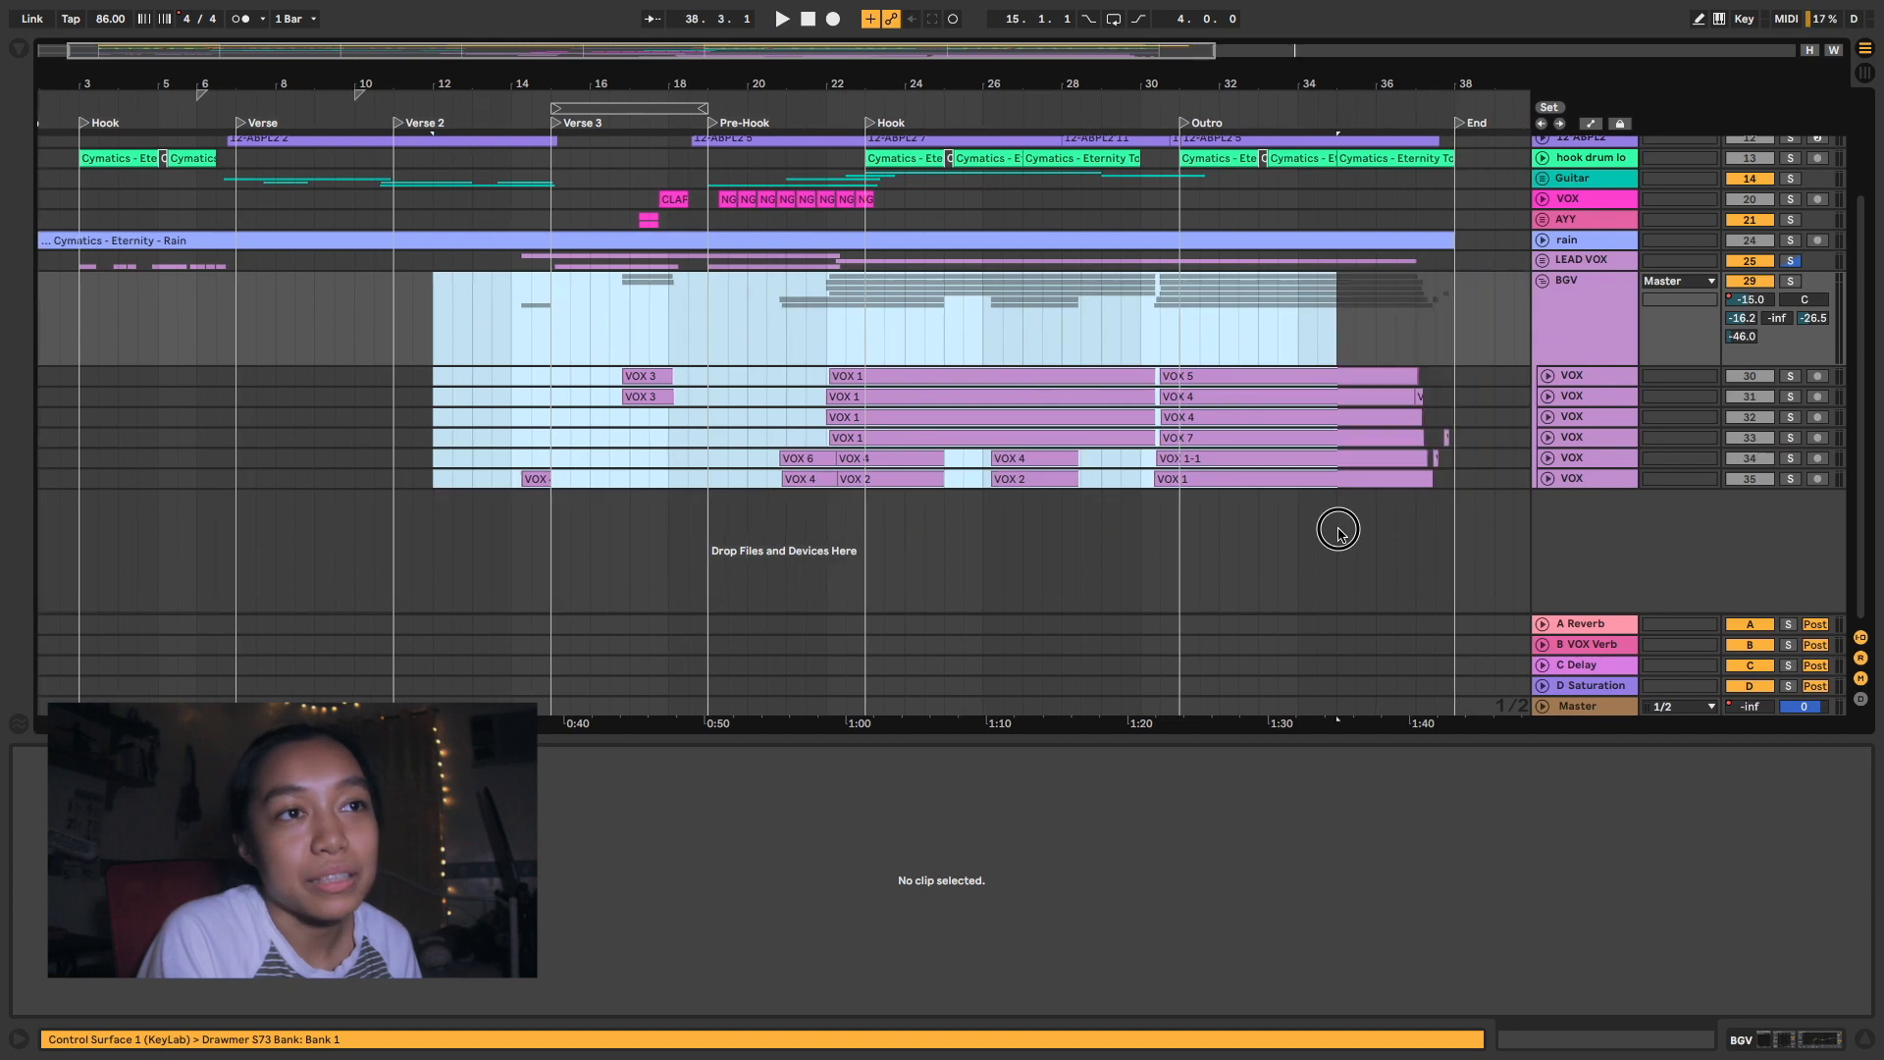
click(1470, 484)
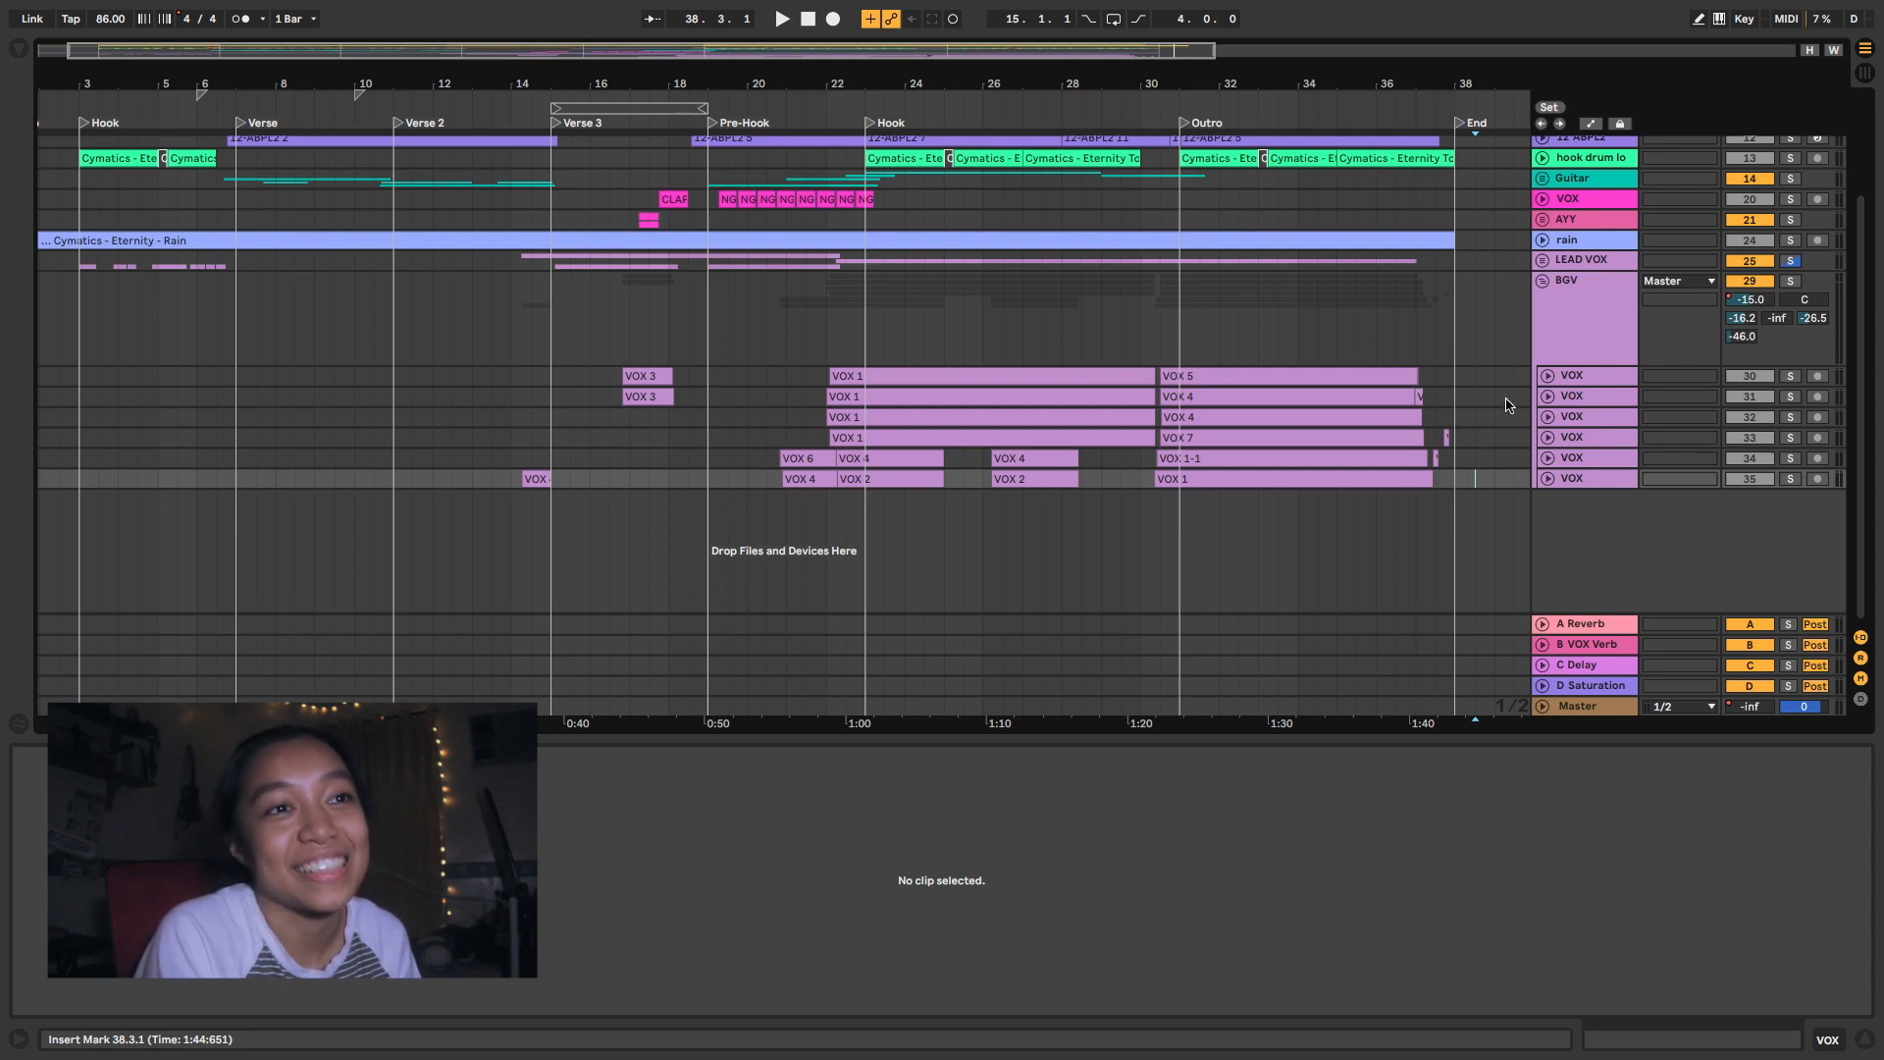
click(1562, 377)
shift+click(1573, 477)
key(u)
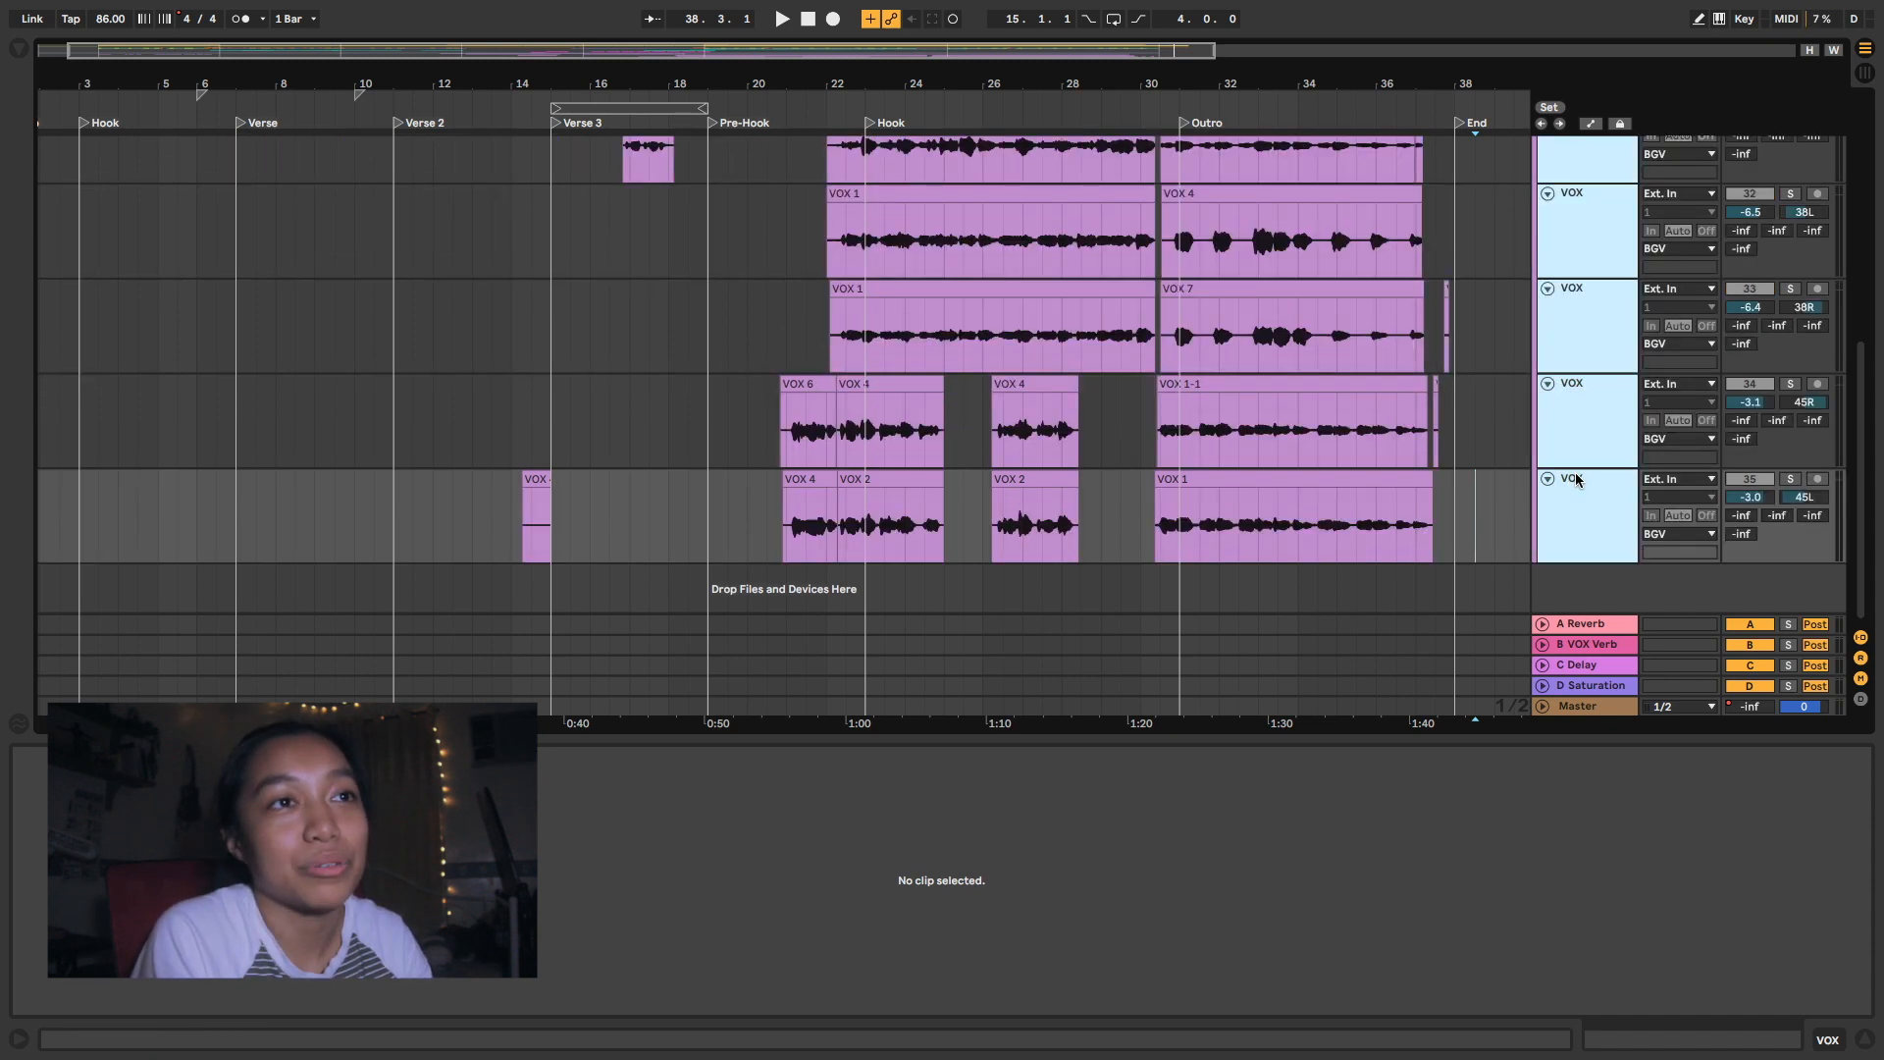
scroll(1568, 479, up, 3)
key(super+alt+l)
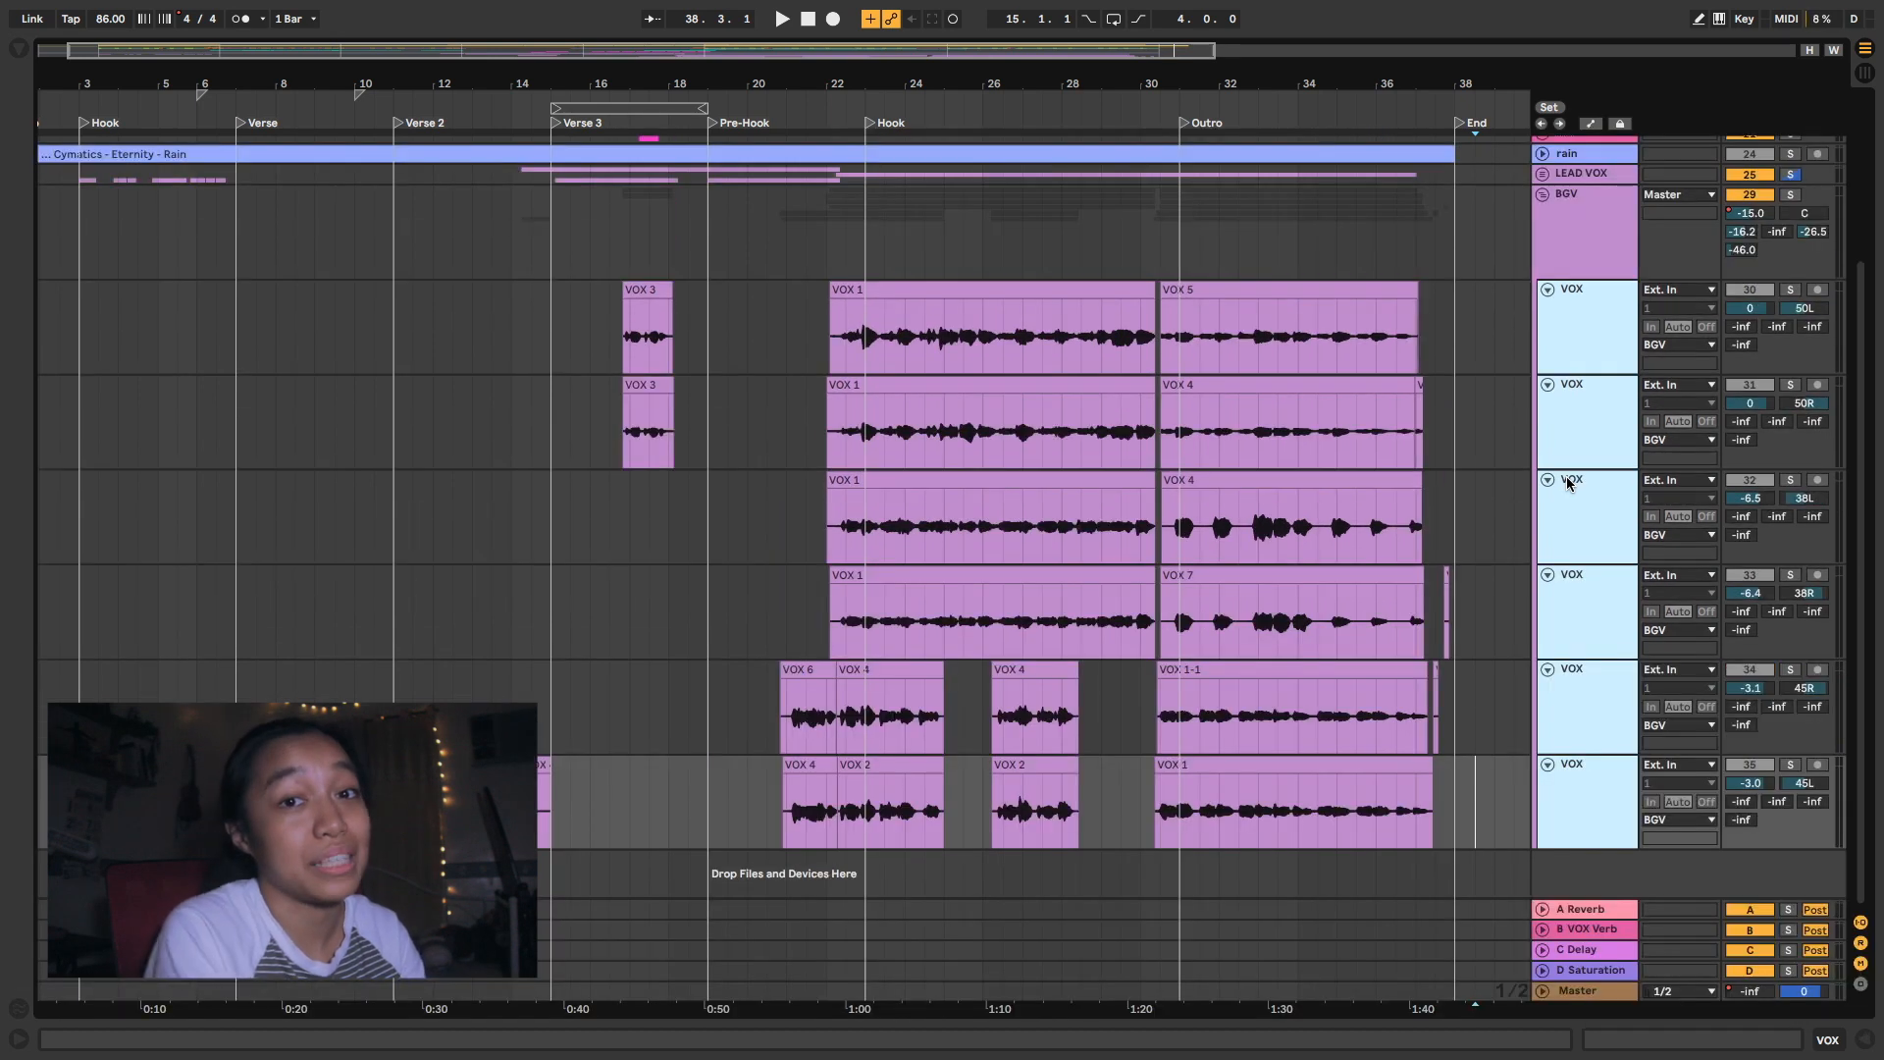
- Audition the second Hook from 23.1.1 on the third and fourth BGV tracks soloed, adding the first two BGV tracks during playback
click(1577, 365)
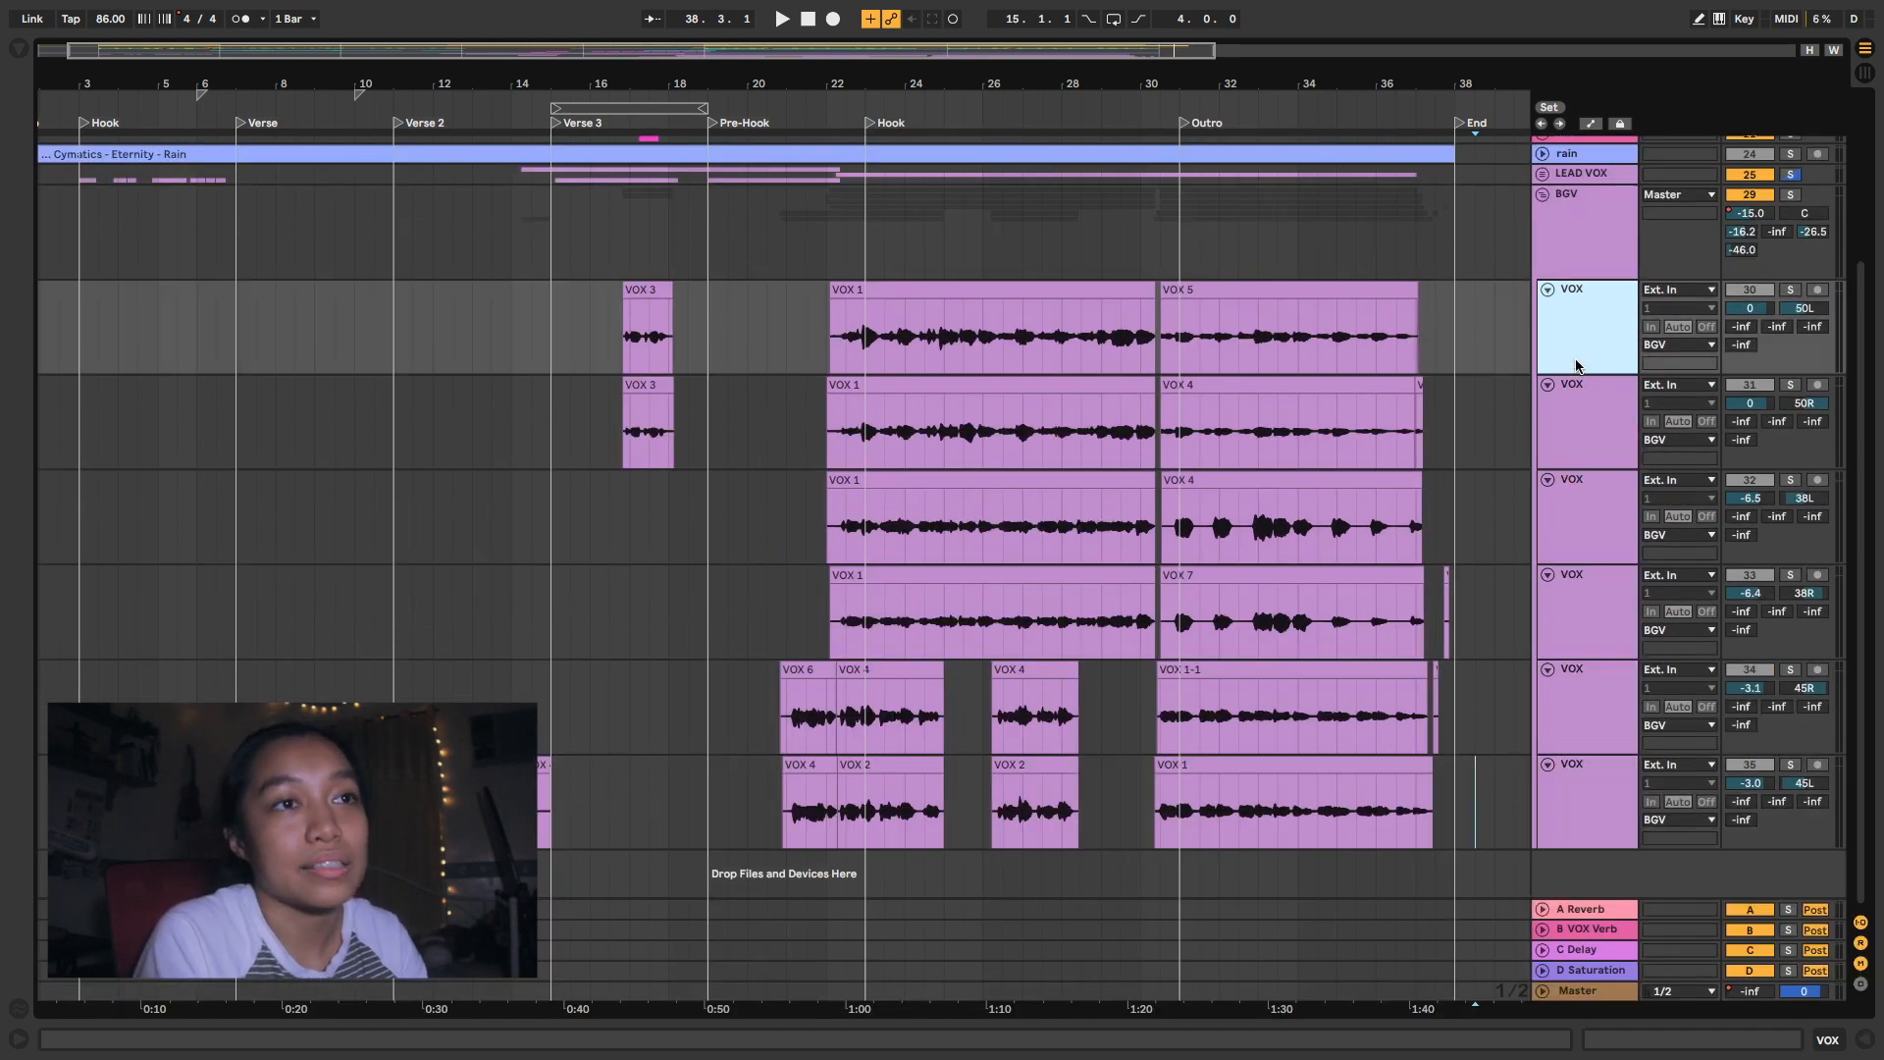
shift+click(1602, 409)
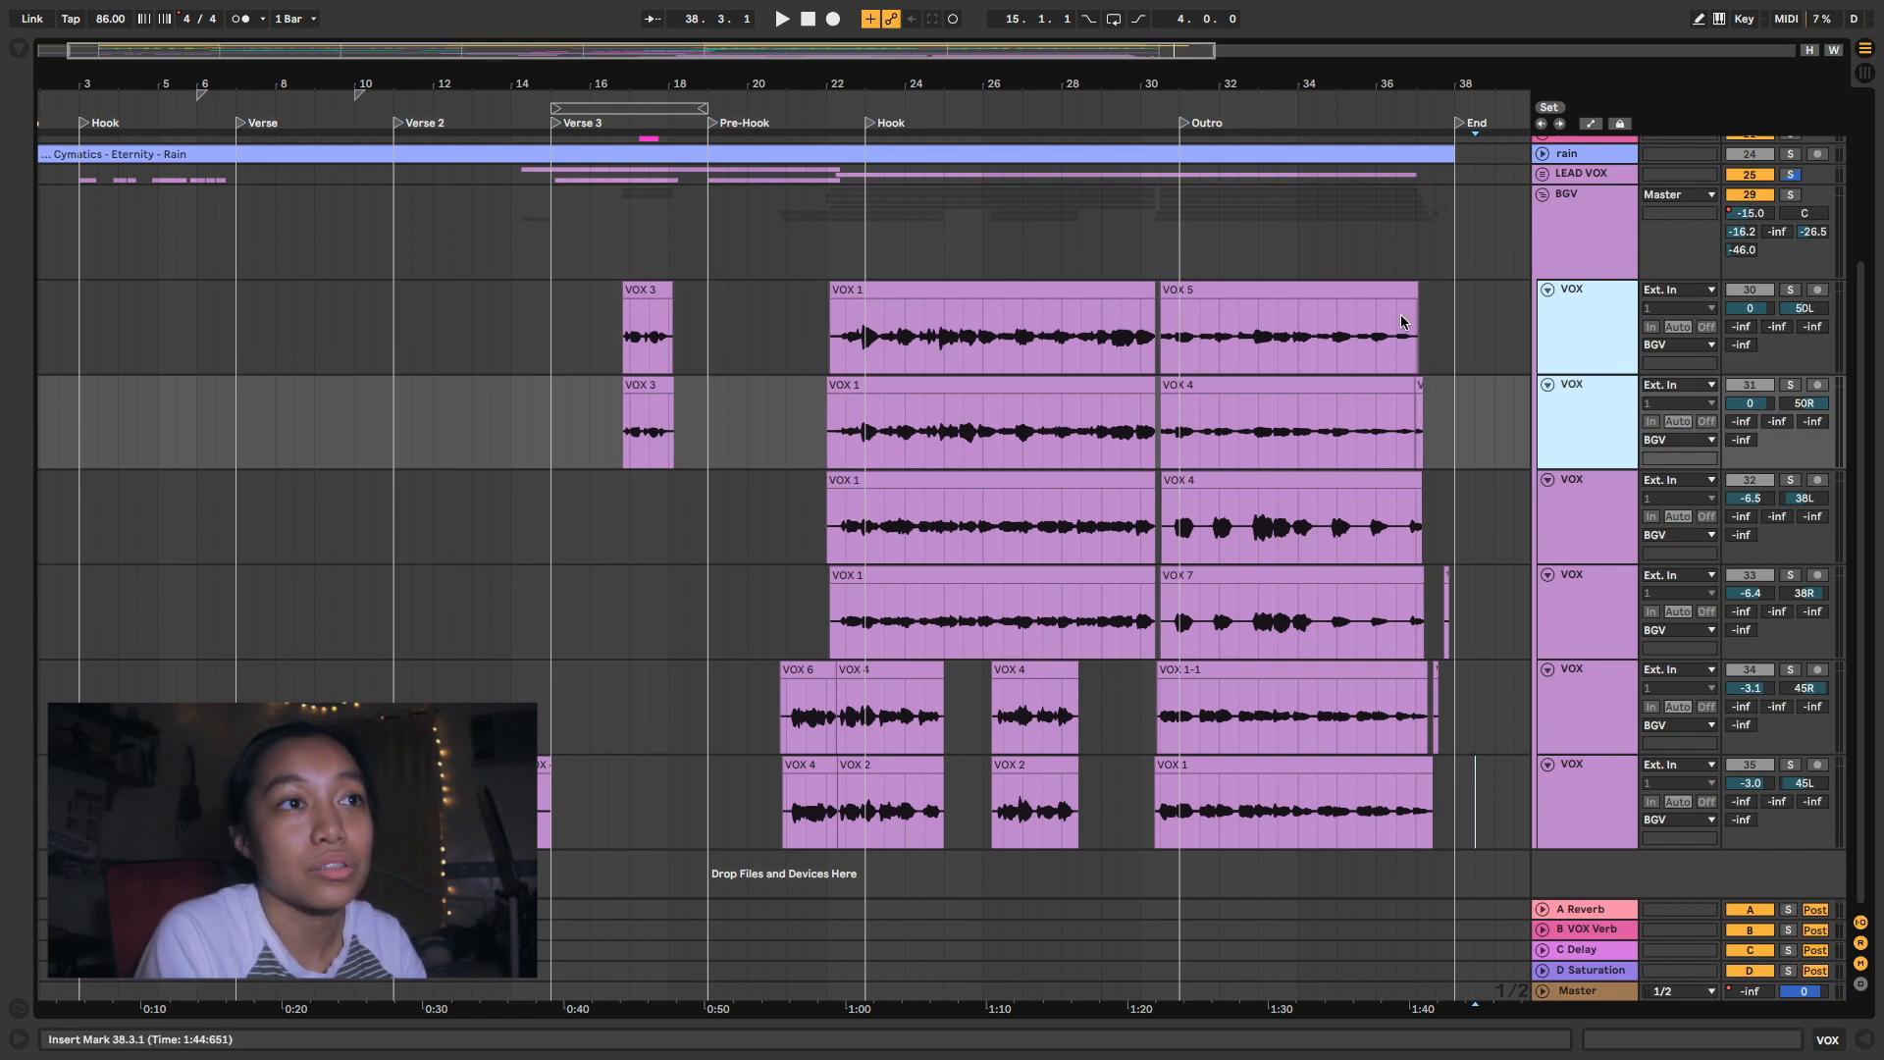
drag(981, 633, 914, 510)
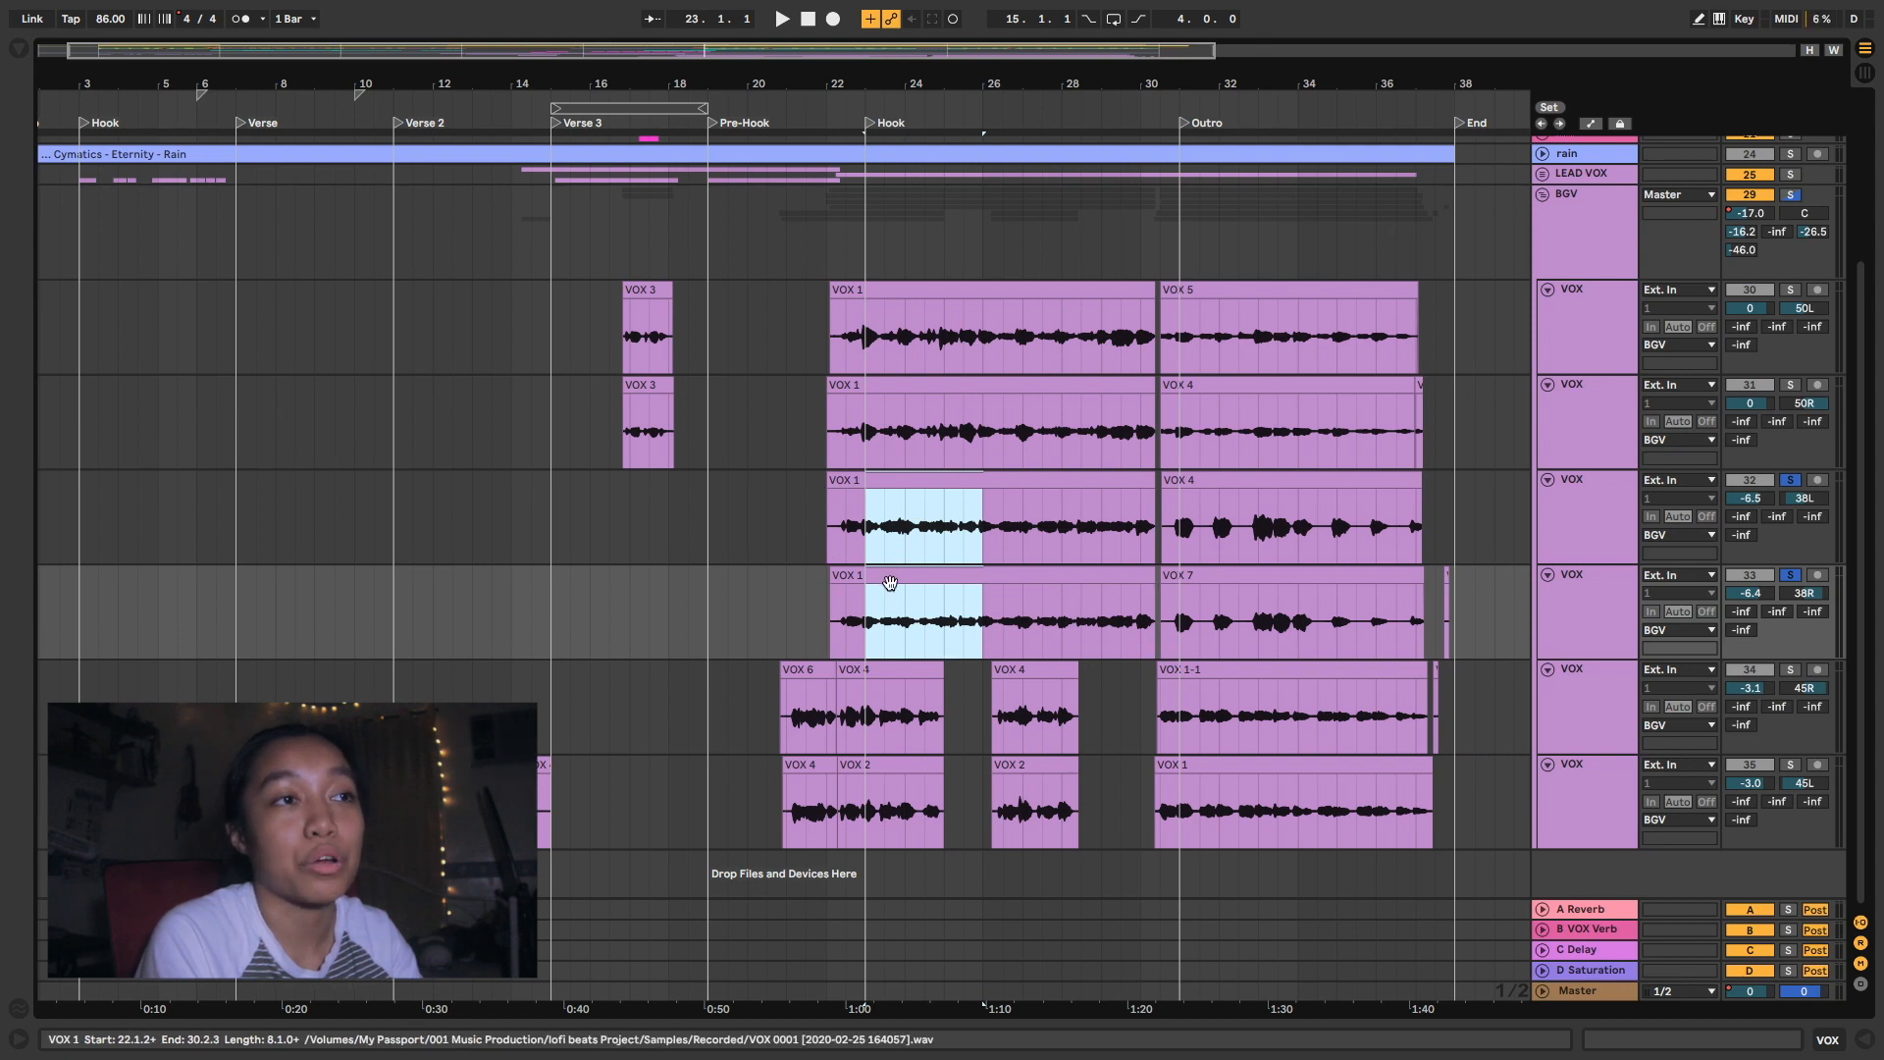
key(space)
drag(971, 334, 1032, 330)
key(s)
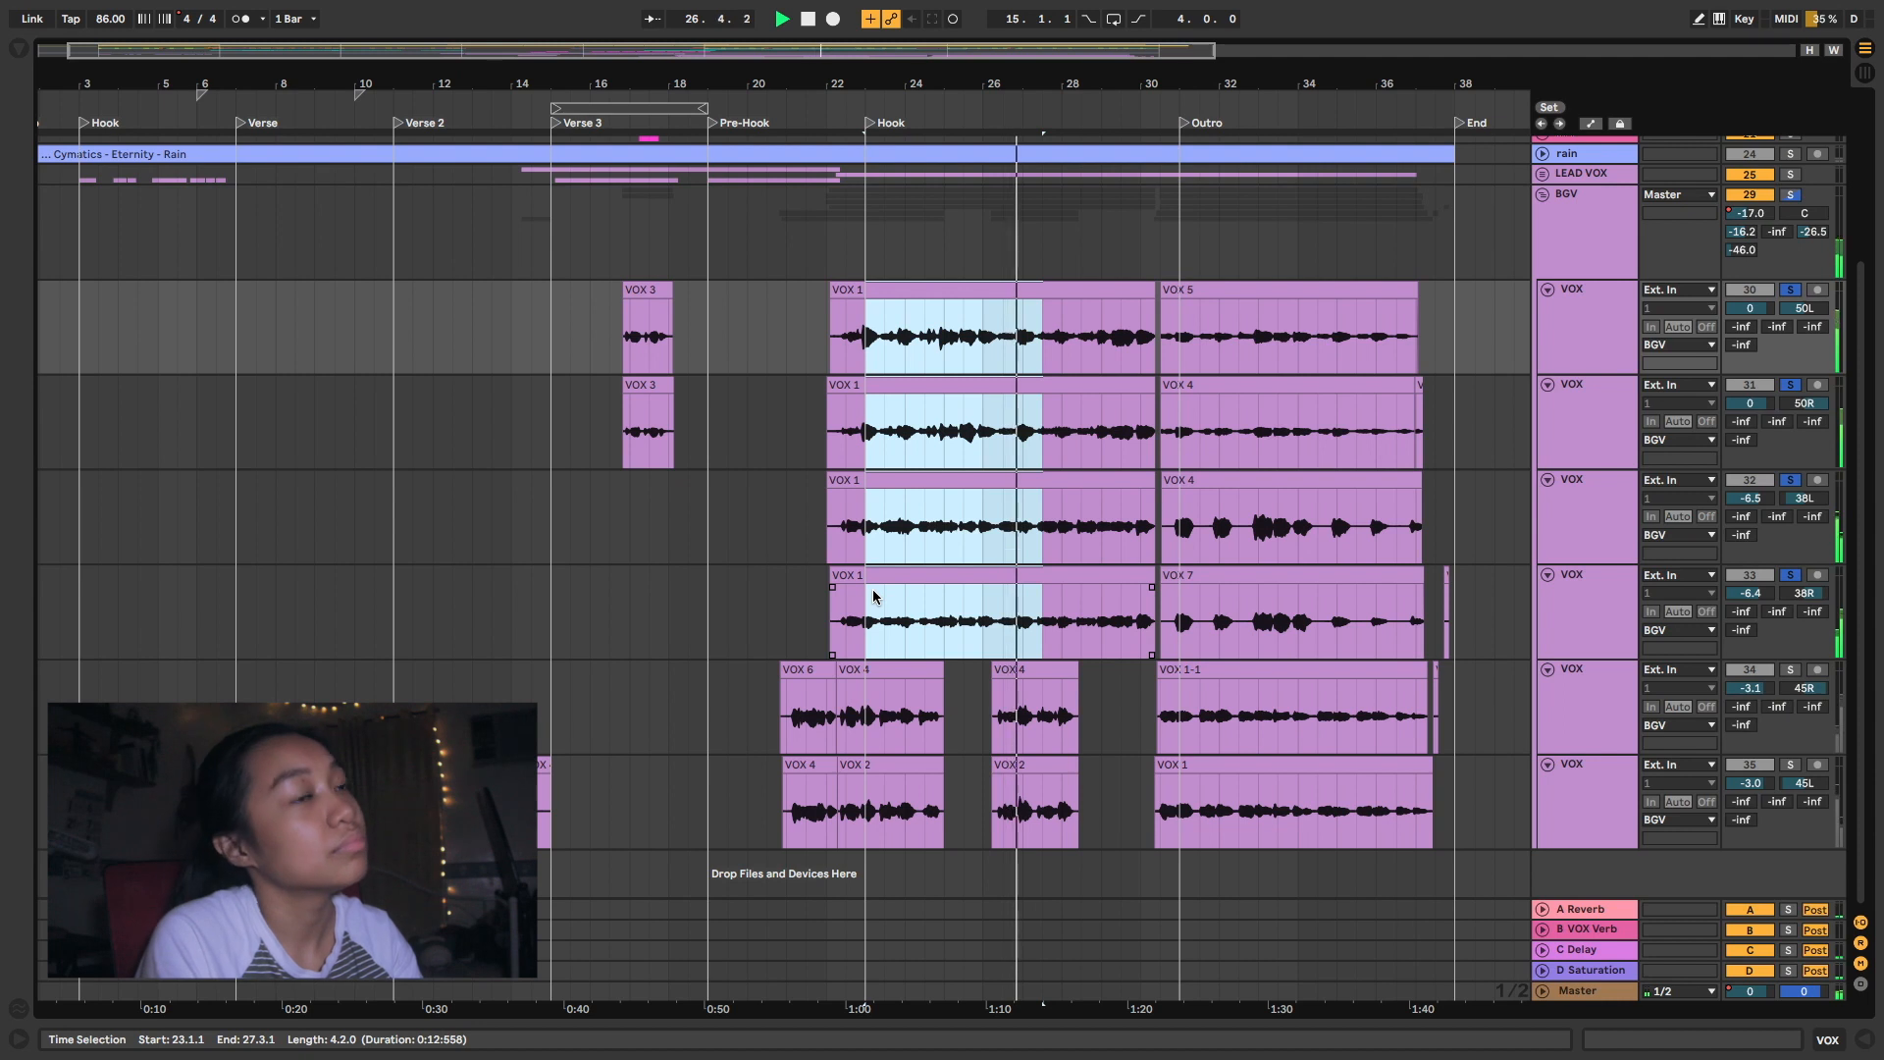
key(s)
key(space)
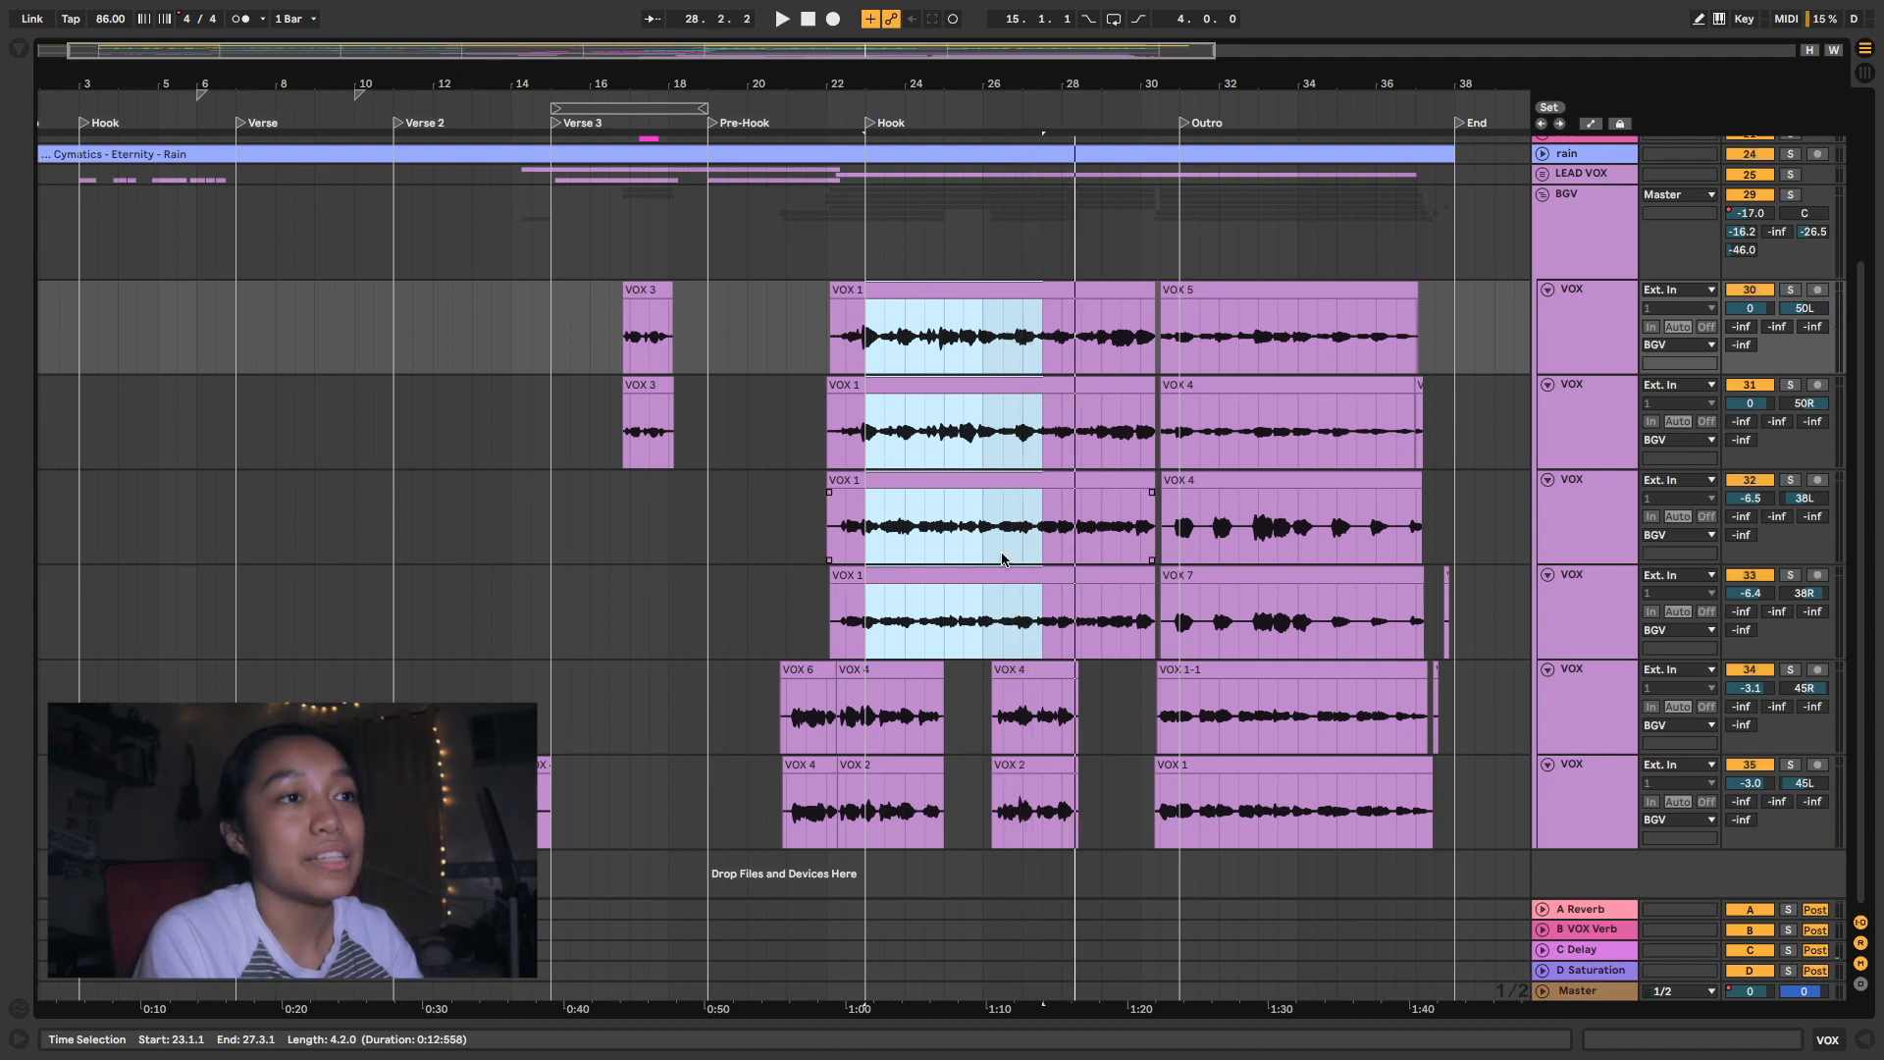
- Audition the Pre-Hook and Hook clips on the last two BGV tracks soloed, starting from 21.3.1
mouse_move(870, 709)
mouse_down()
mouse_move(896, 798)
mouse_move(944, 800)
mouse_up()
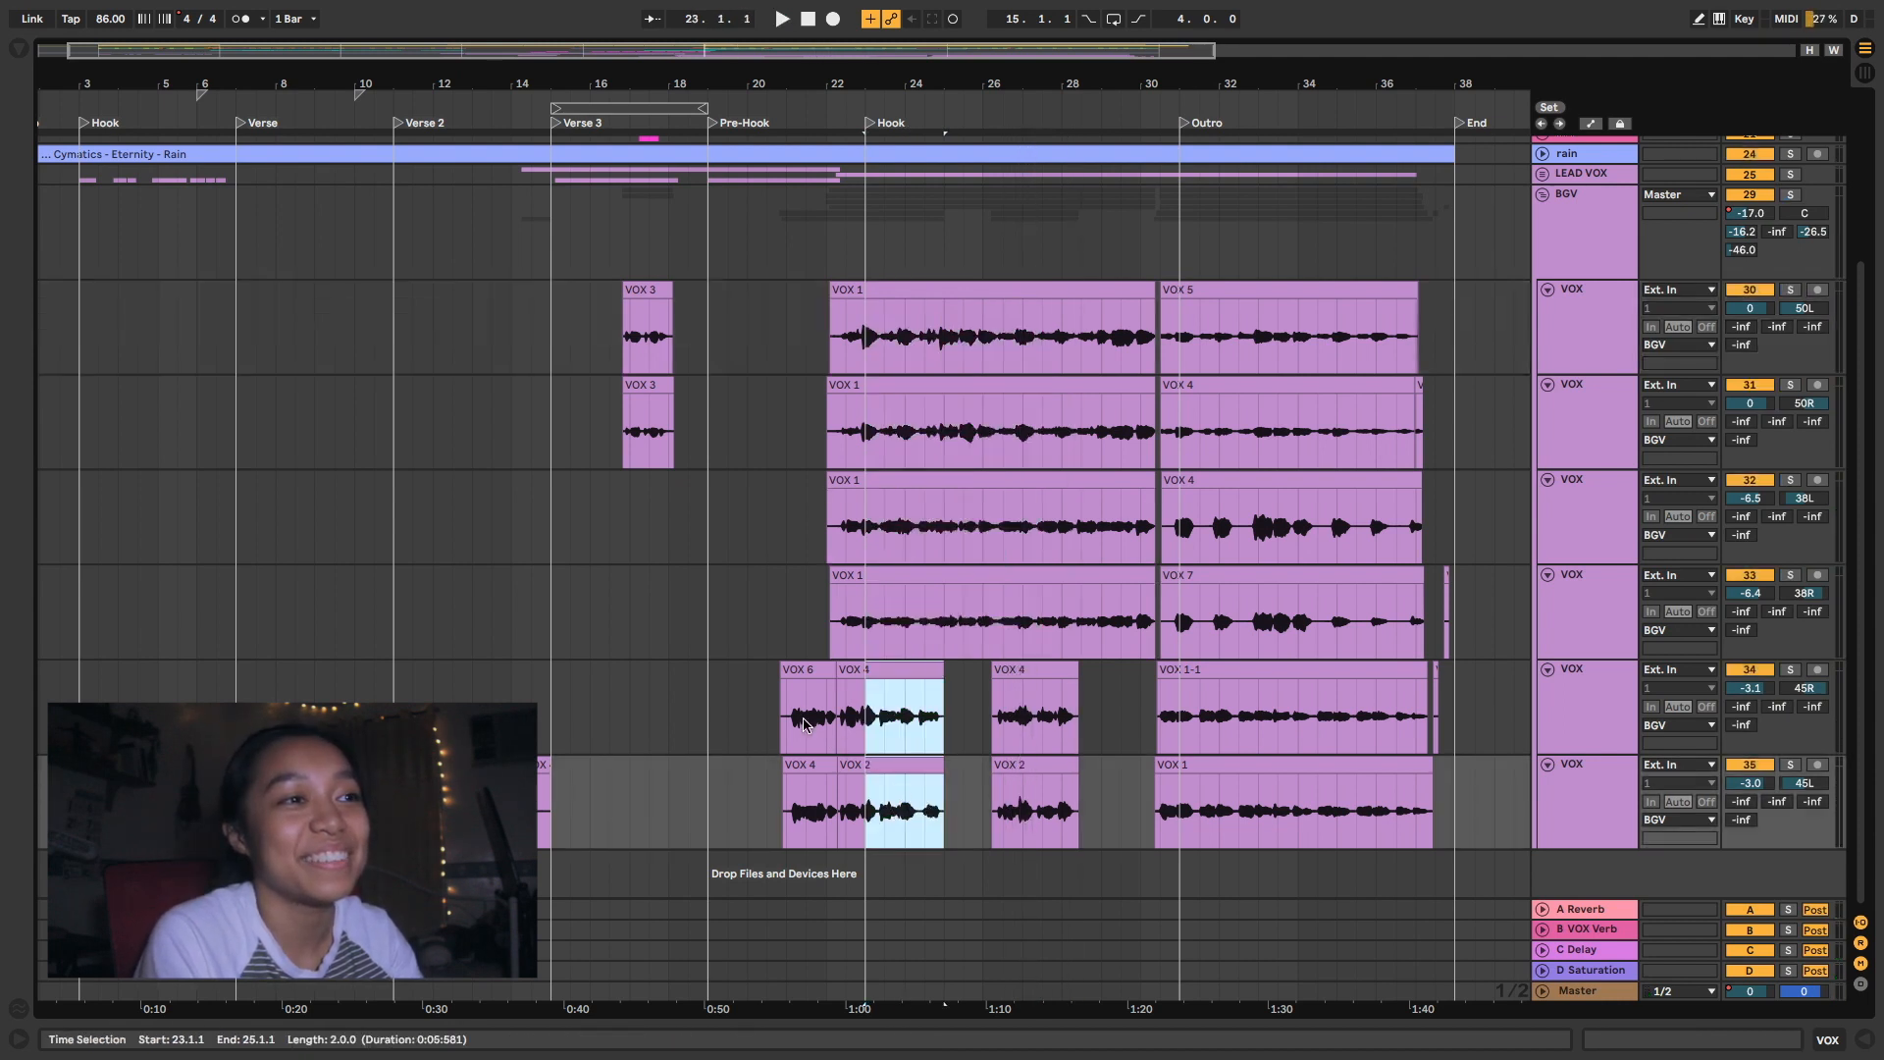
drag(786, 714, 927, 809)
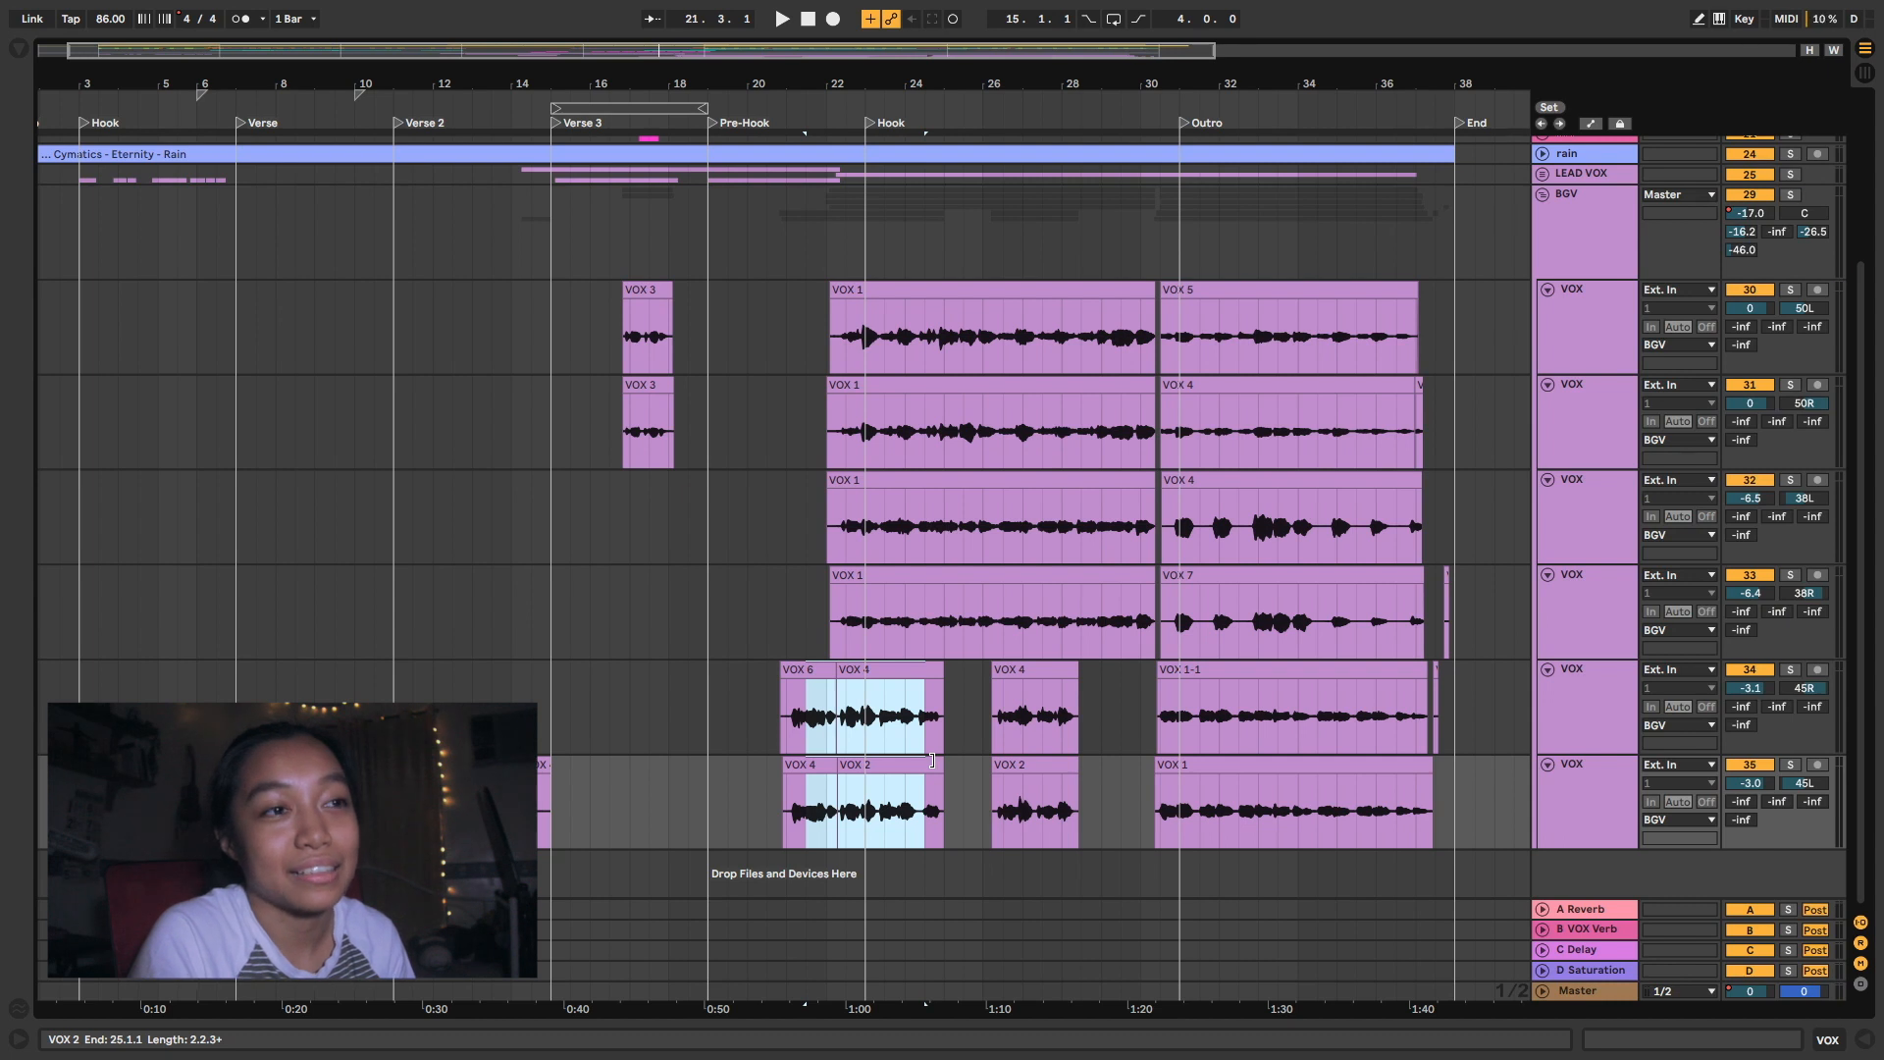
key(space)
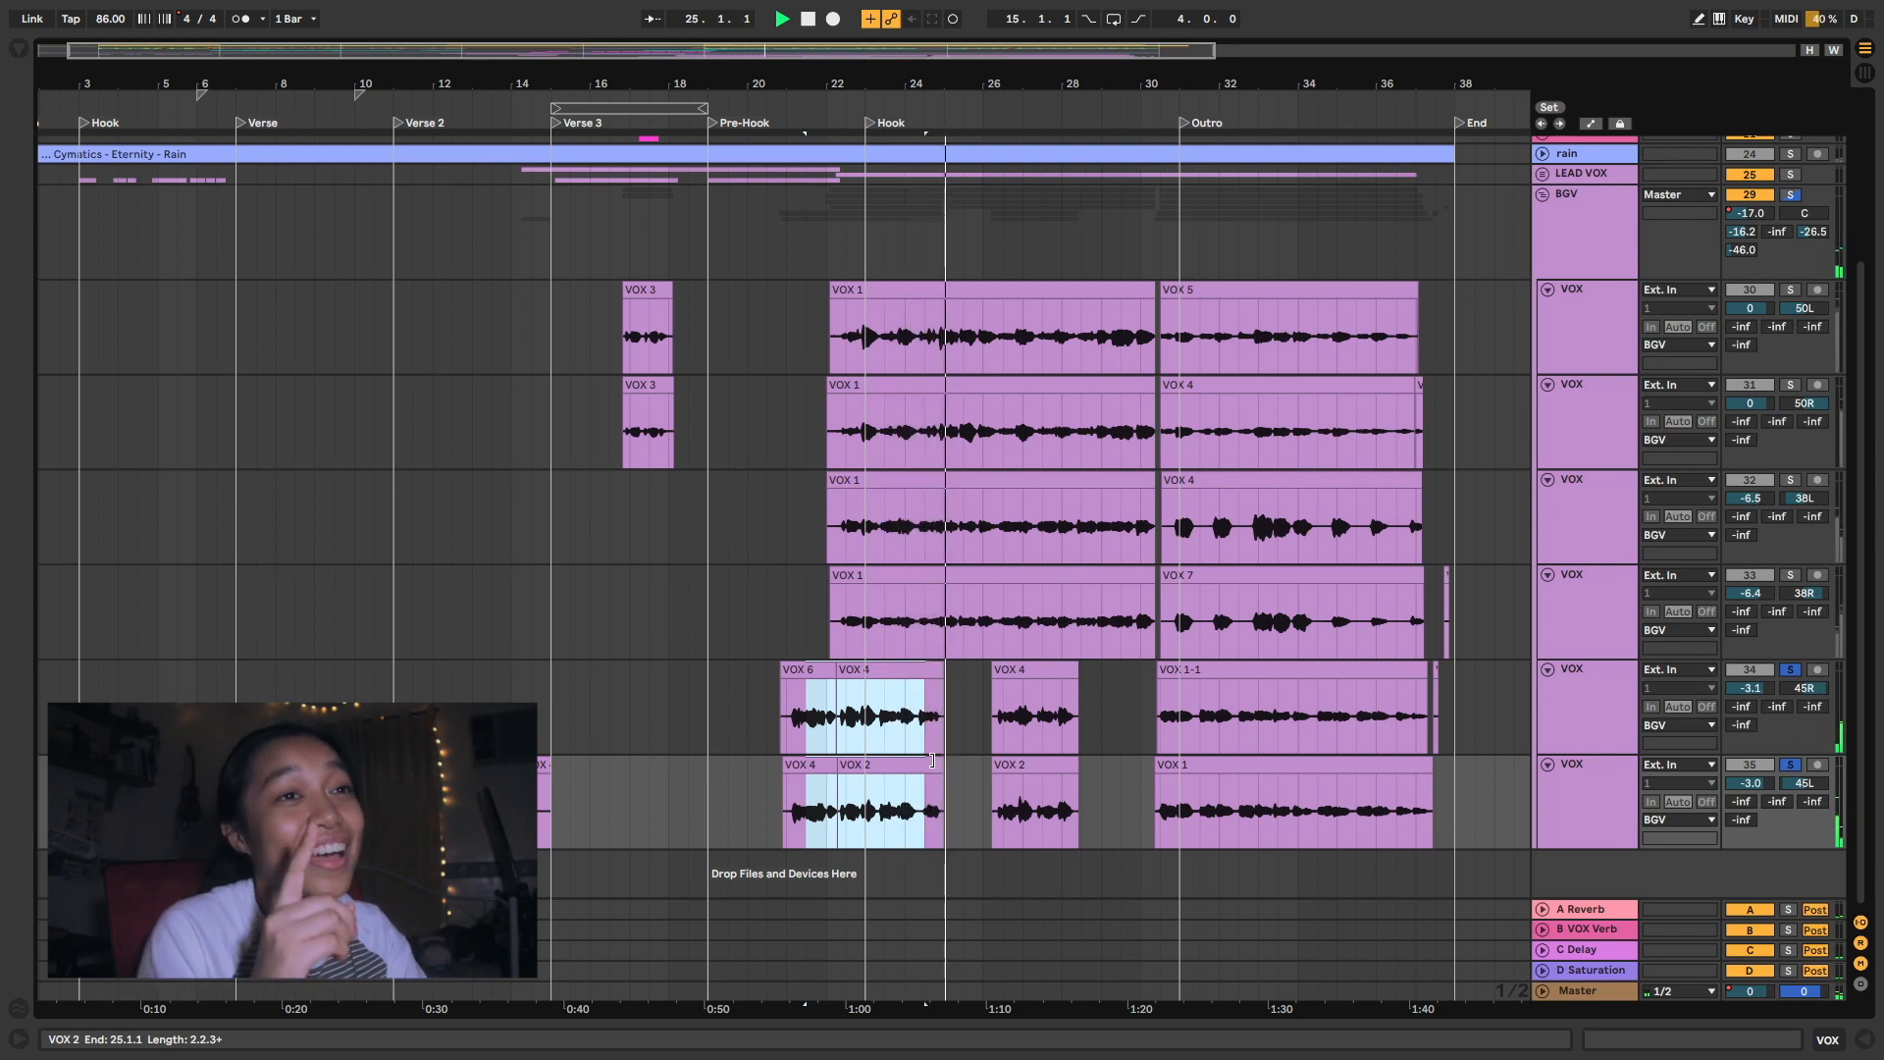
key(space)
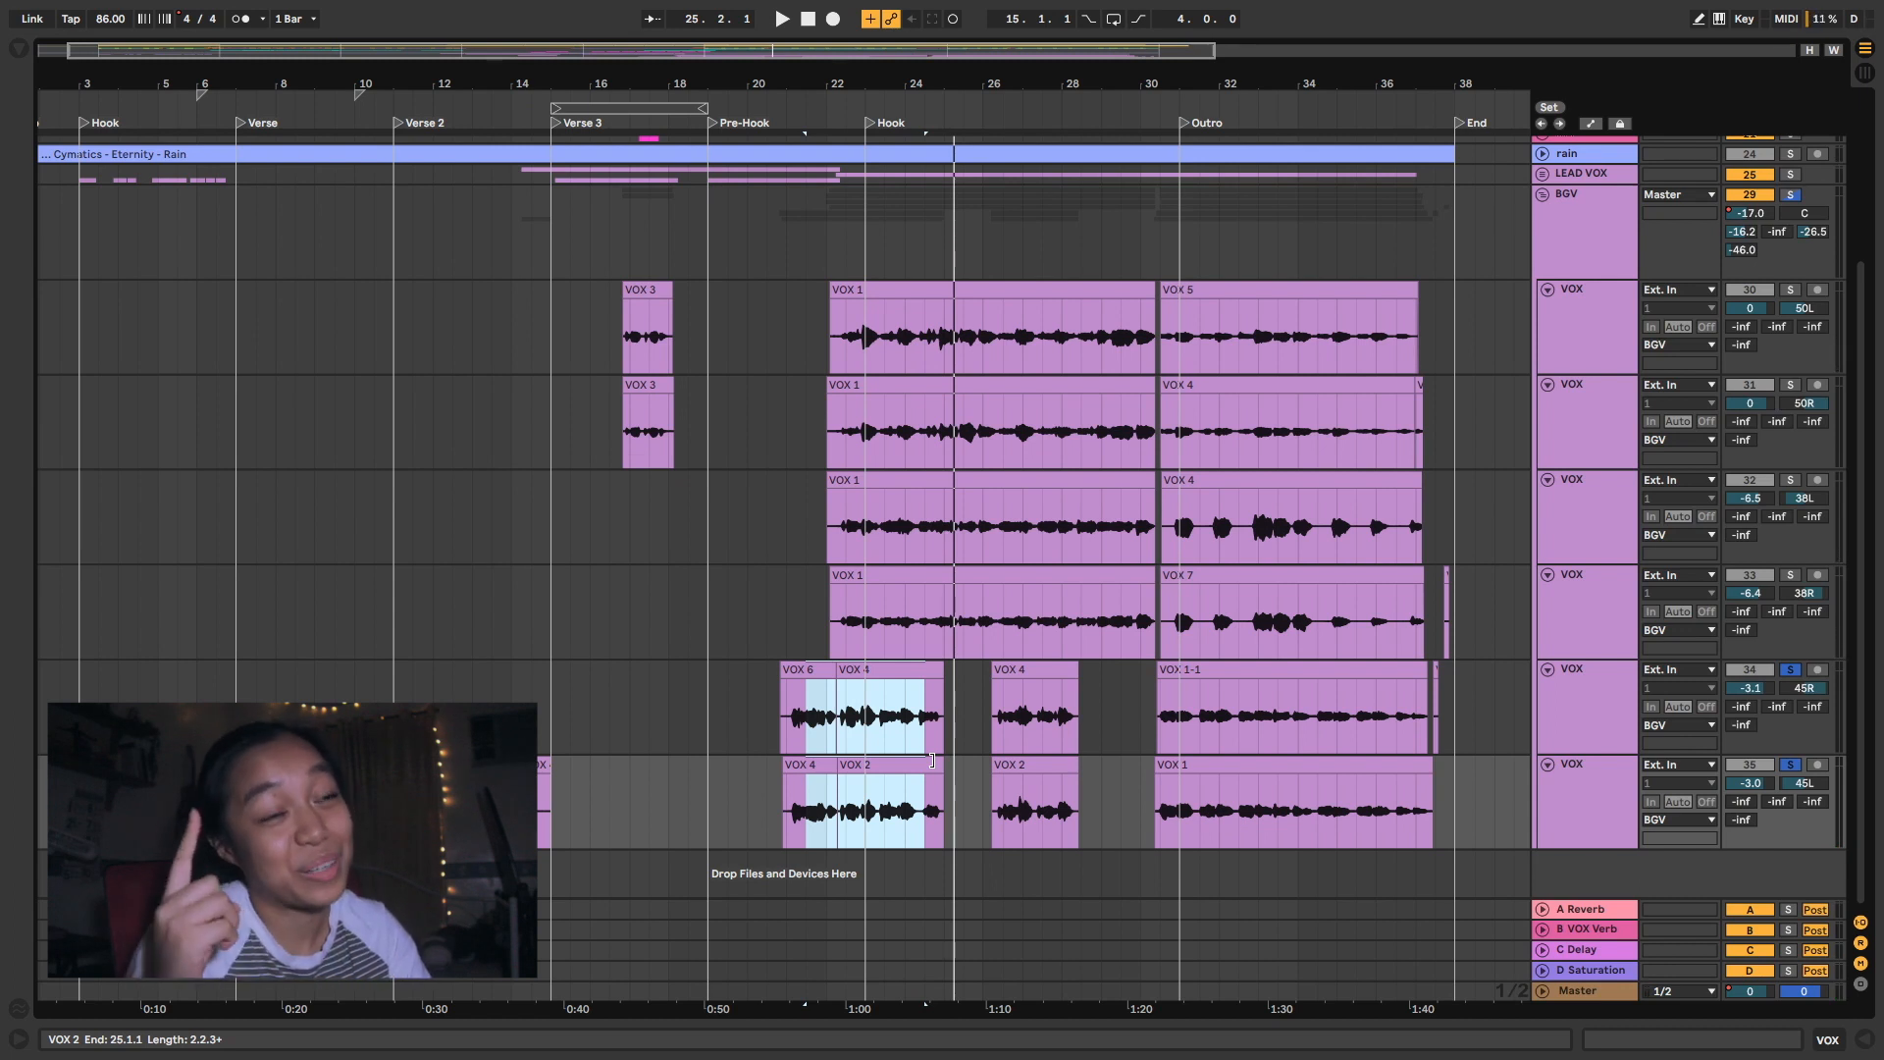
- Play the Outro backing vocals with the last two BGV tracks soloed, adding the other four BGV tracks to the solo during playback
drag(1161, 686, 1258, 815)
key(space)
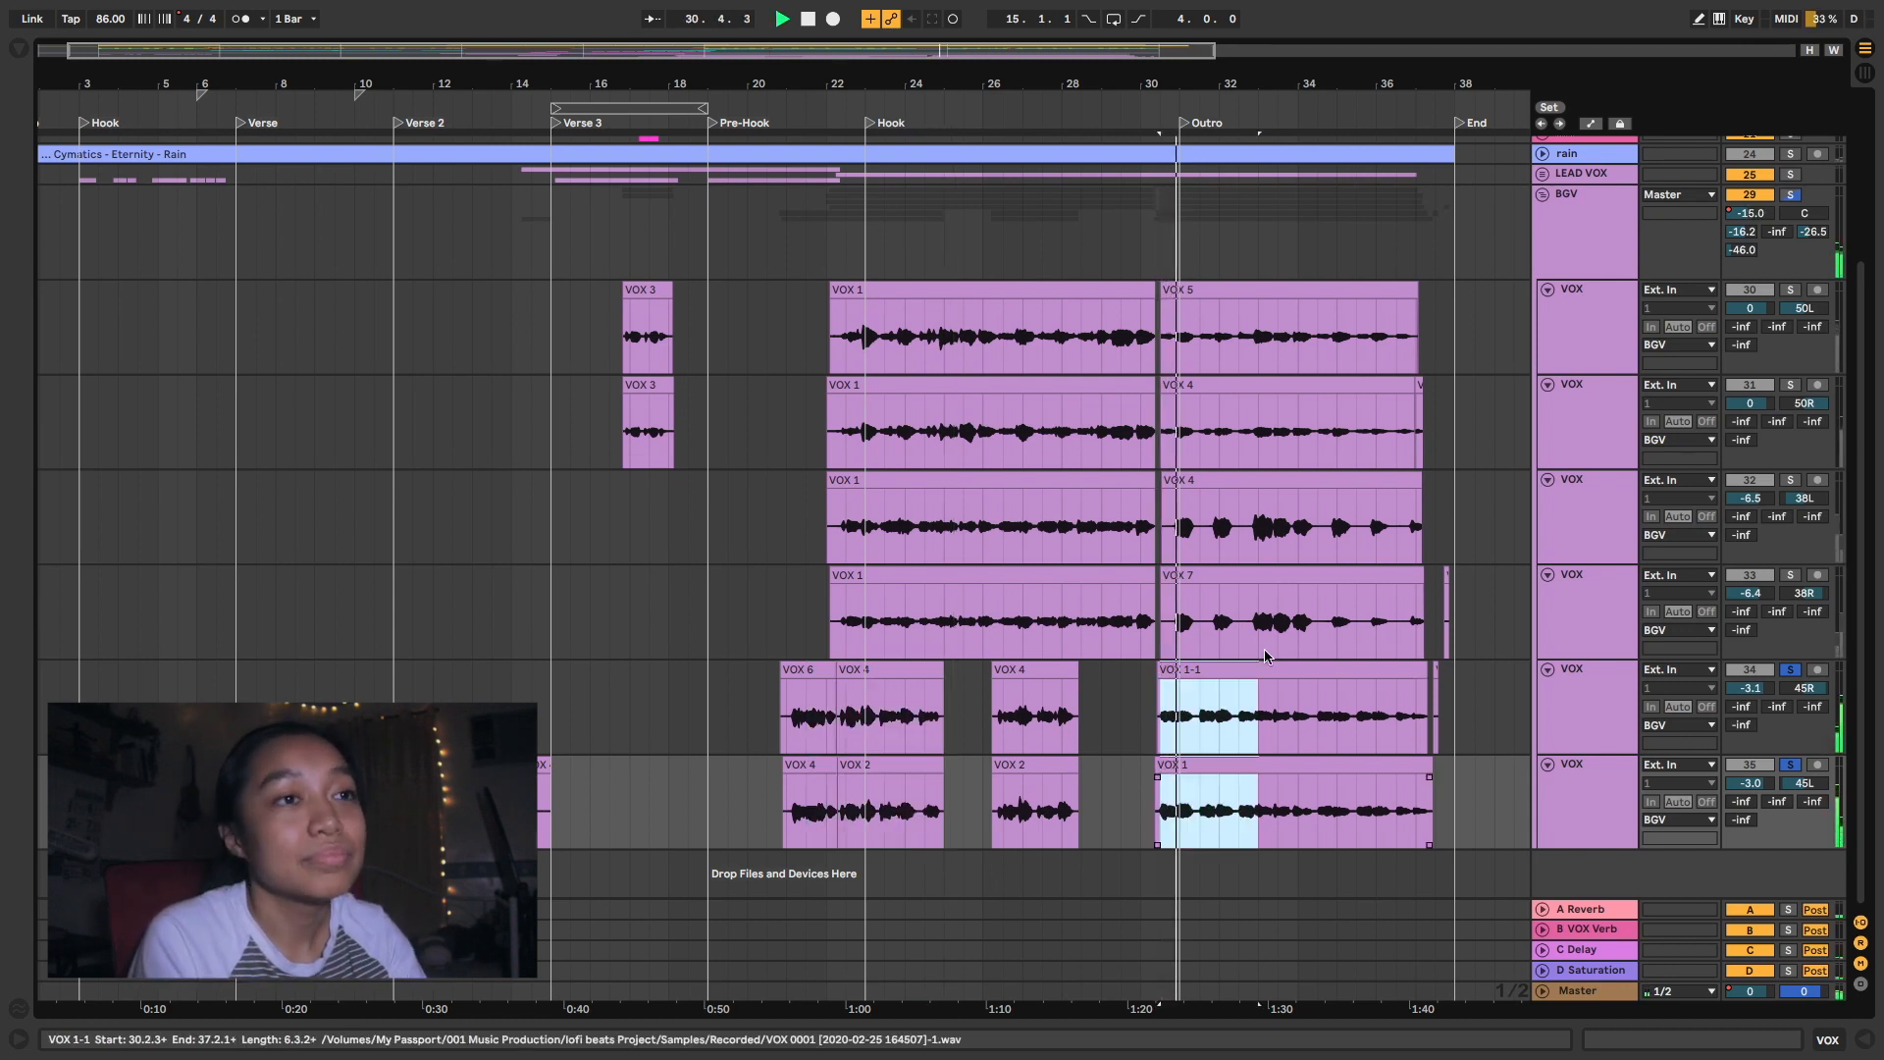
drag(1232, 636, 1322, 322)
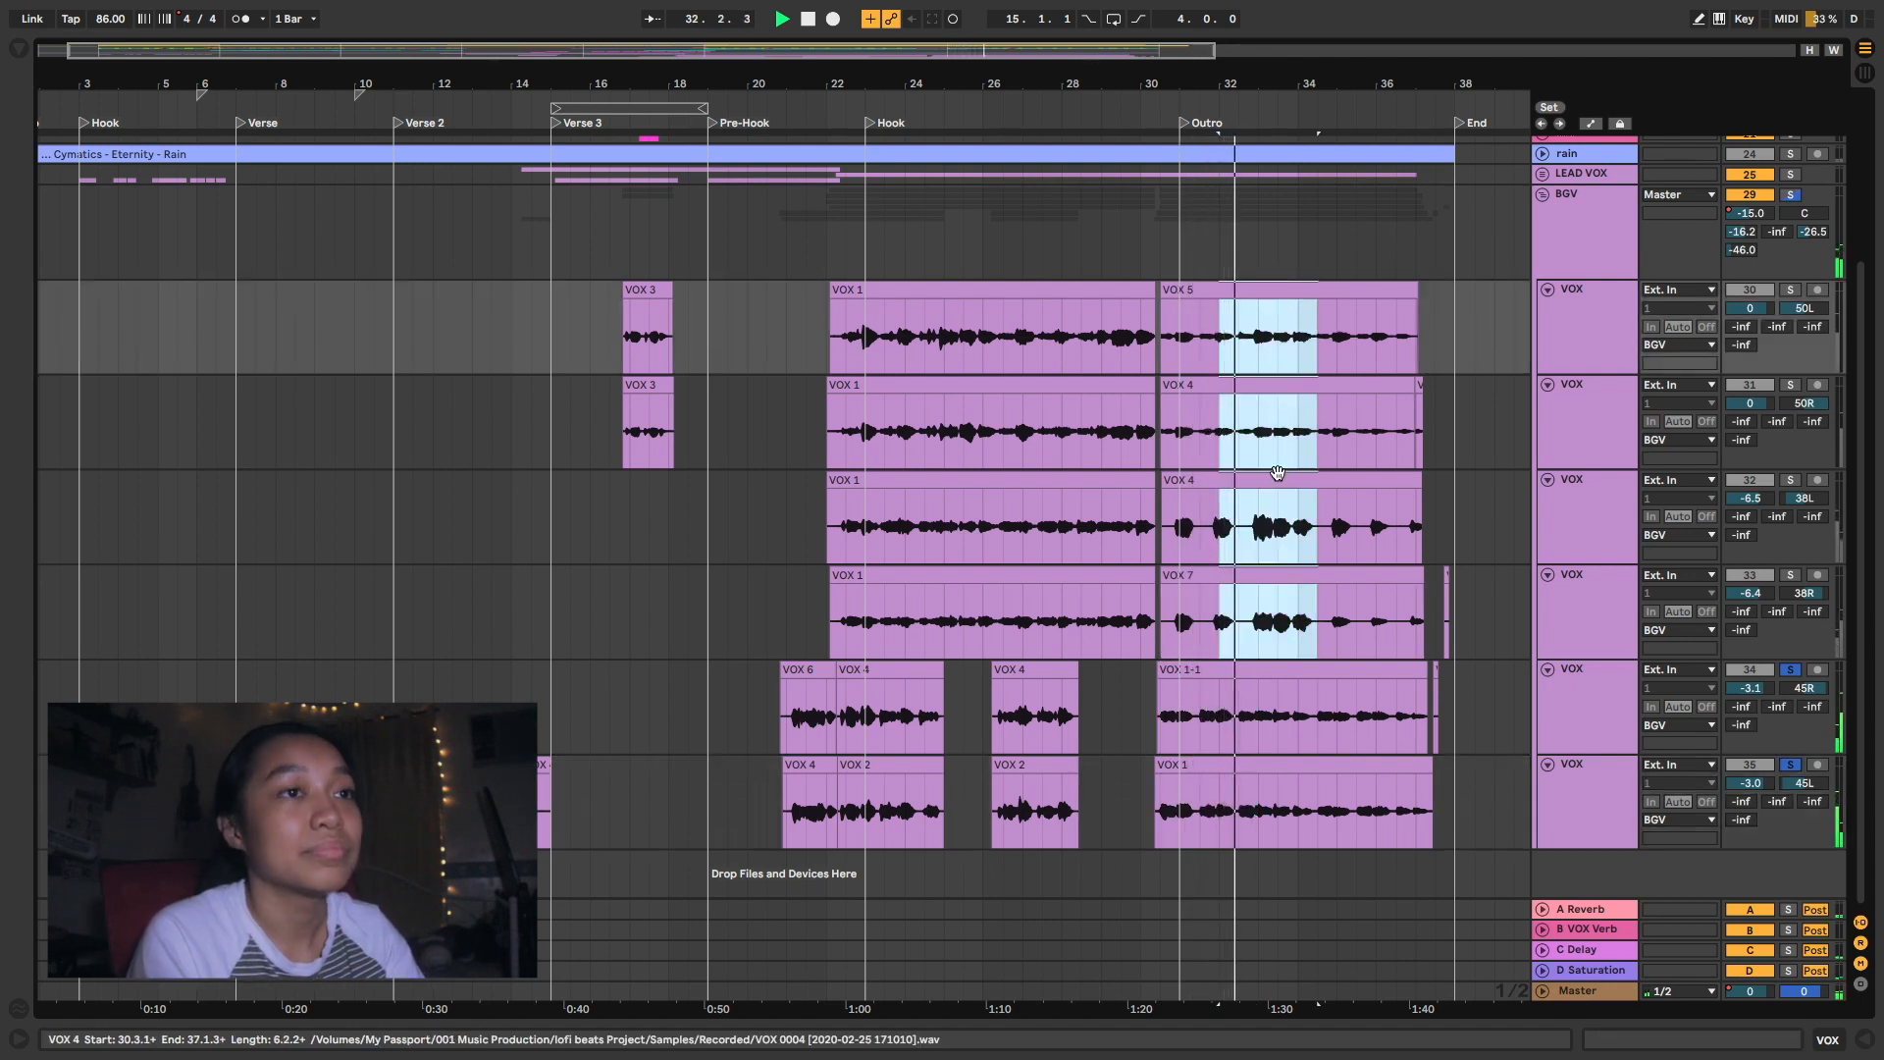
drag(1279, 718, 1291, 783)
key(s)
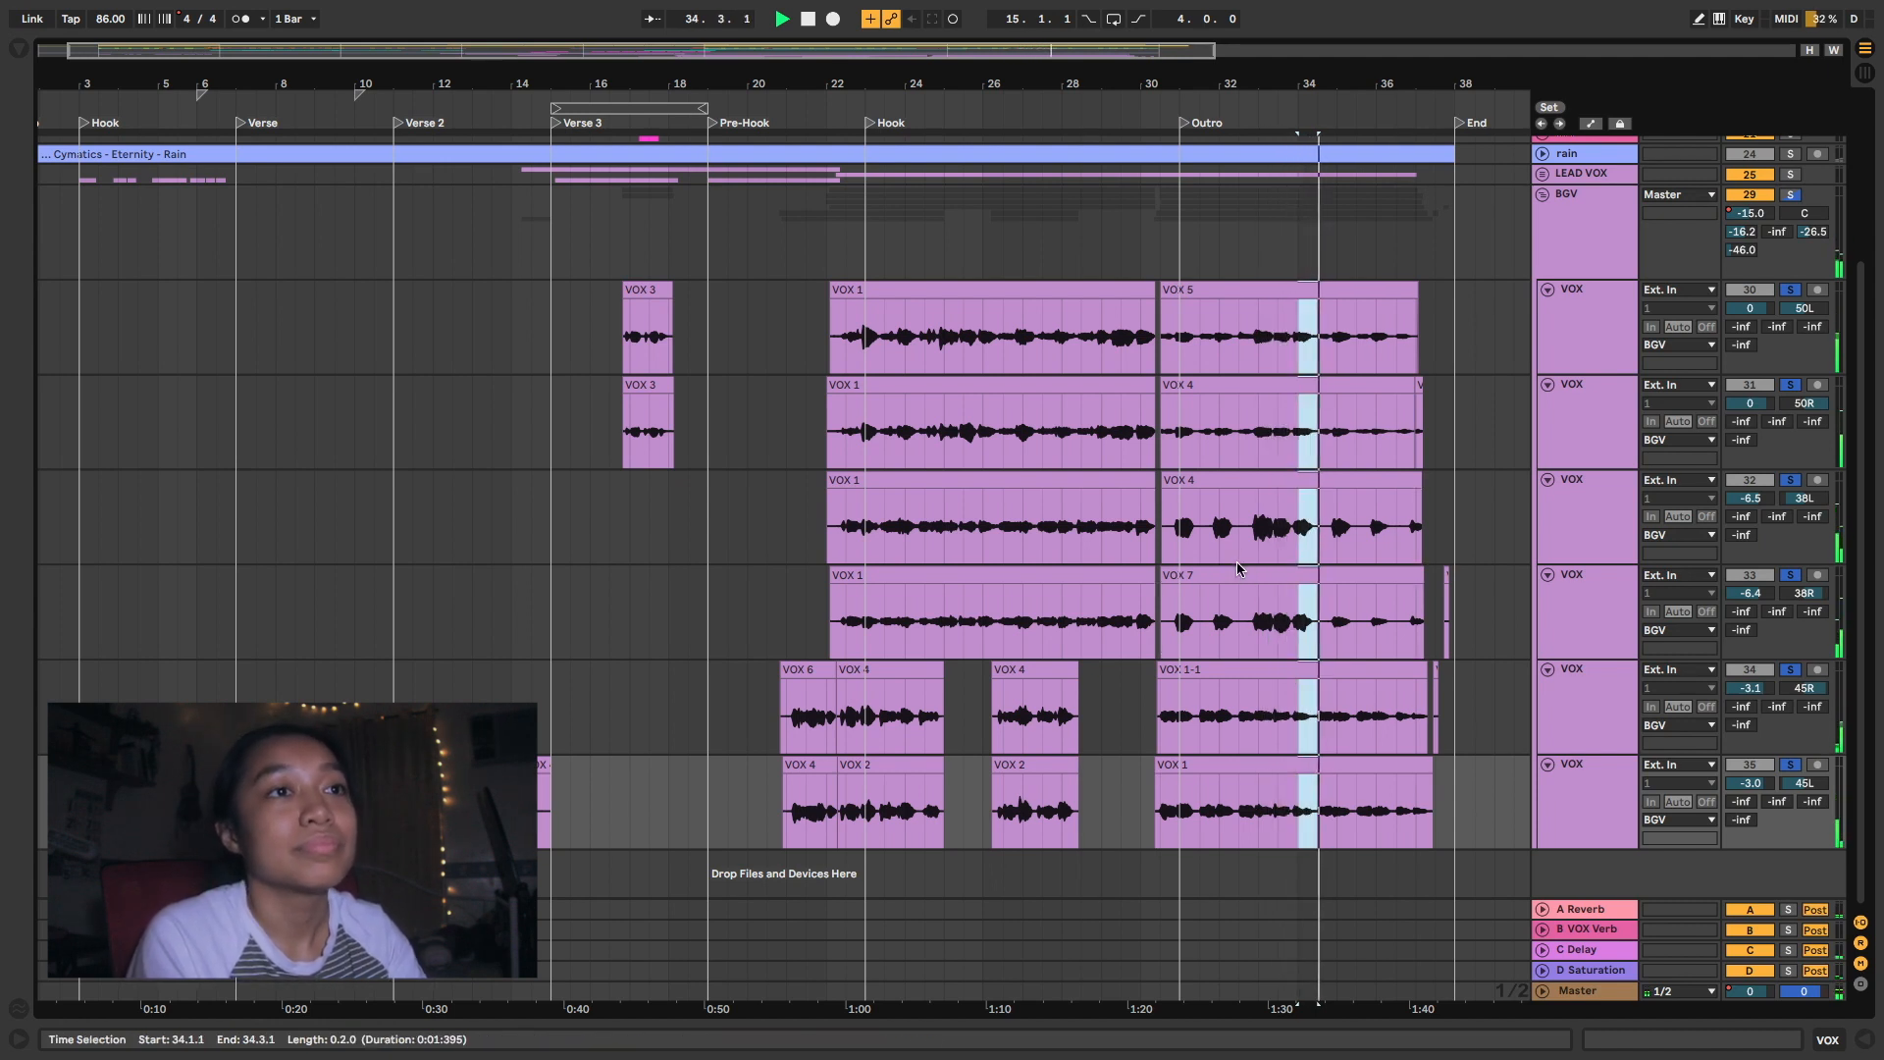
key(s)
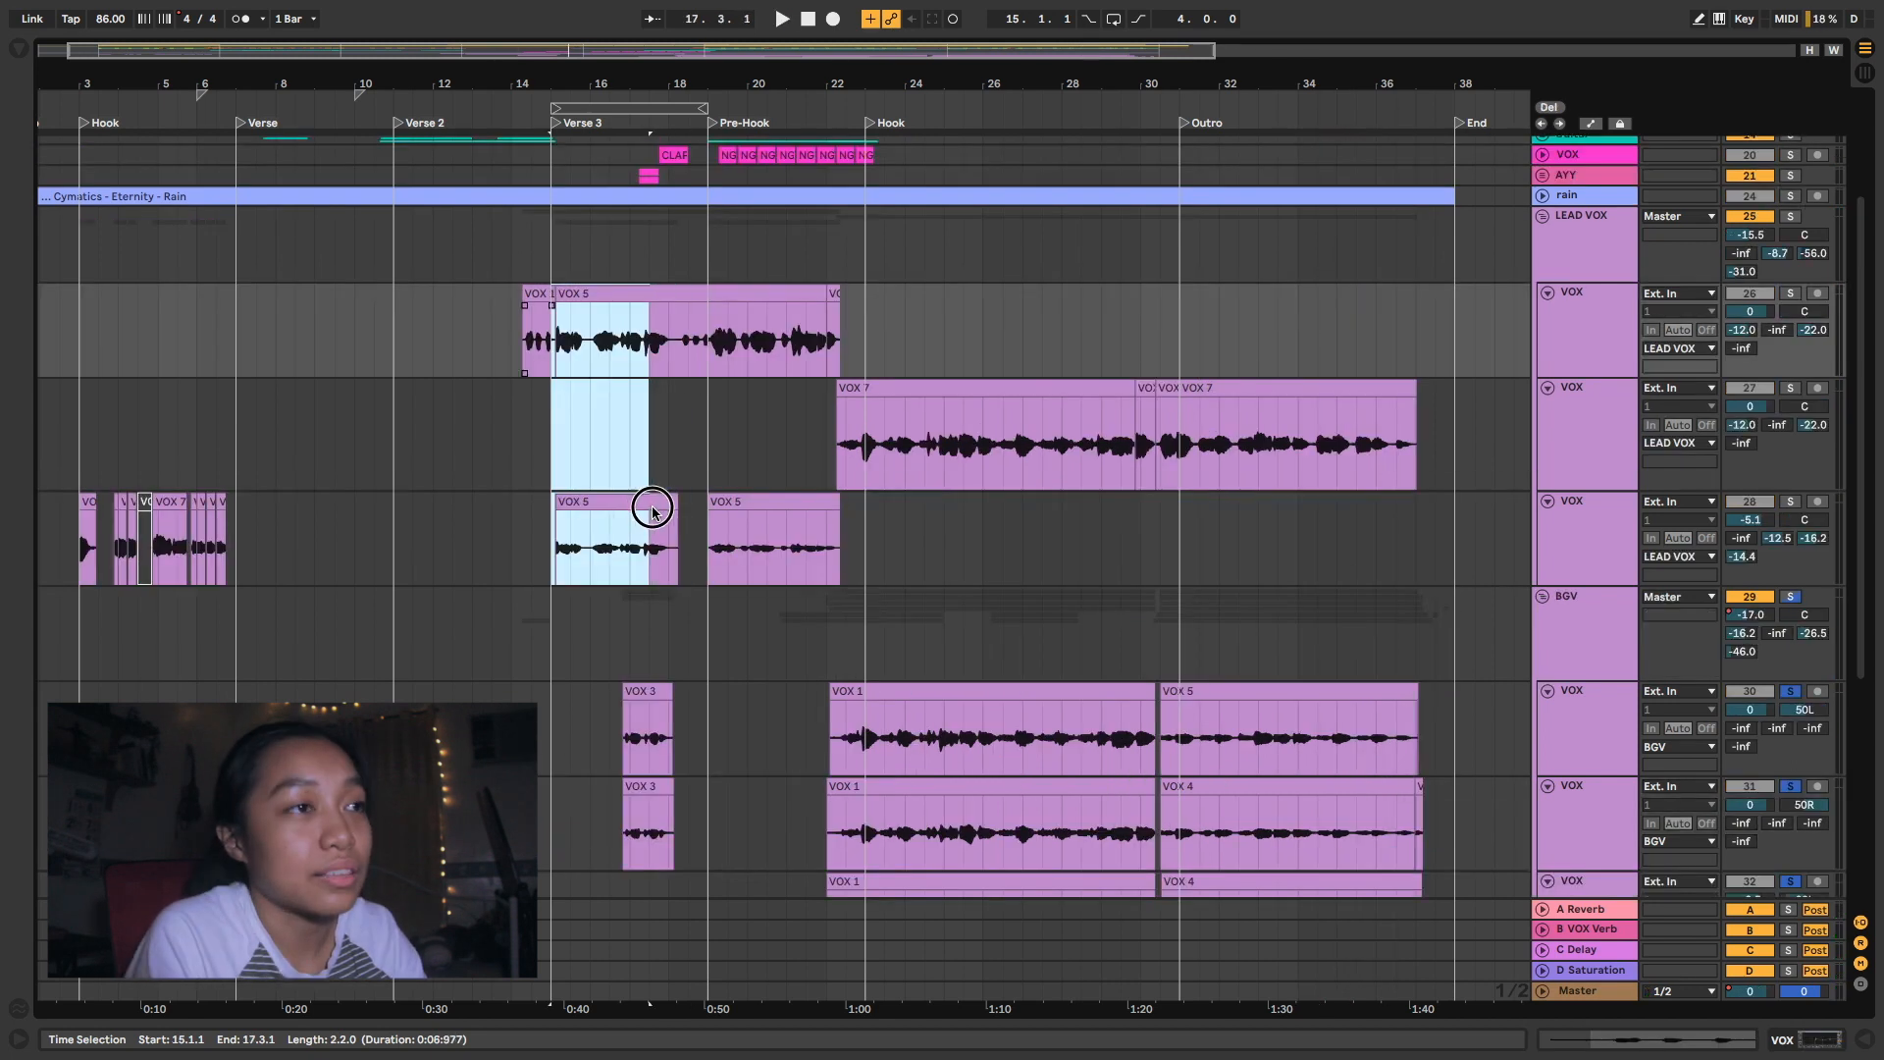
- Play the soloed lead vocals from 15.1.1 in Verse 3, switching the solo to the two VOX 3 backing clips, and clear the solos
drag(651, 509, 669, 525)
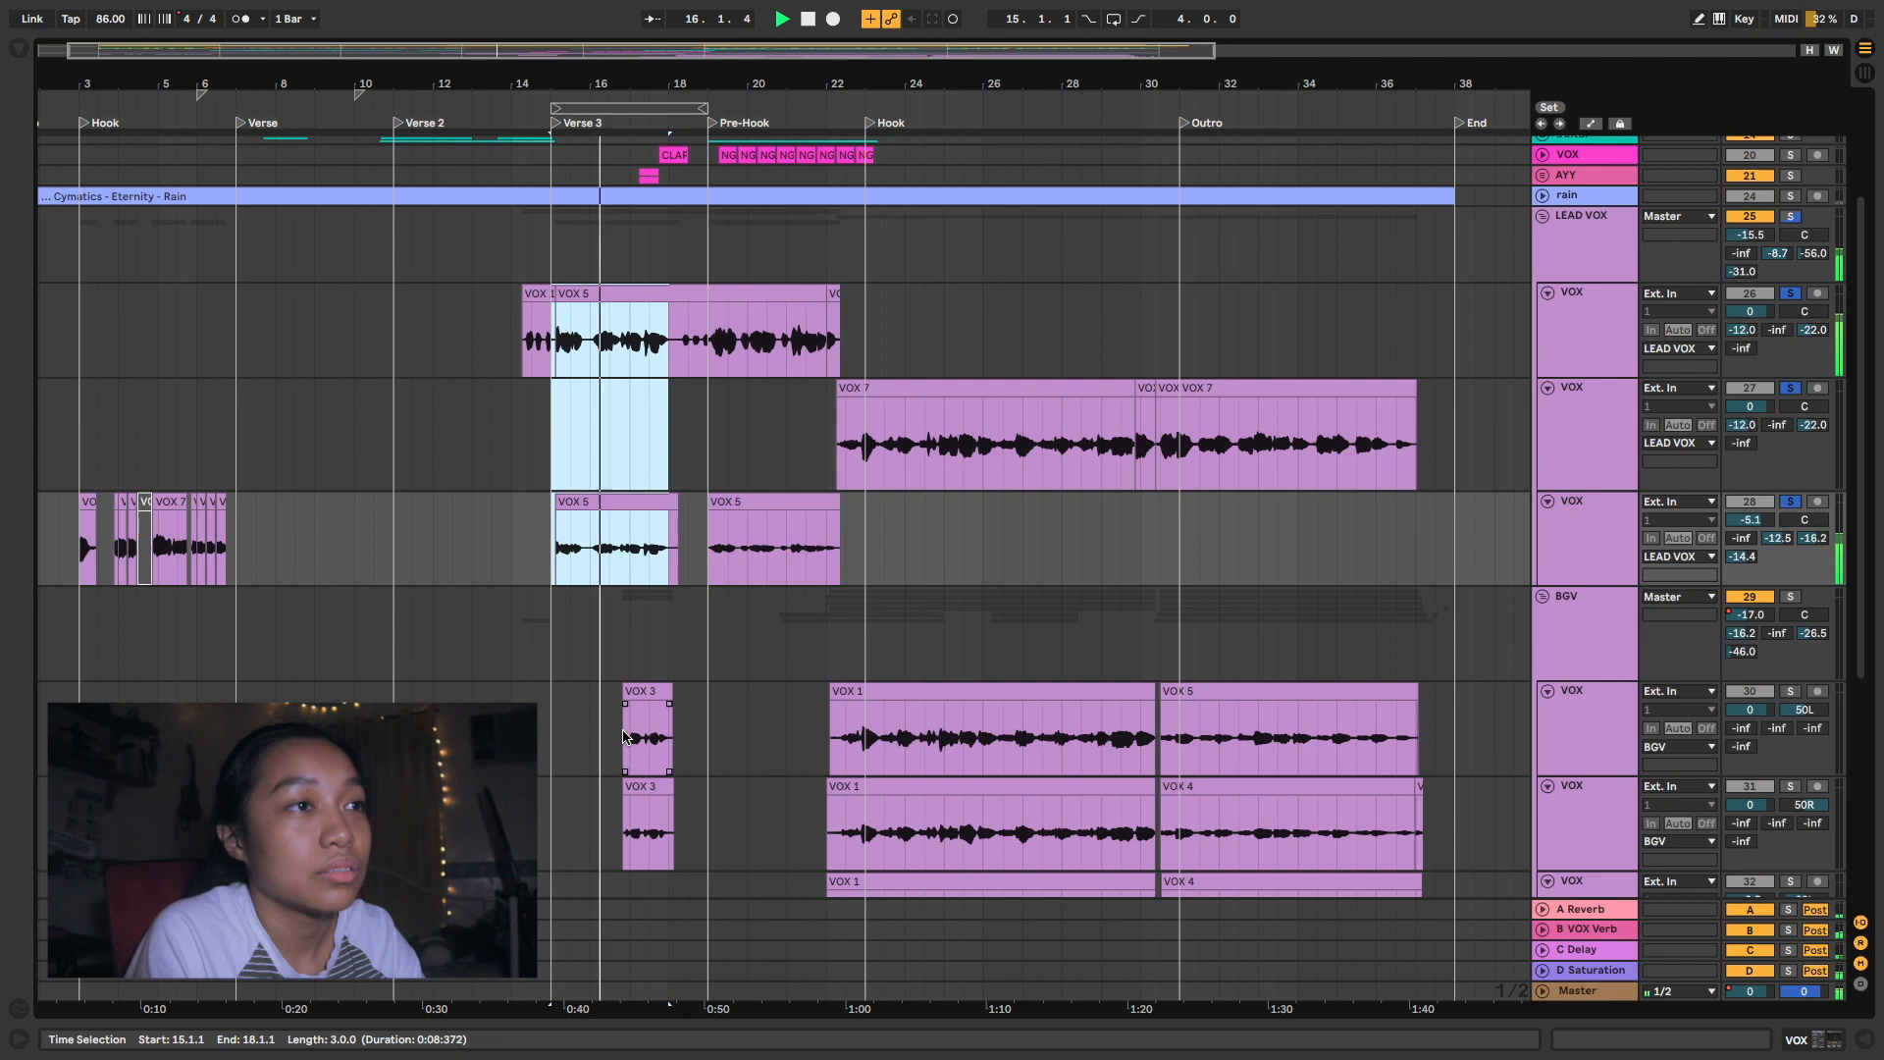
drag(624, 728, 675, 815)
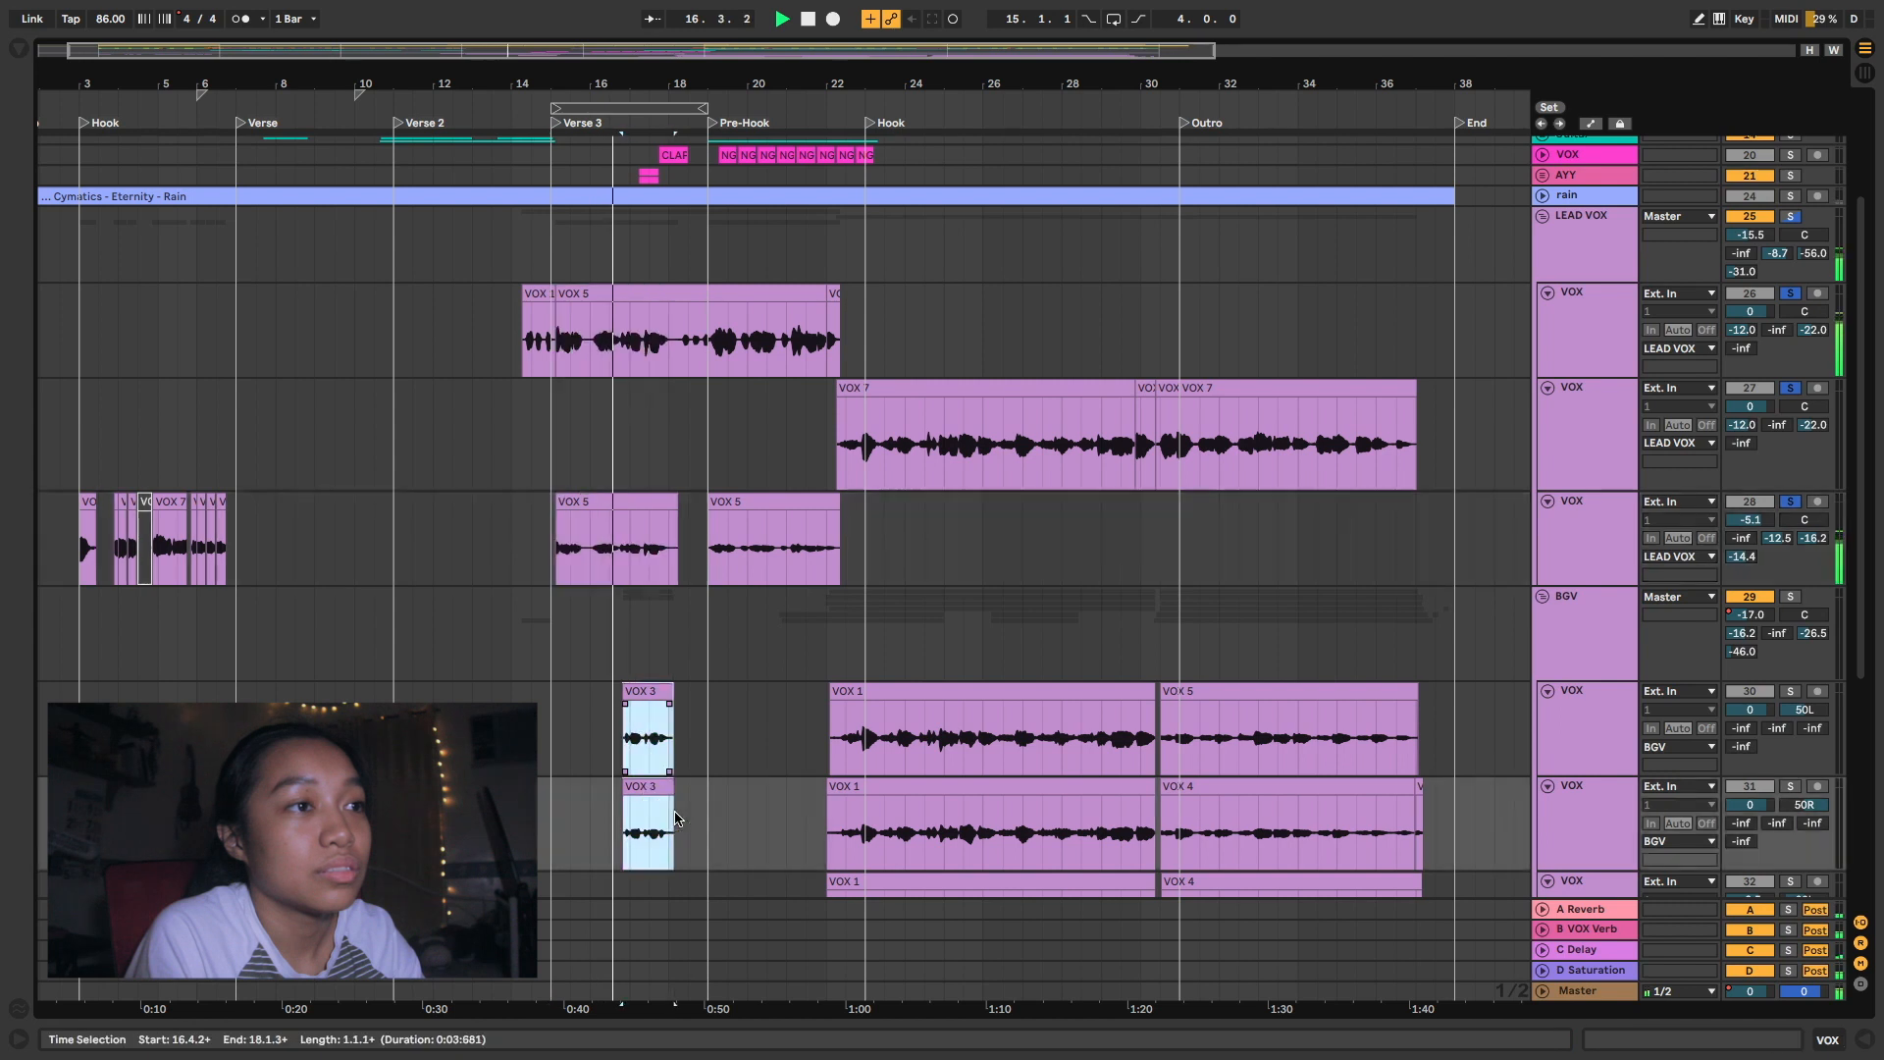
key(s)
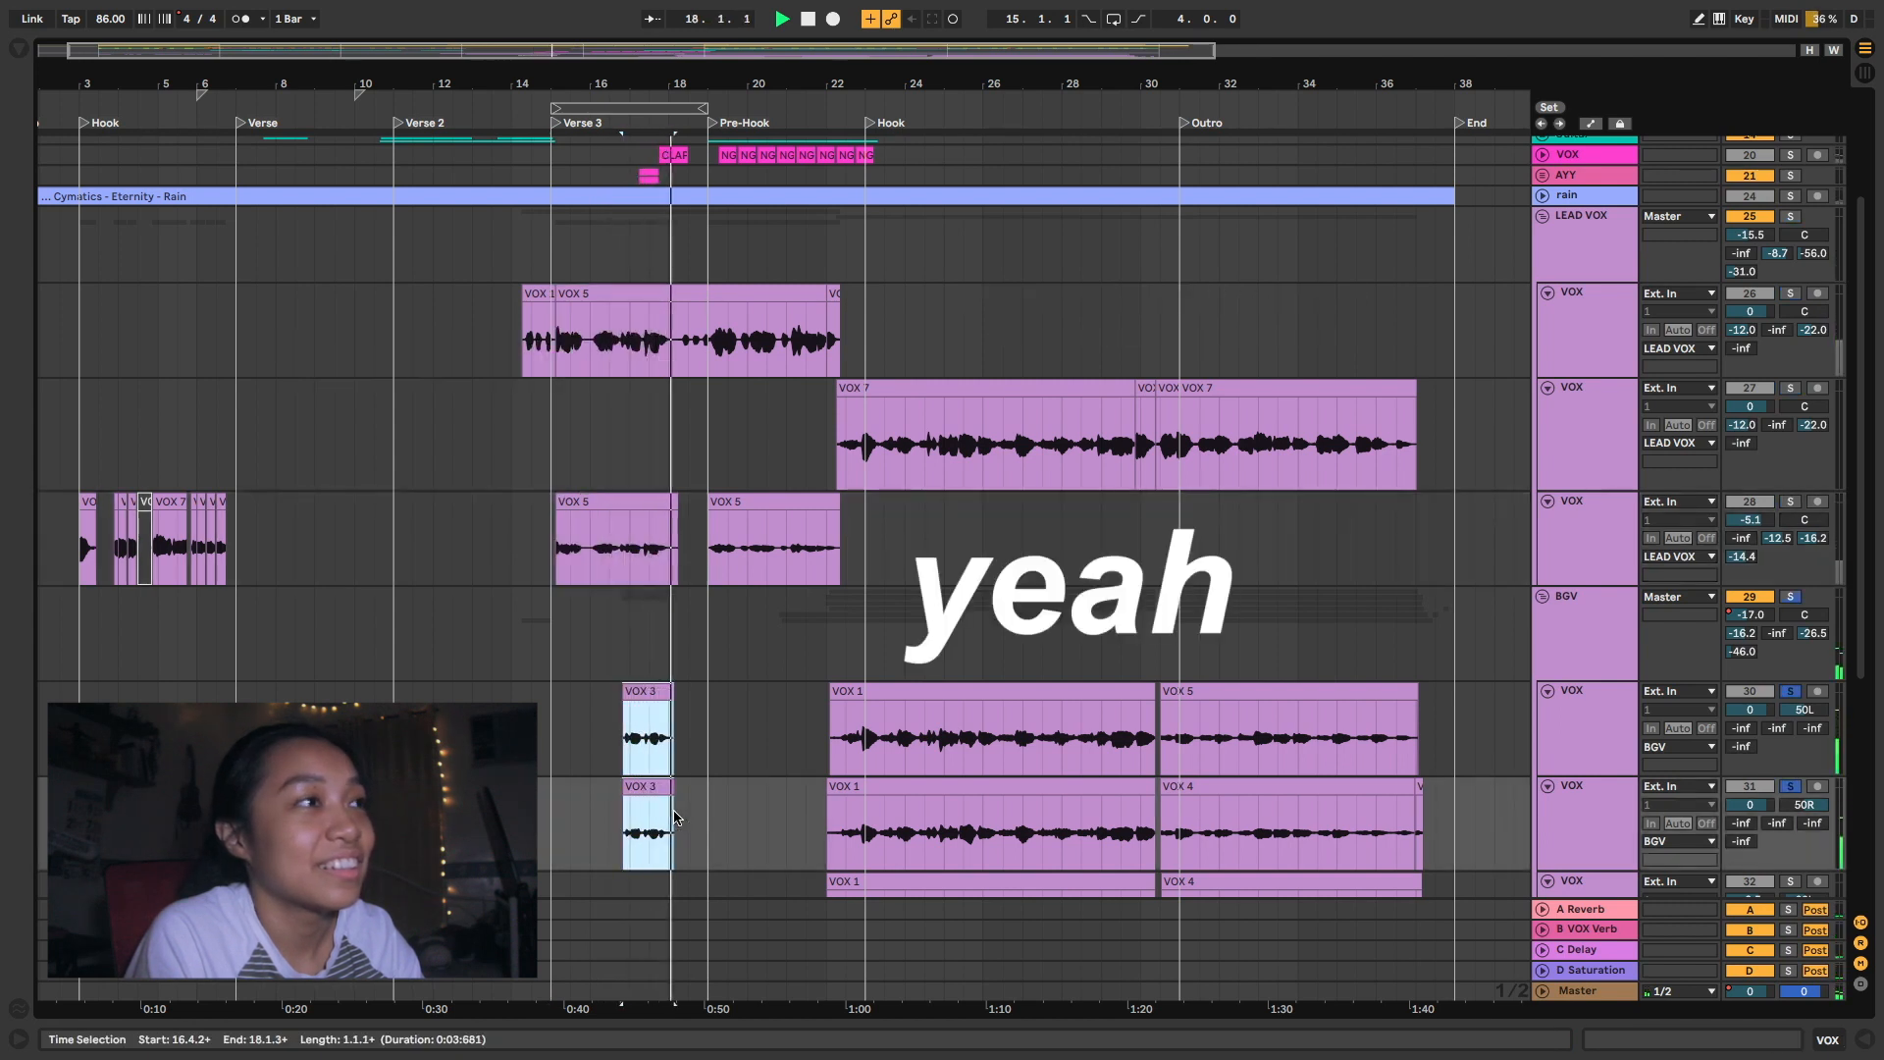
key(space)
key(s)
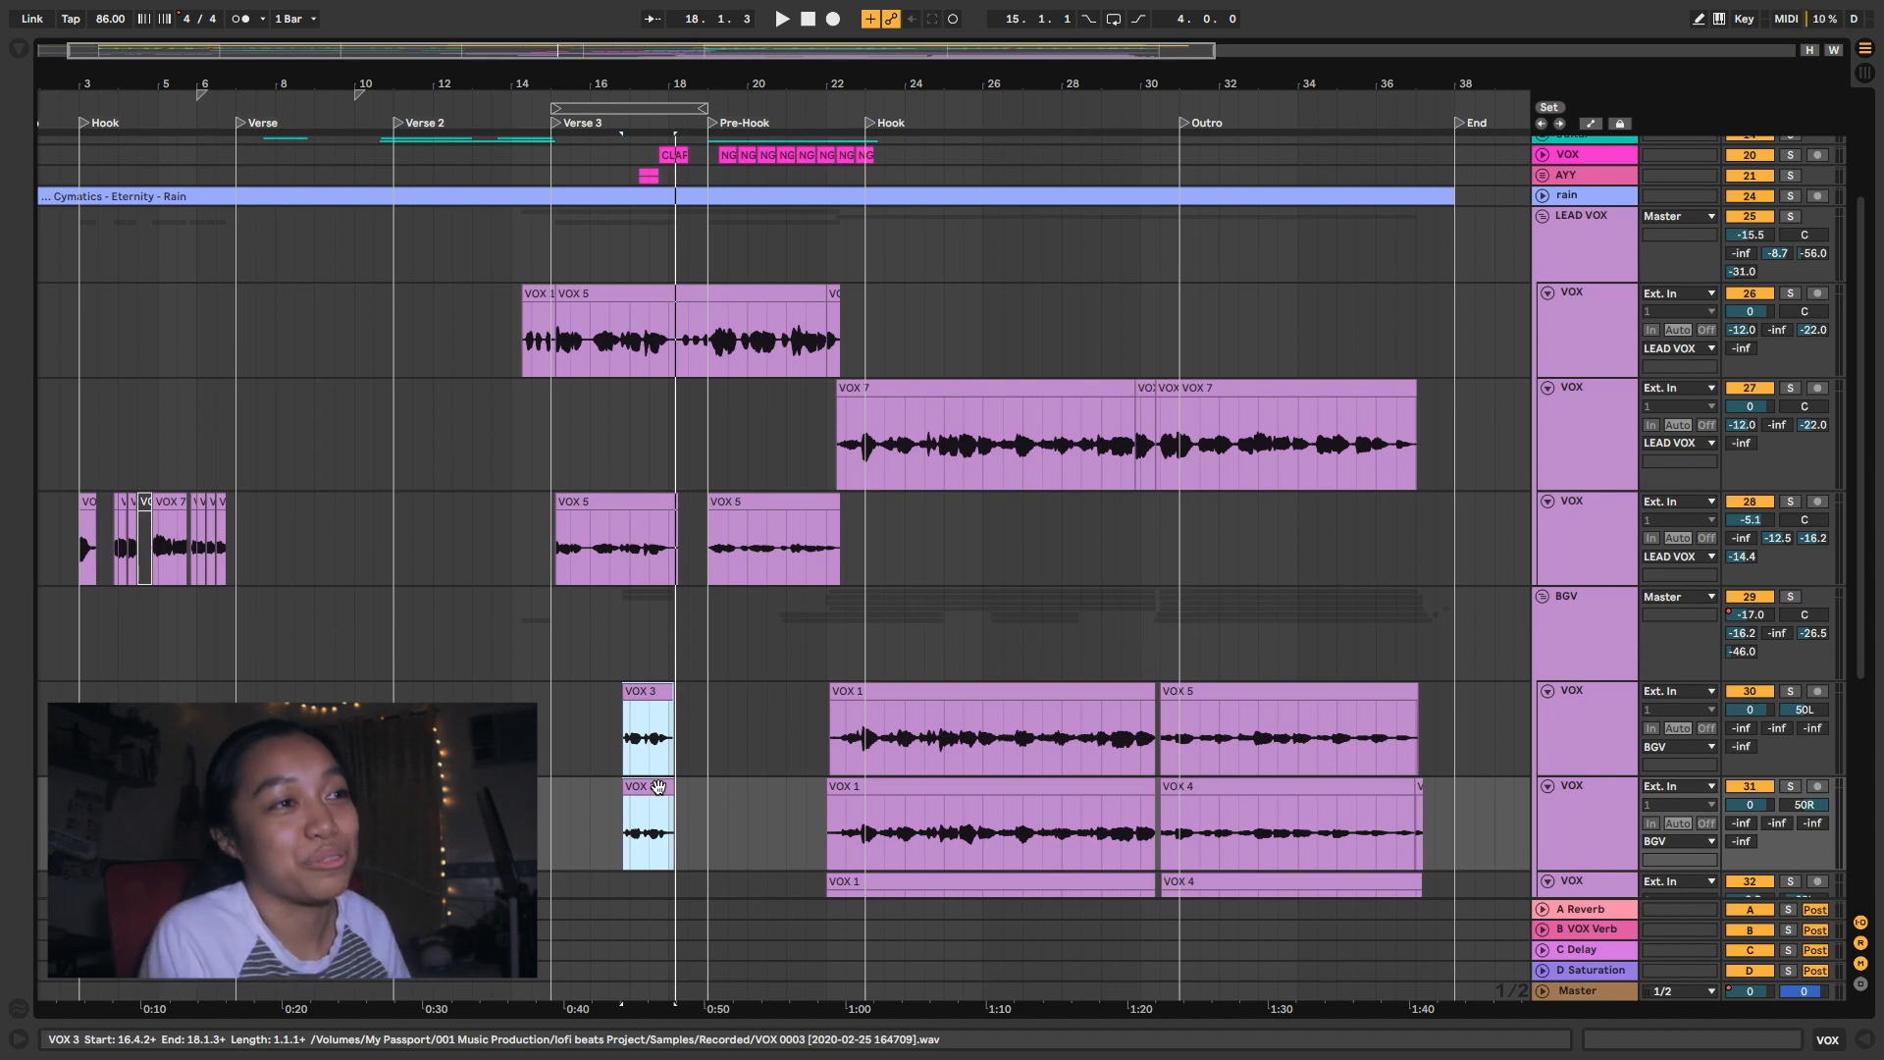
click(622, 761)
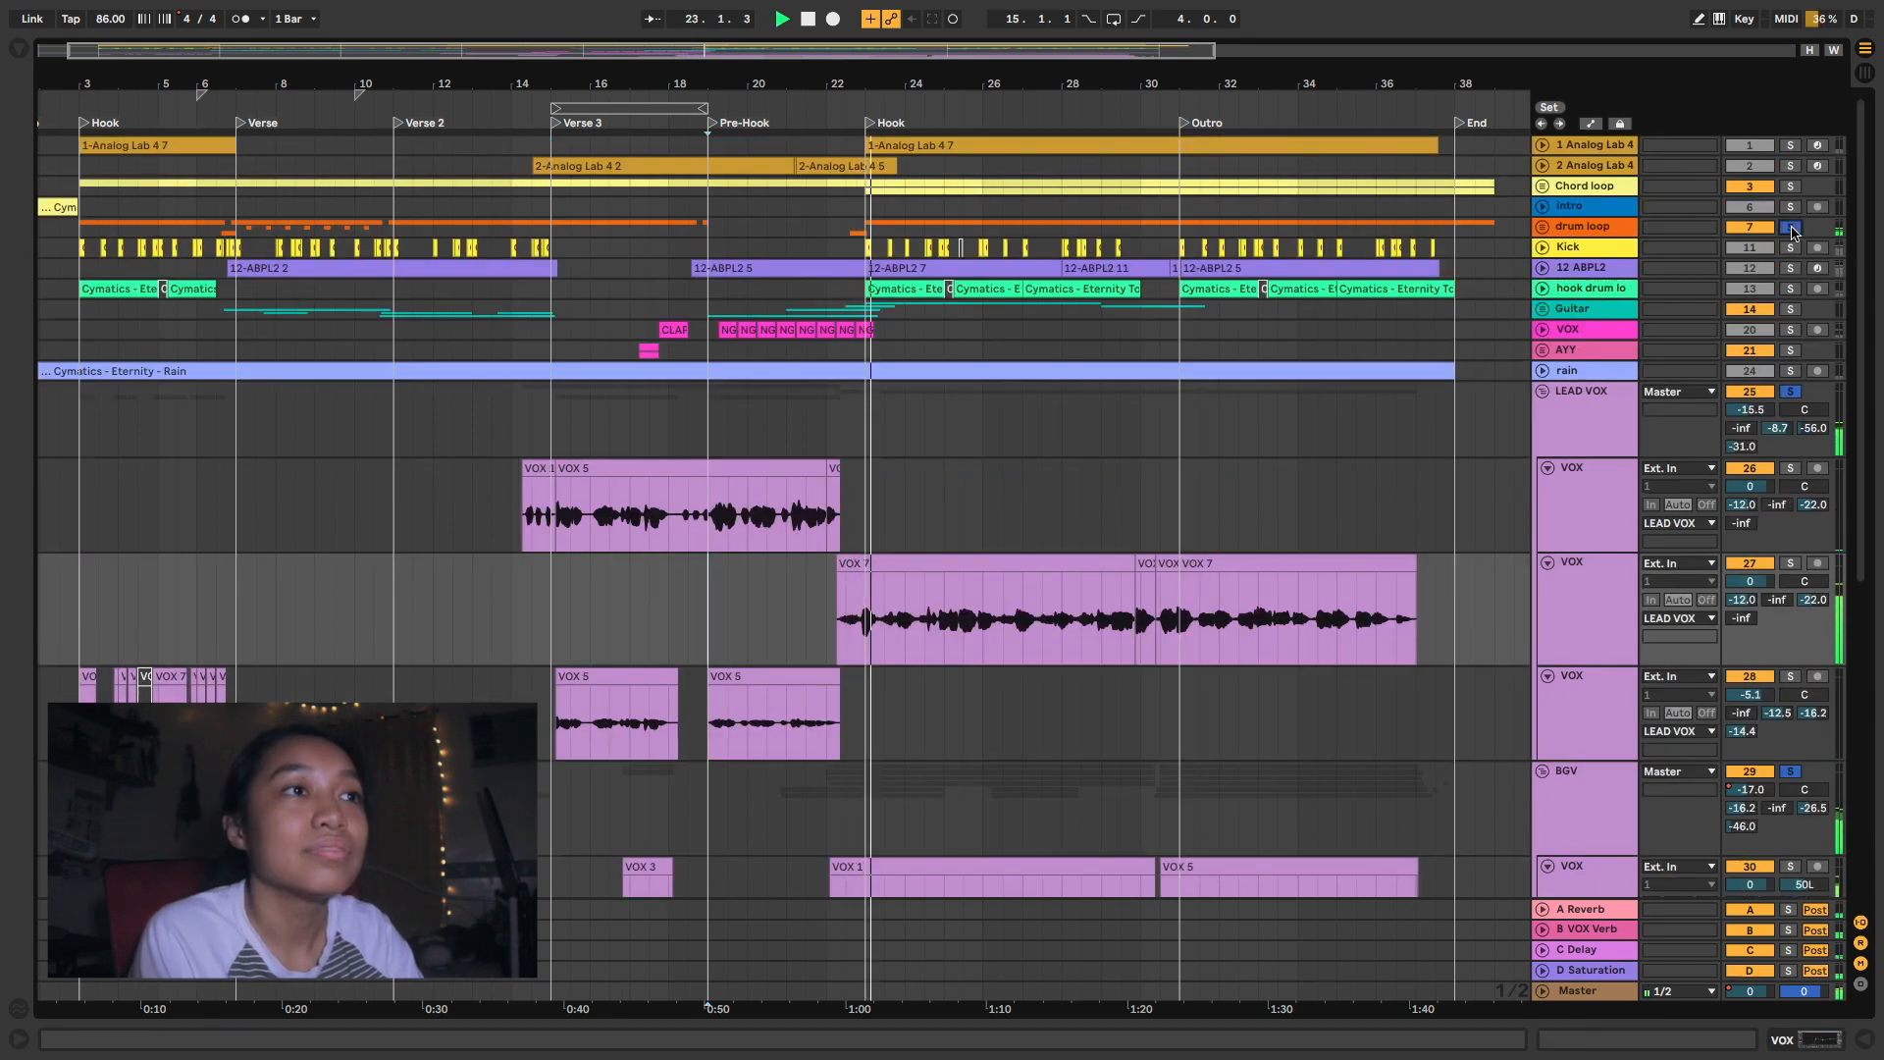
- Add the hook drum loop, 1 Analog Lab 4, Kick, Chord loop and 12 ABPL2 tracks to the soloed vocals during Hook playback
click(1792, 289)
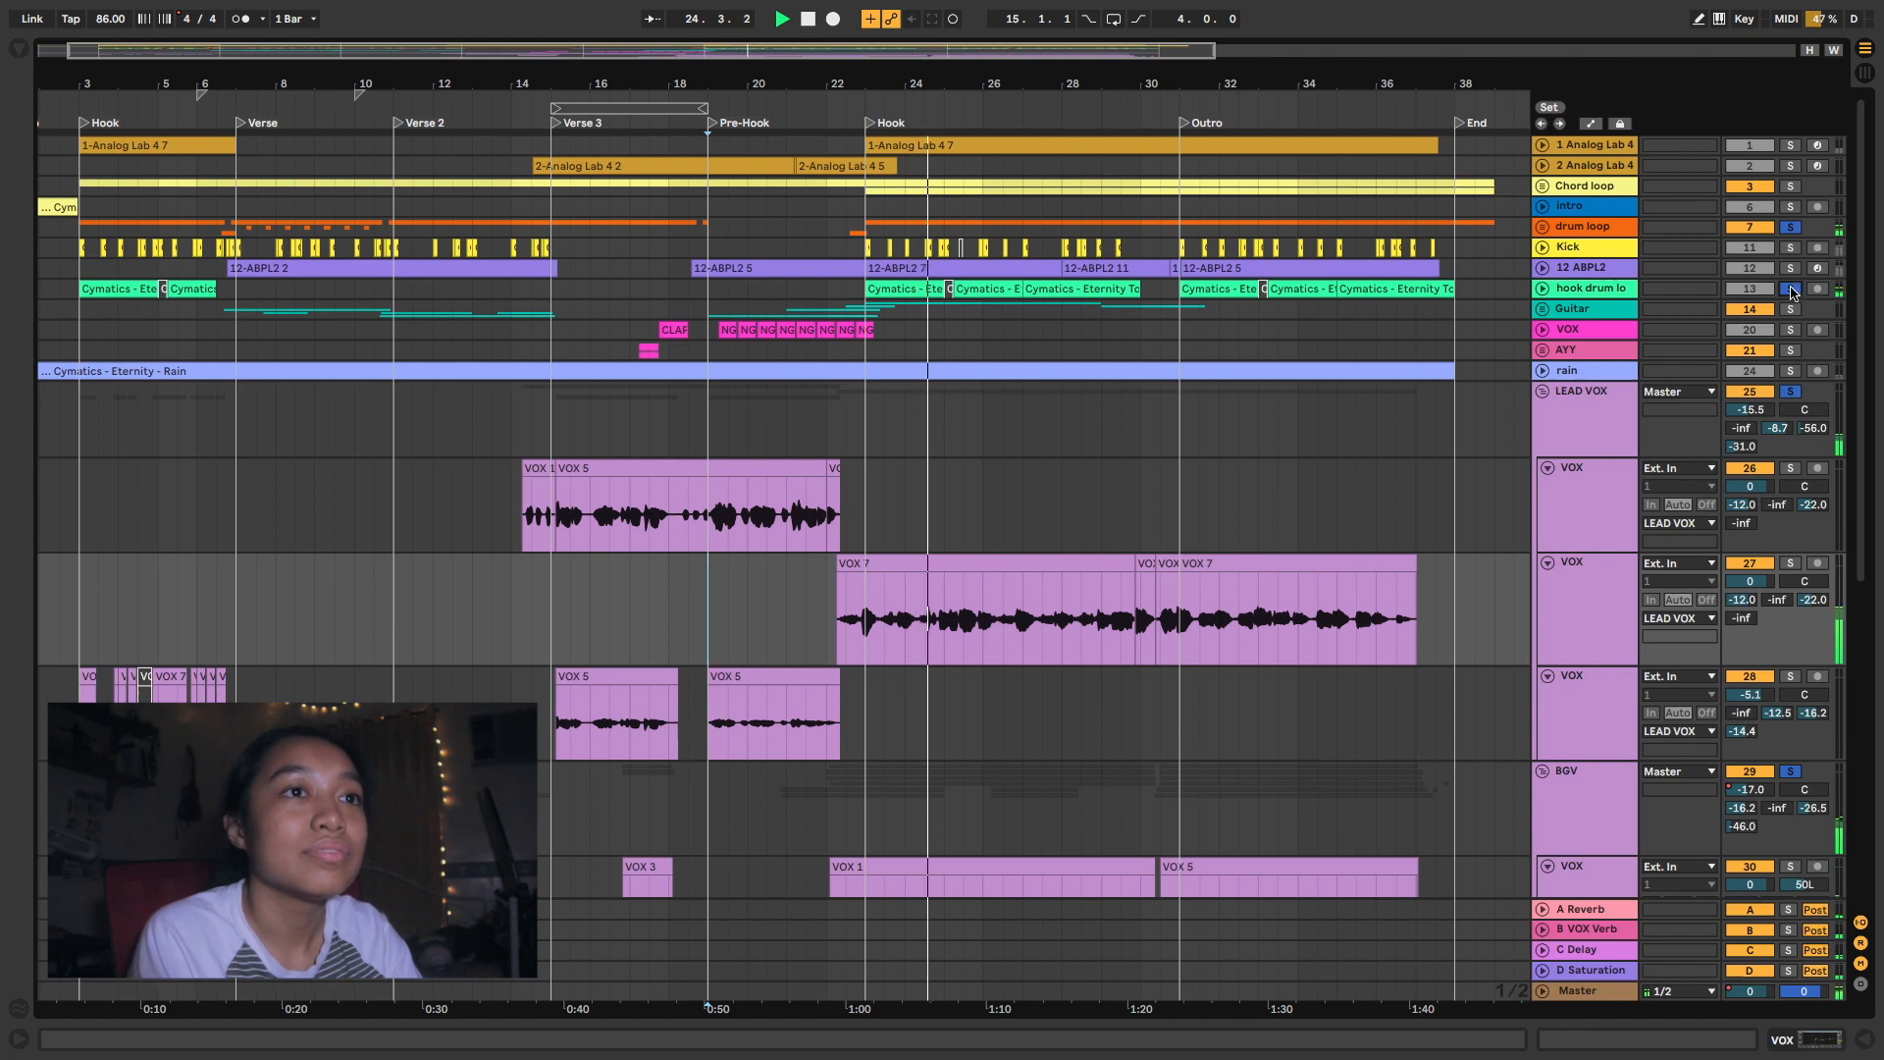
click(1788, 147)
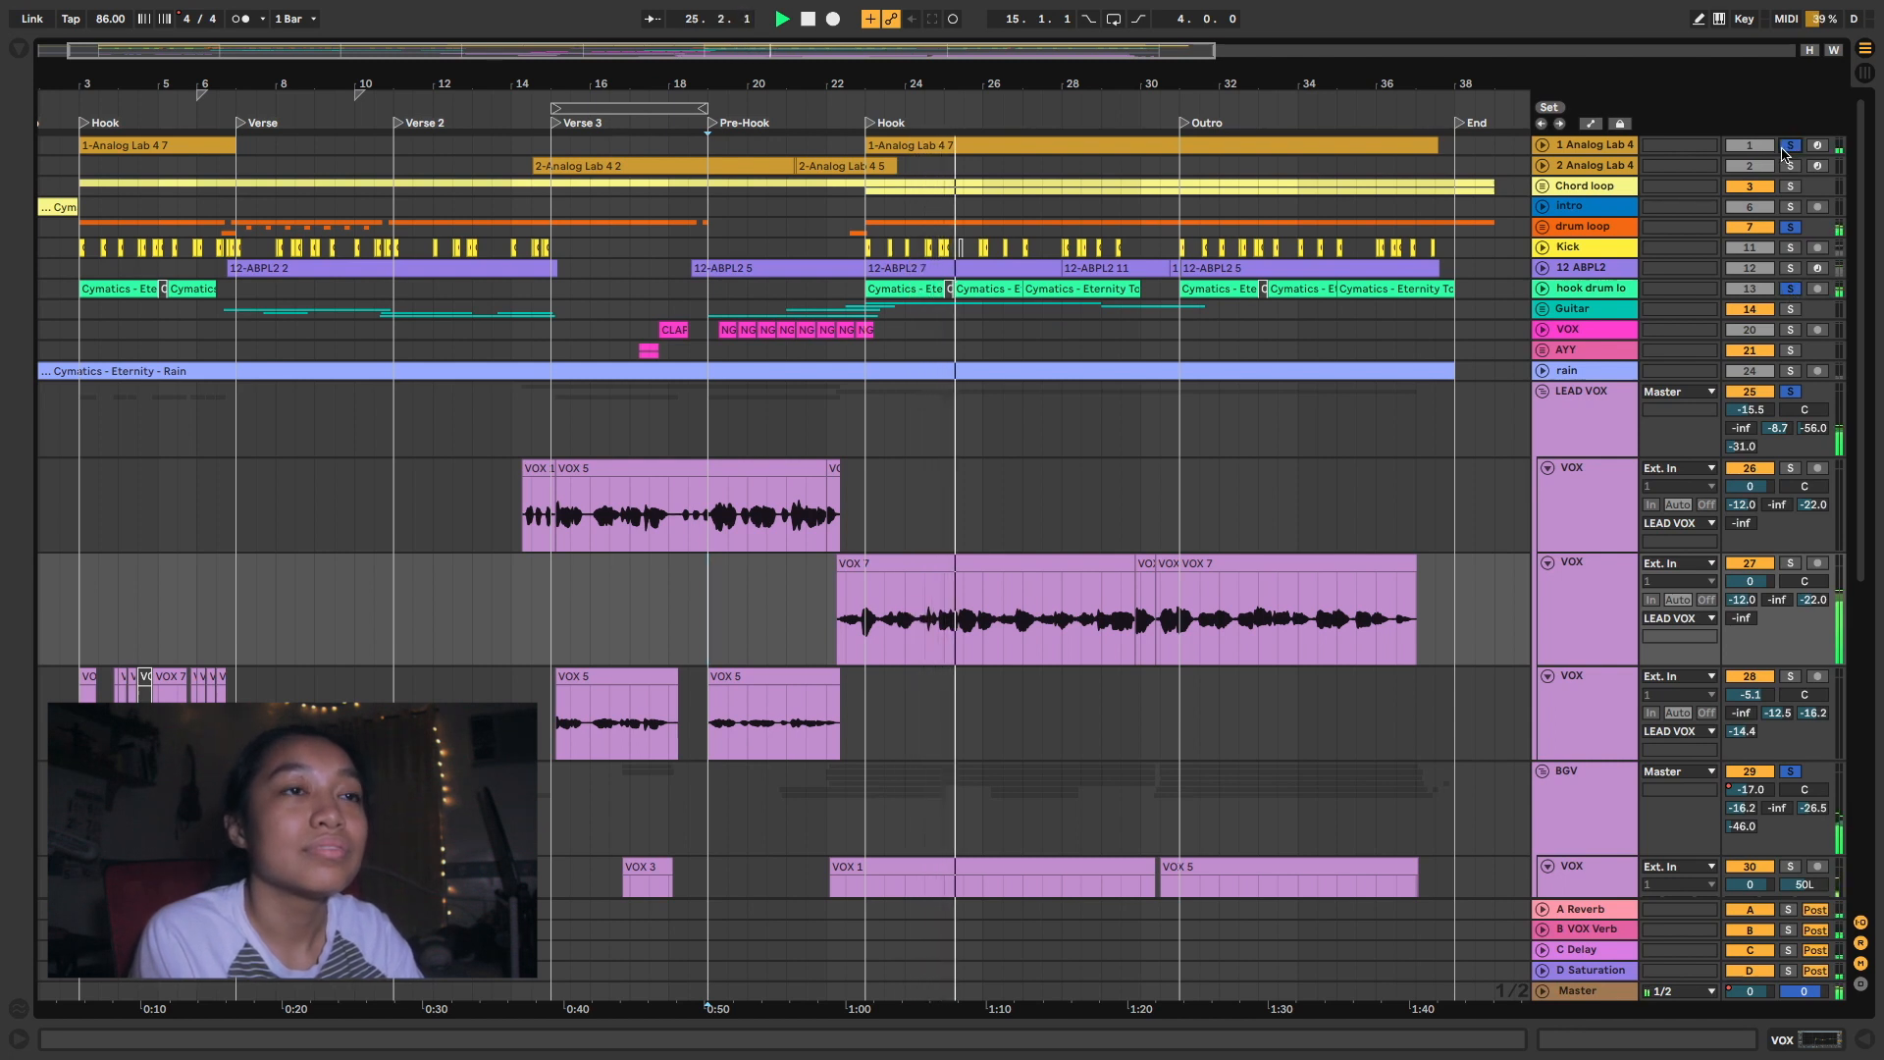
click(1790, 249)
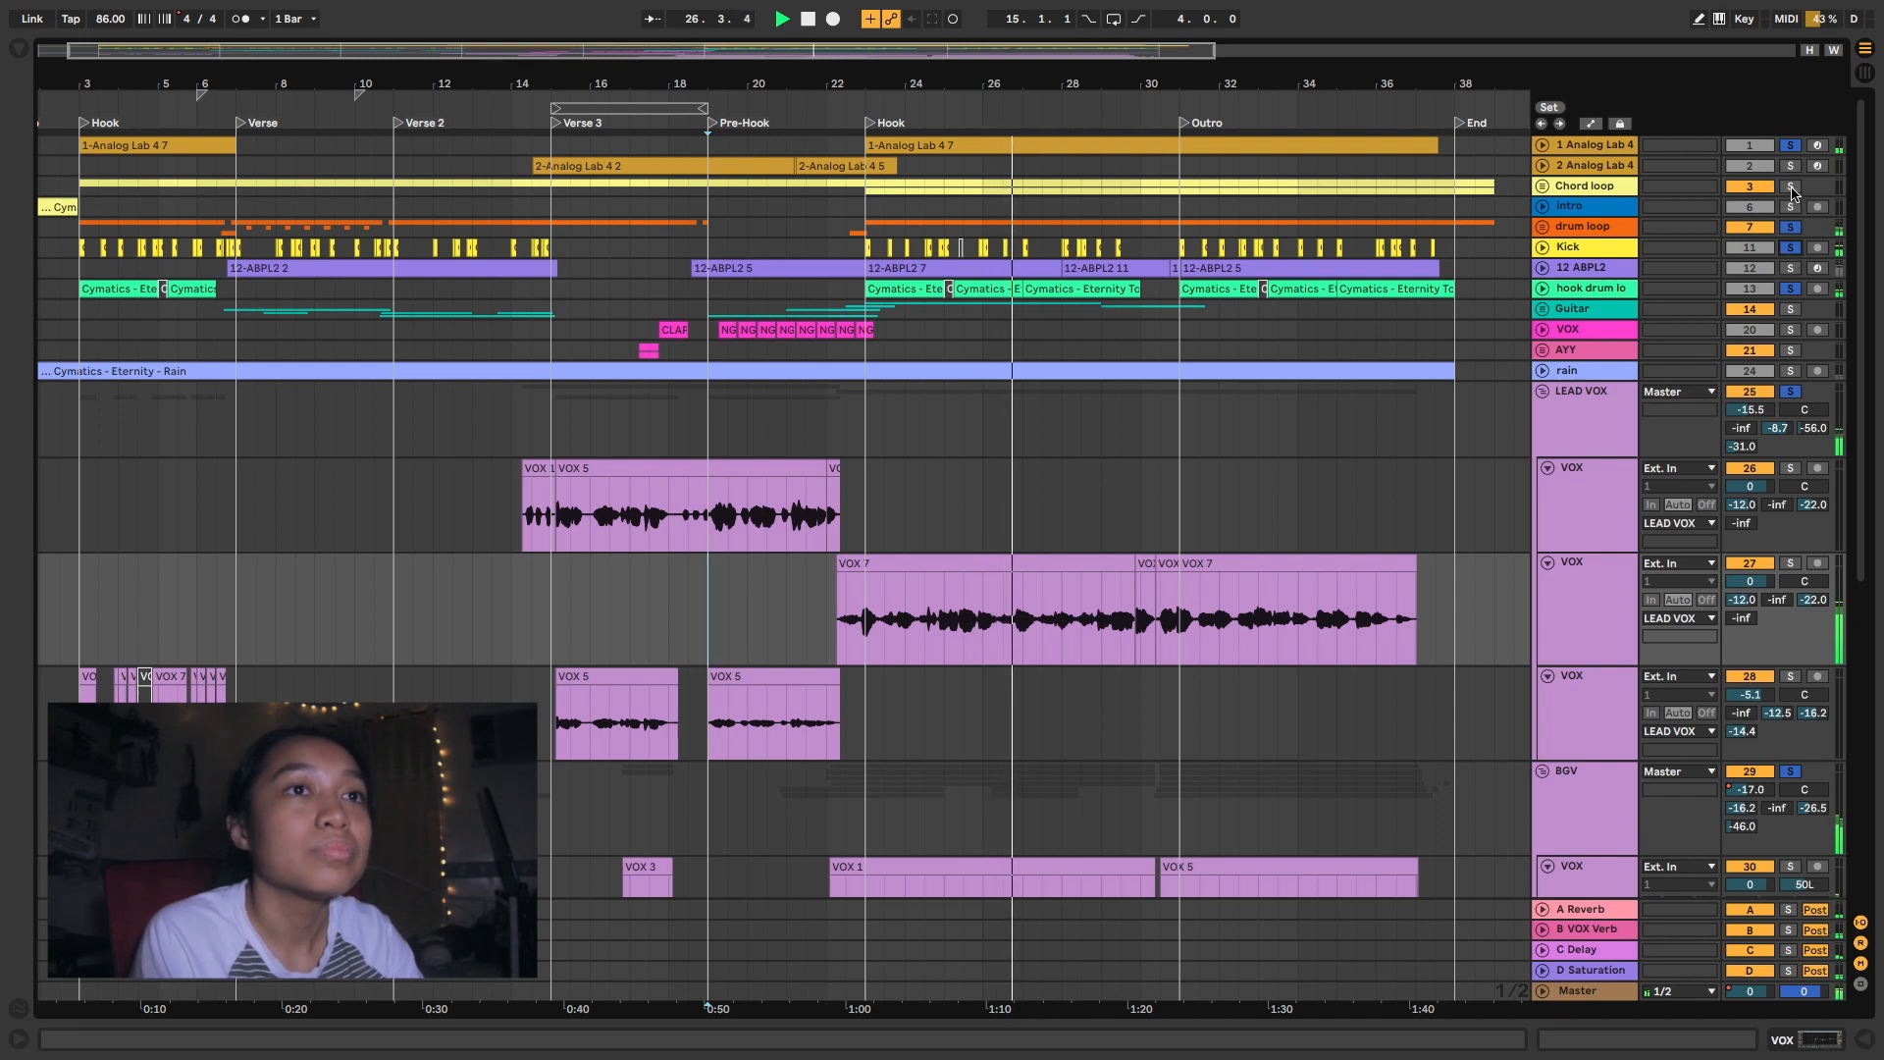
click(1792, 189)
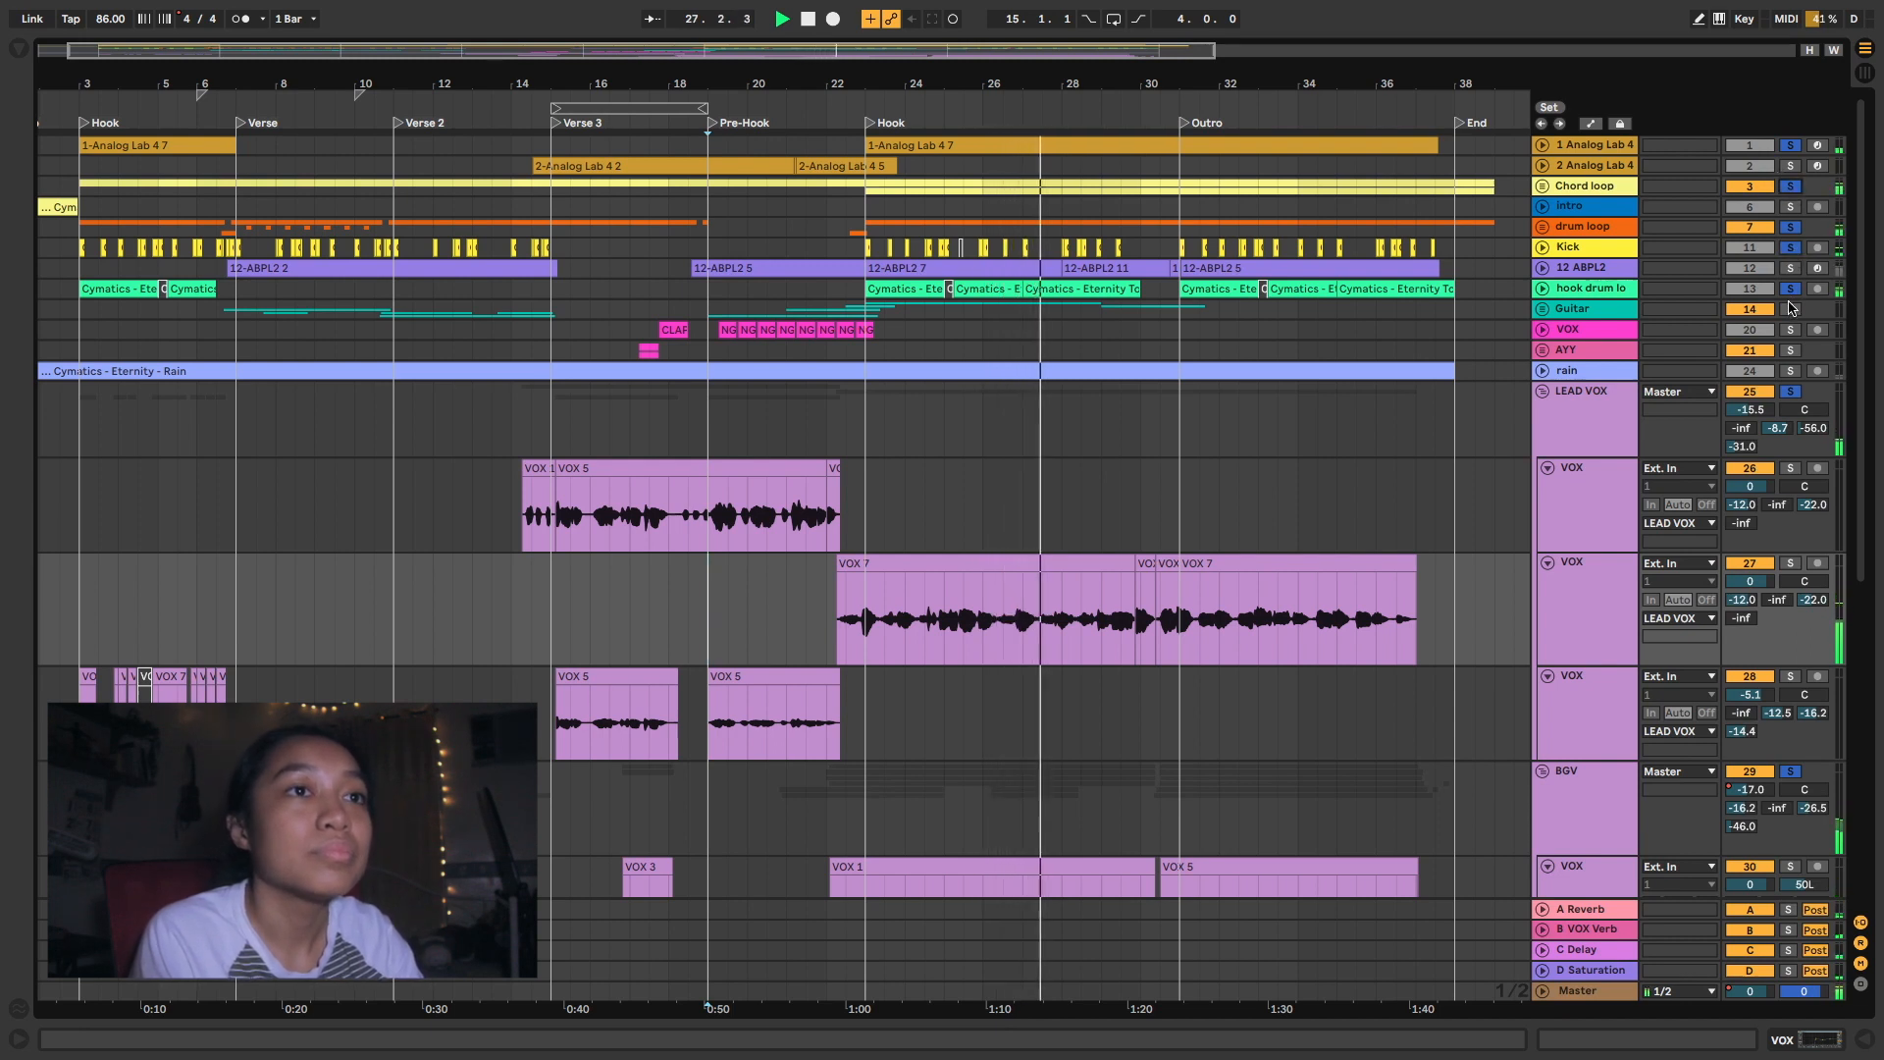
click(1790, 268)
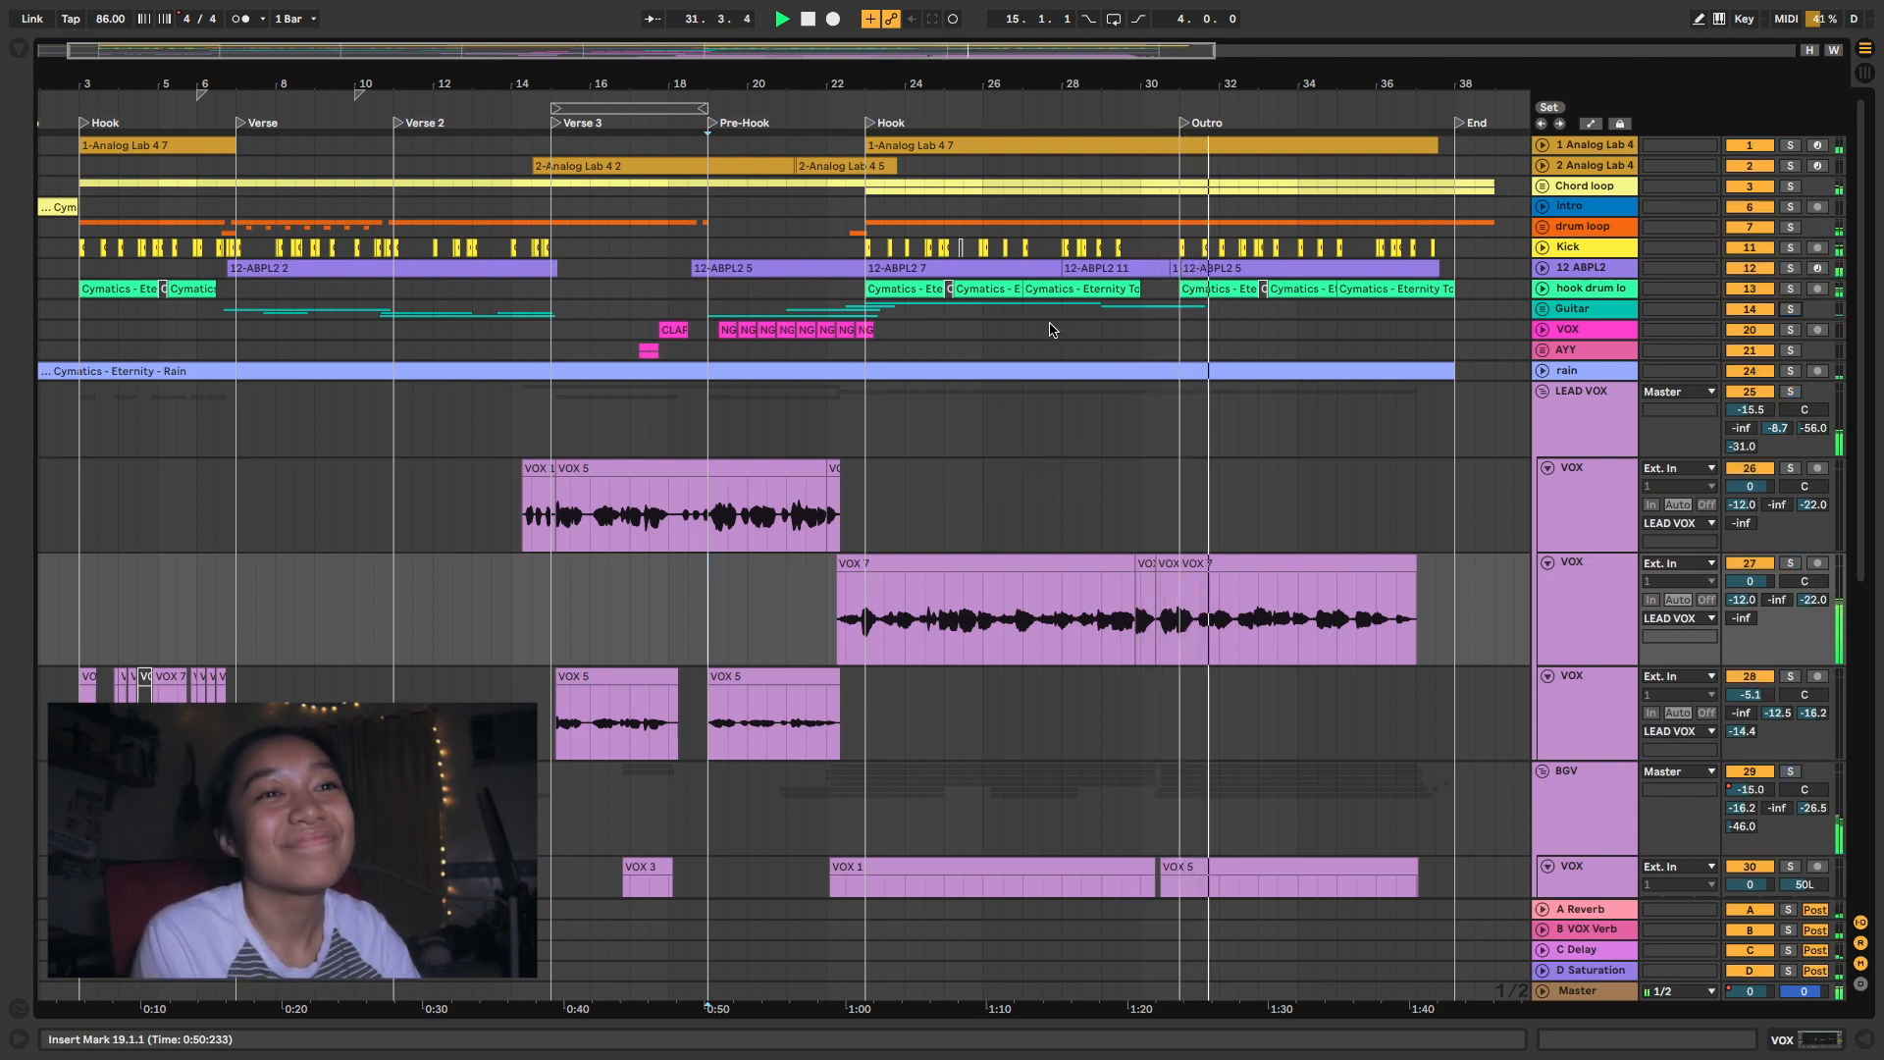
- Play the full arrangement without solos from 30.1.1 into the Outro
click(1140, 436)
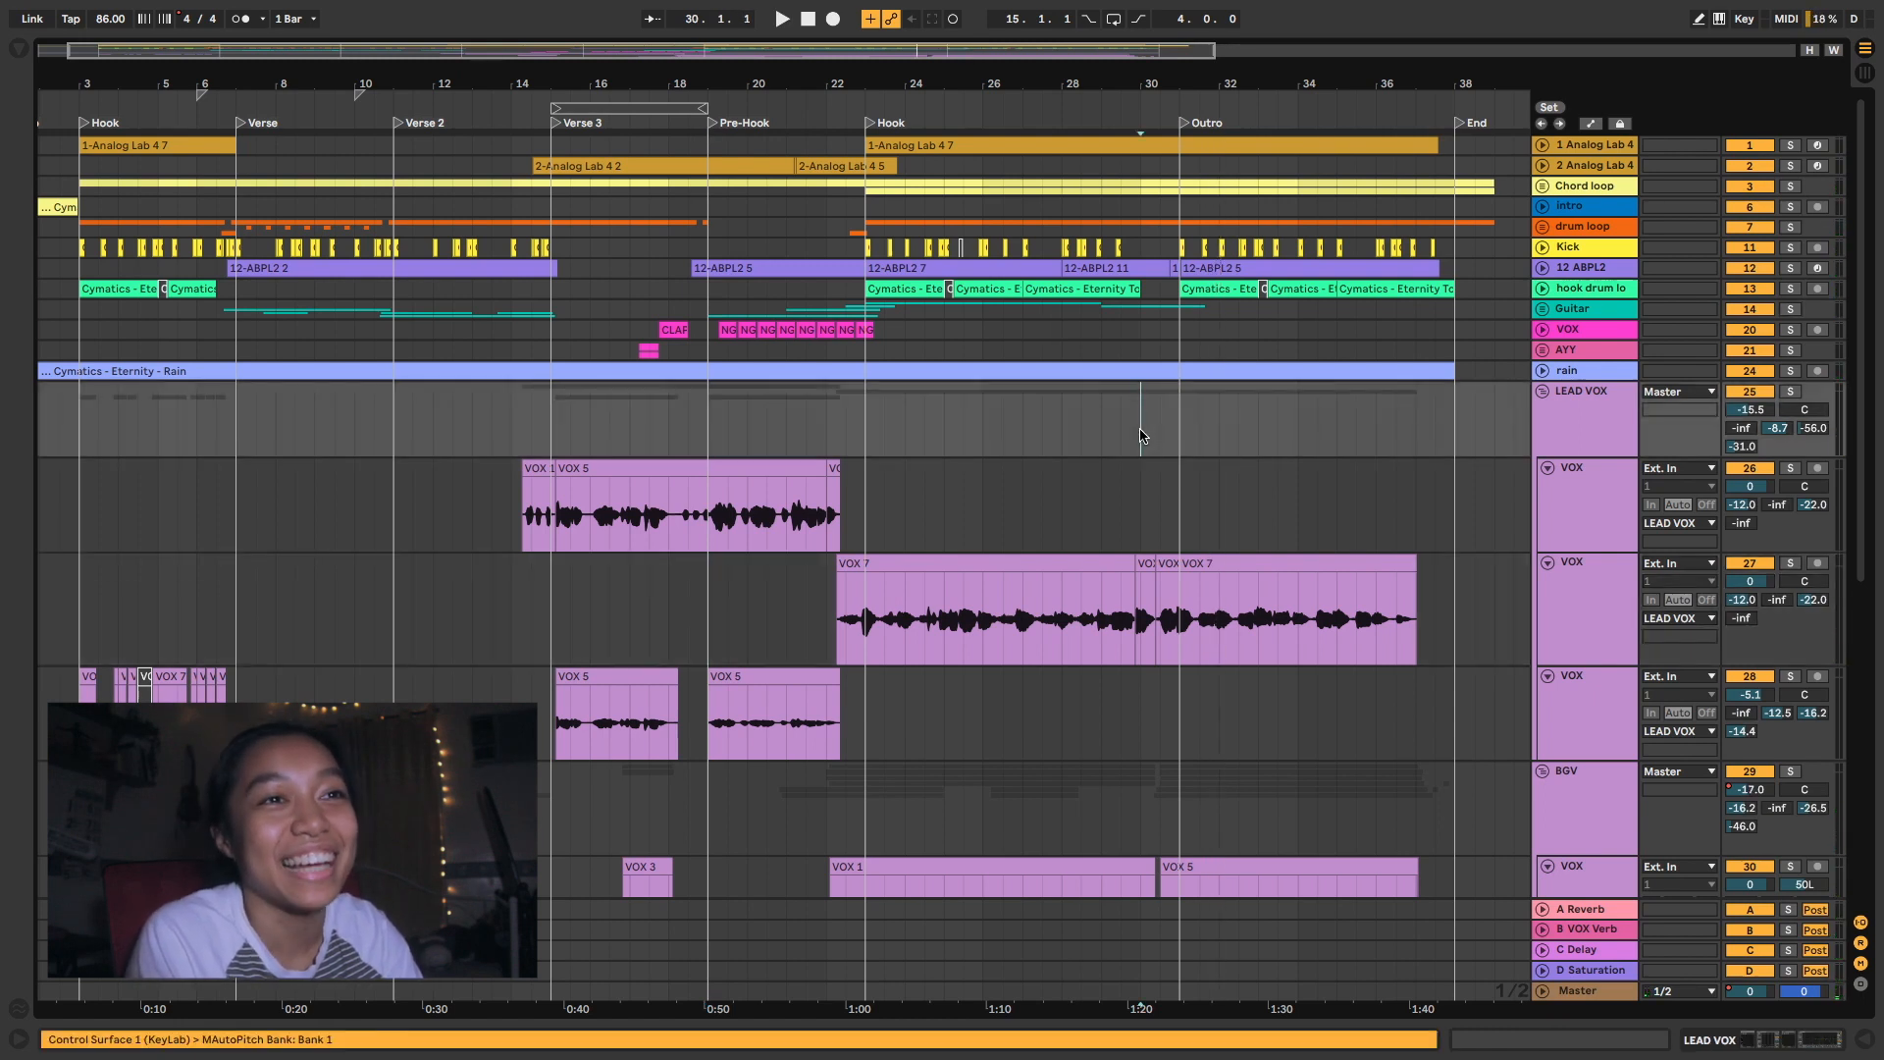
key(space)
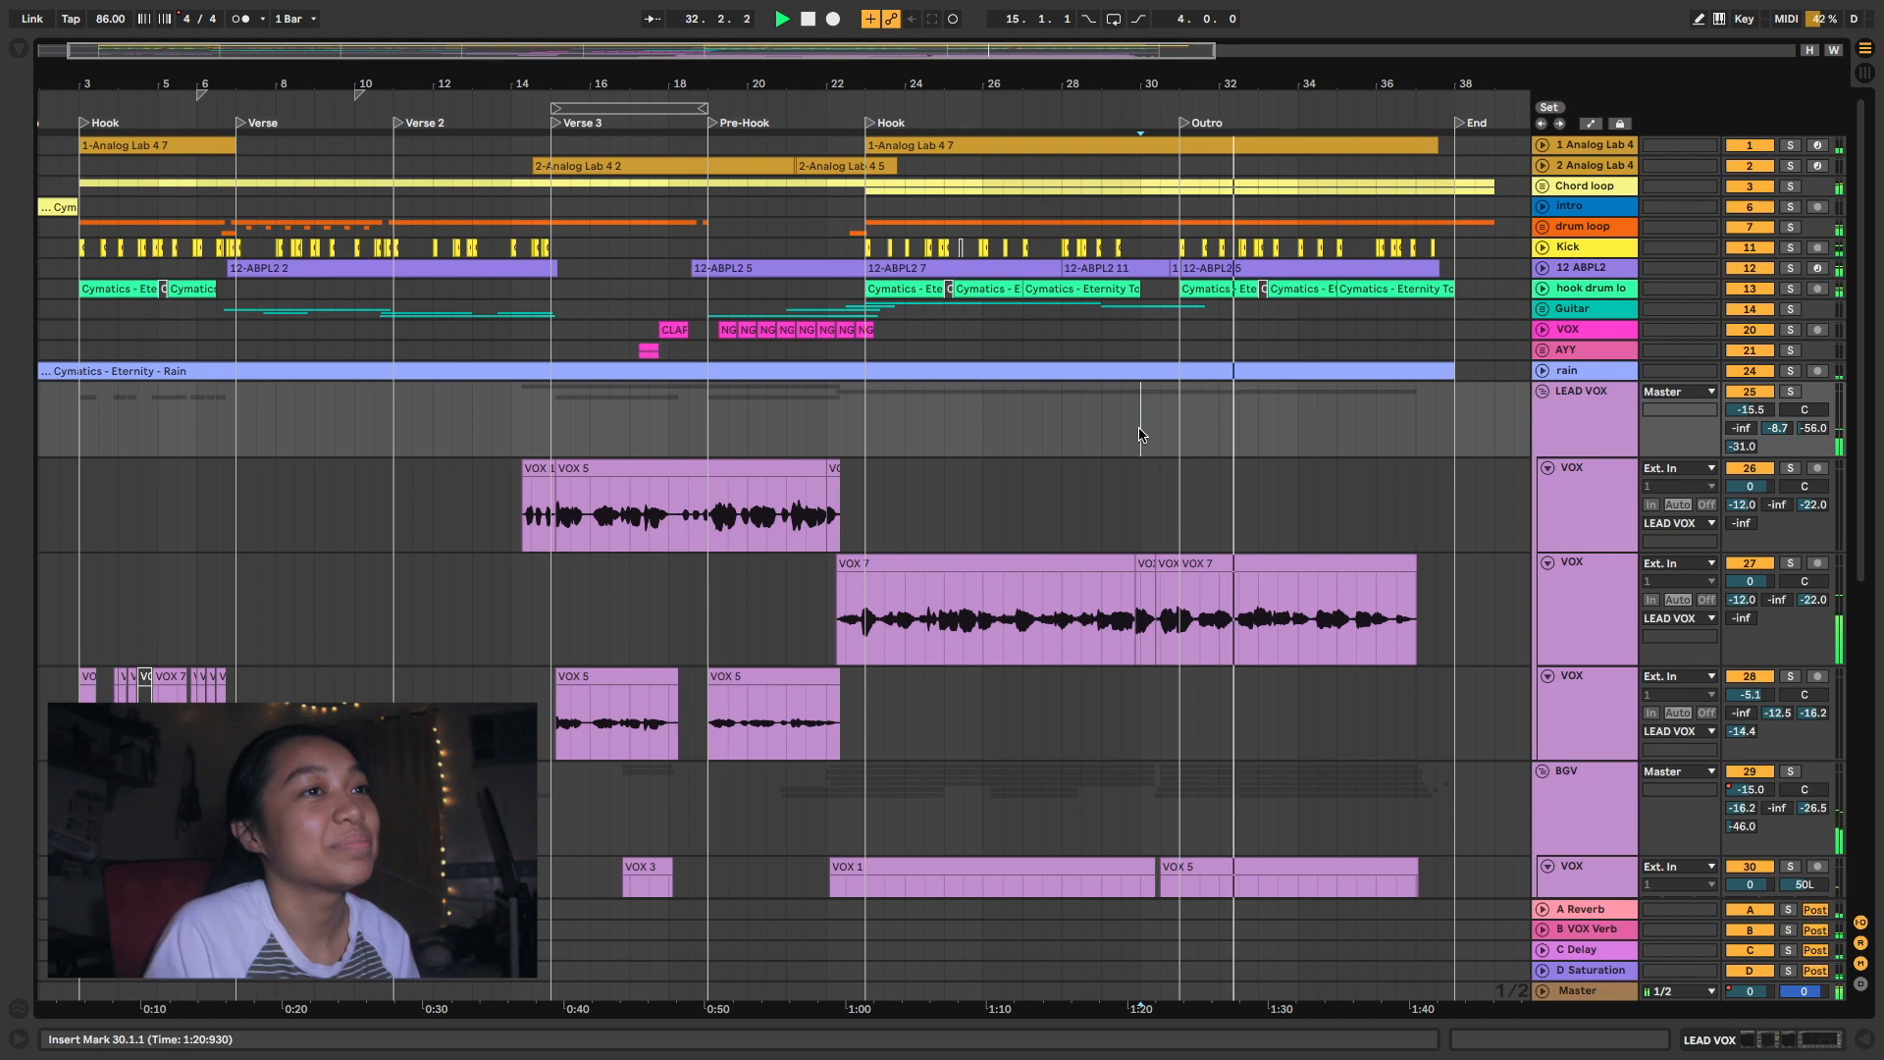